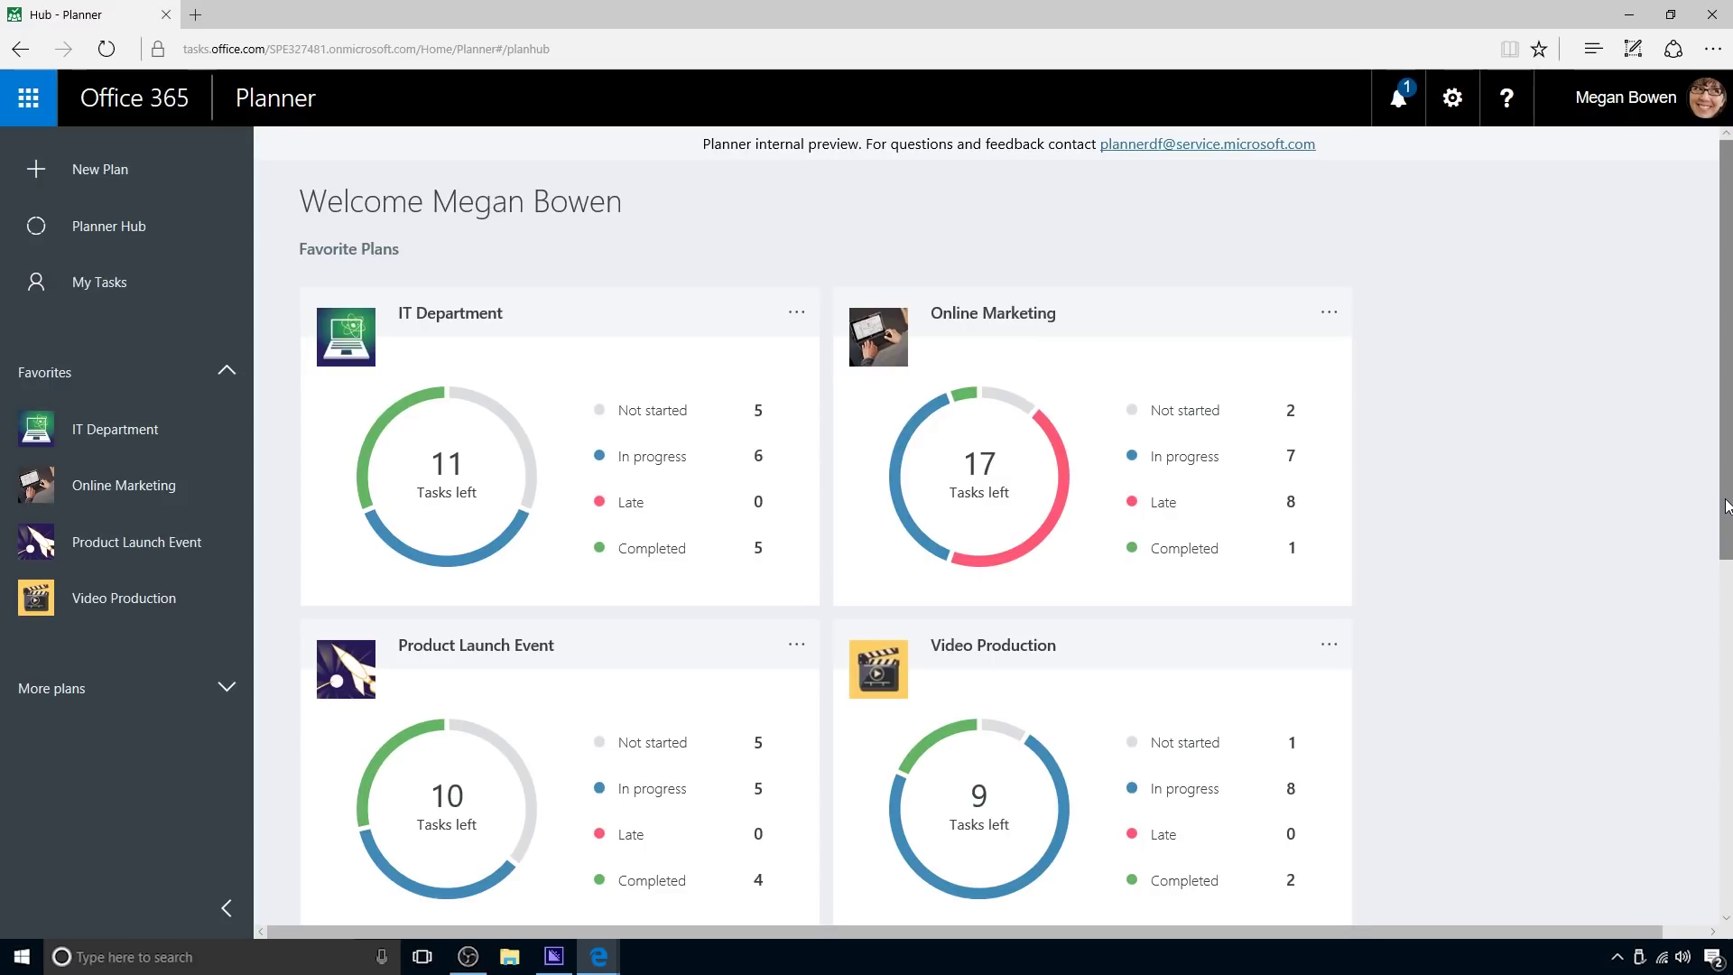
Add the New Products plan to favourites from its card's options menu.
left_click_drag(1726, 506, 1725, 862)
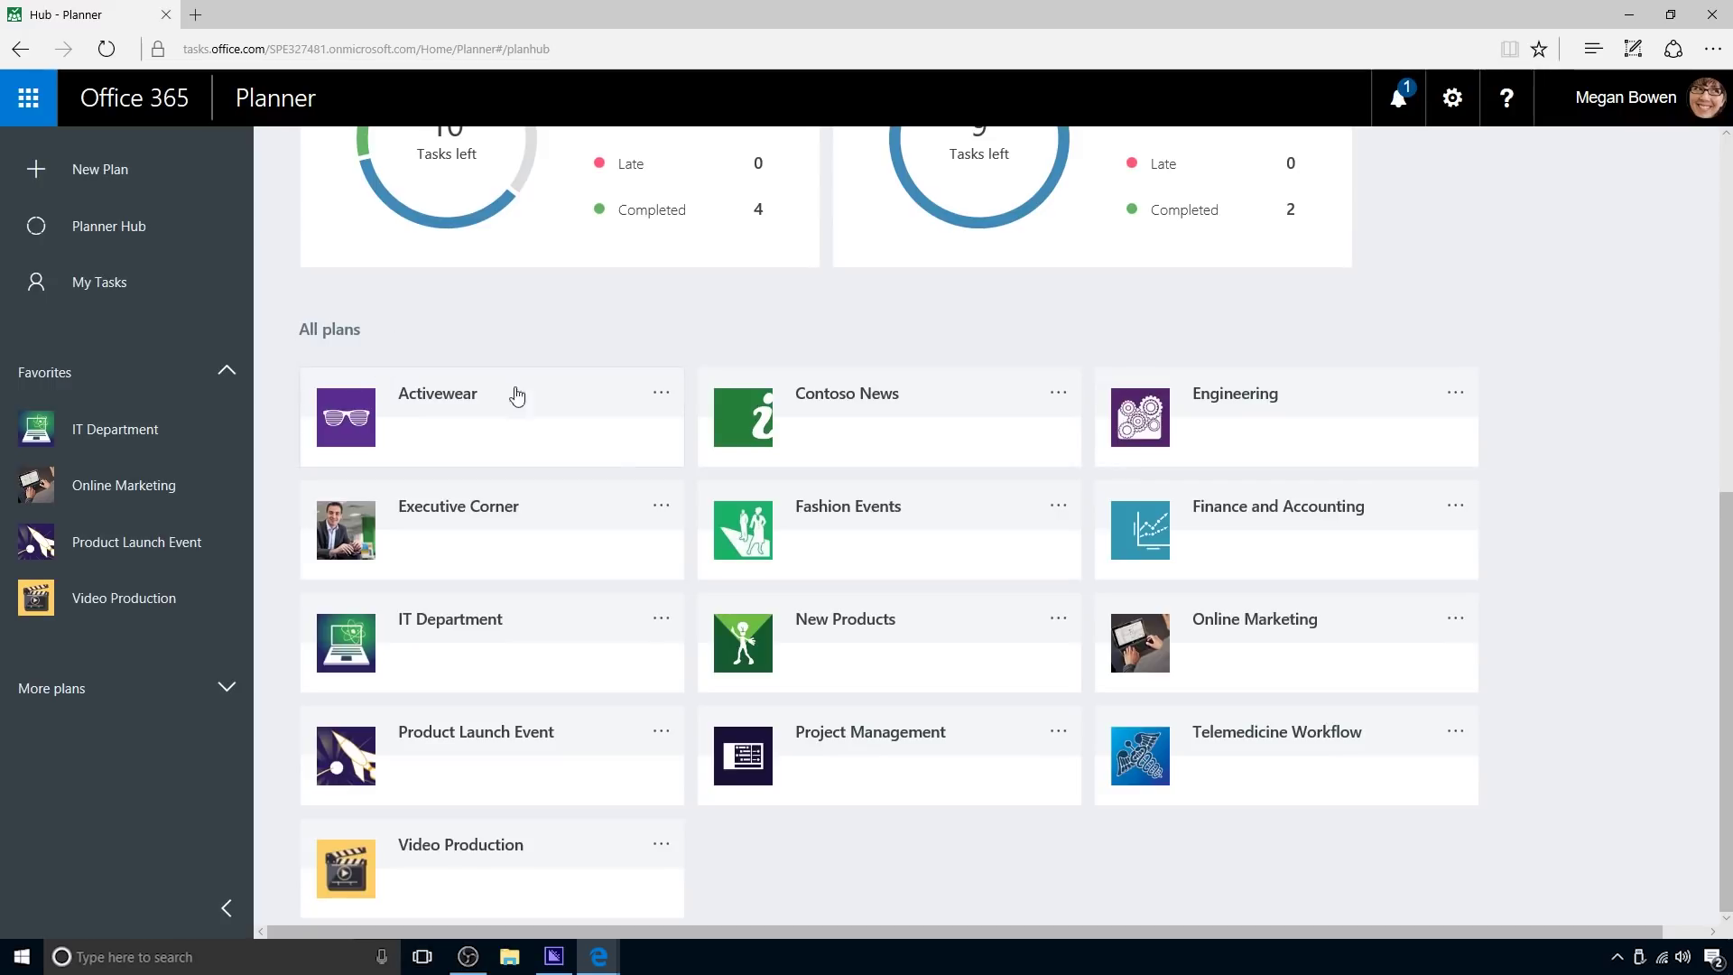
left_click(1059, 626)
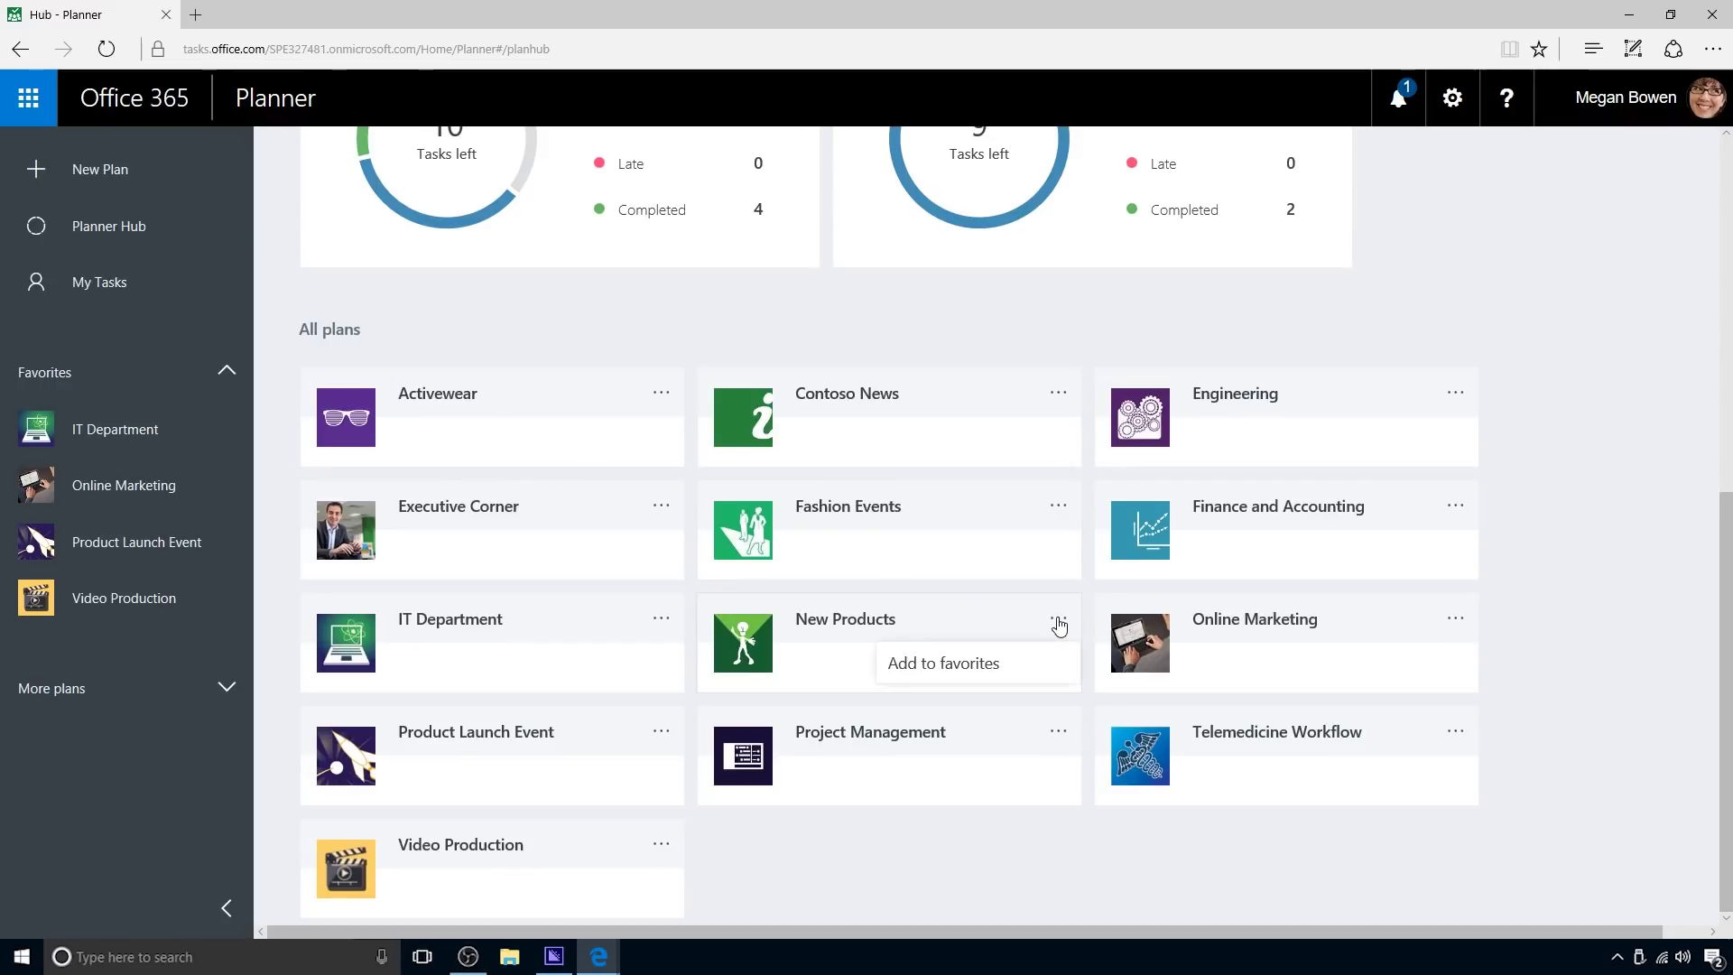
left_click(1013, 668)
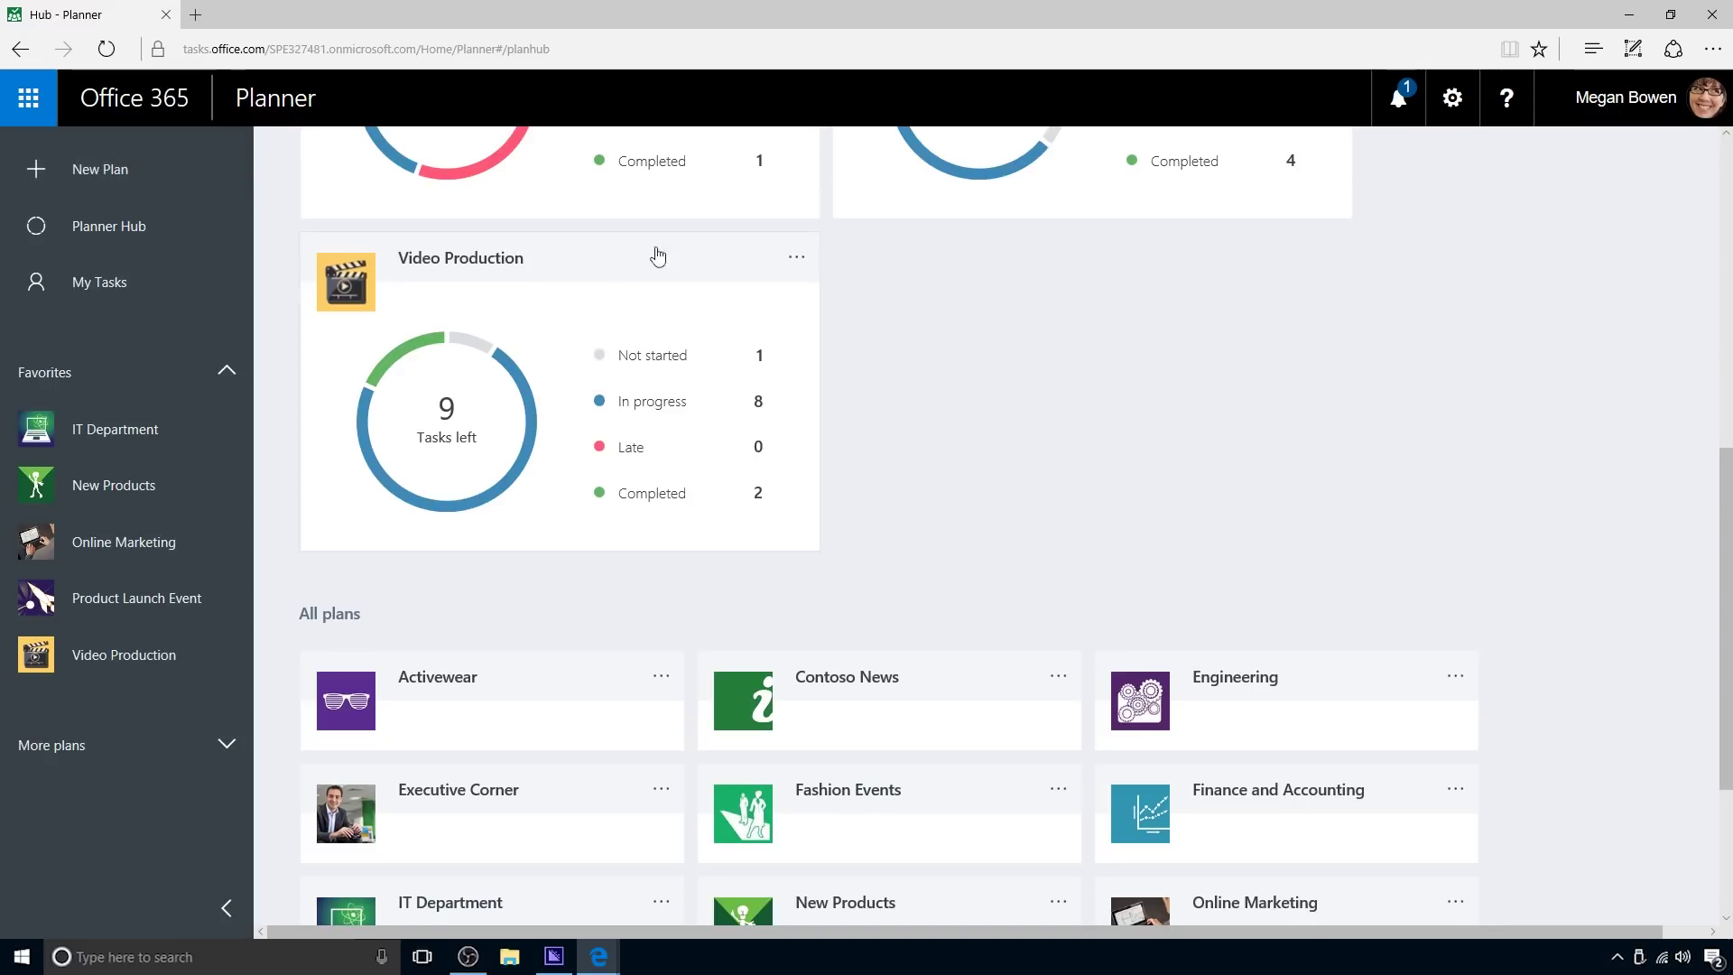
scroll(1723, 137, "up", 8)
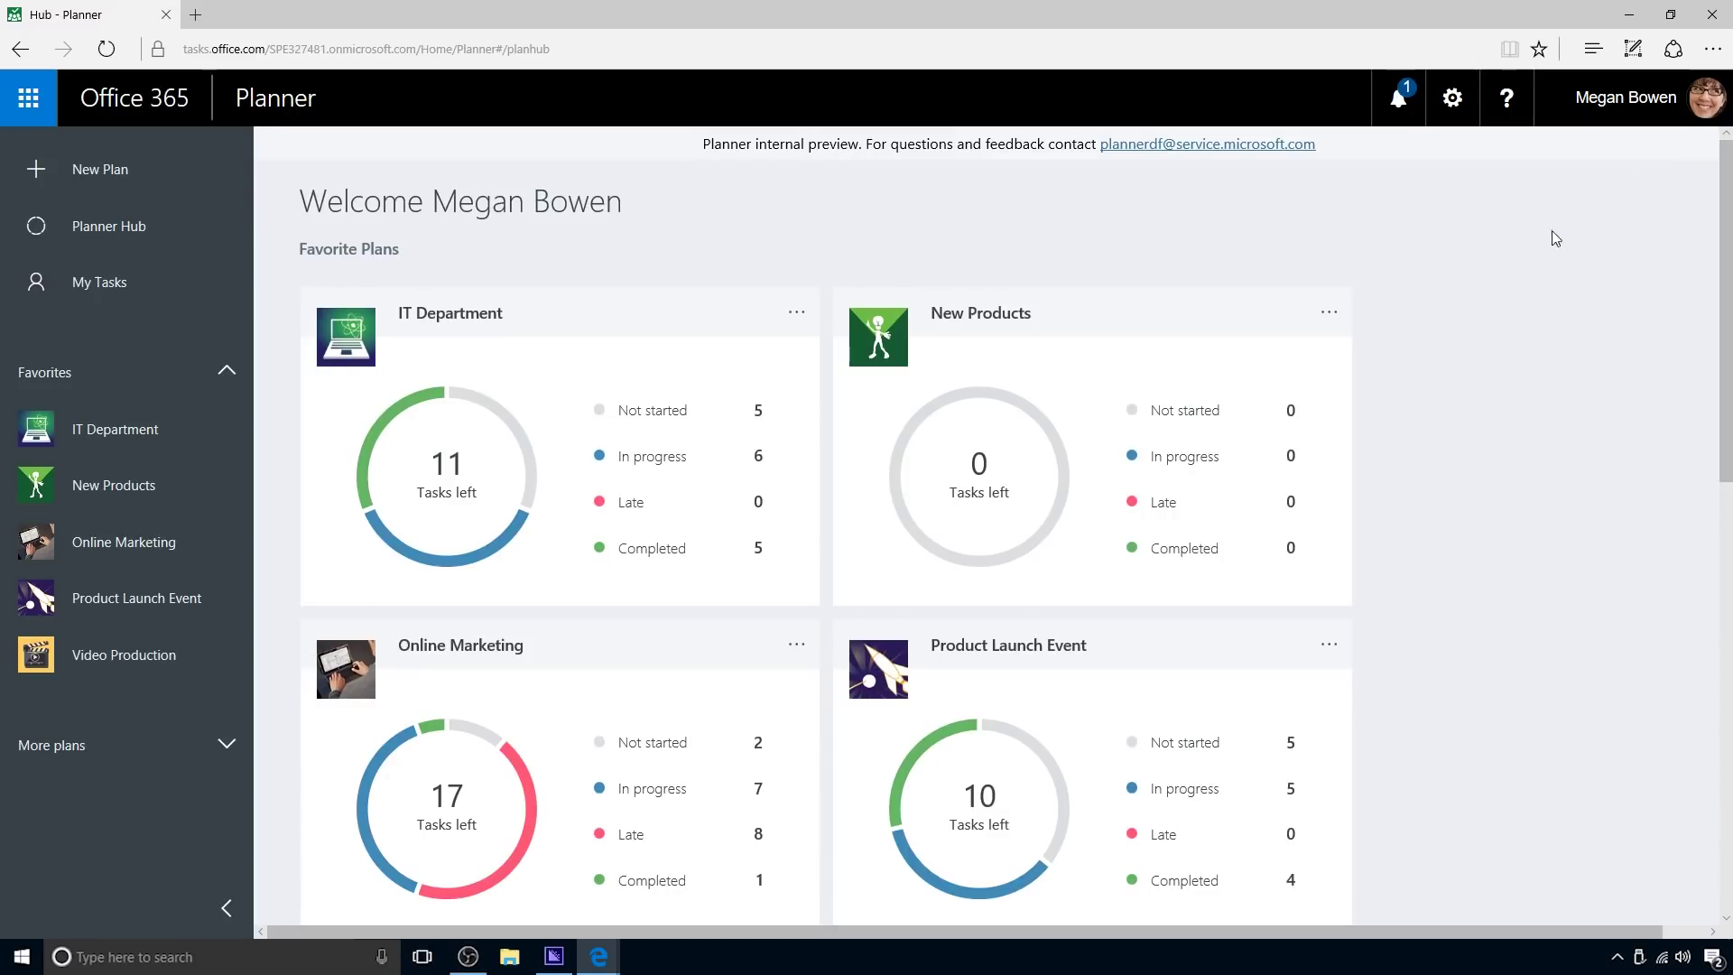
Open the Online Marketing card under Favorite Plans.
left_click(607, 667)
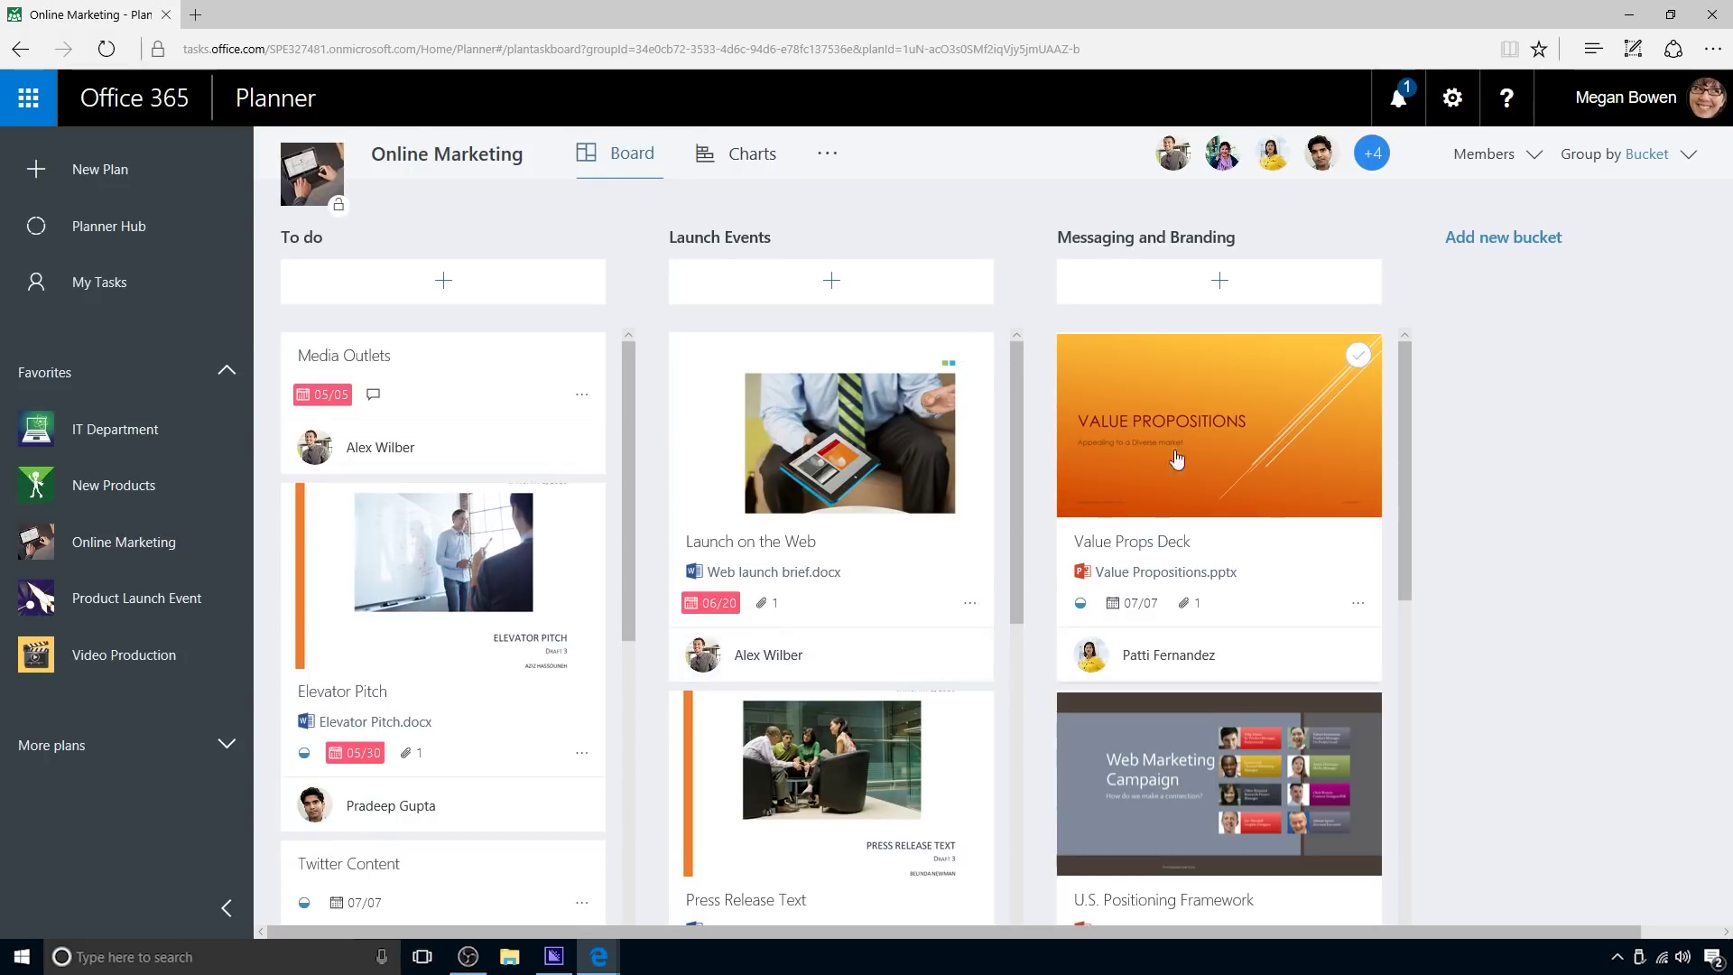
Search the Members list by name and add the suggested person to Online Marketing.
left_click(1534, 157)
type("Lee Gu")
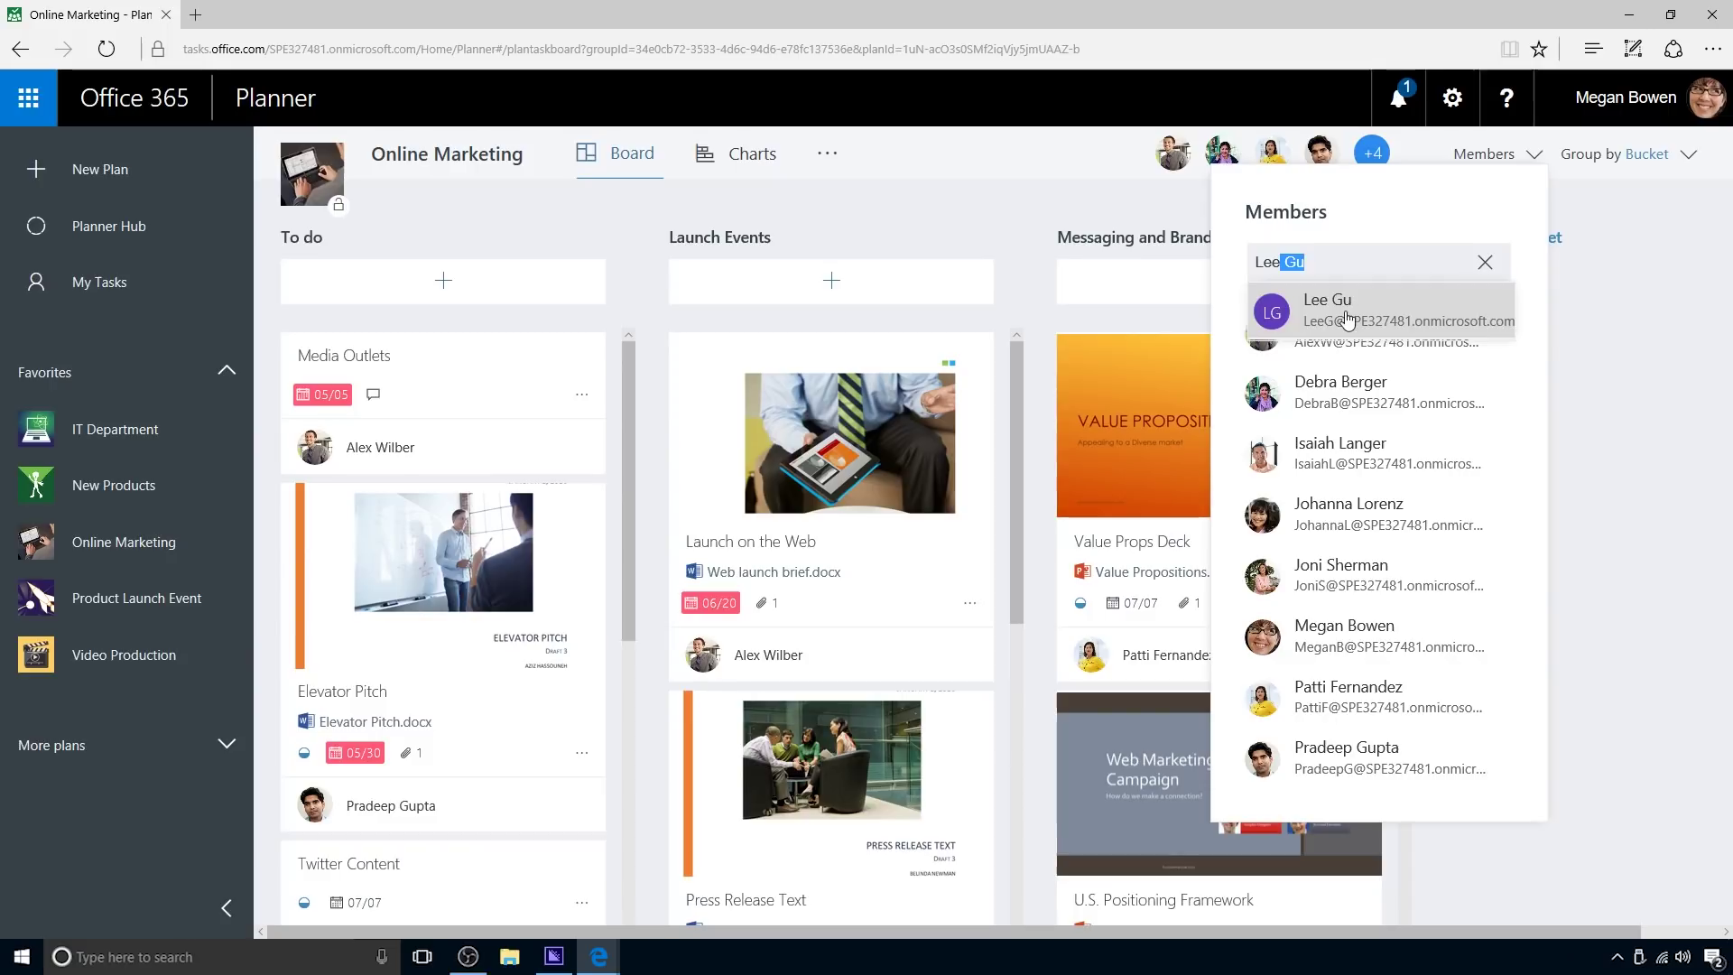
left_click(1348, 319)
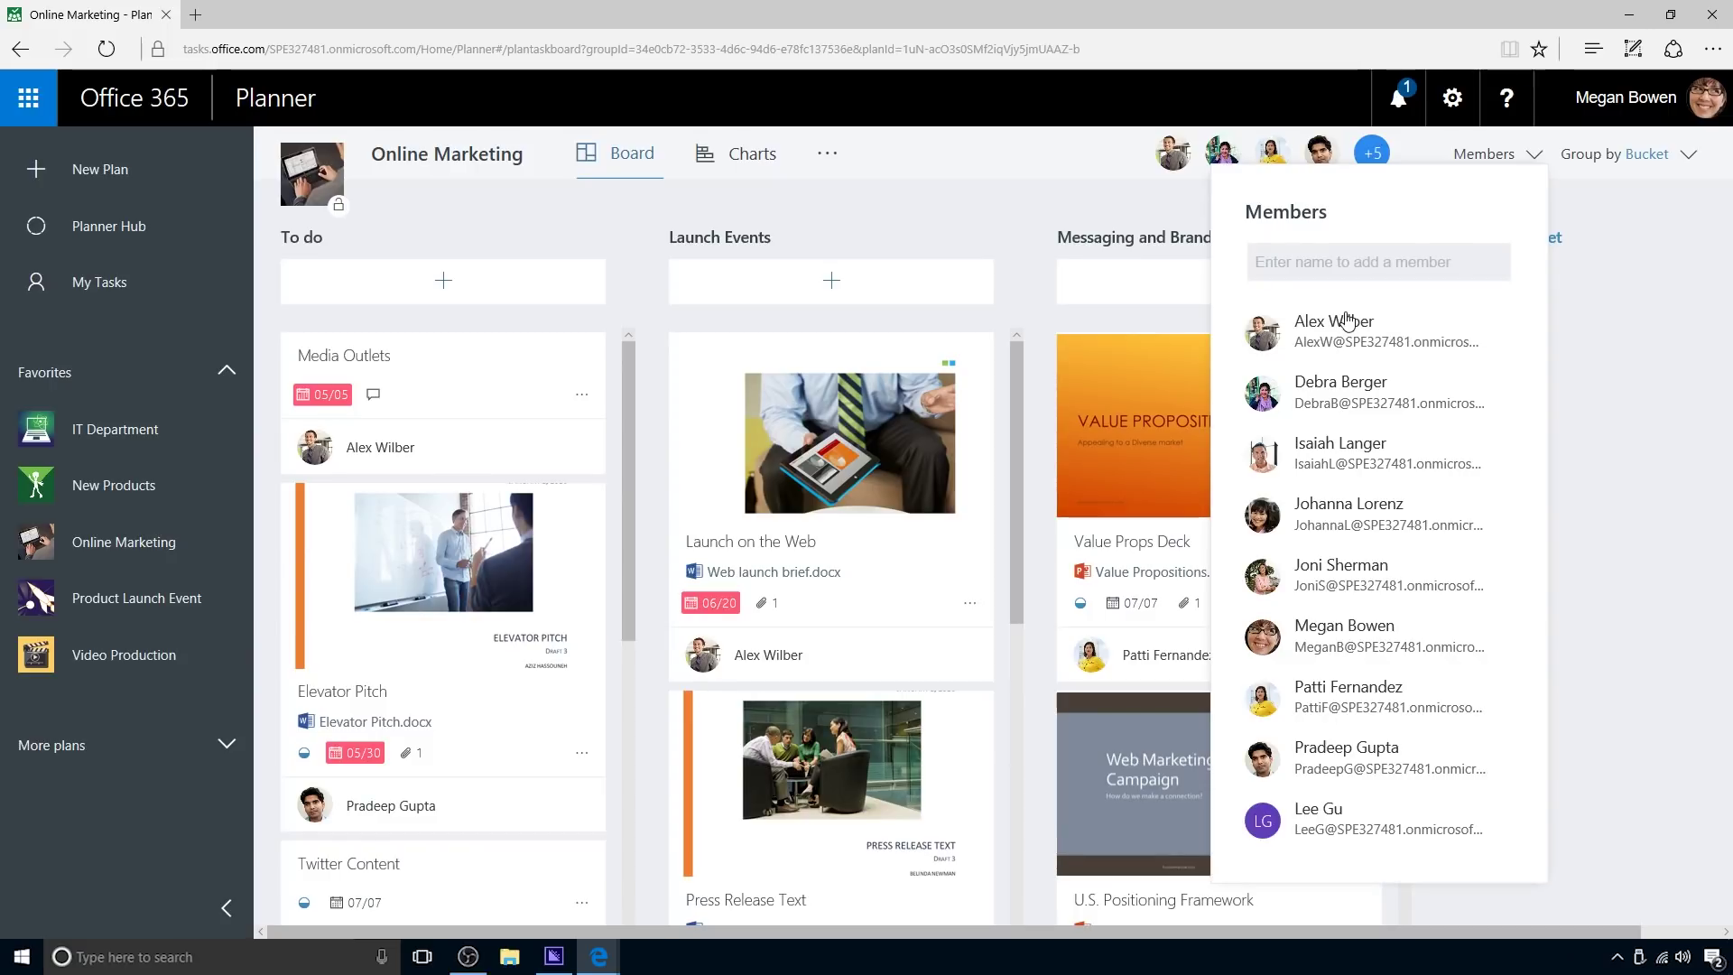
left_click(1504, 441)
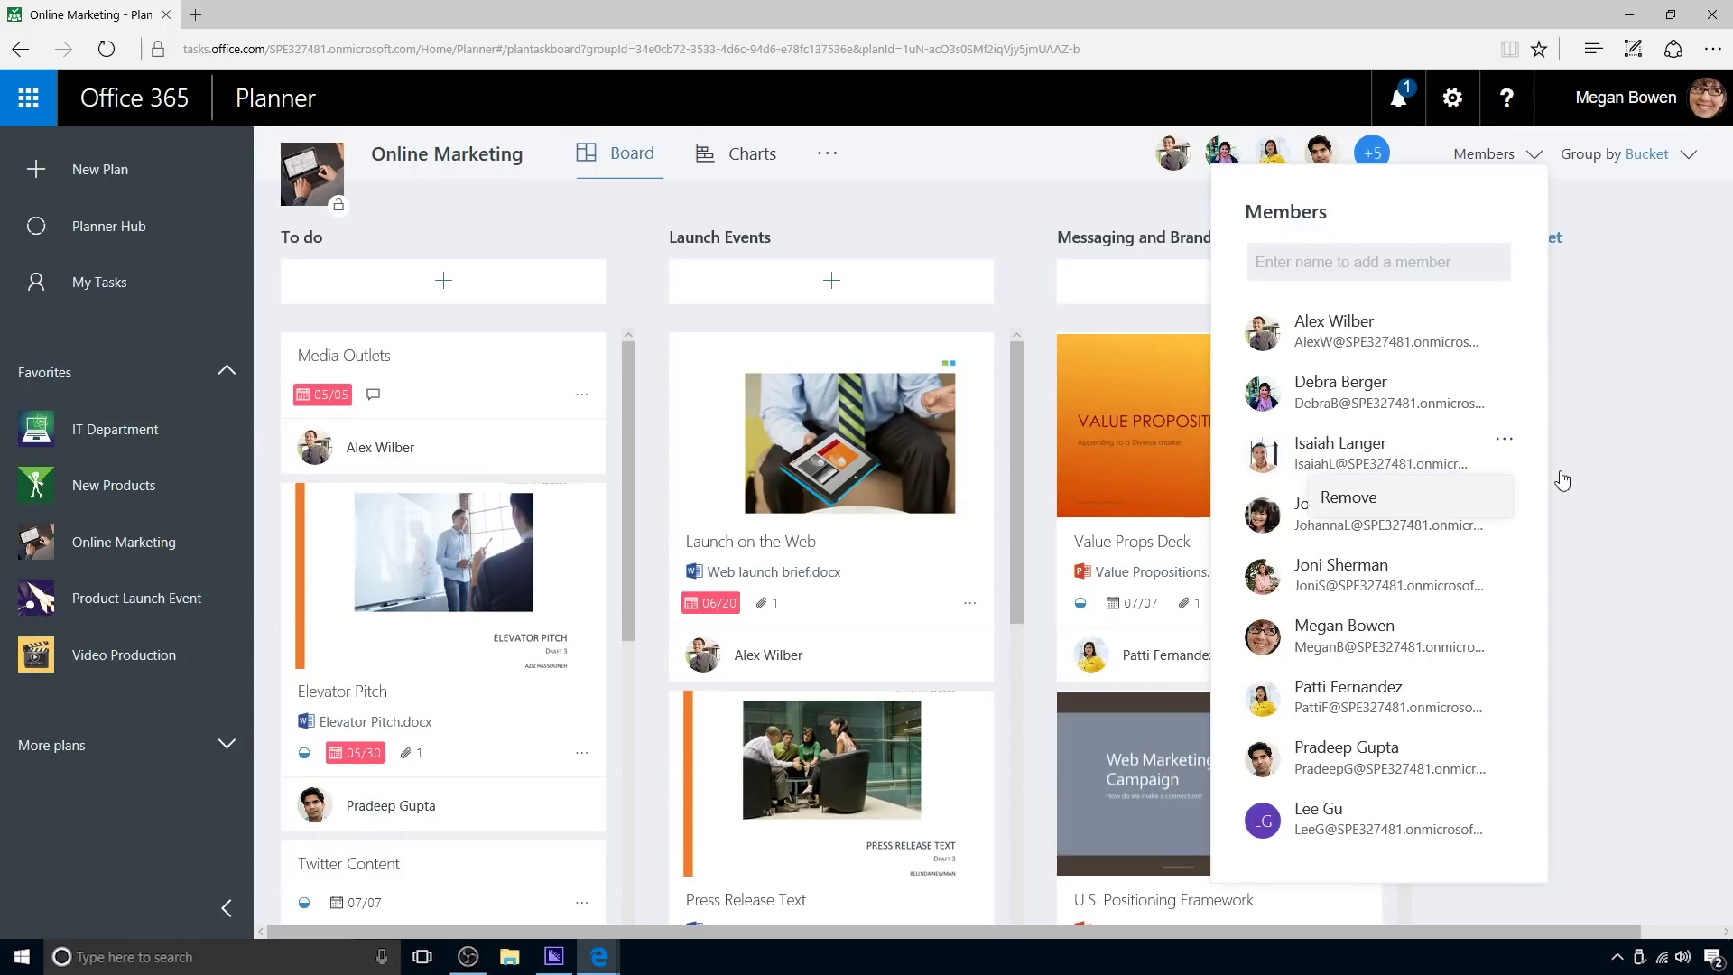
left_click(1587, 458)
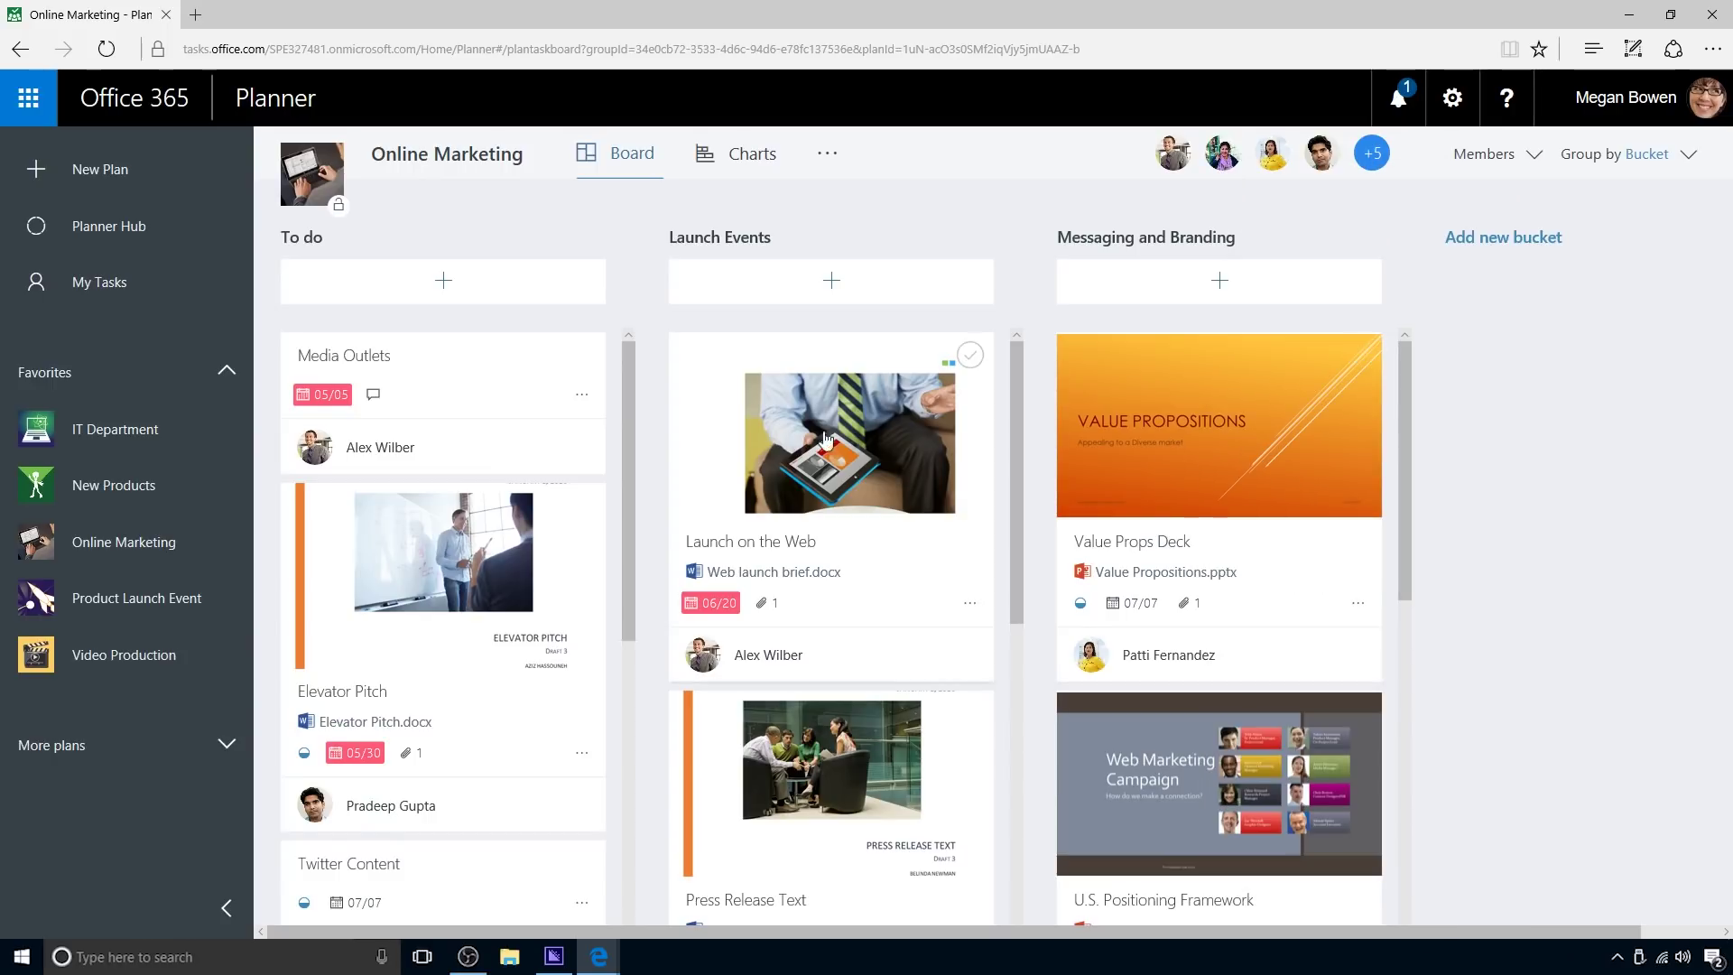
Attach Media Sources.pptx from SharePoint to the Media Outlets task.
left_click(440, 374)
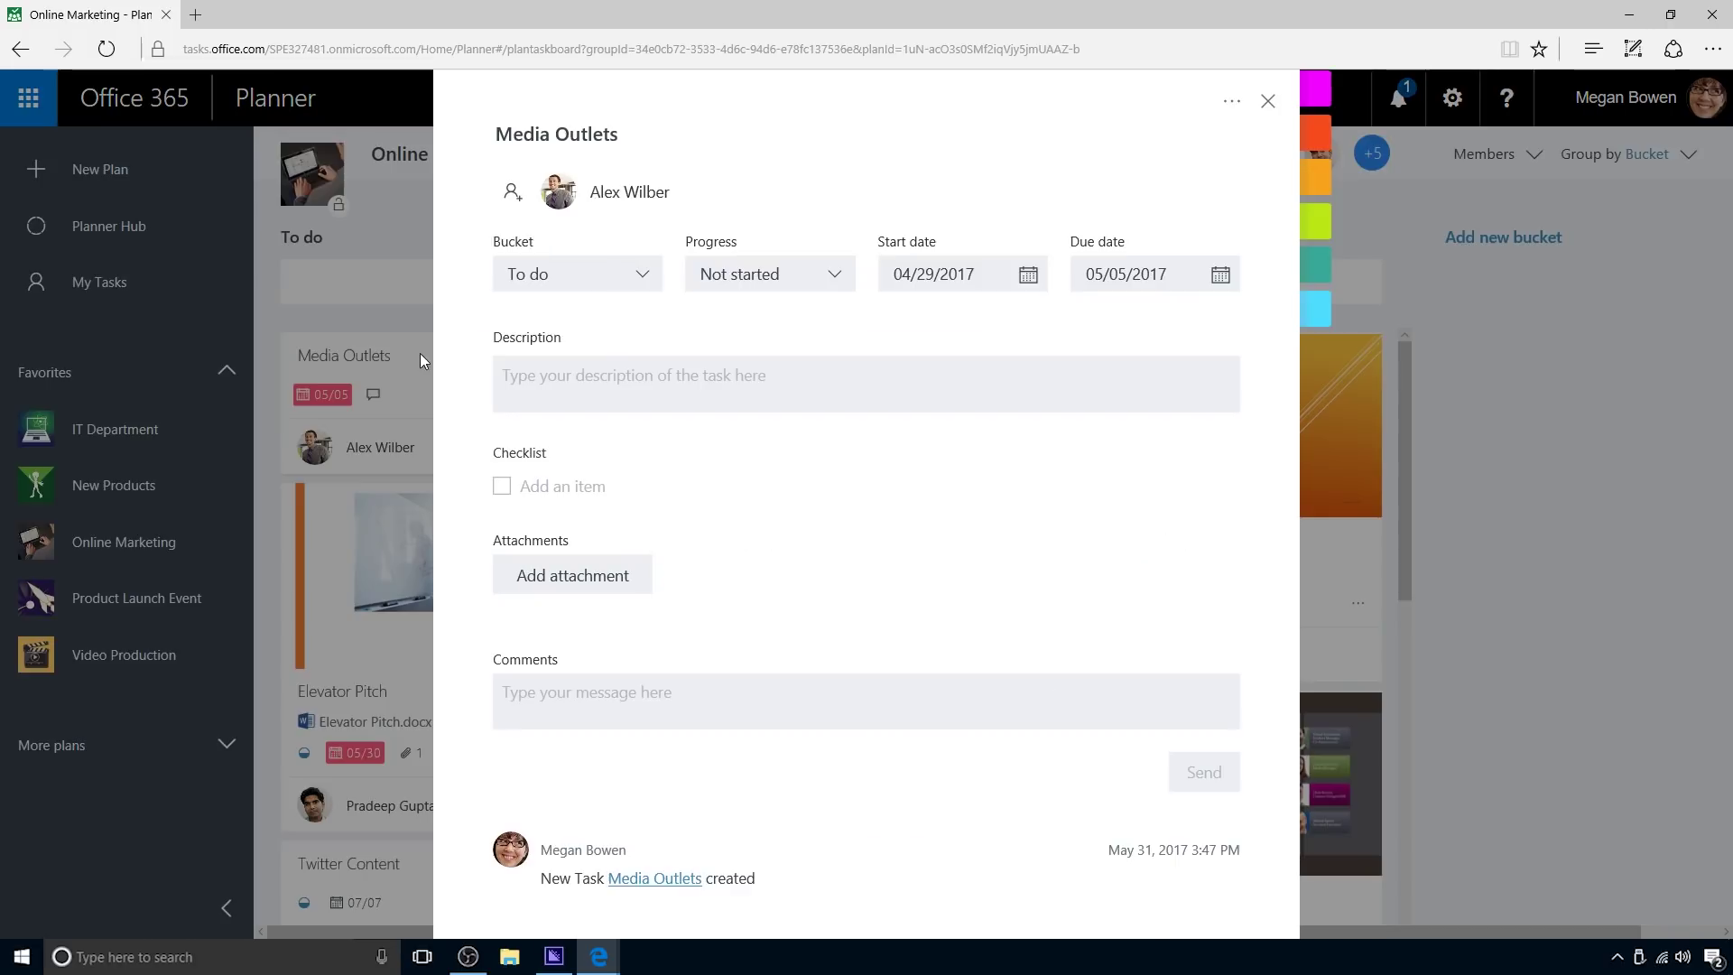
left_click(578, 578)
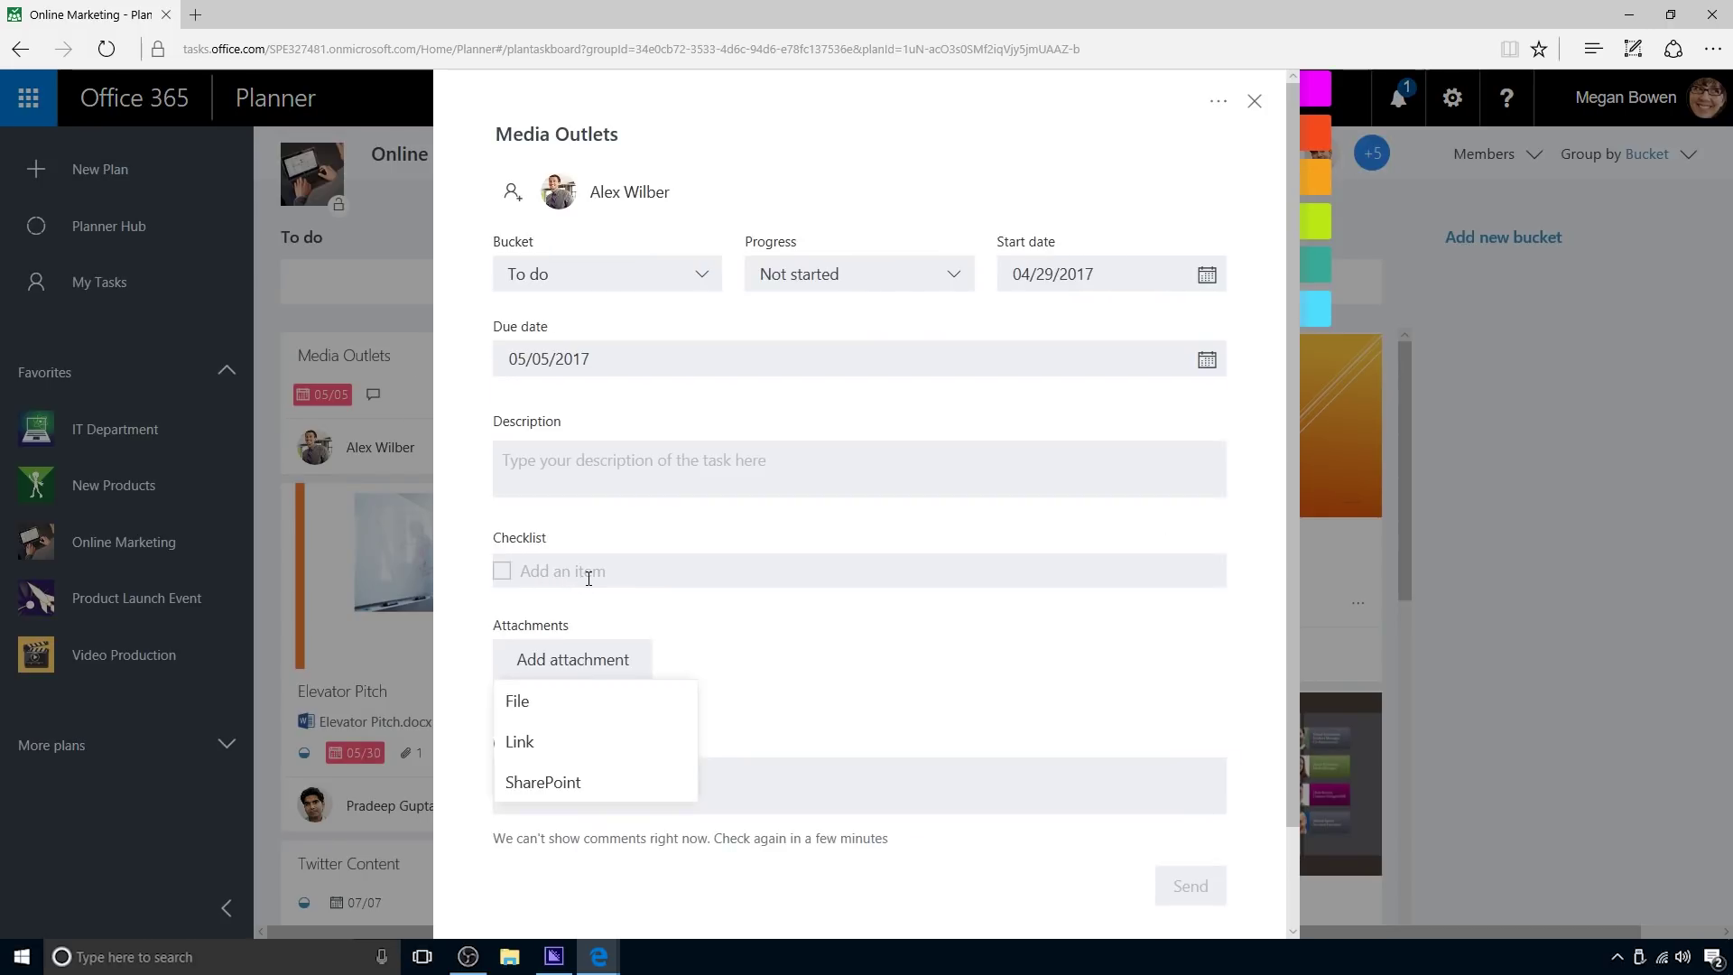
left_click(554, 784)
left_click(709, 582)
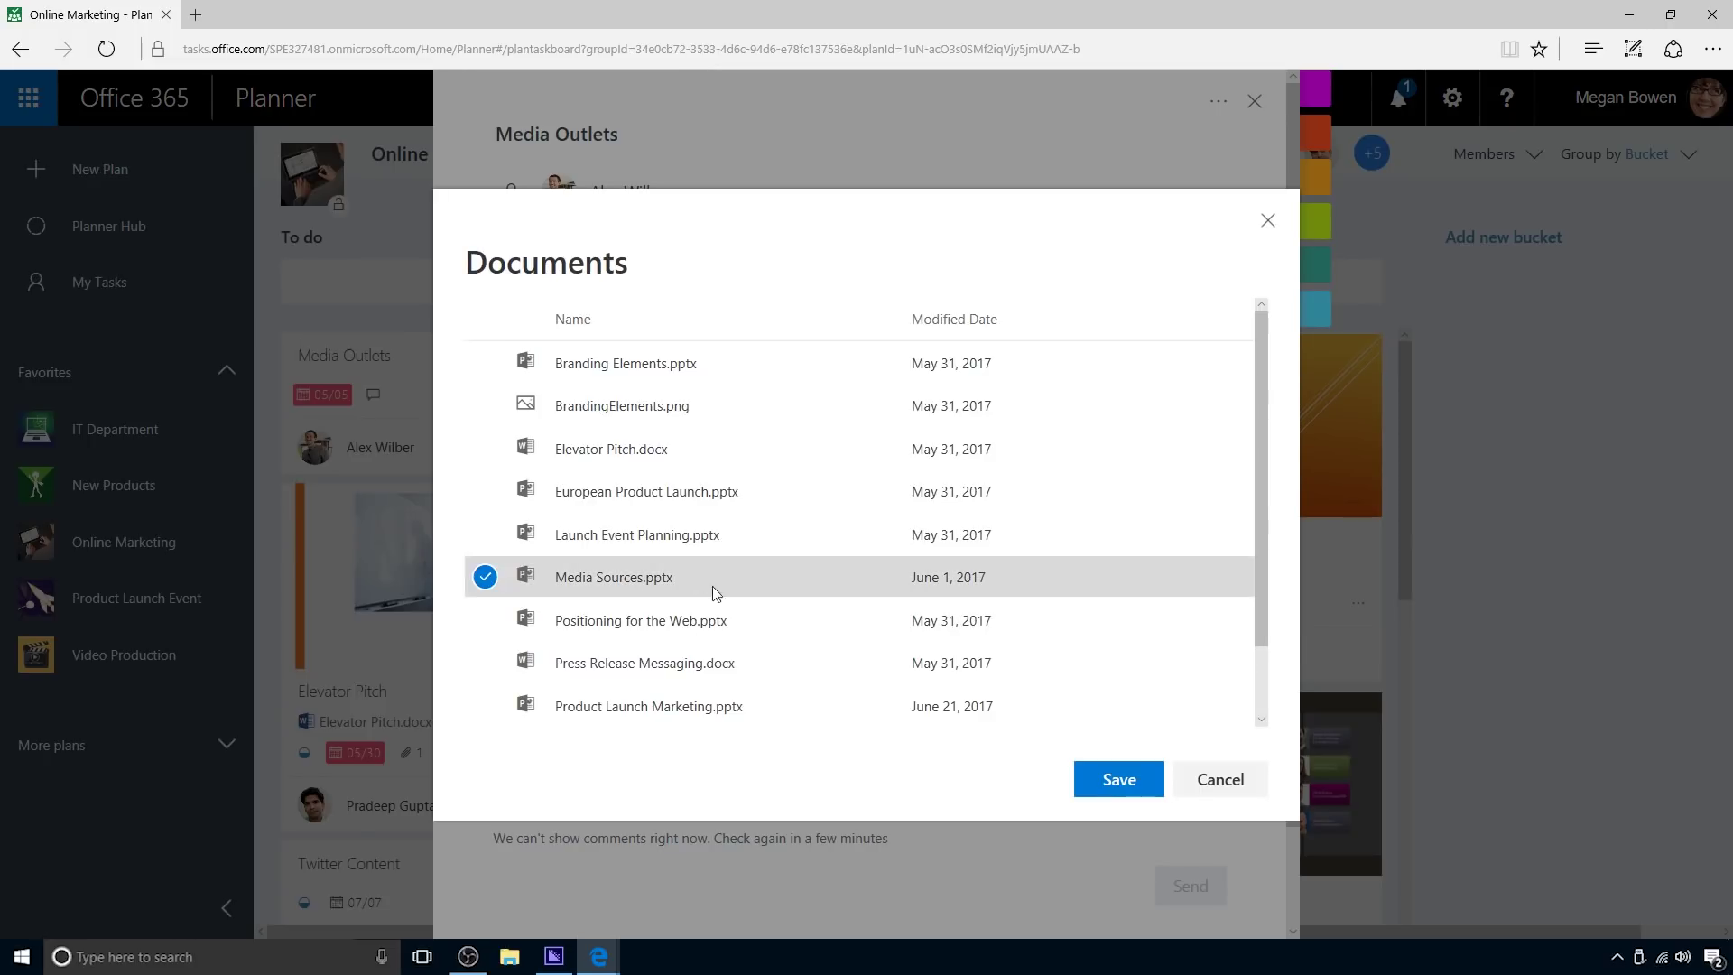
left_click(1119, 780)
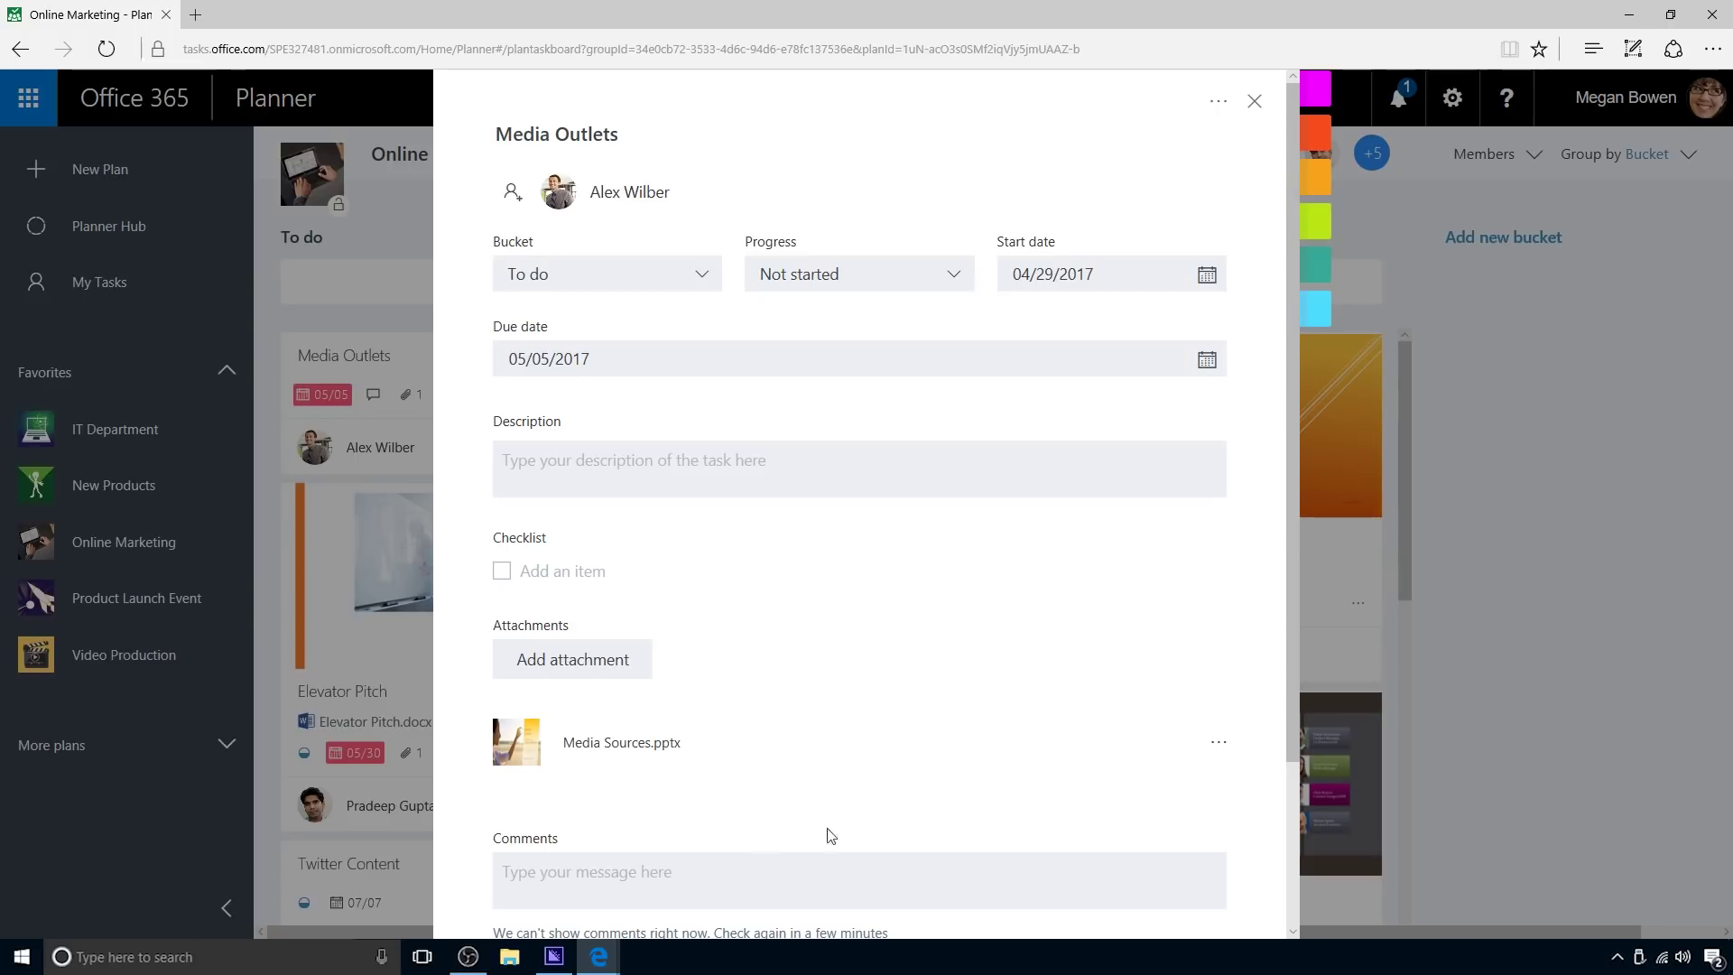
Post the comment 'Is anything blocking this task?' on Media Outlets.
left_click(526, 867)
type("Is anything blocking this task?")
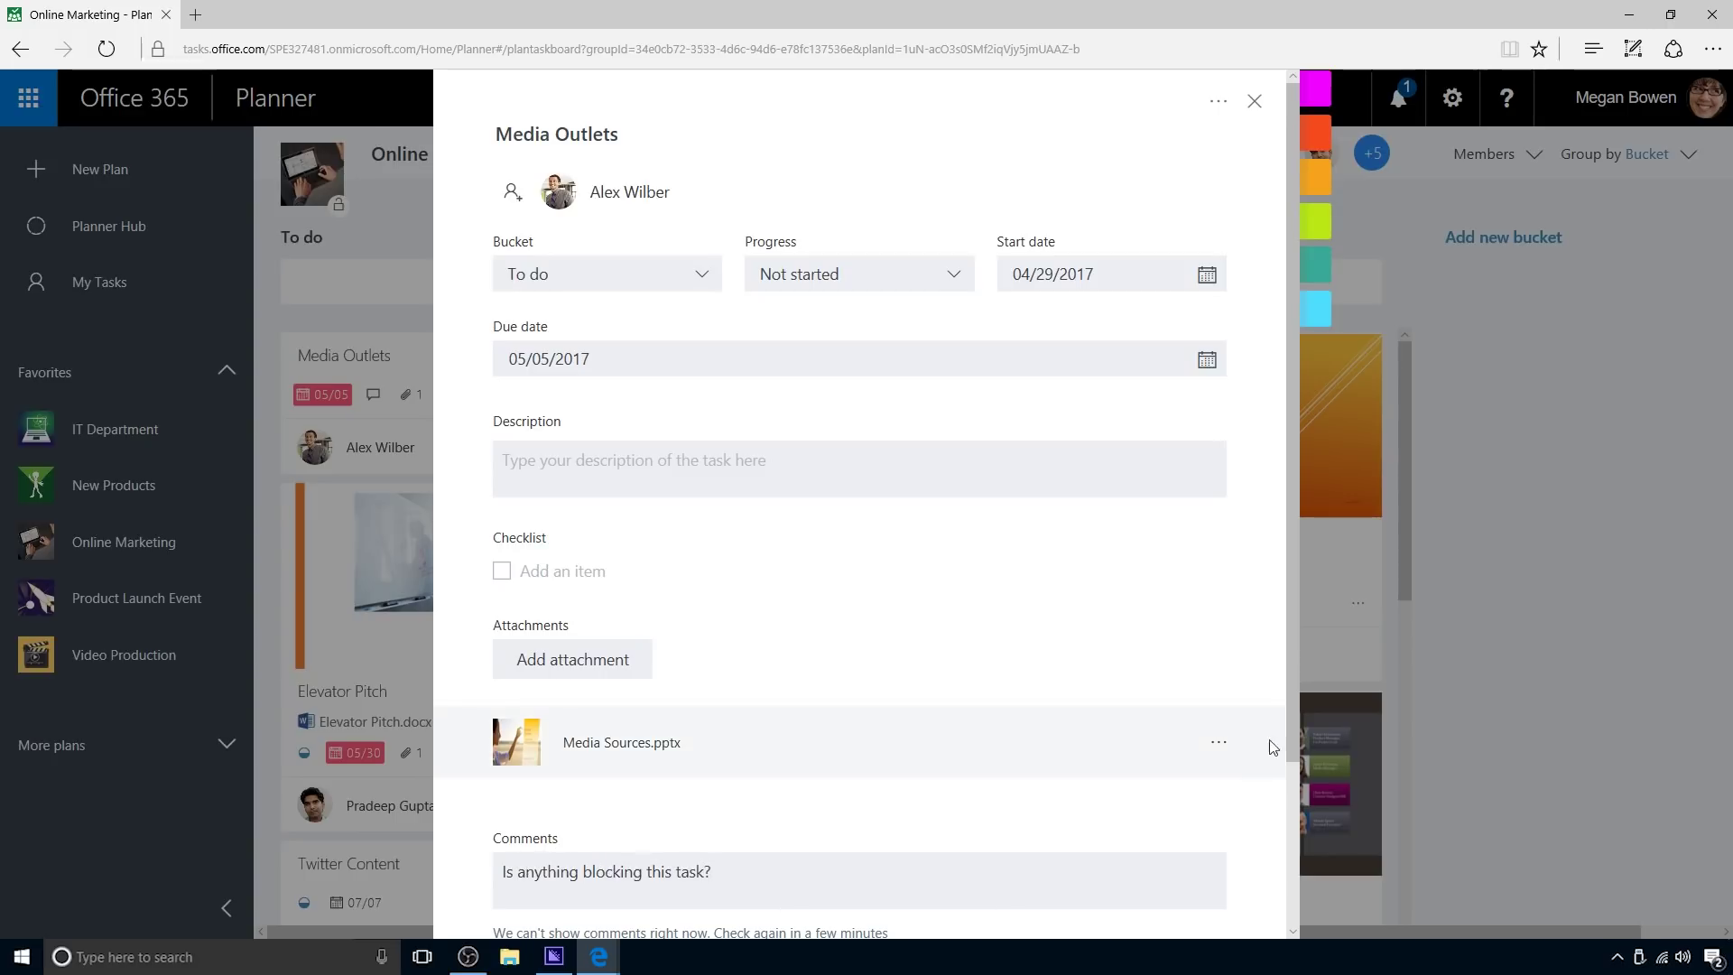
left_click_drag(1287, 729, 1286, 881)
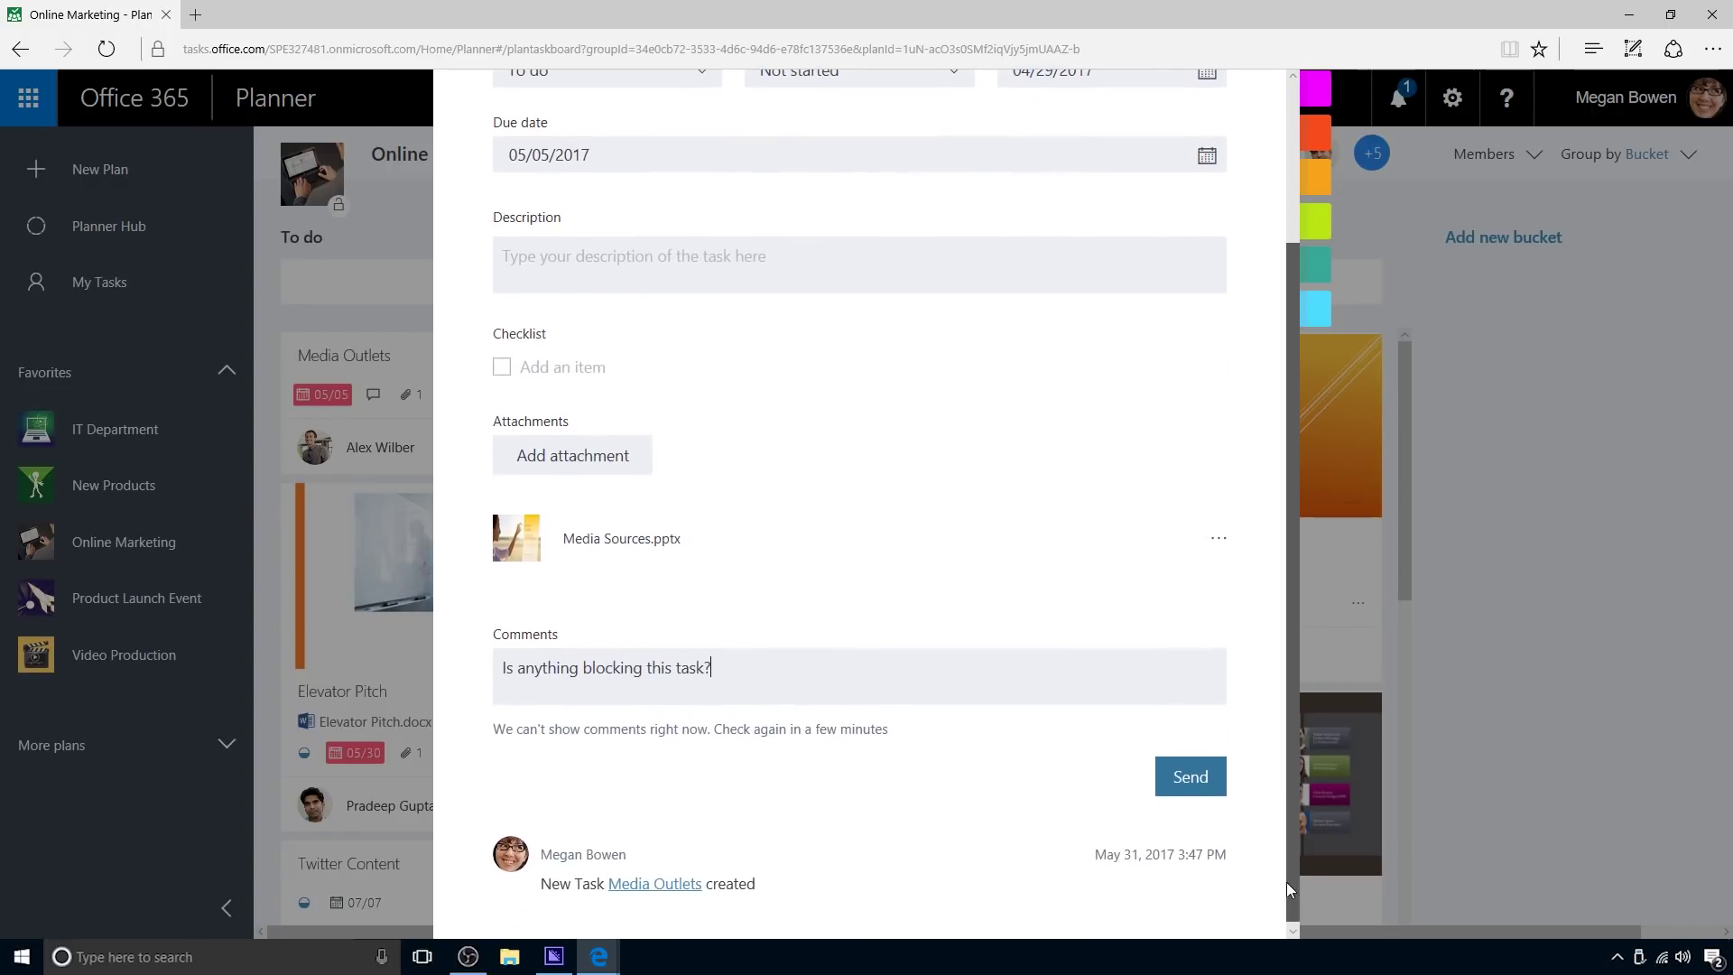
left_click(1201, 774)
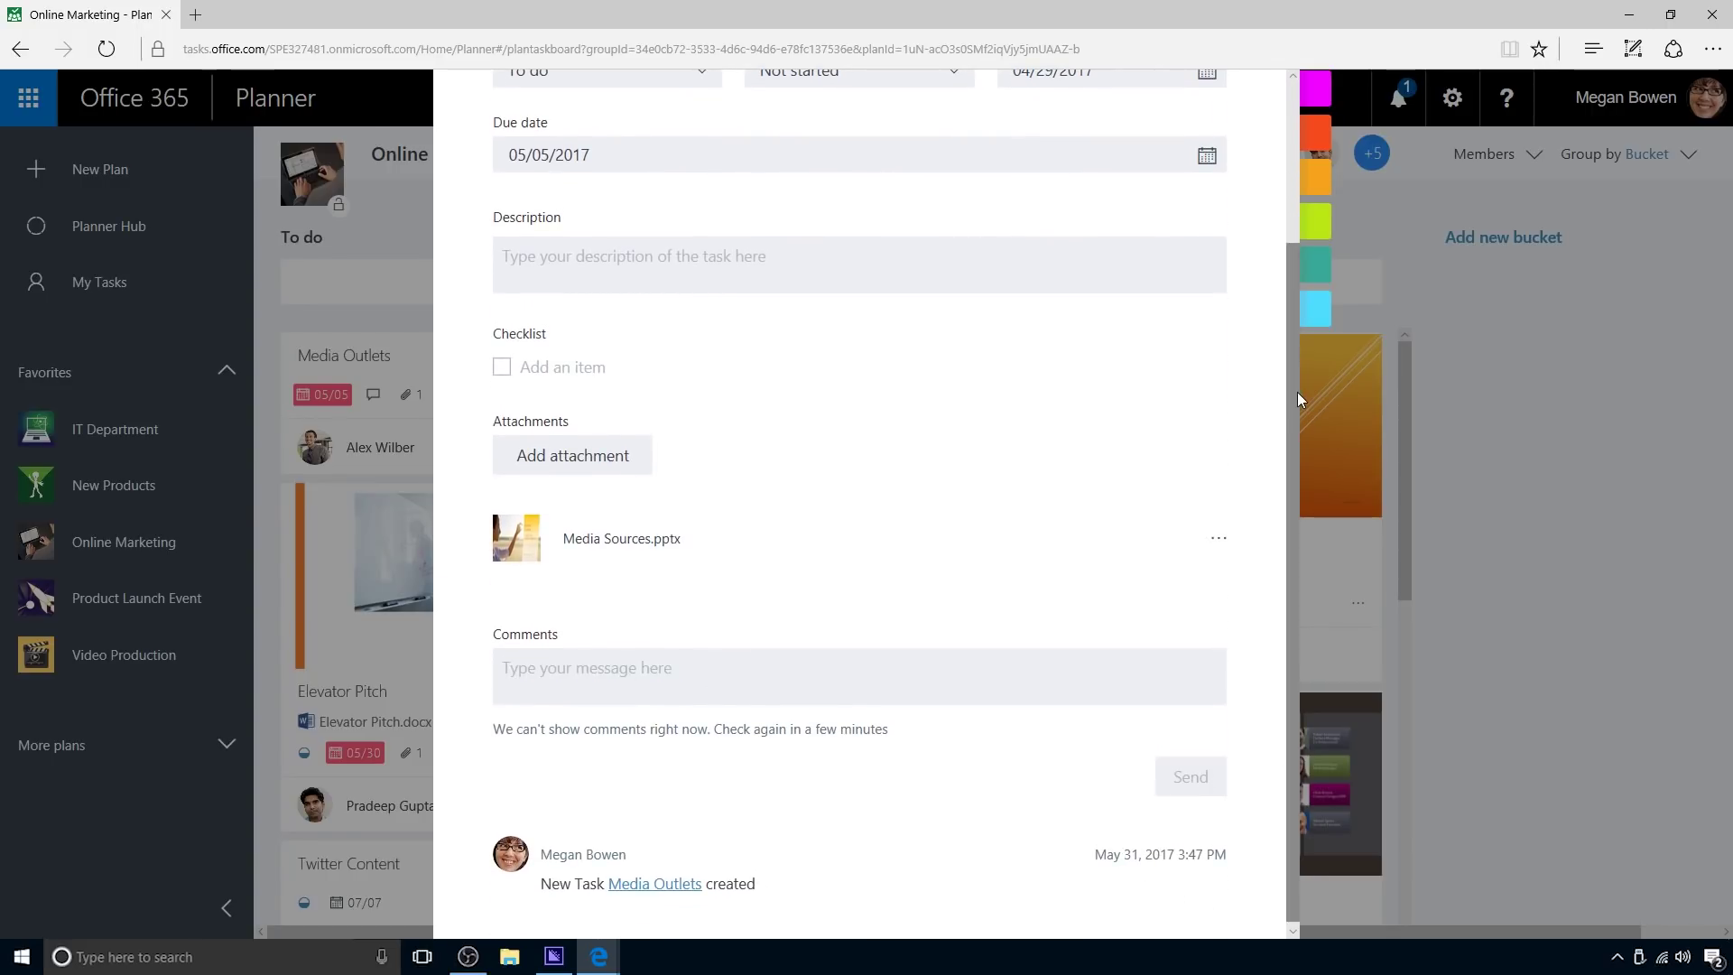
Name the red label Urgent, apply it to the task, and close the details.
left_click_drag(1297, 392, 1260, 238)
left_click(1349, 128)
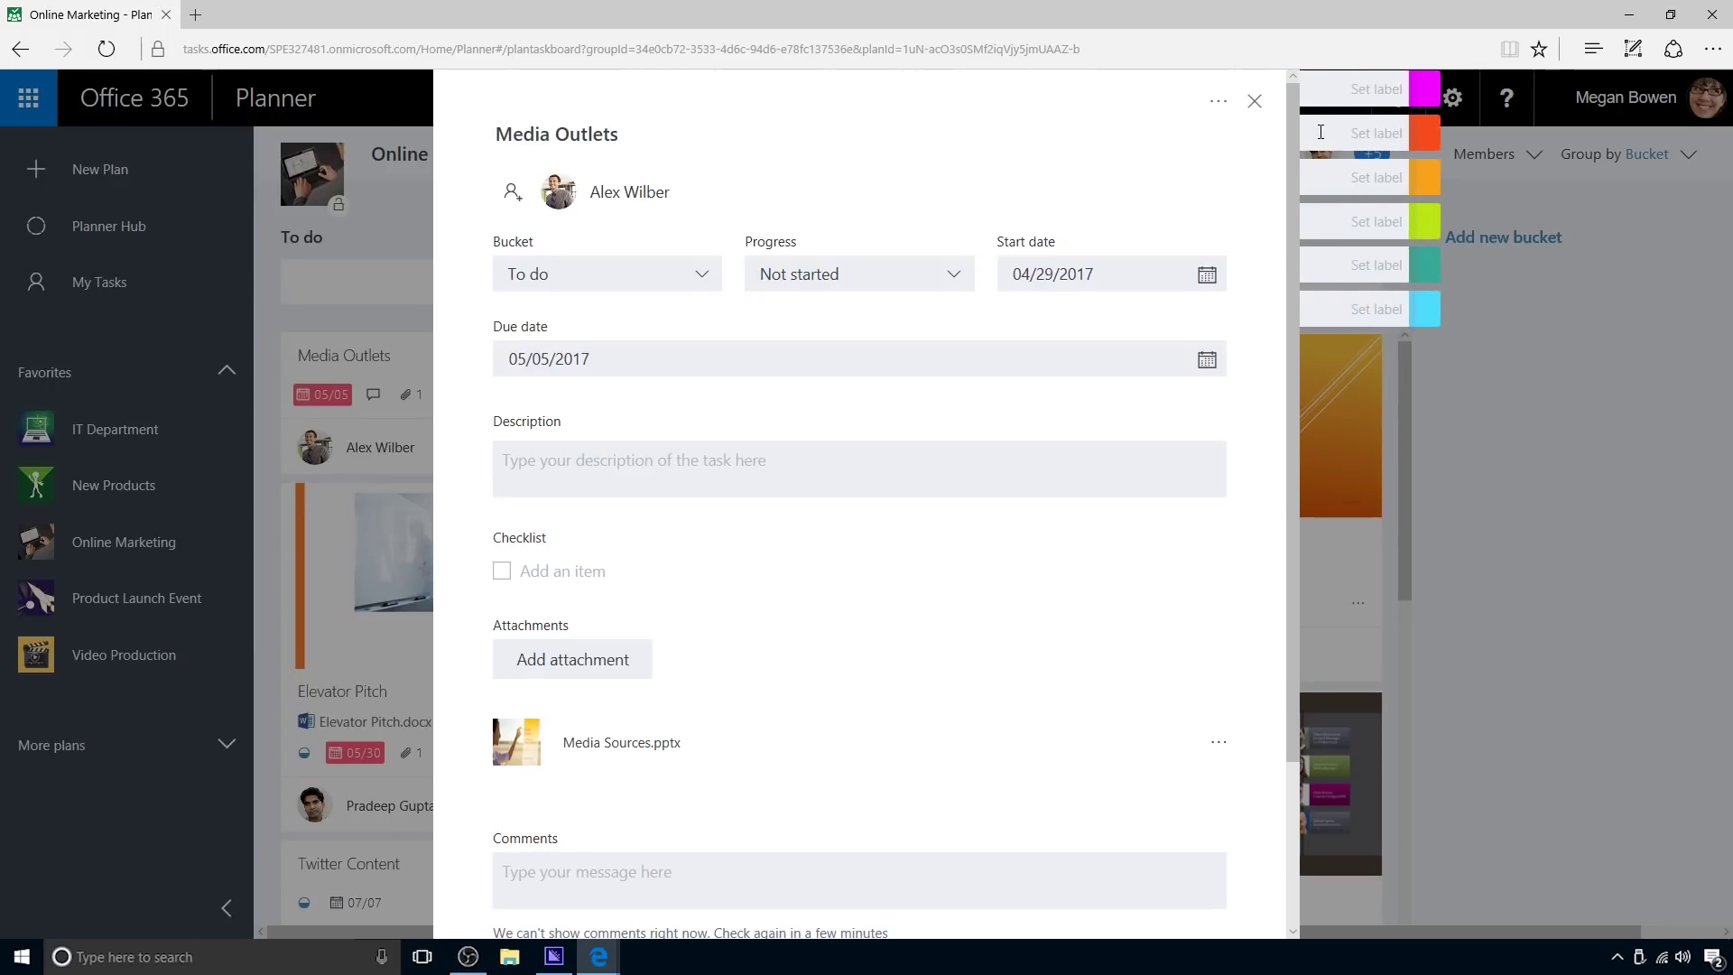
type("Urgent")
left_click(1425, 135)
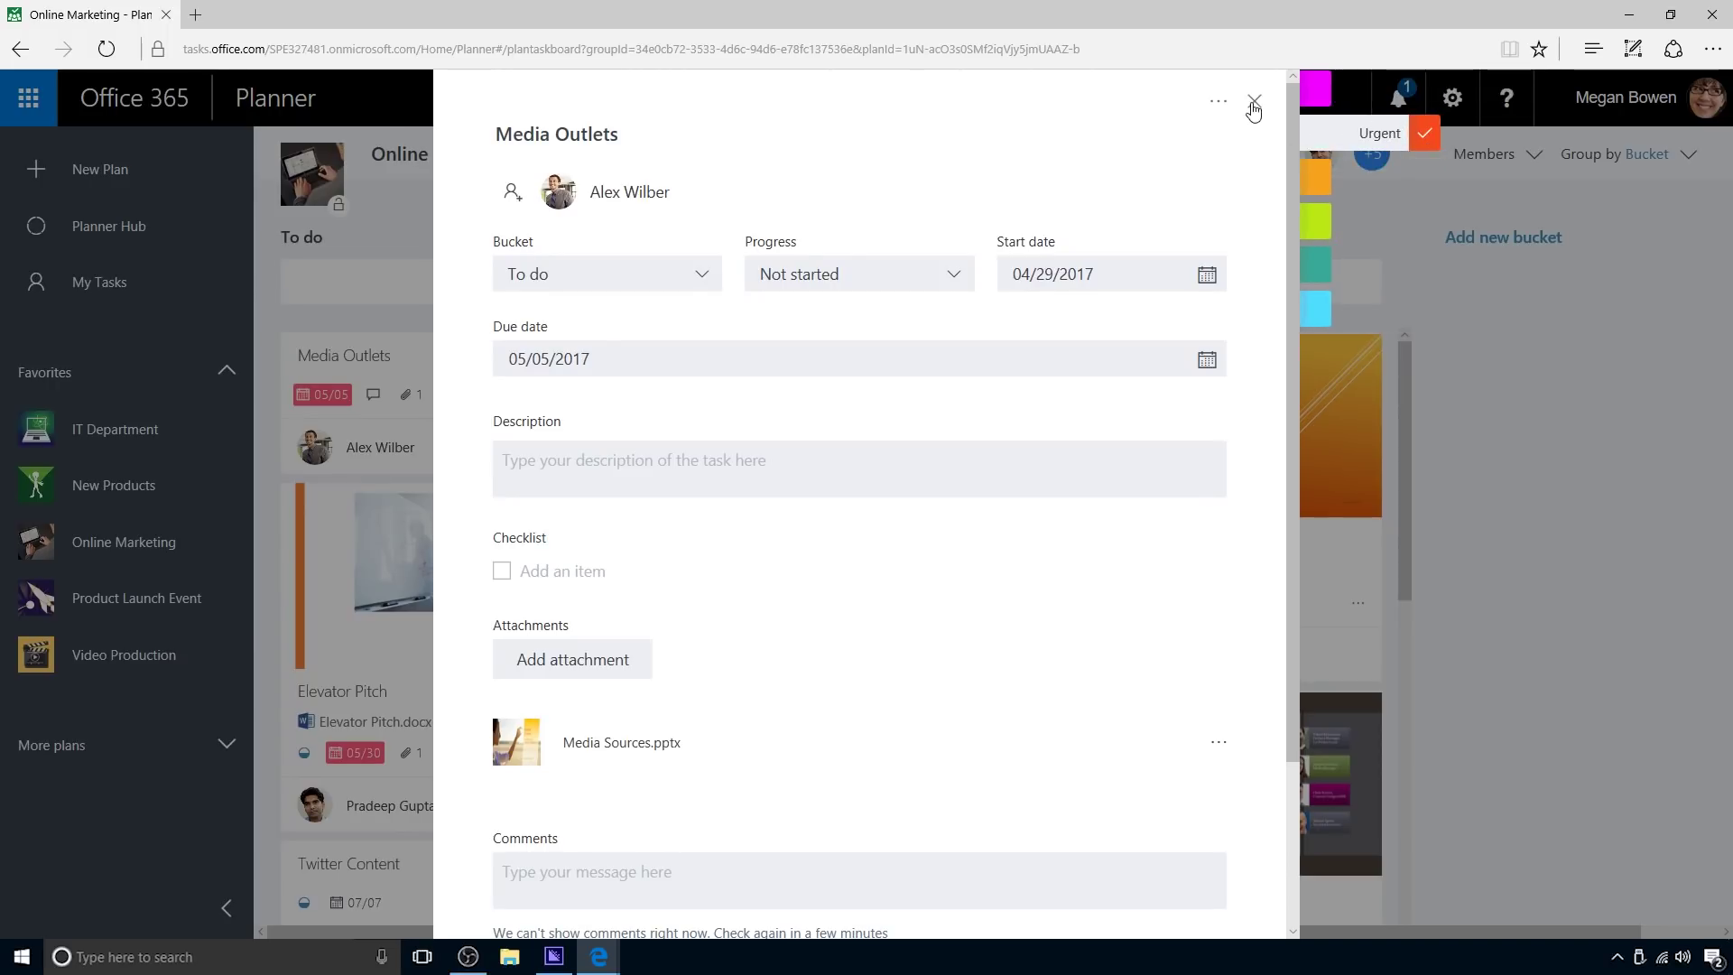
left_click(1254, 104)
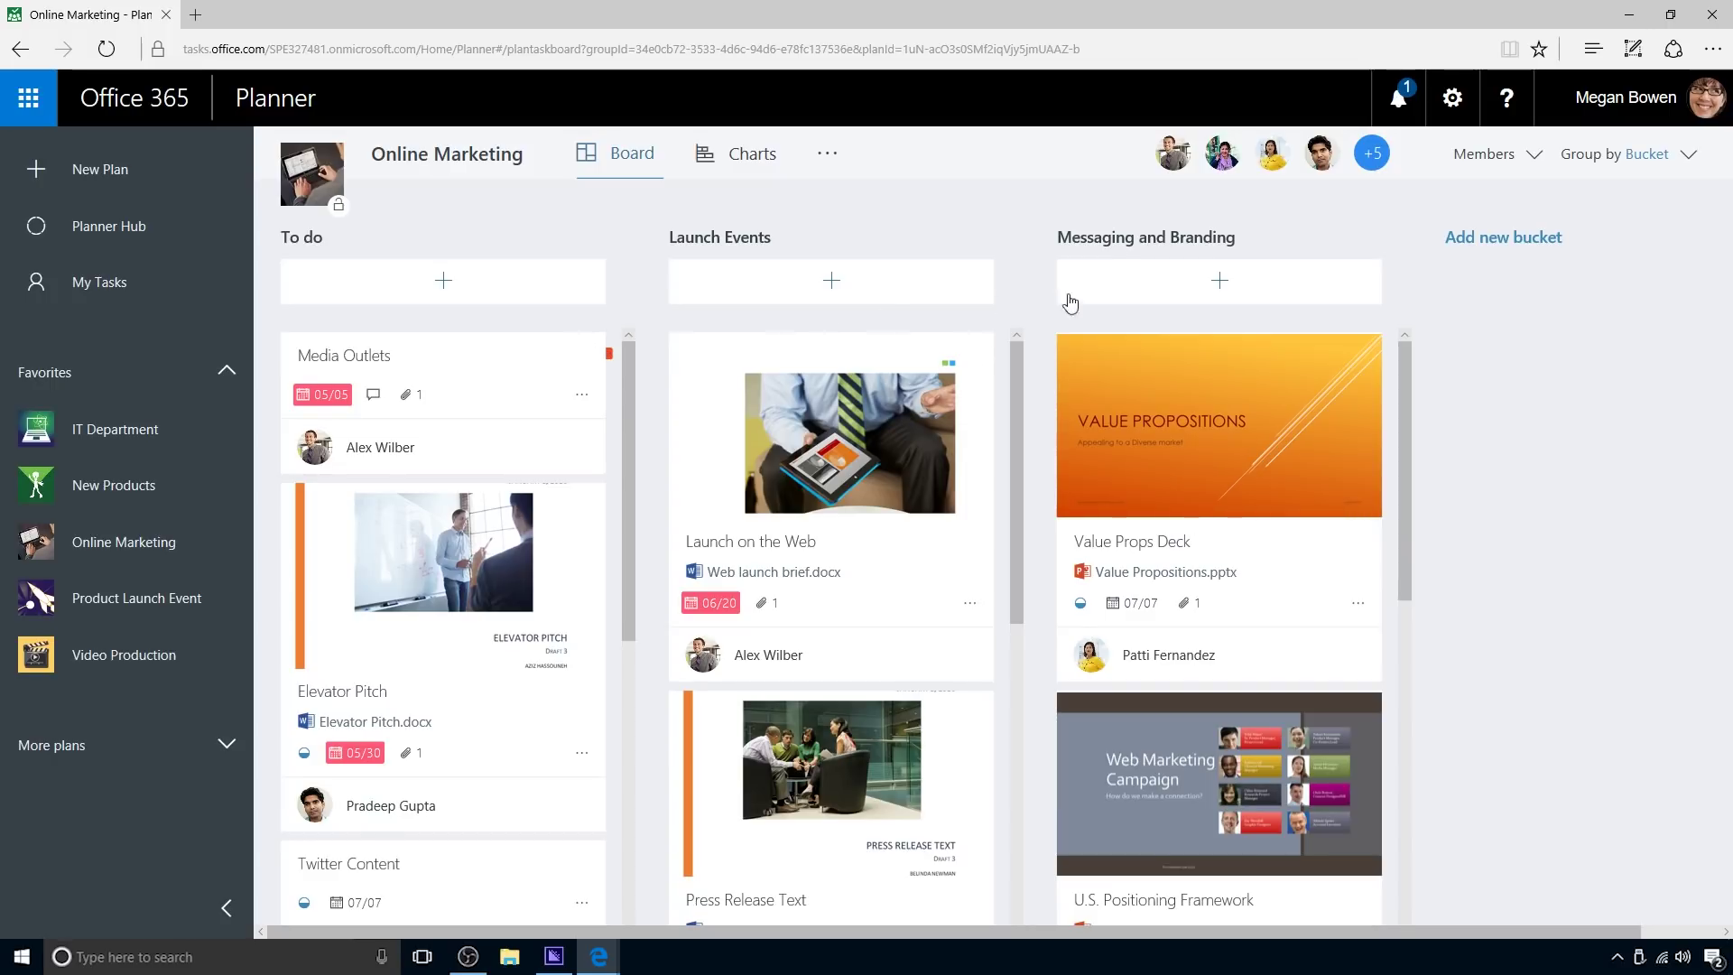
Create a new bucket named Social Media.
left_click(1504, 244)
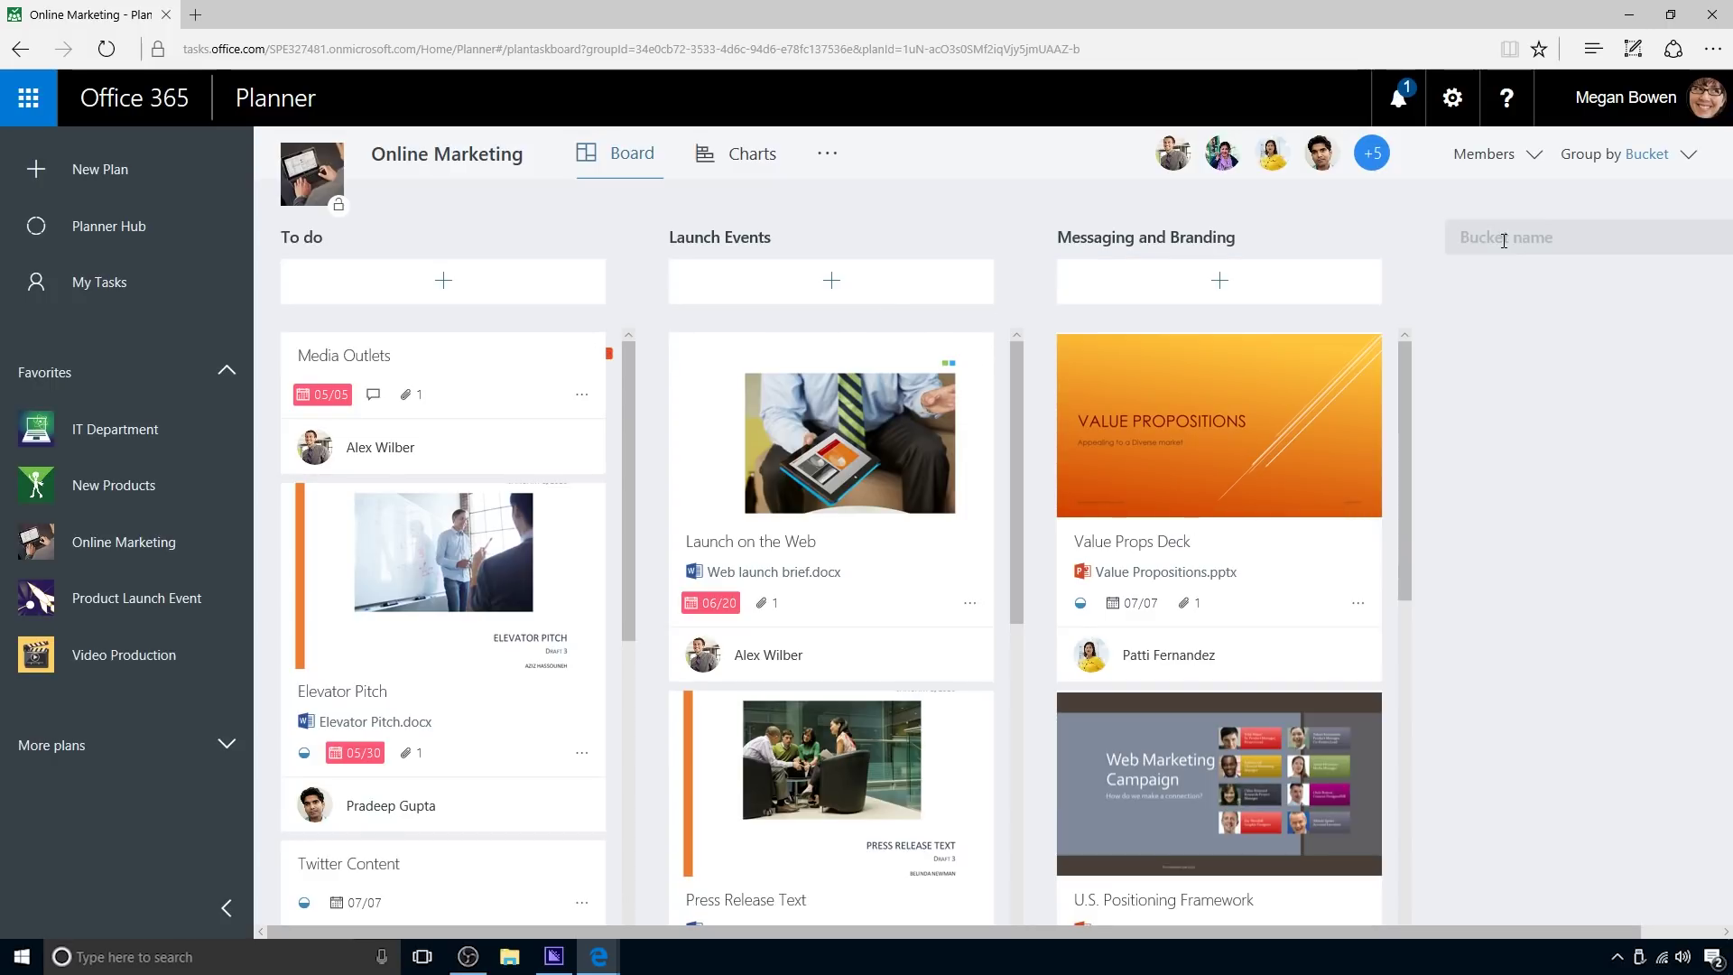
type("SocialMedia")
key("Return")
Move Twitter Content, YouTube Strategies, Facebook Campaign and Search Optimization into Social Media.
left_click_drag(424, 875, 1562, 356)
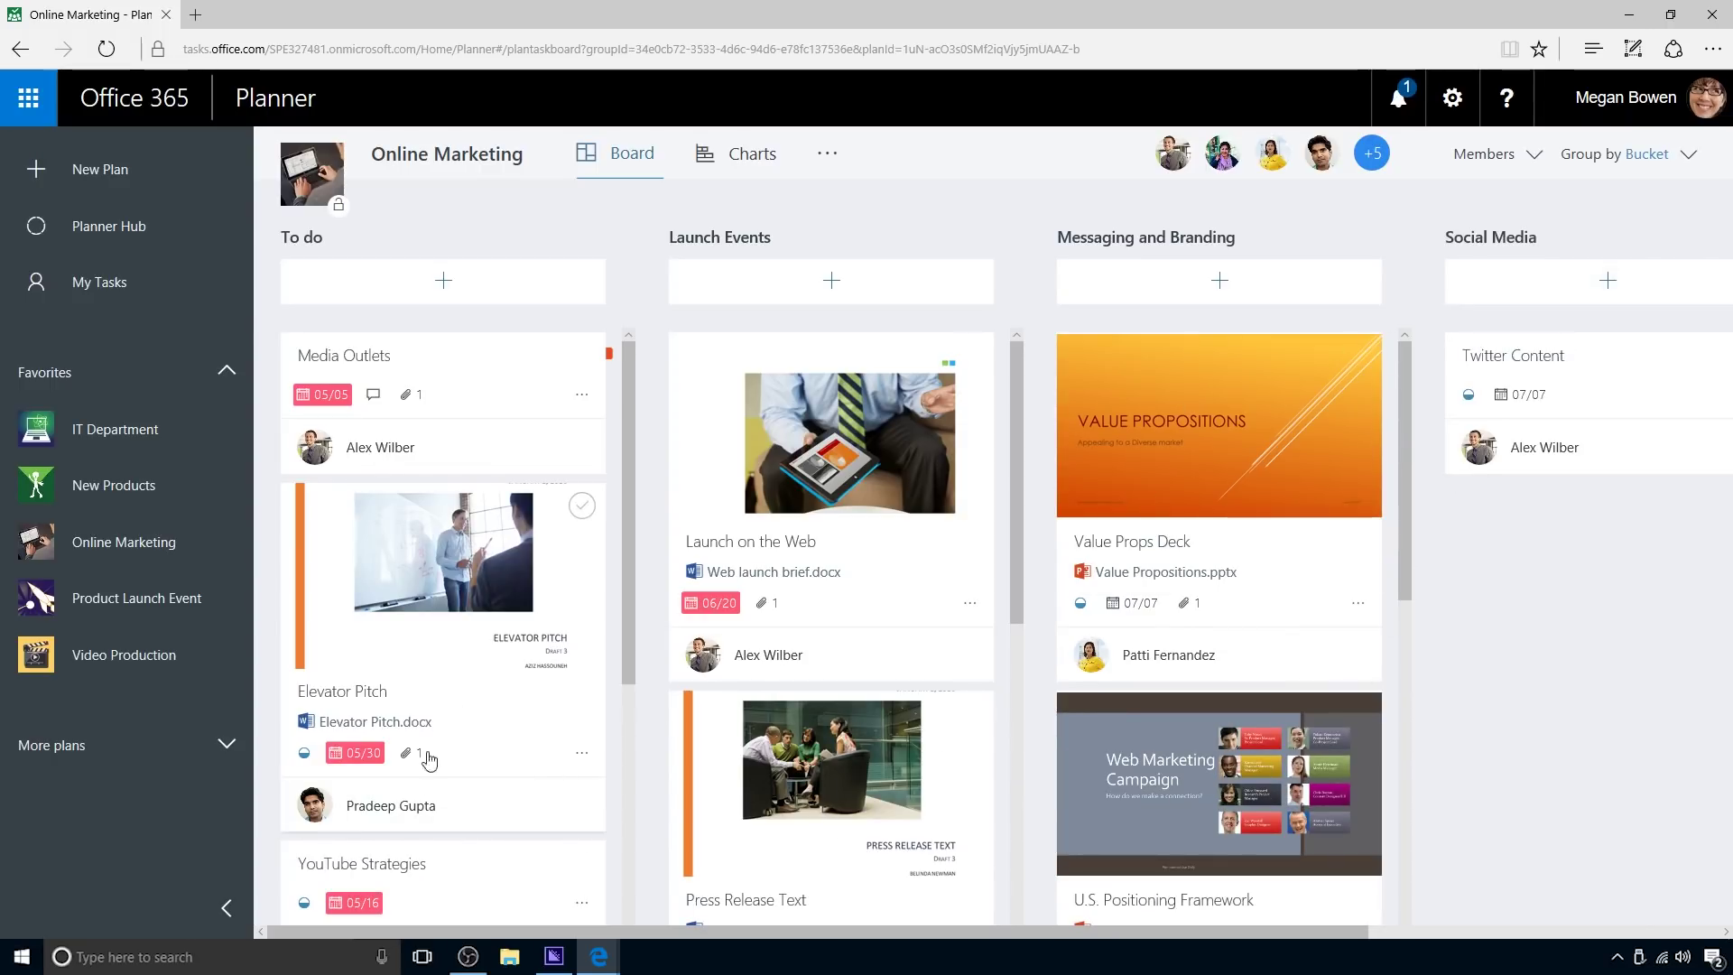
left_click_drag(418, 881, 1462, 510)
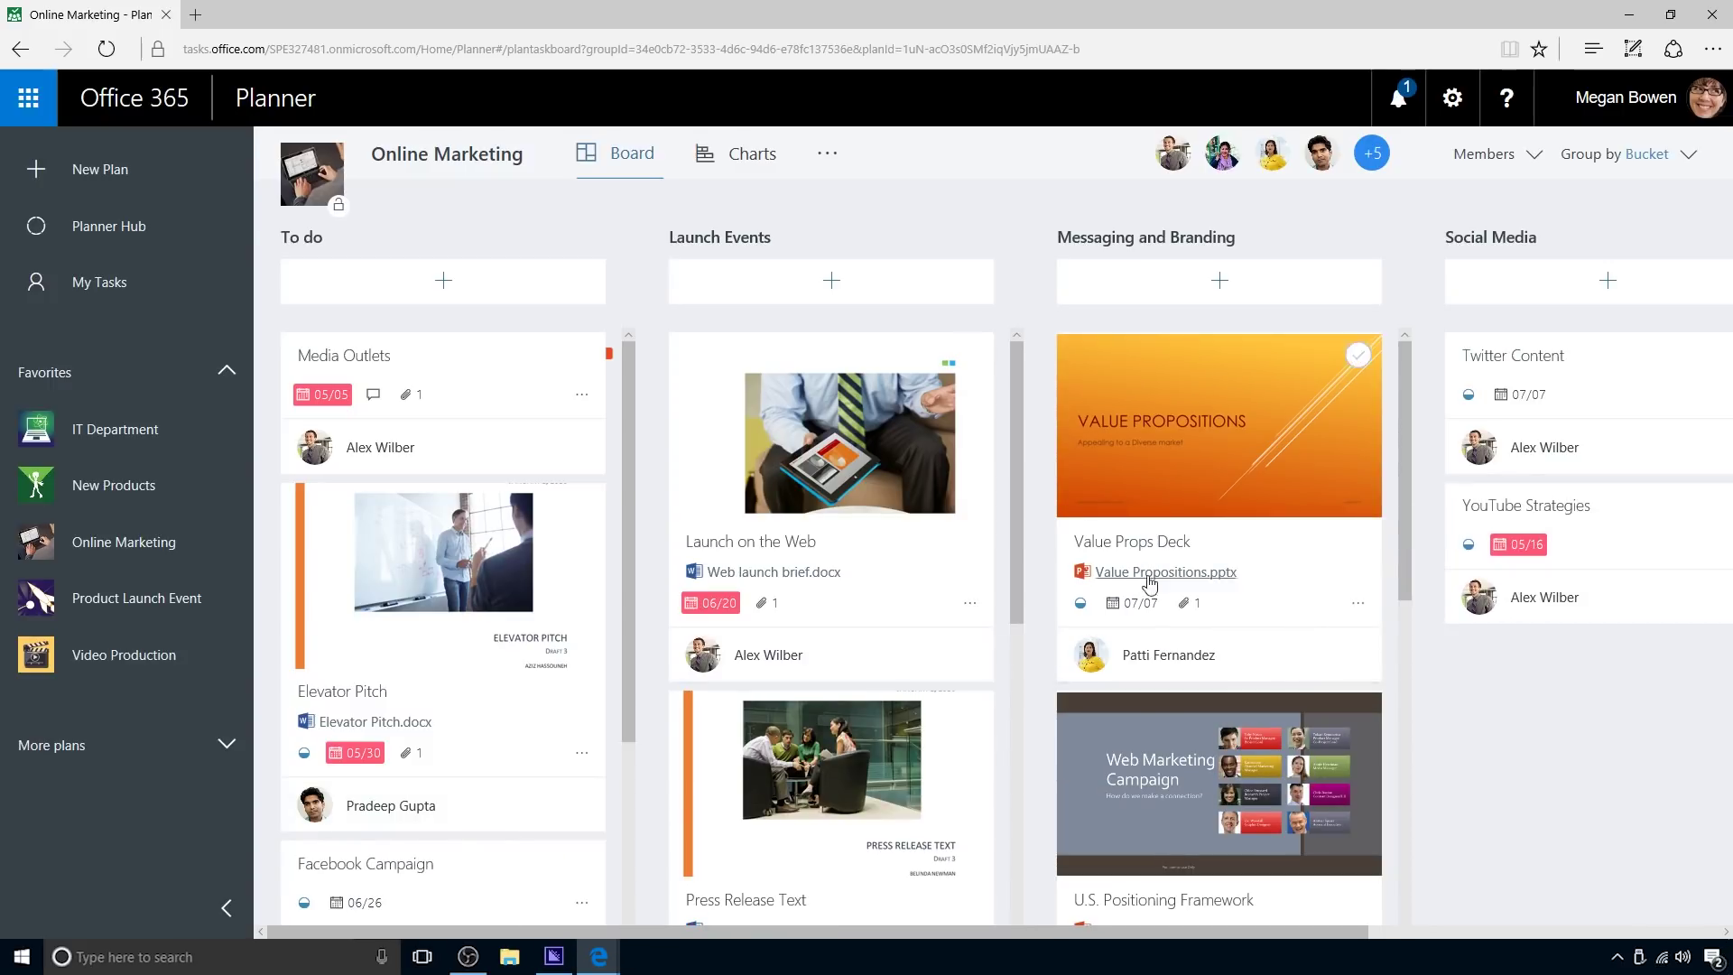
scroll(605, 650, "down", 3)
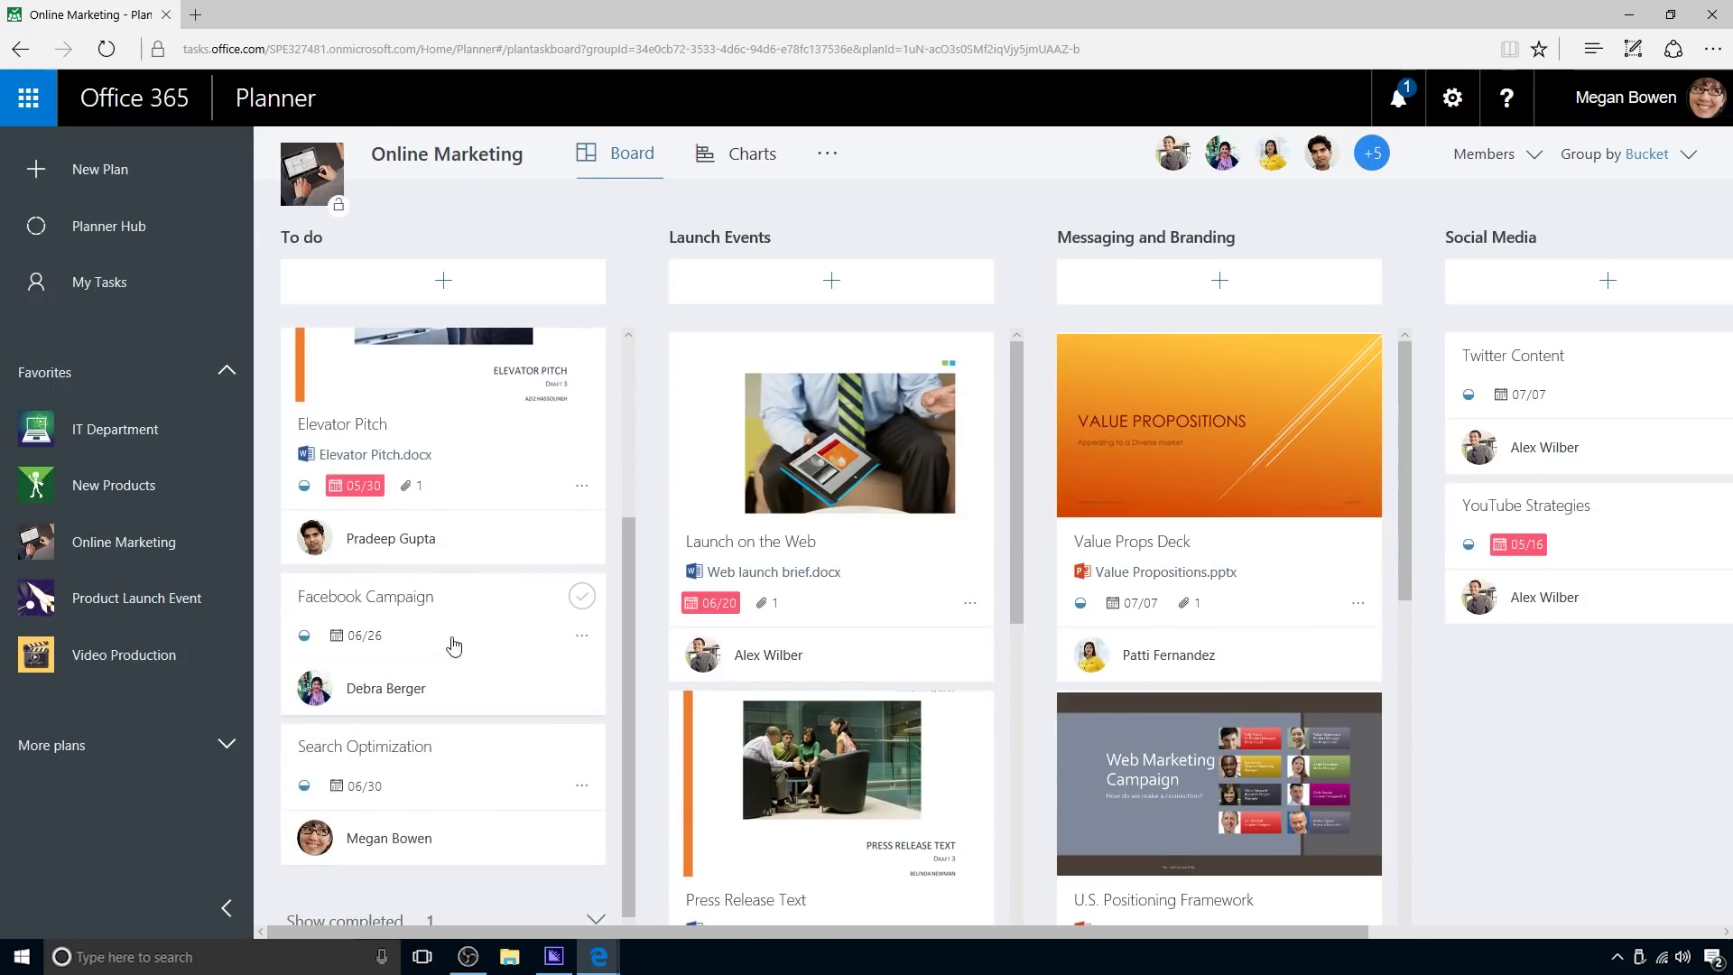
left_click_drag(454, 646, 1602, 688)
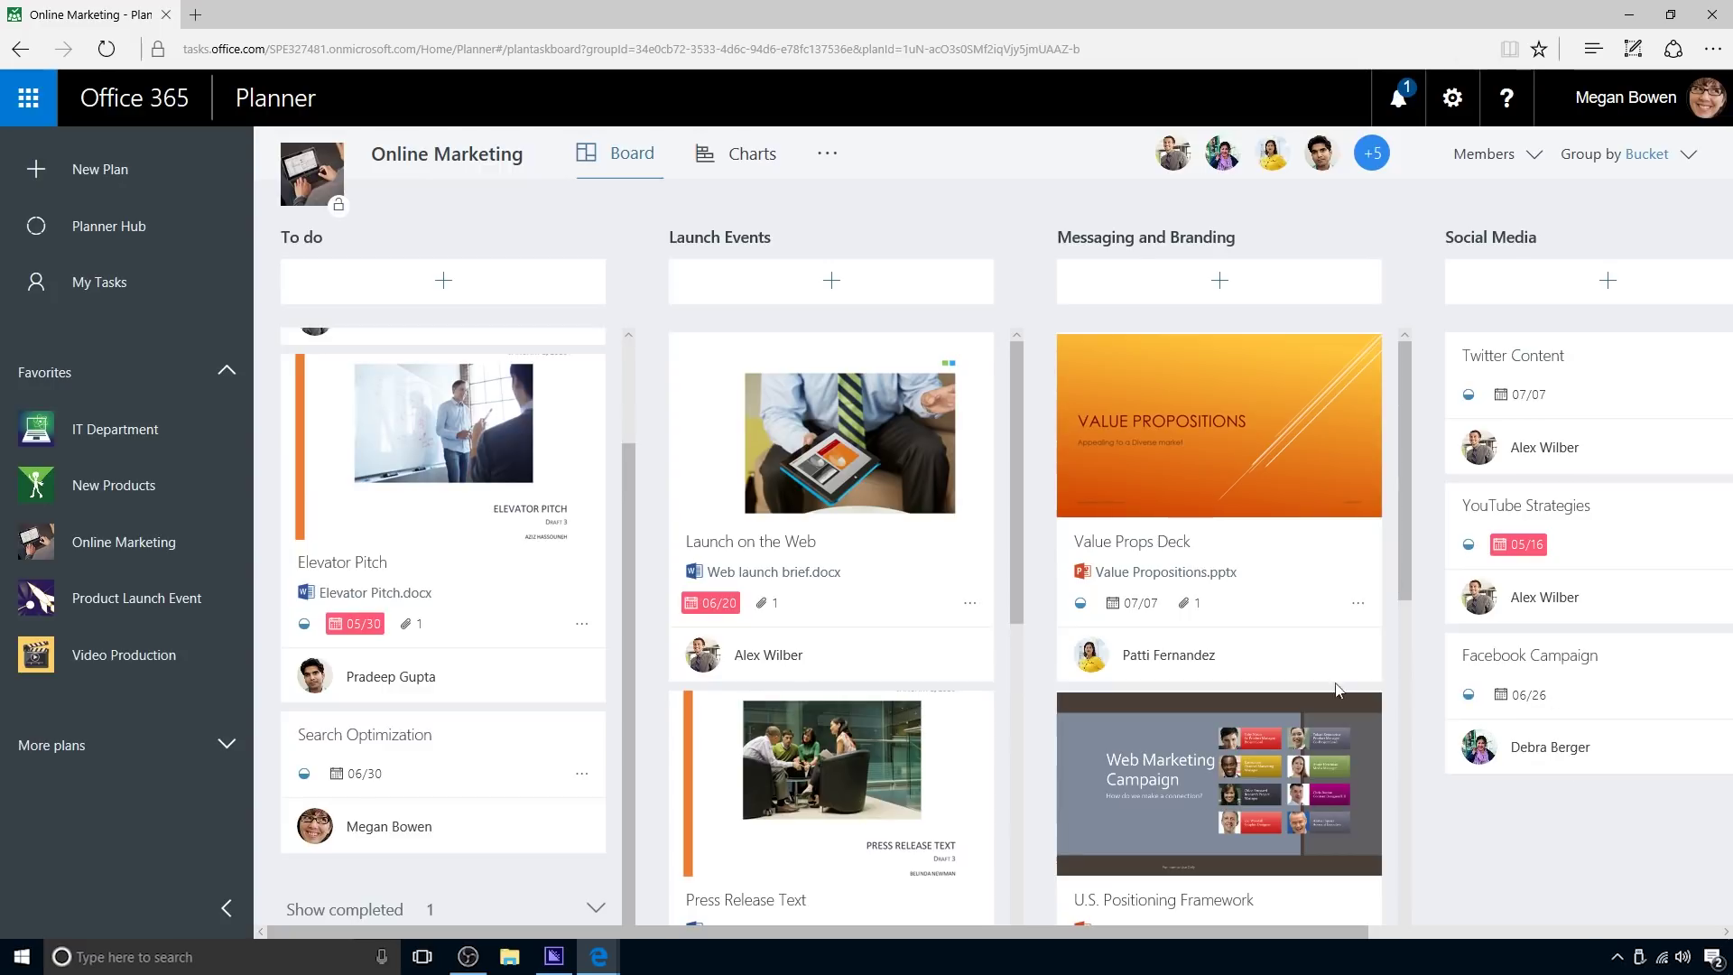
left_click_drag(472, 758, 1624, 781)
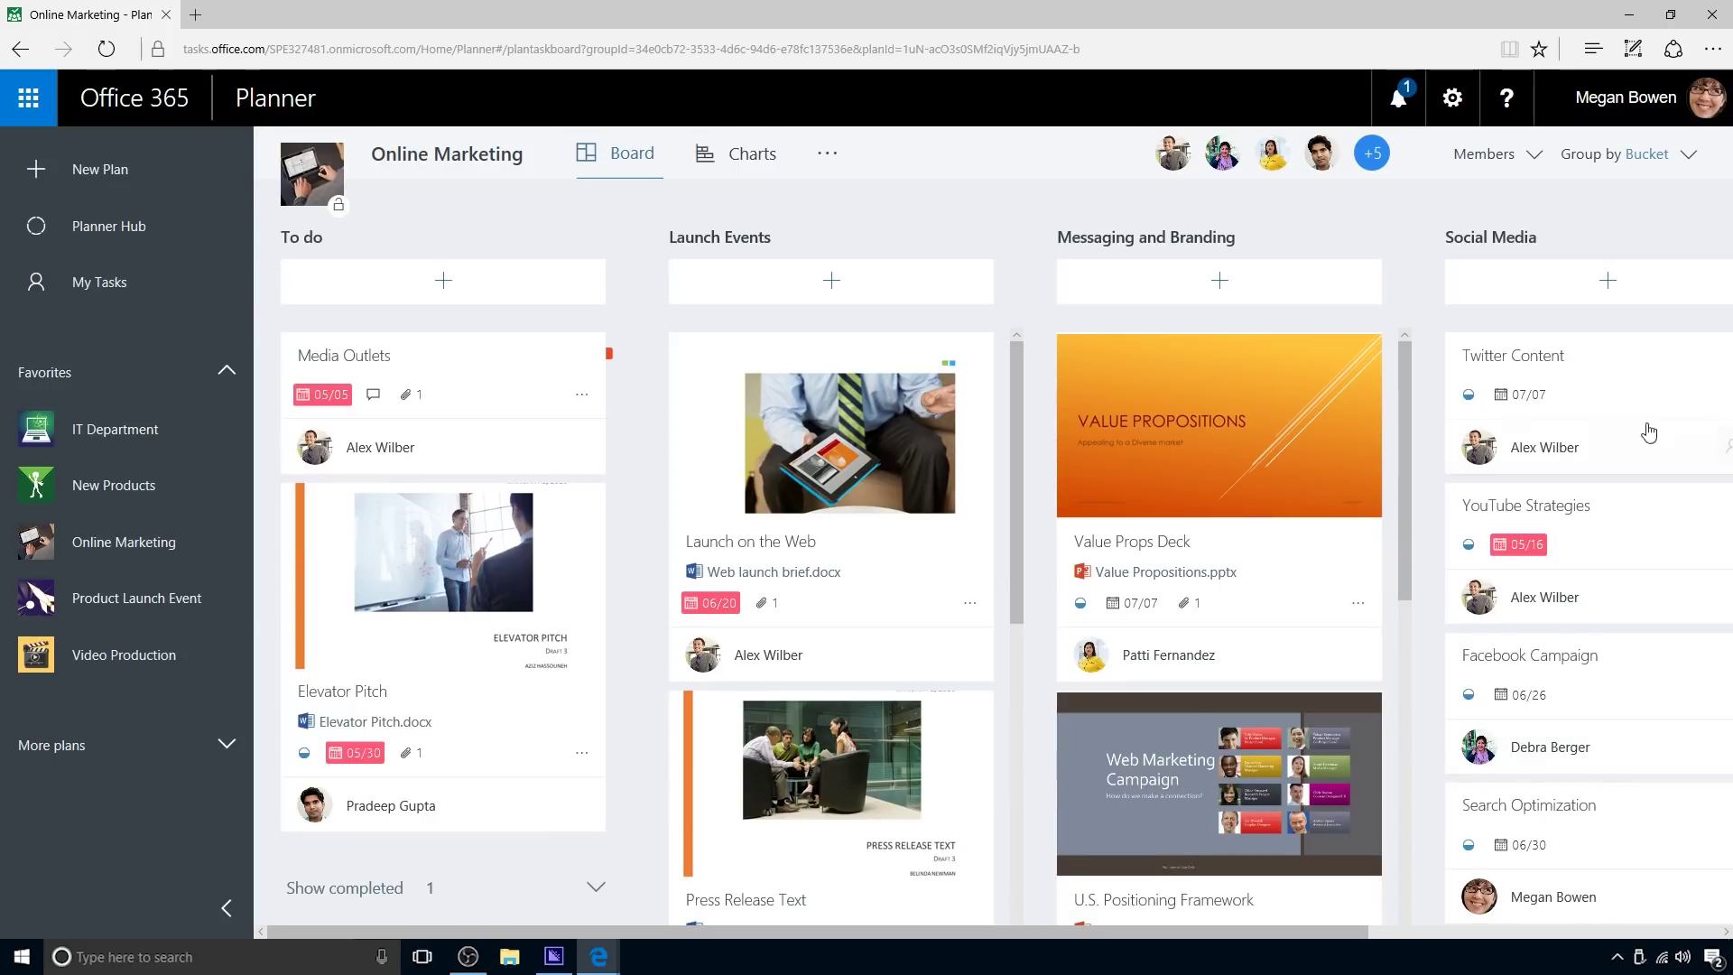
left_click(1525, 154)
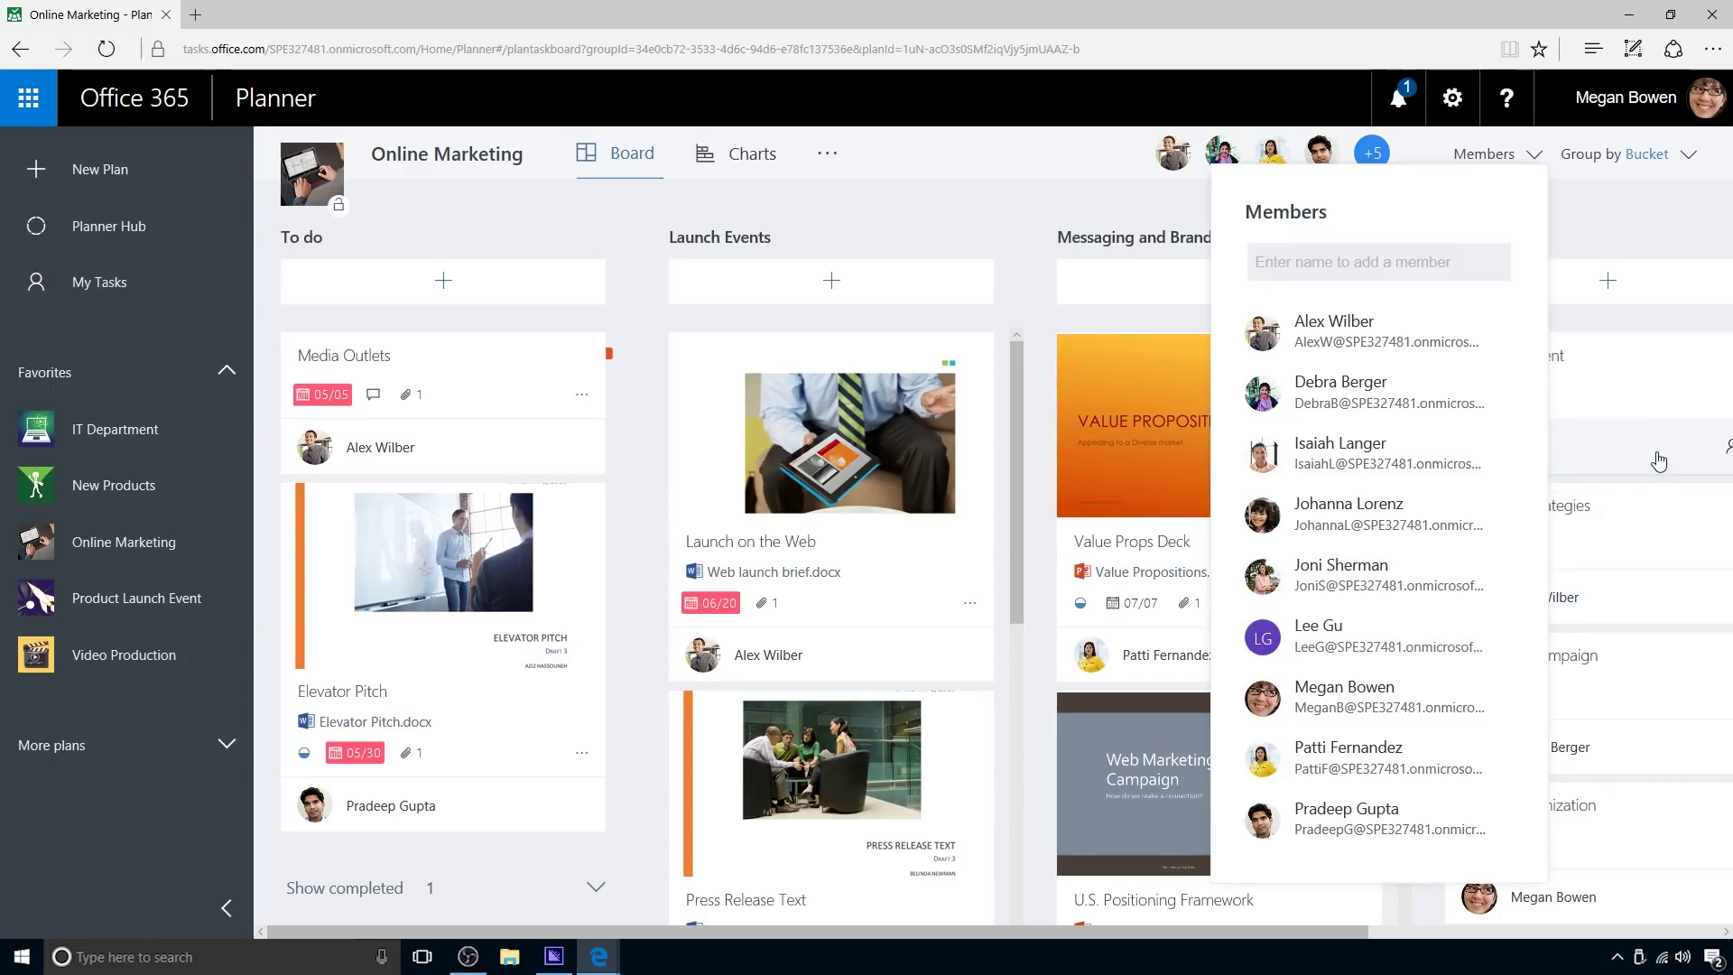
Drag the new member onto the Twitter Content and Facebook Campaign cards to assign them.
left_click_drag(1444, 632, 1647, 758)
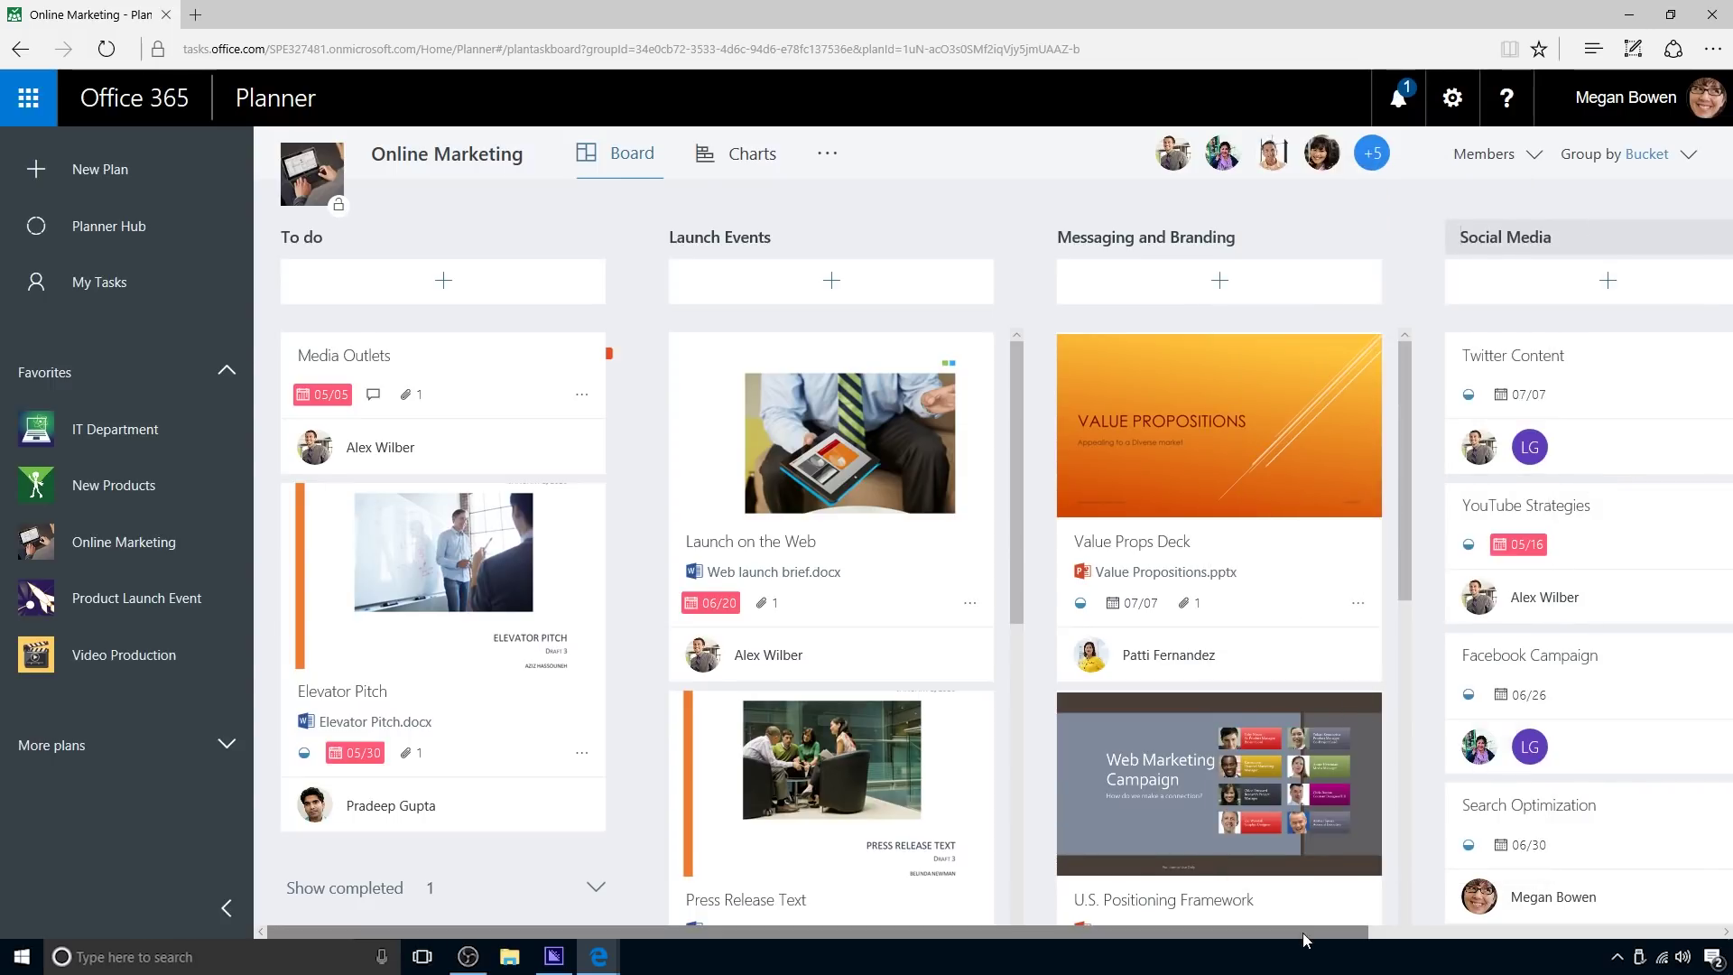
left_click_drag(1303, 940, 1560, 939)
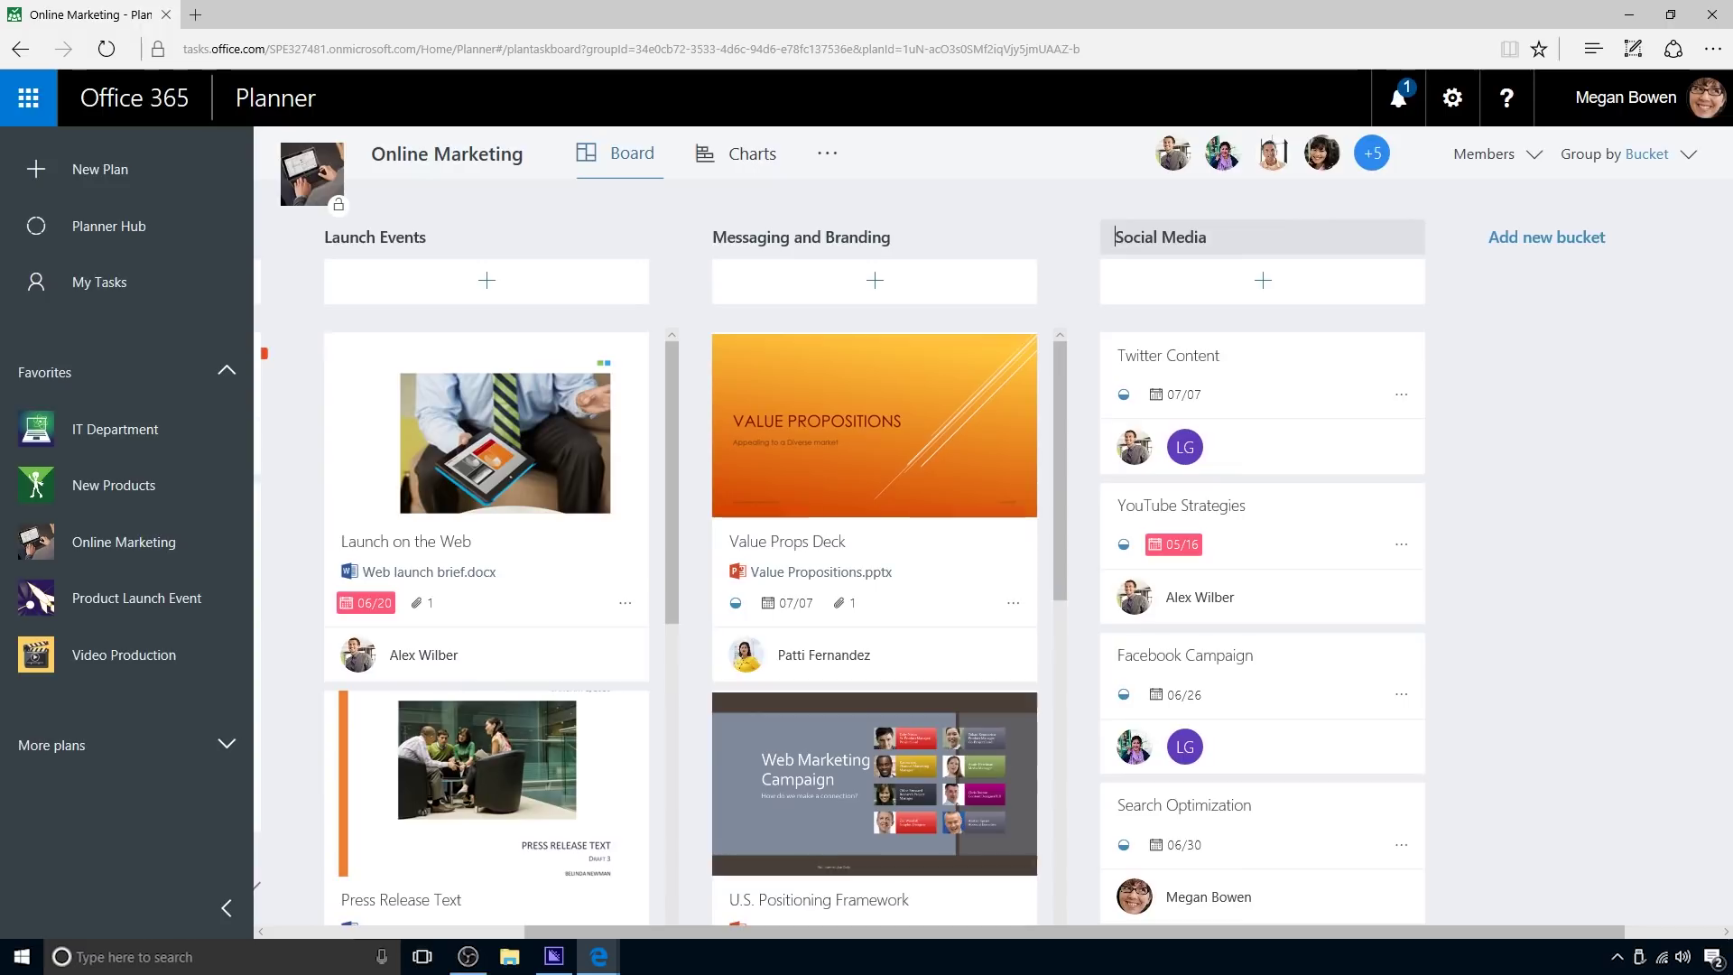
left_click(1413, 239)
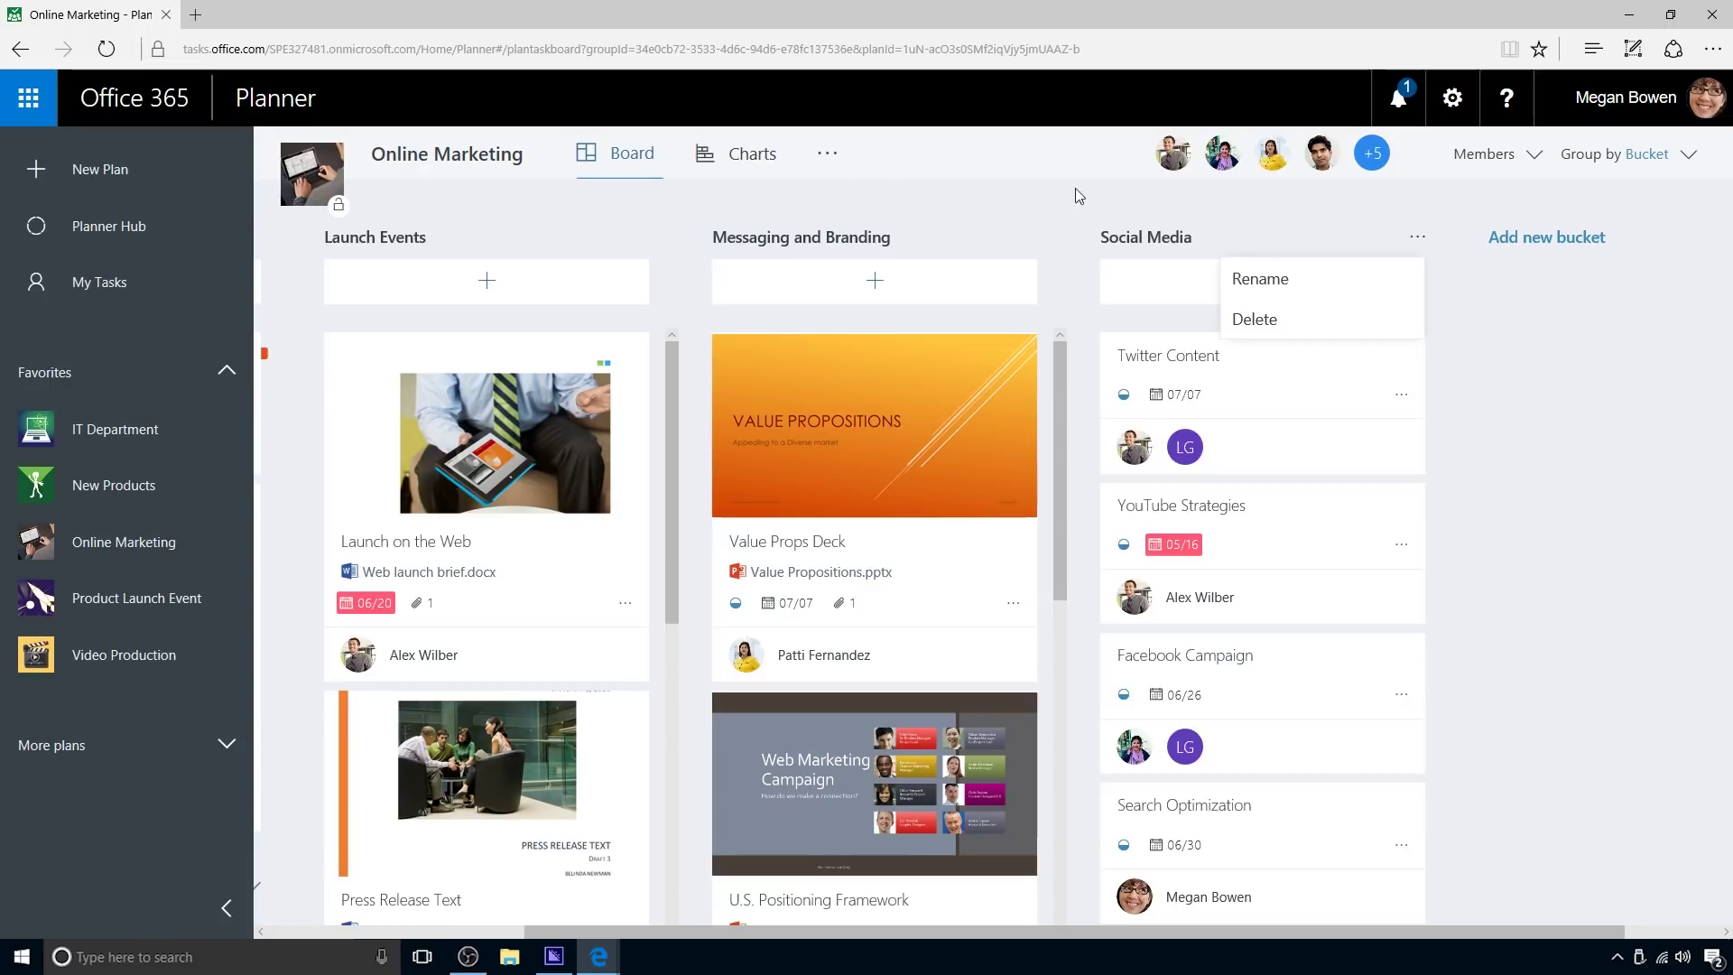
left_click(1688, 161)
Group the board by Progress, then switch the grouping to Assigned To.
left_click(1688, 162)
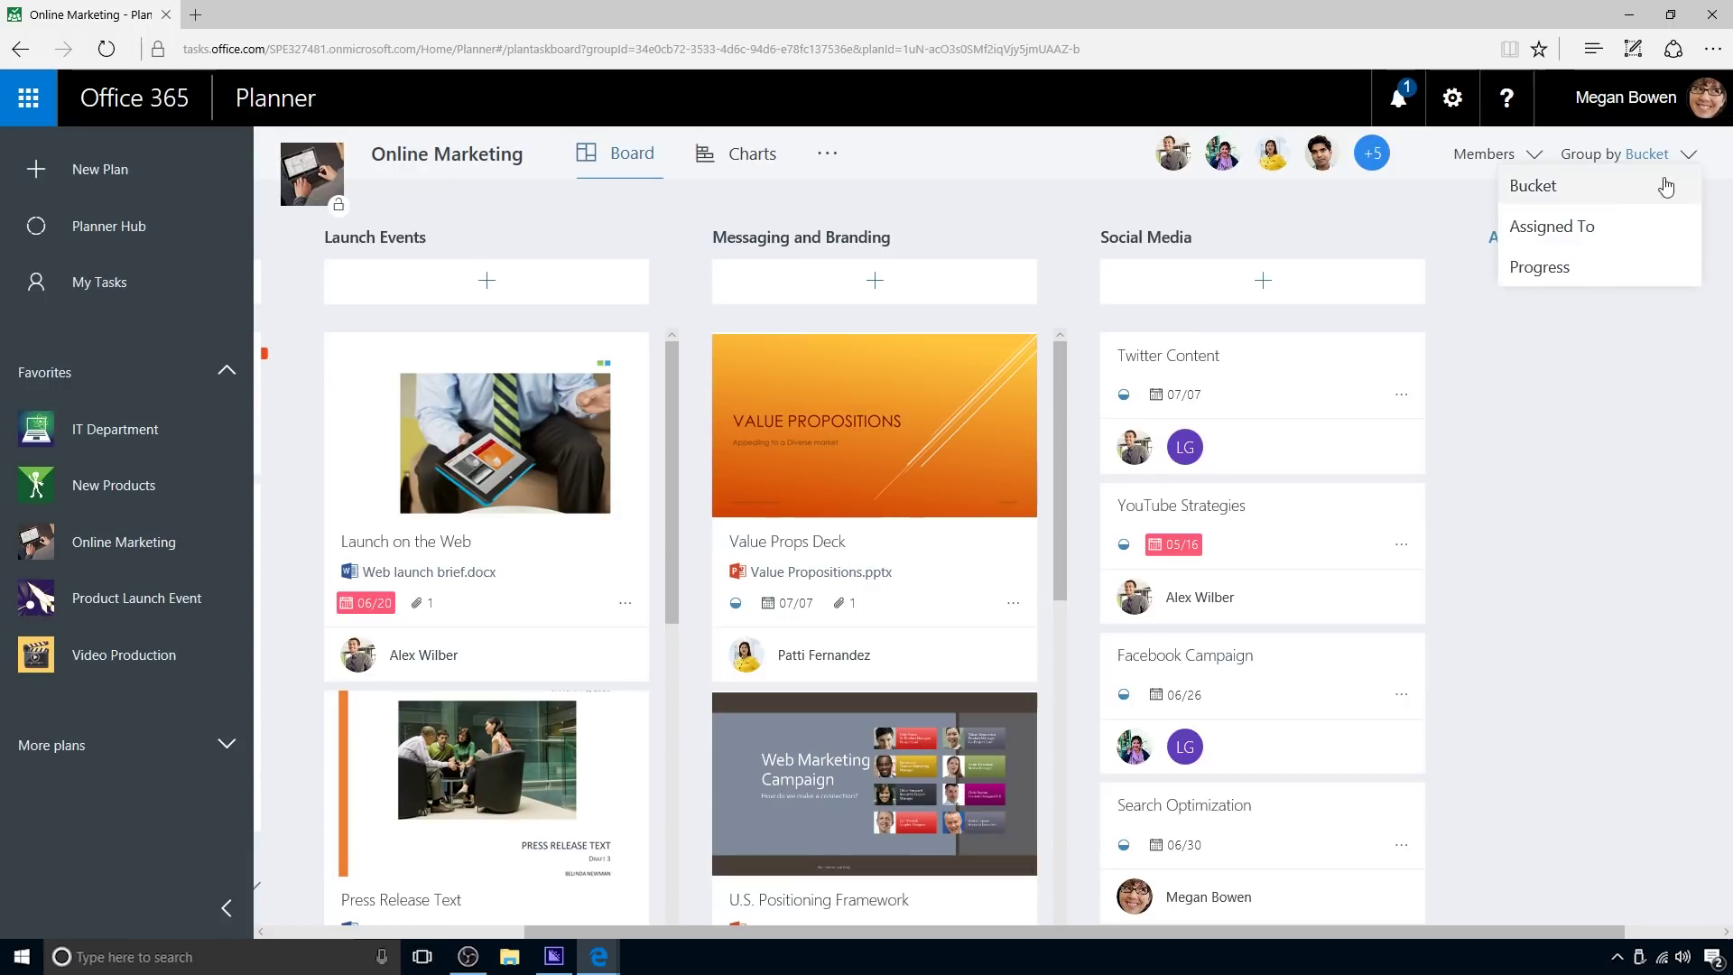
left_click(1597, 269)
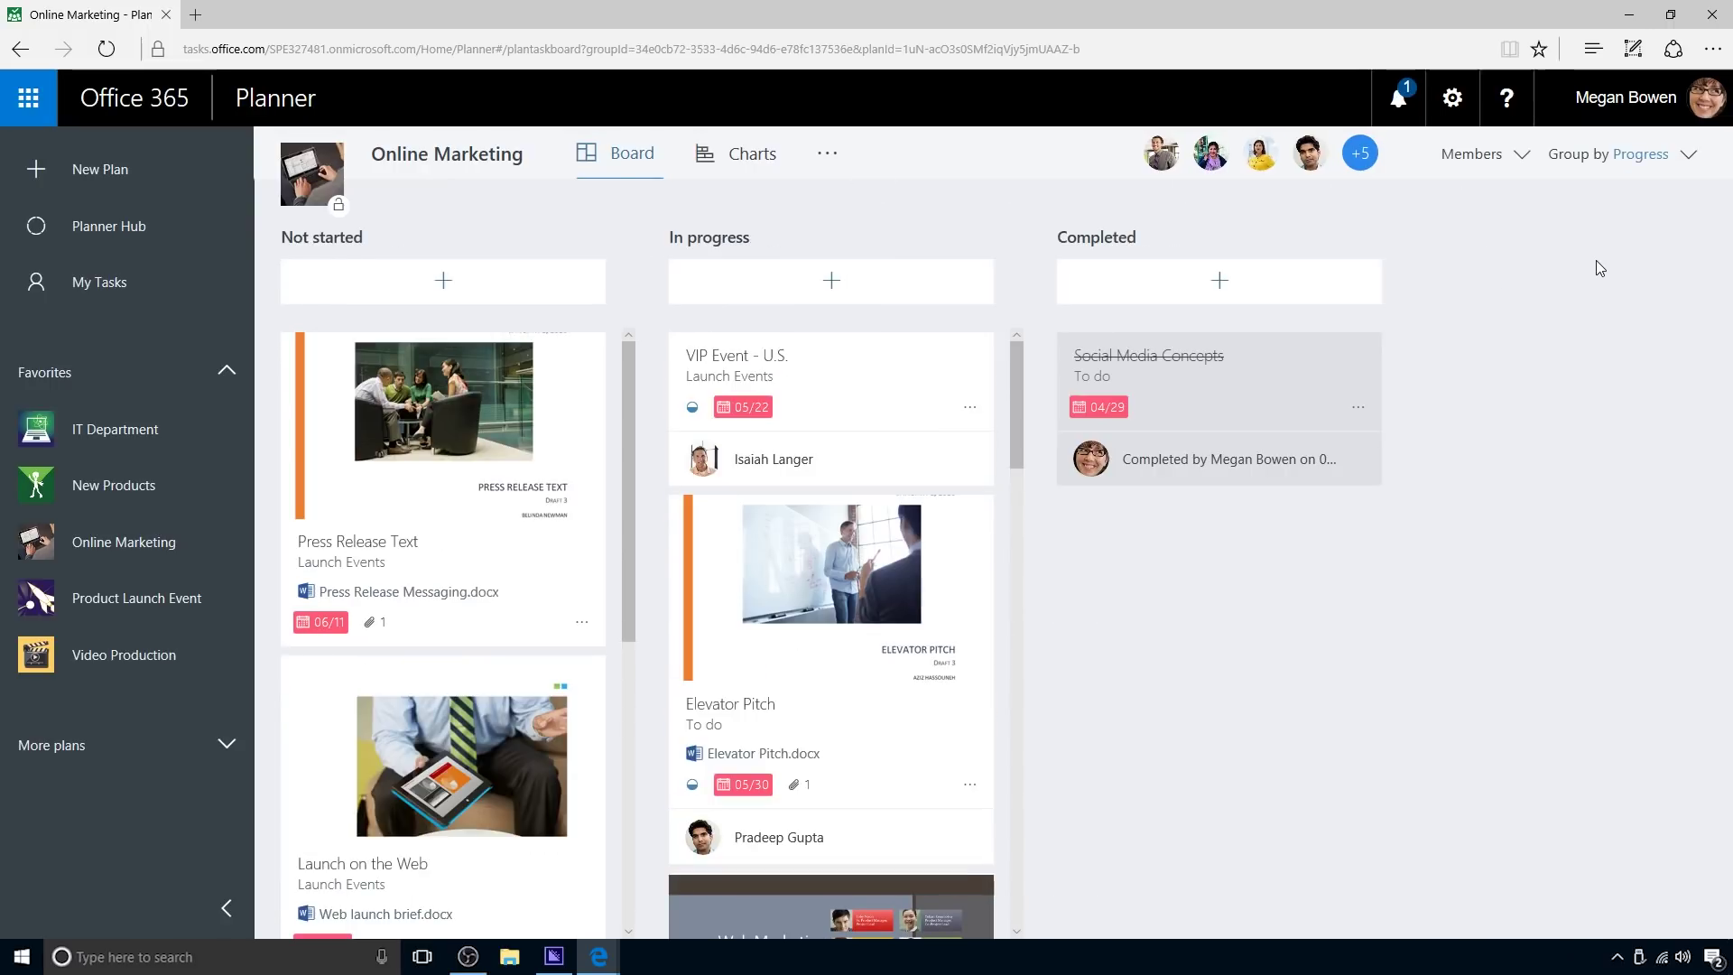
left_click(1689, 158)
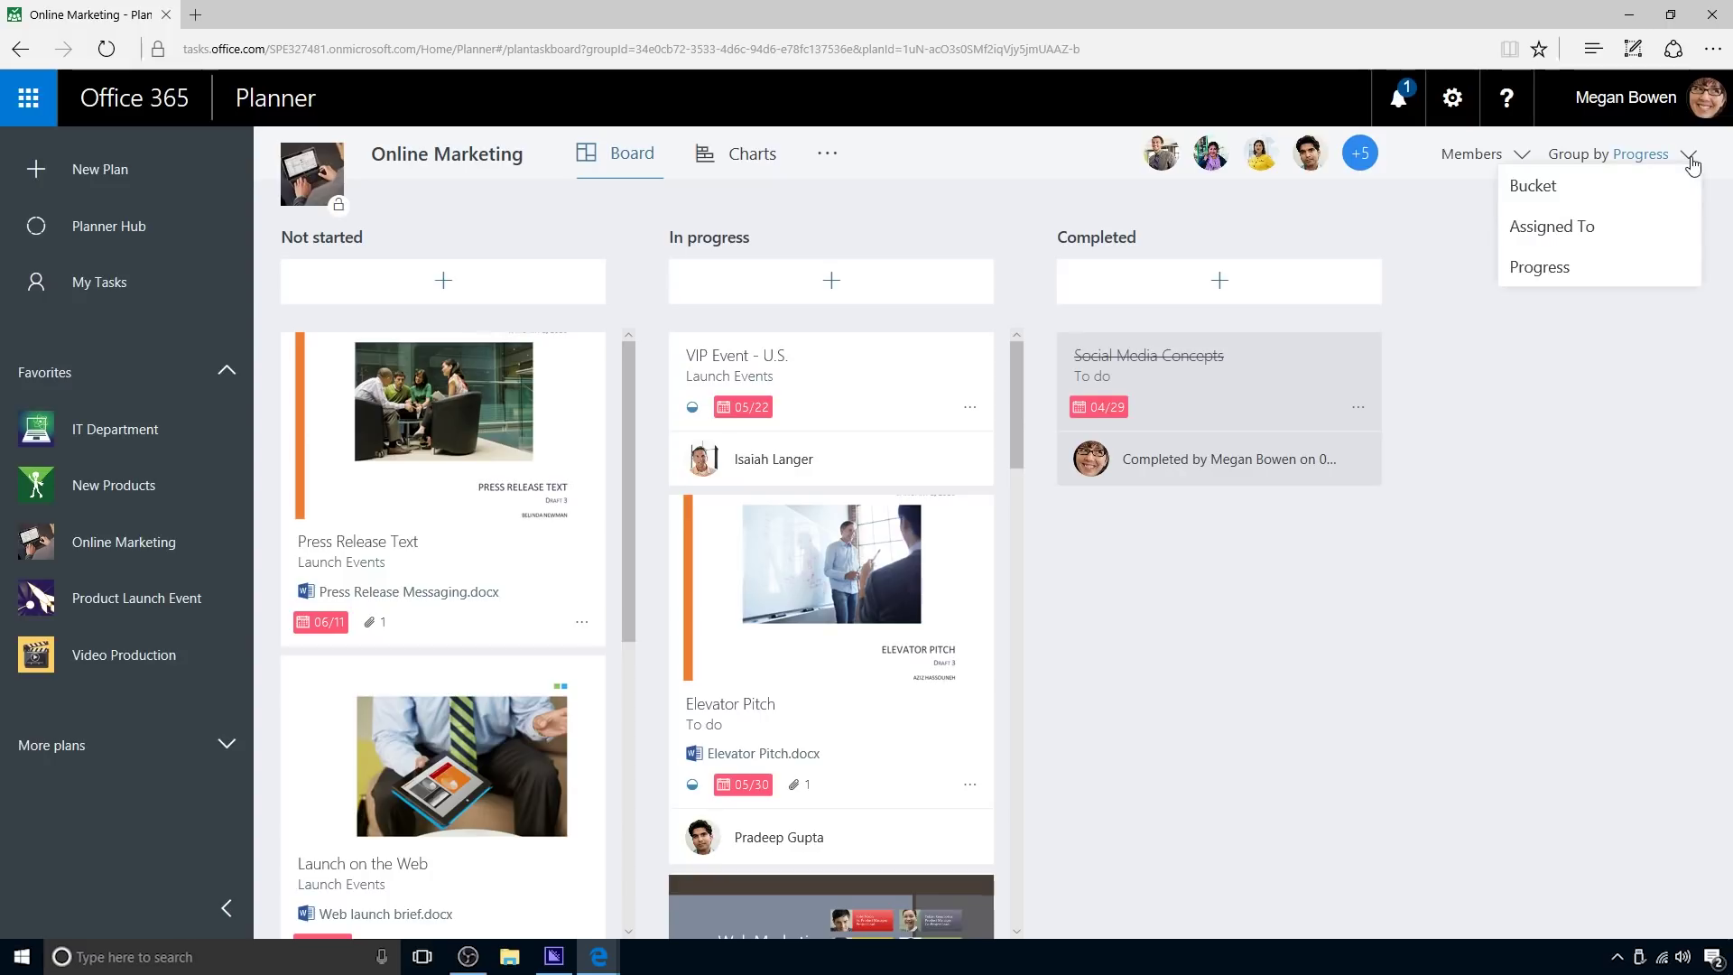
left_click(1552, 226)
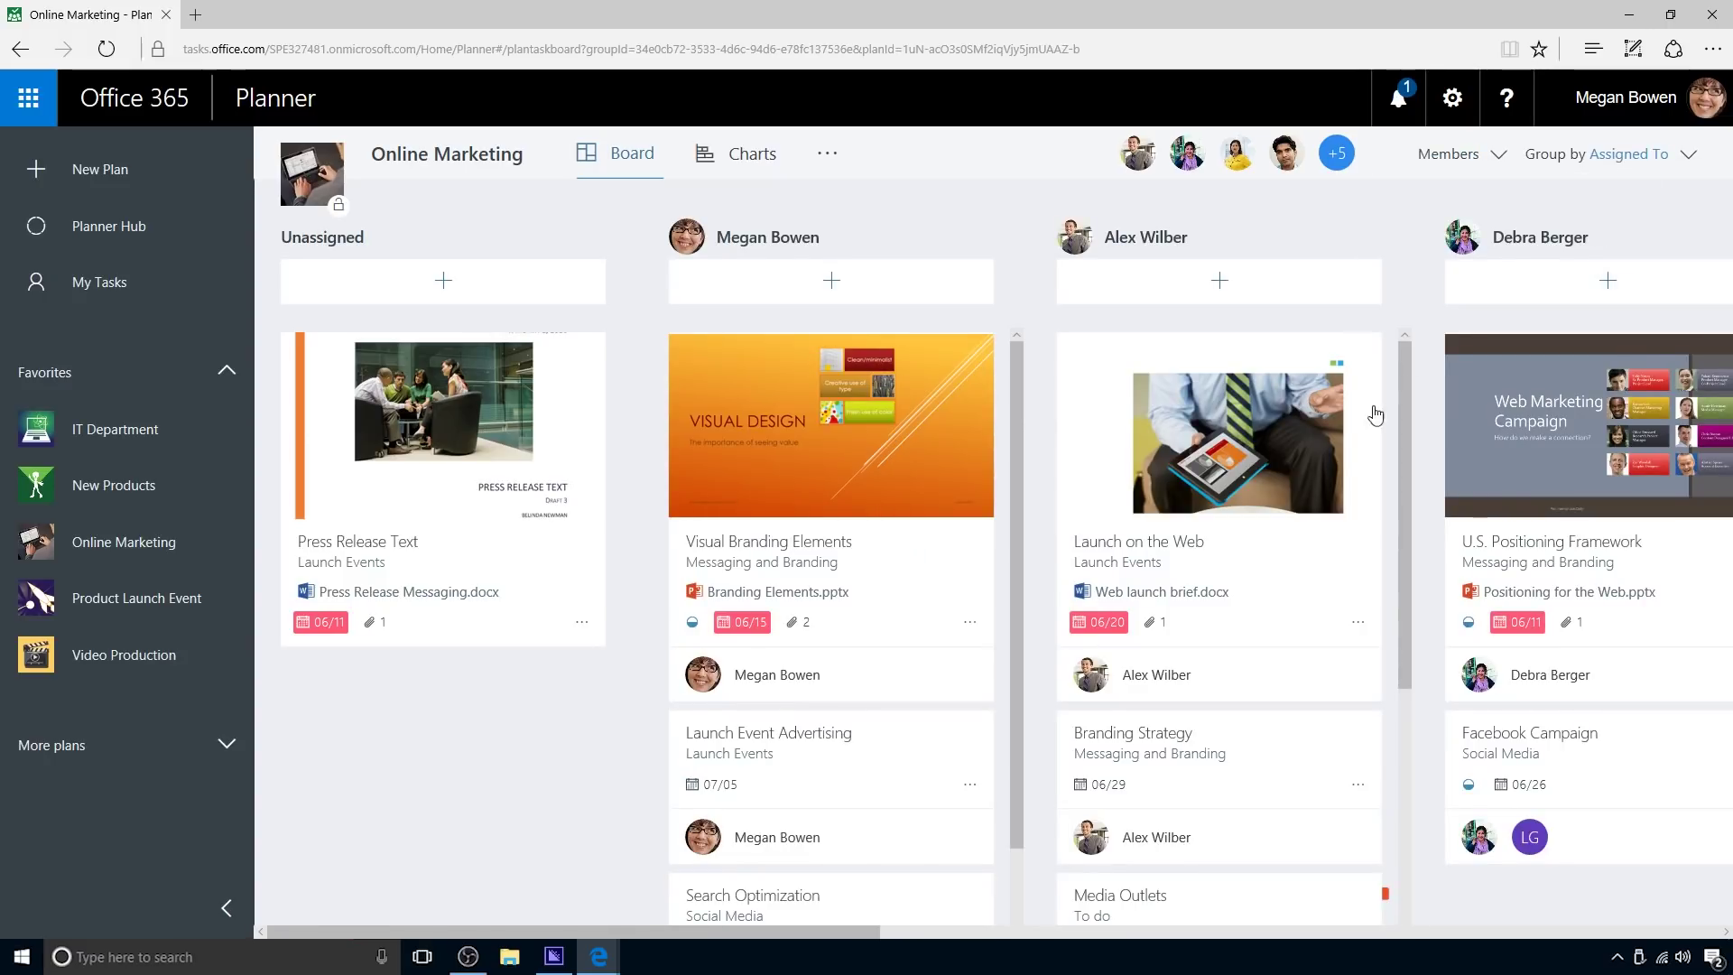
mouse_move(865, 935)
left_mouse_down()
mouse_move(1704, 935)
mouse_move(865, 935)
left_mouse_up()
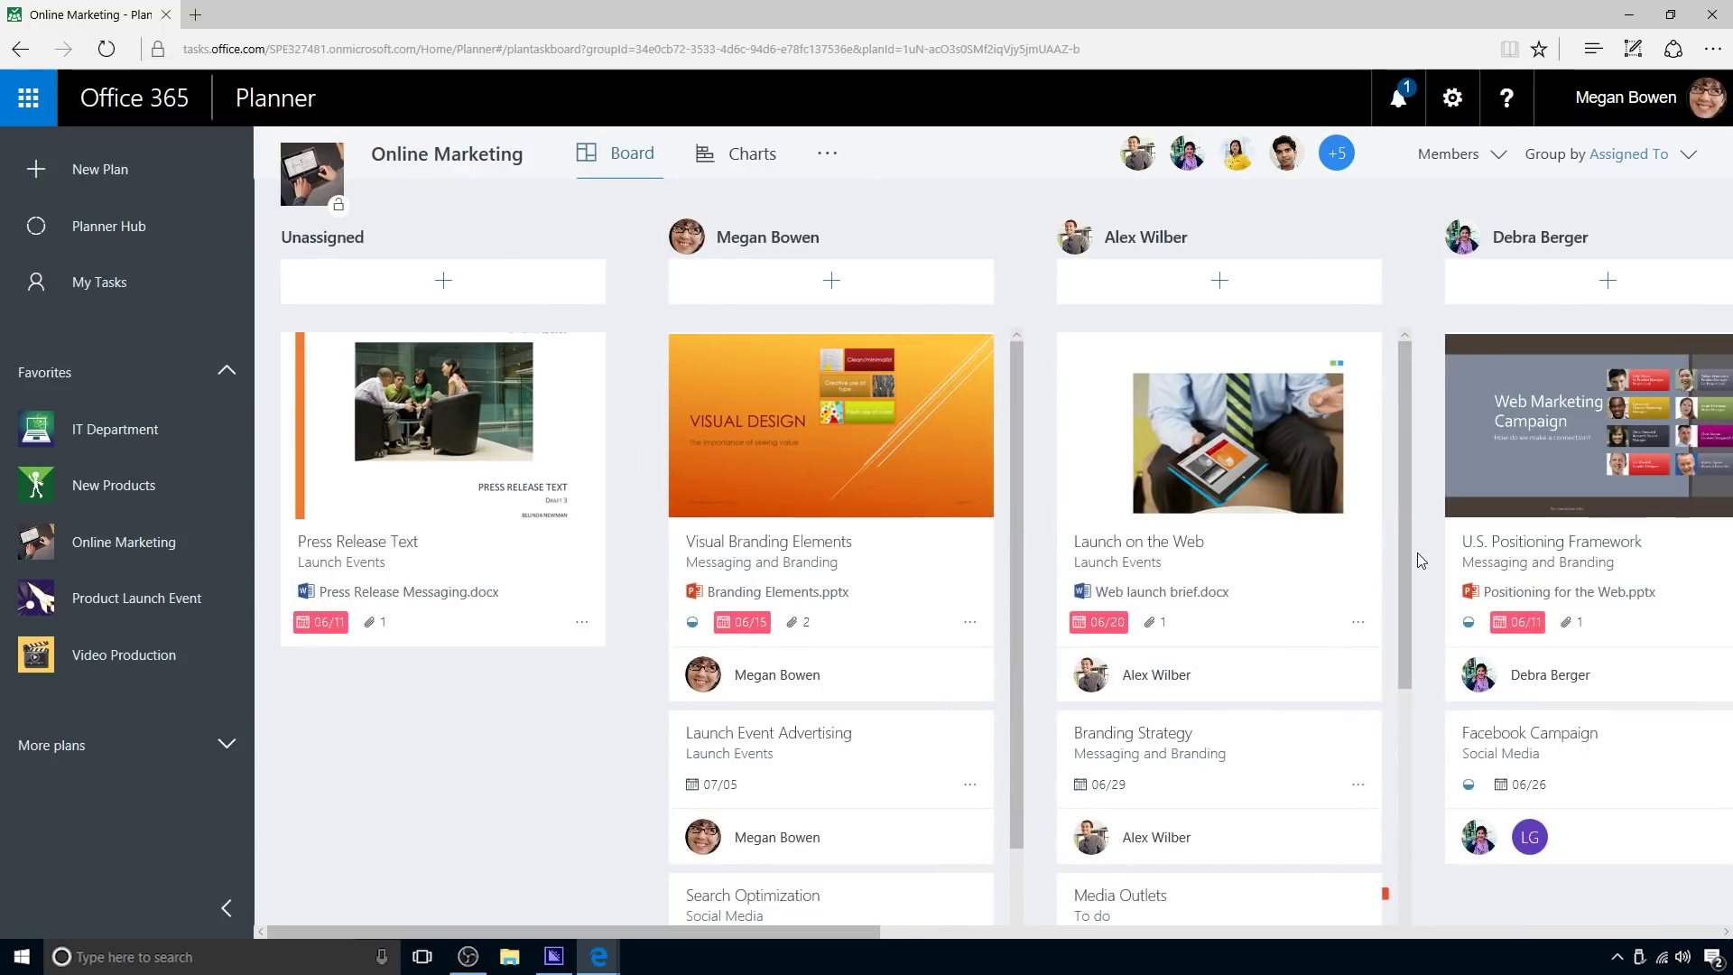
left_click_drag(1401, 544, 1433, 522)
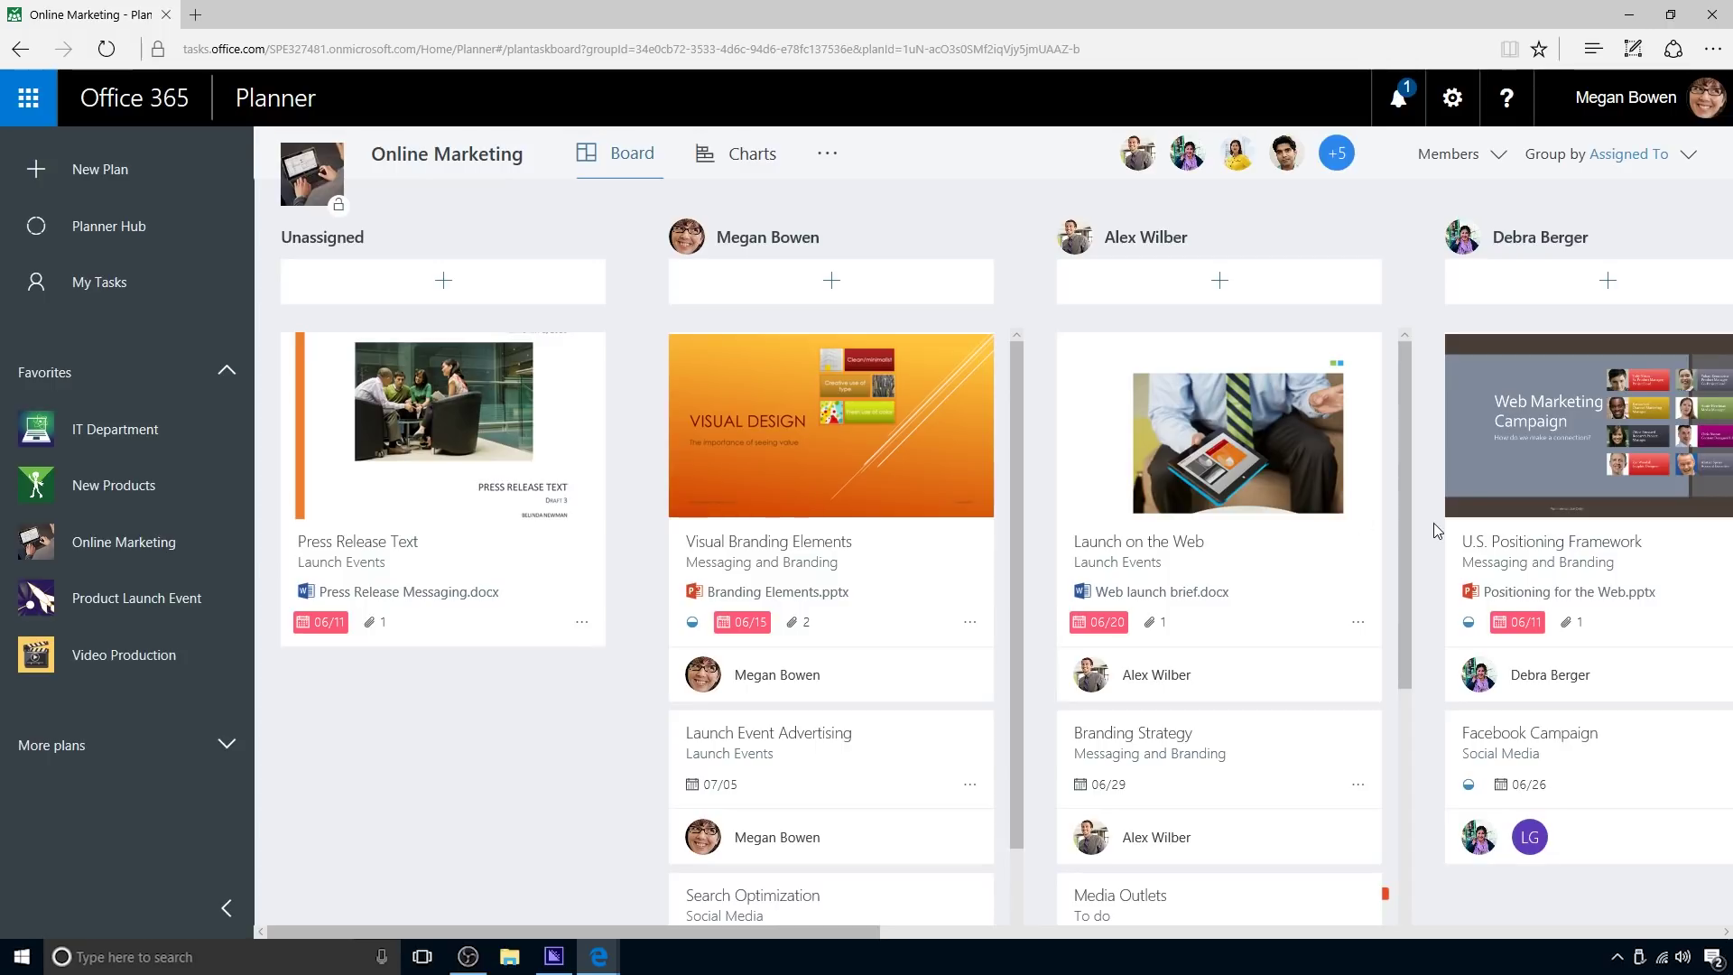
In My Tasks, move Sample task to In progress and complete Feature request: tint control.
left_click(177, 291)
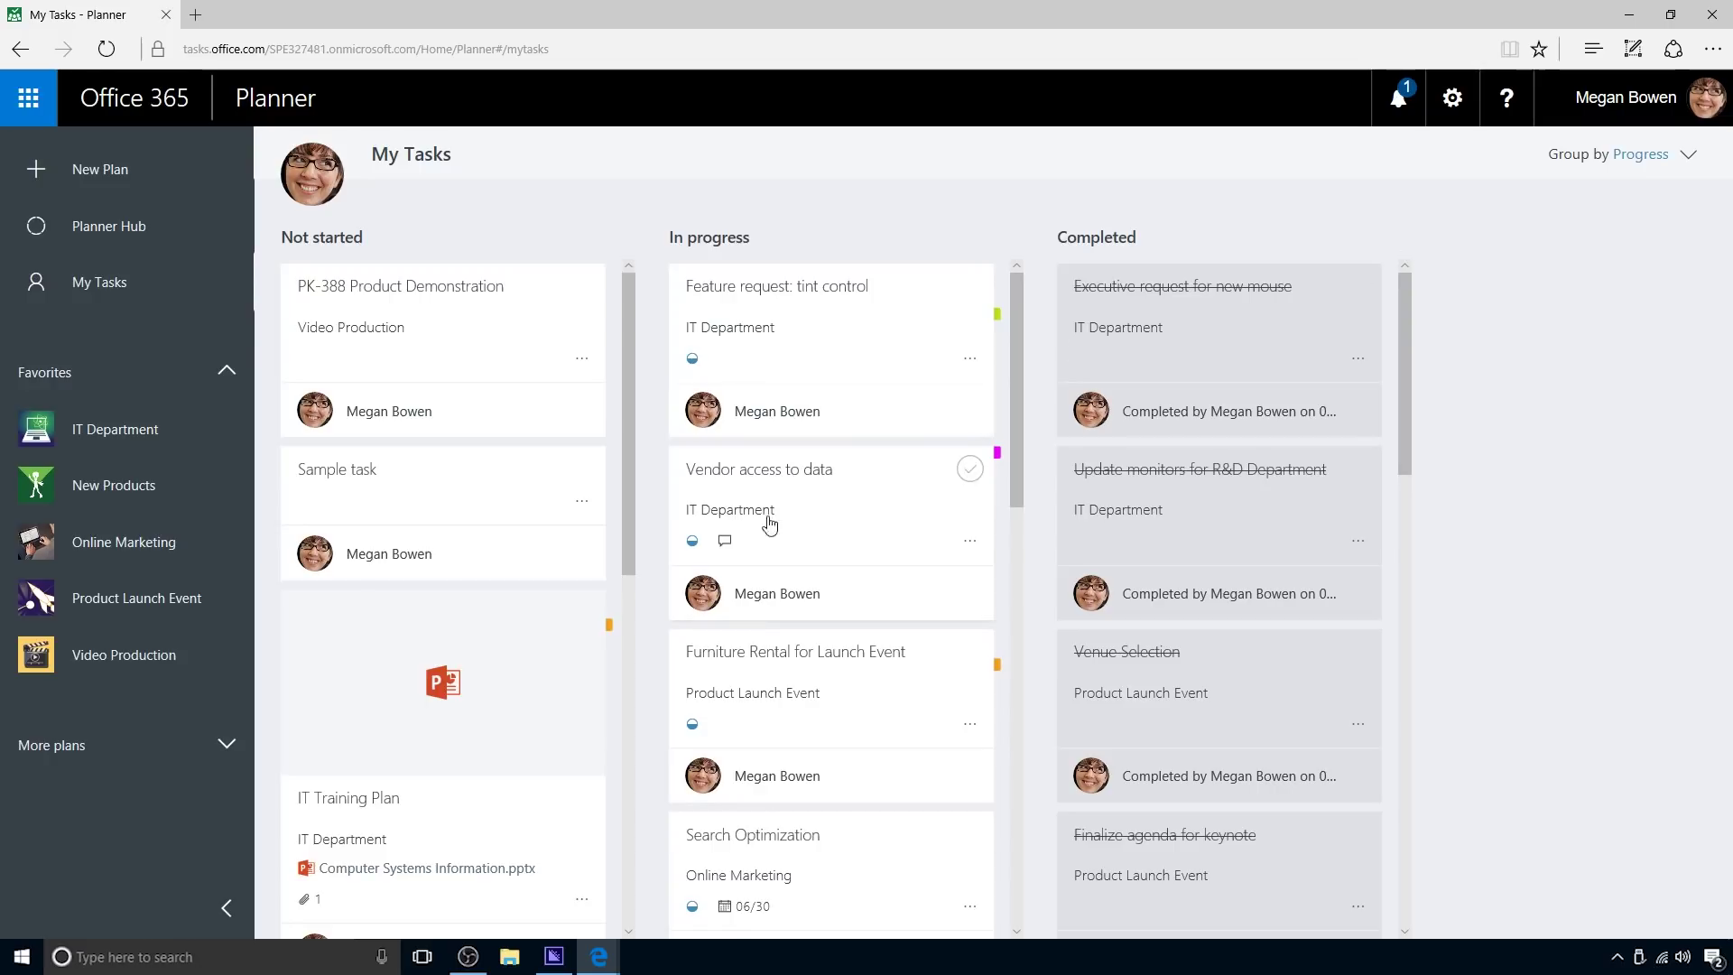
left_click_drag(425, 483, 809, 315)
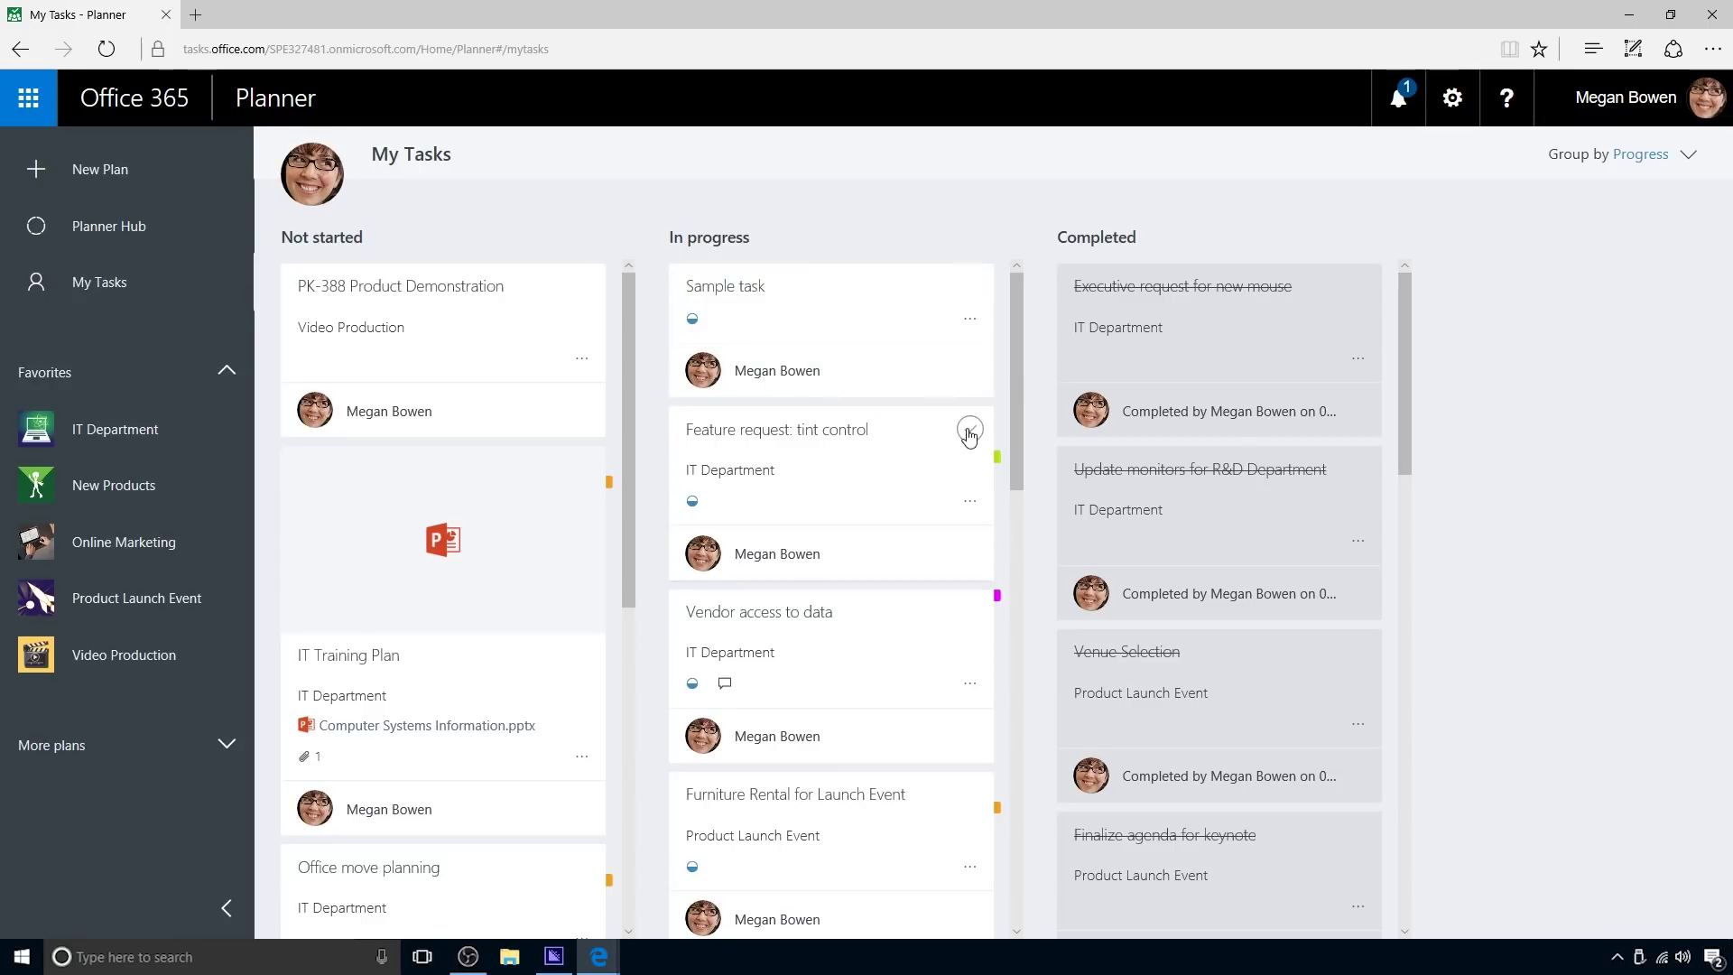
left_click(970, 430)
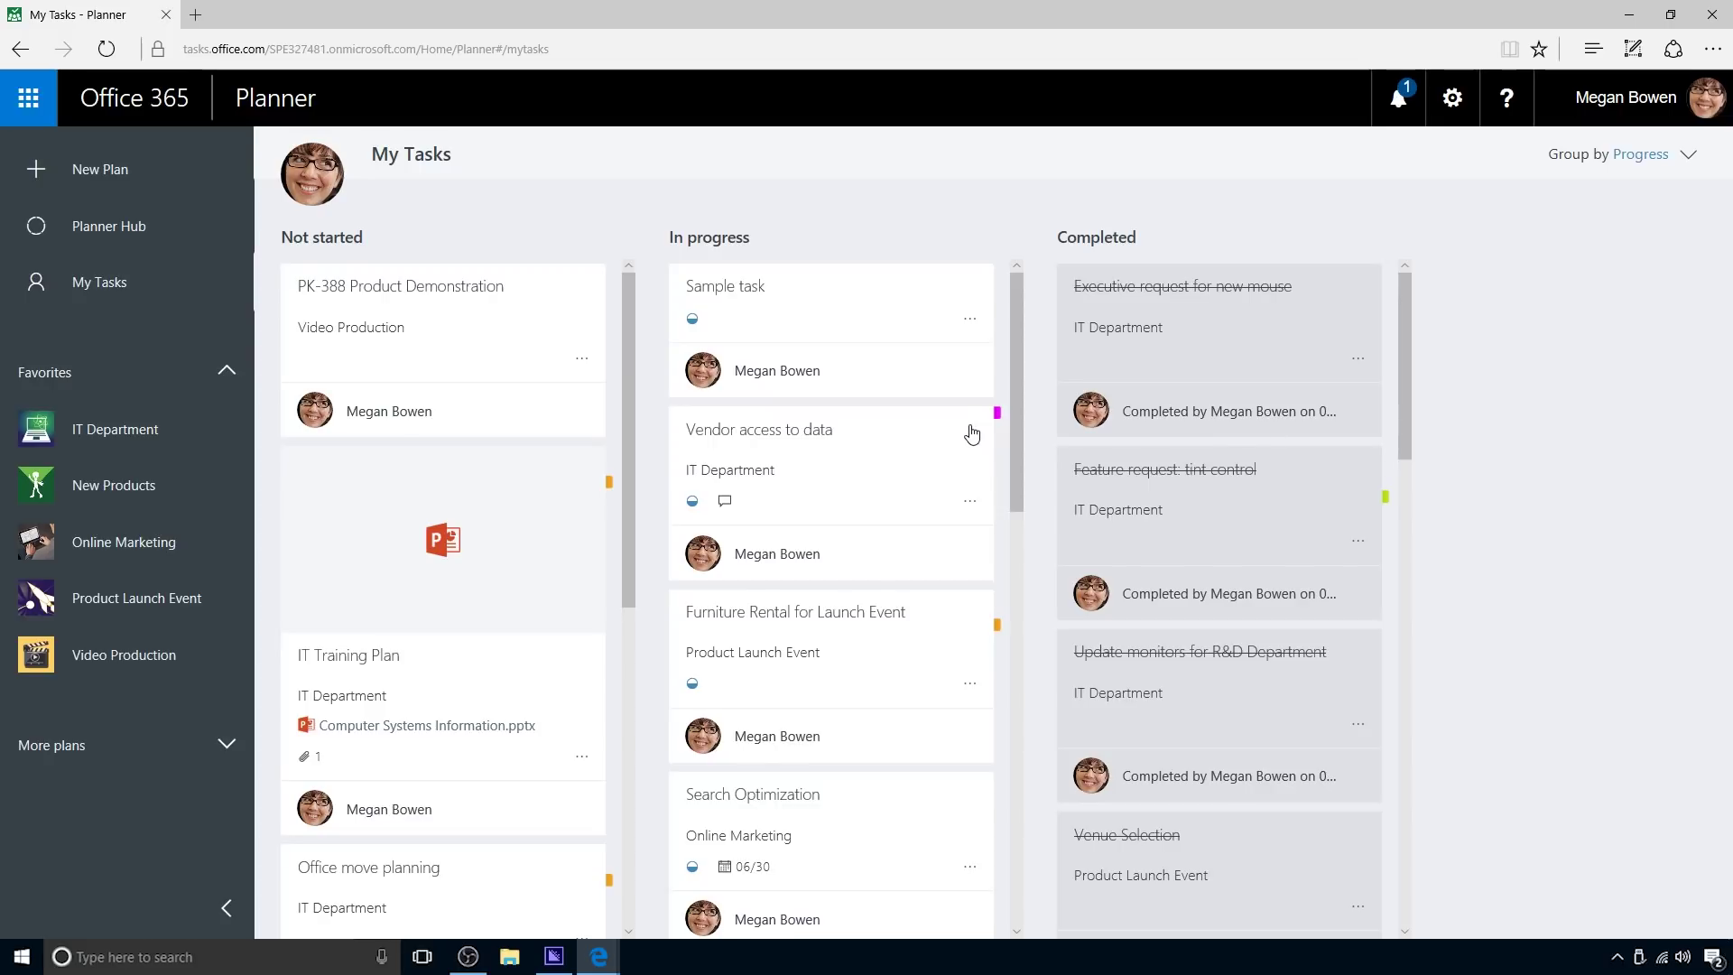
left_click(190, 554)
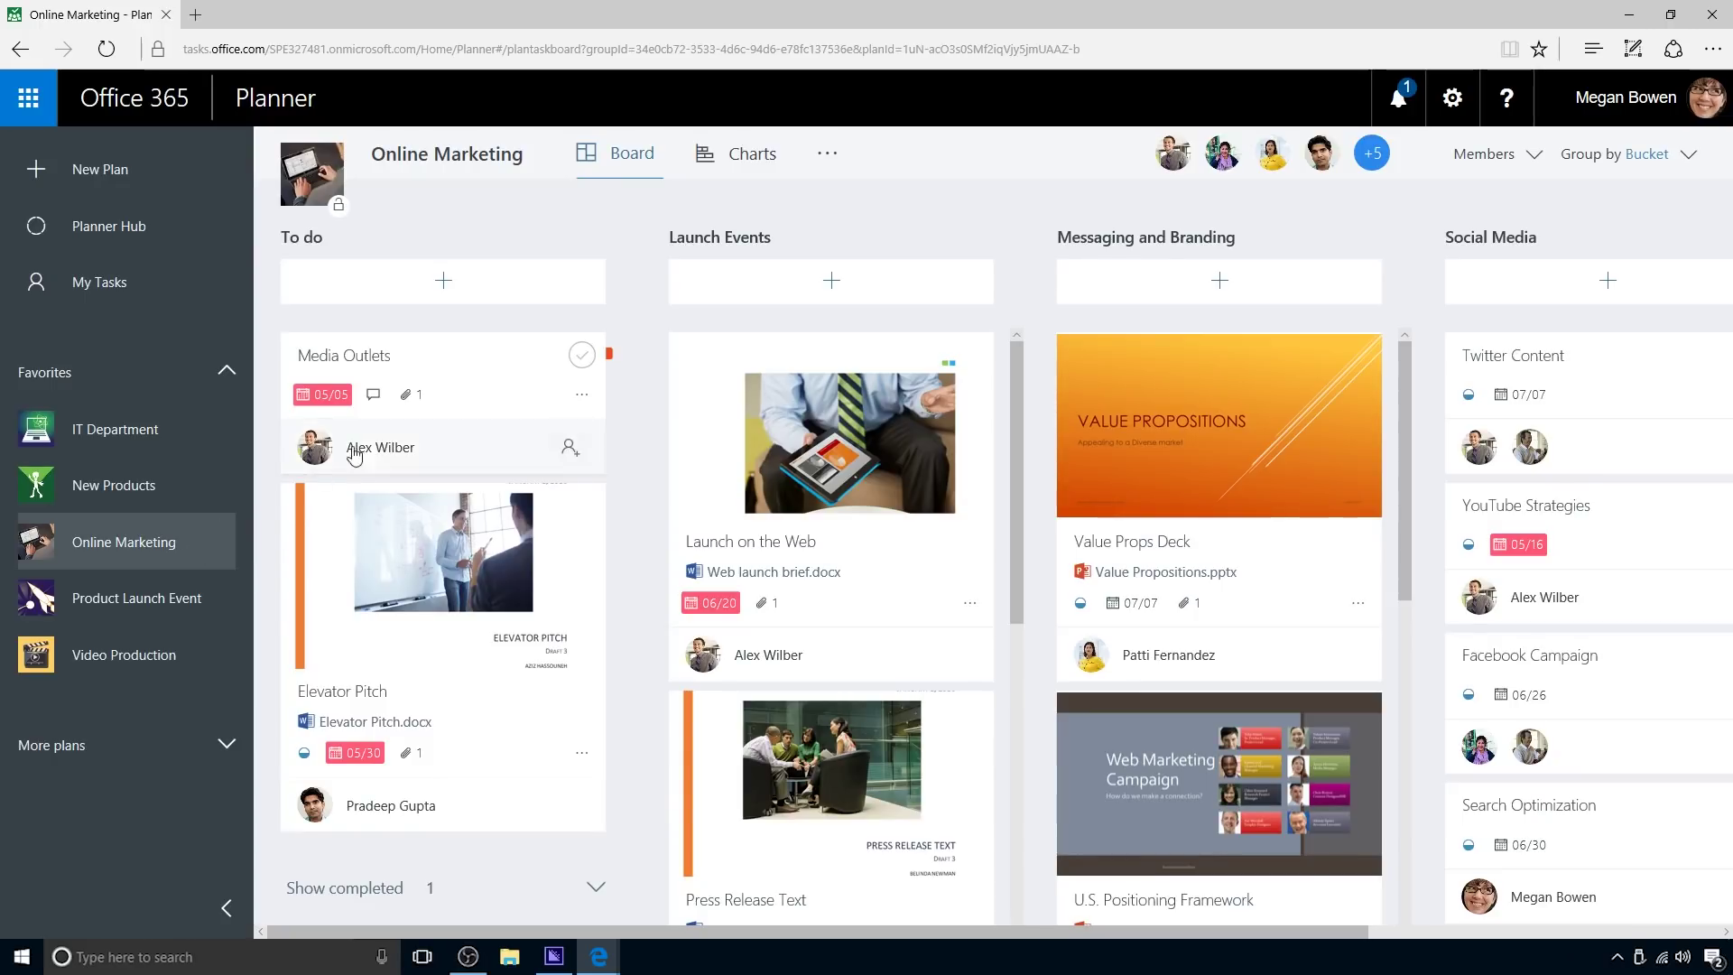
Open Charts and filter the task list to the member with the most late tasks.
left_click(768, 163)
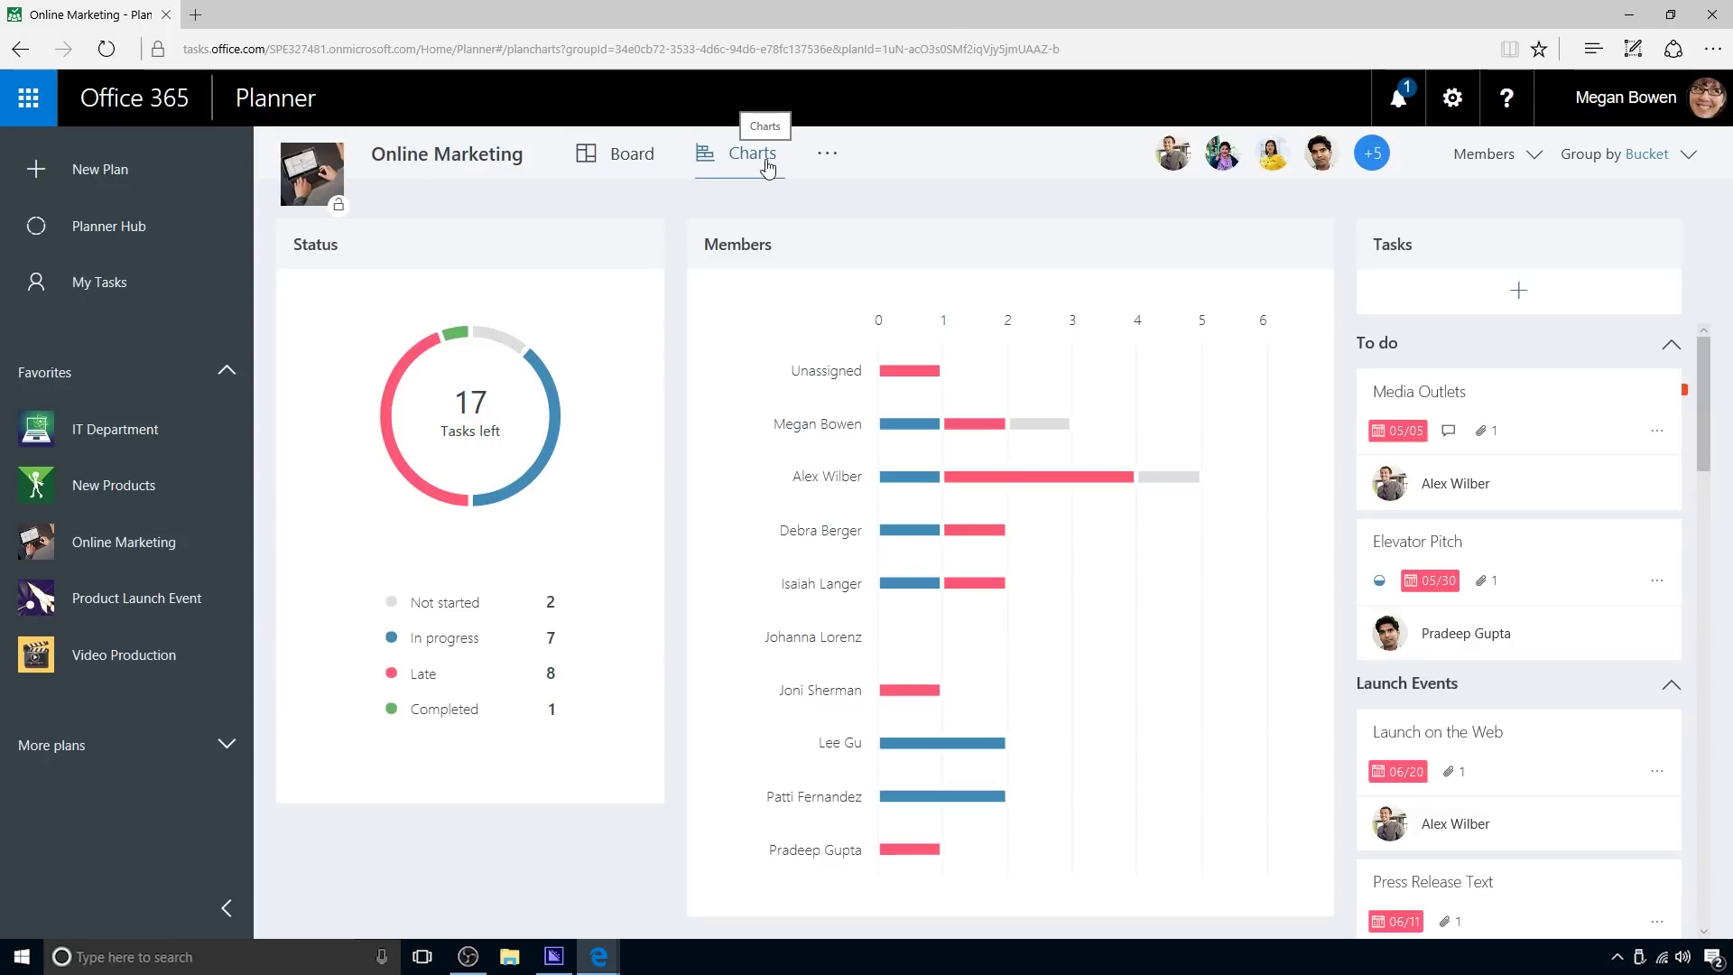
mouse_move(505, 350)
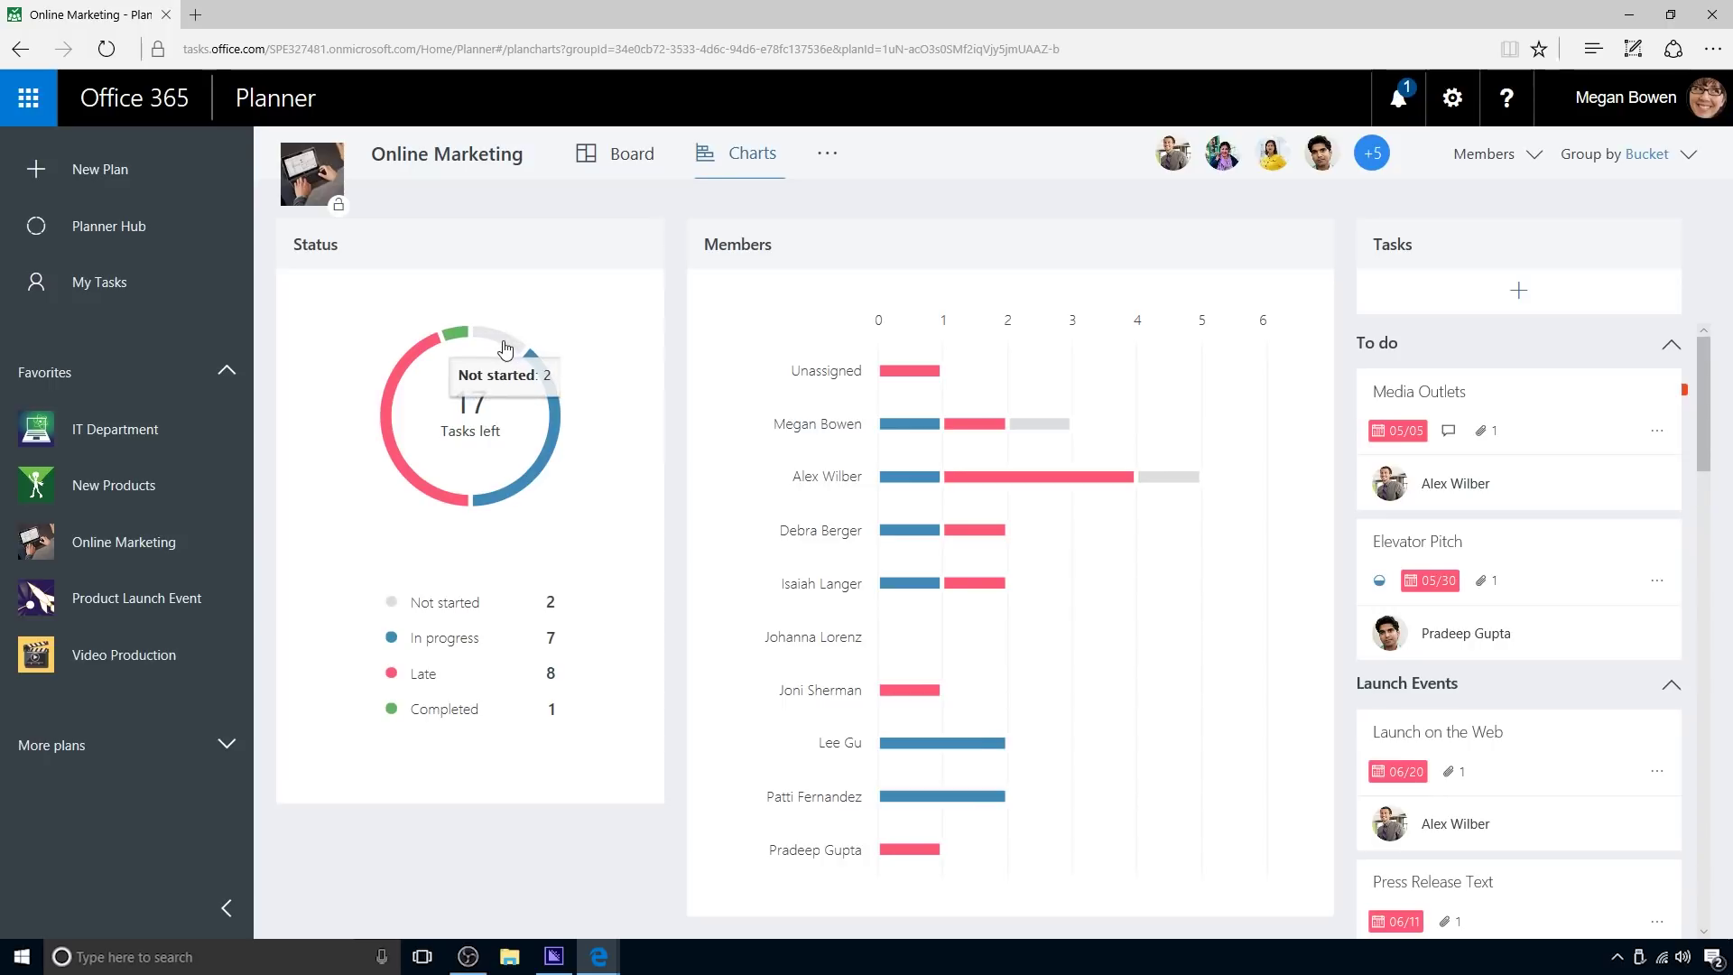
mouse_move(544, 370)
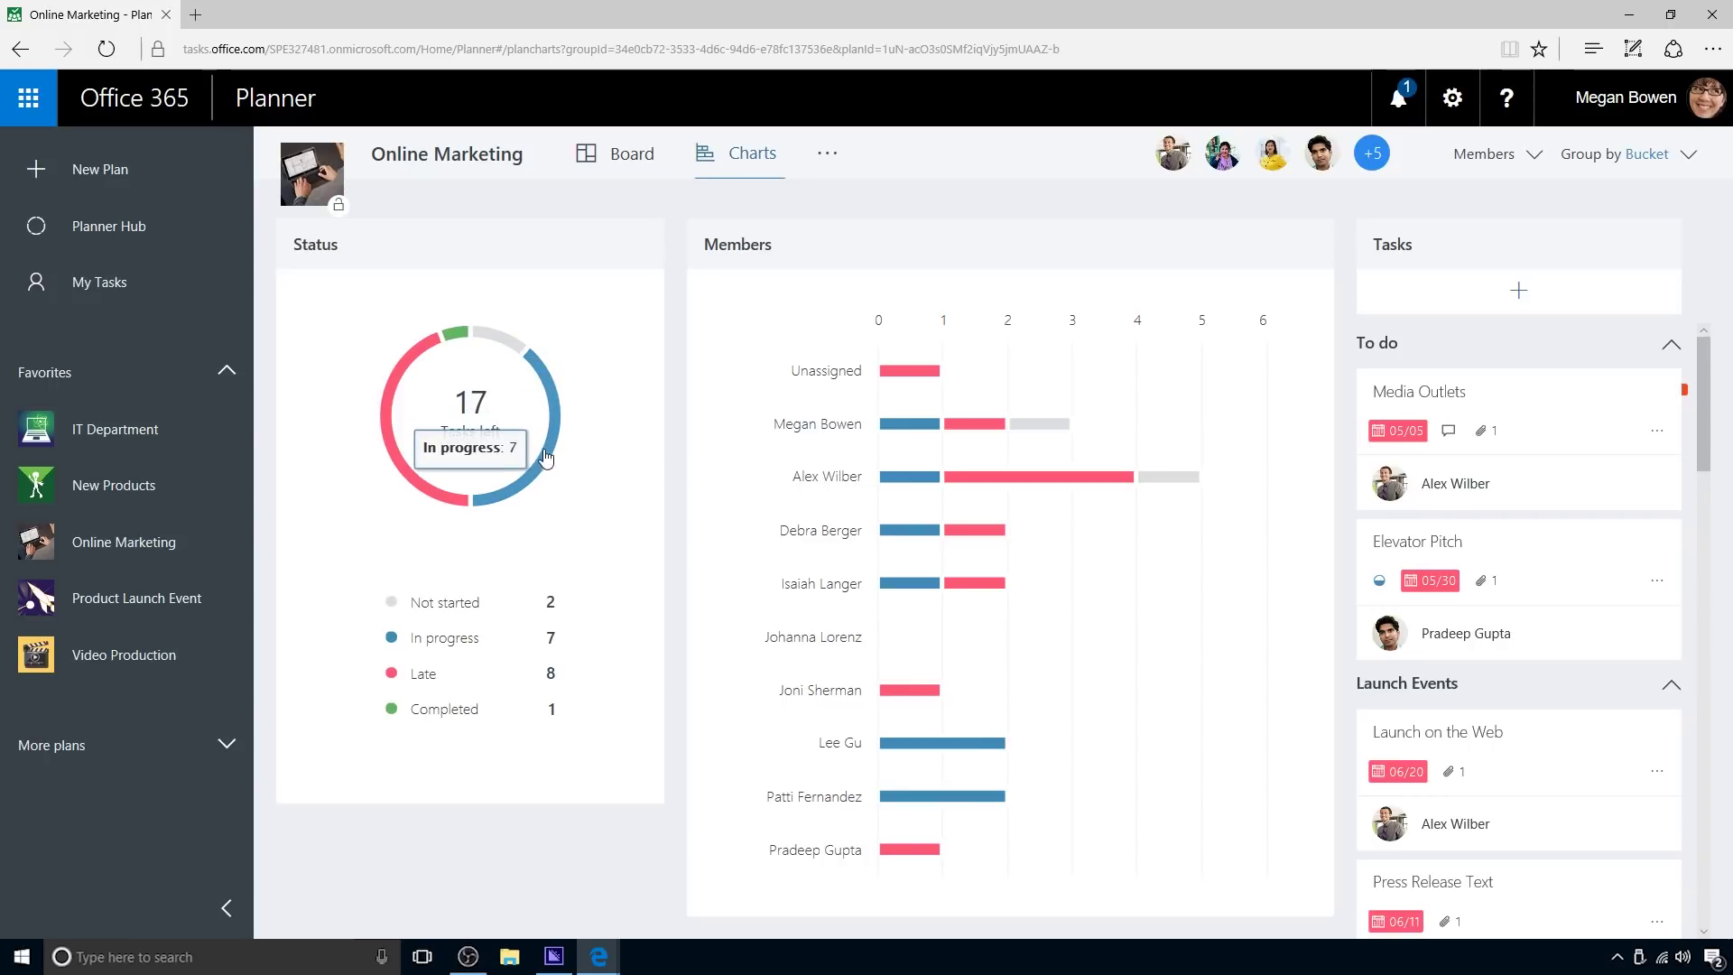
mouse_move(414, 489)
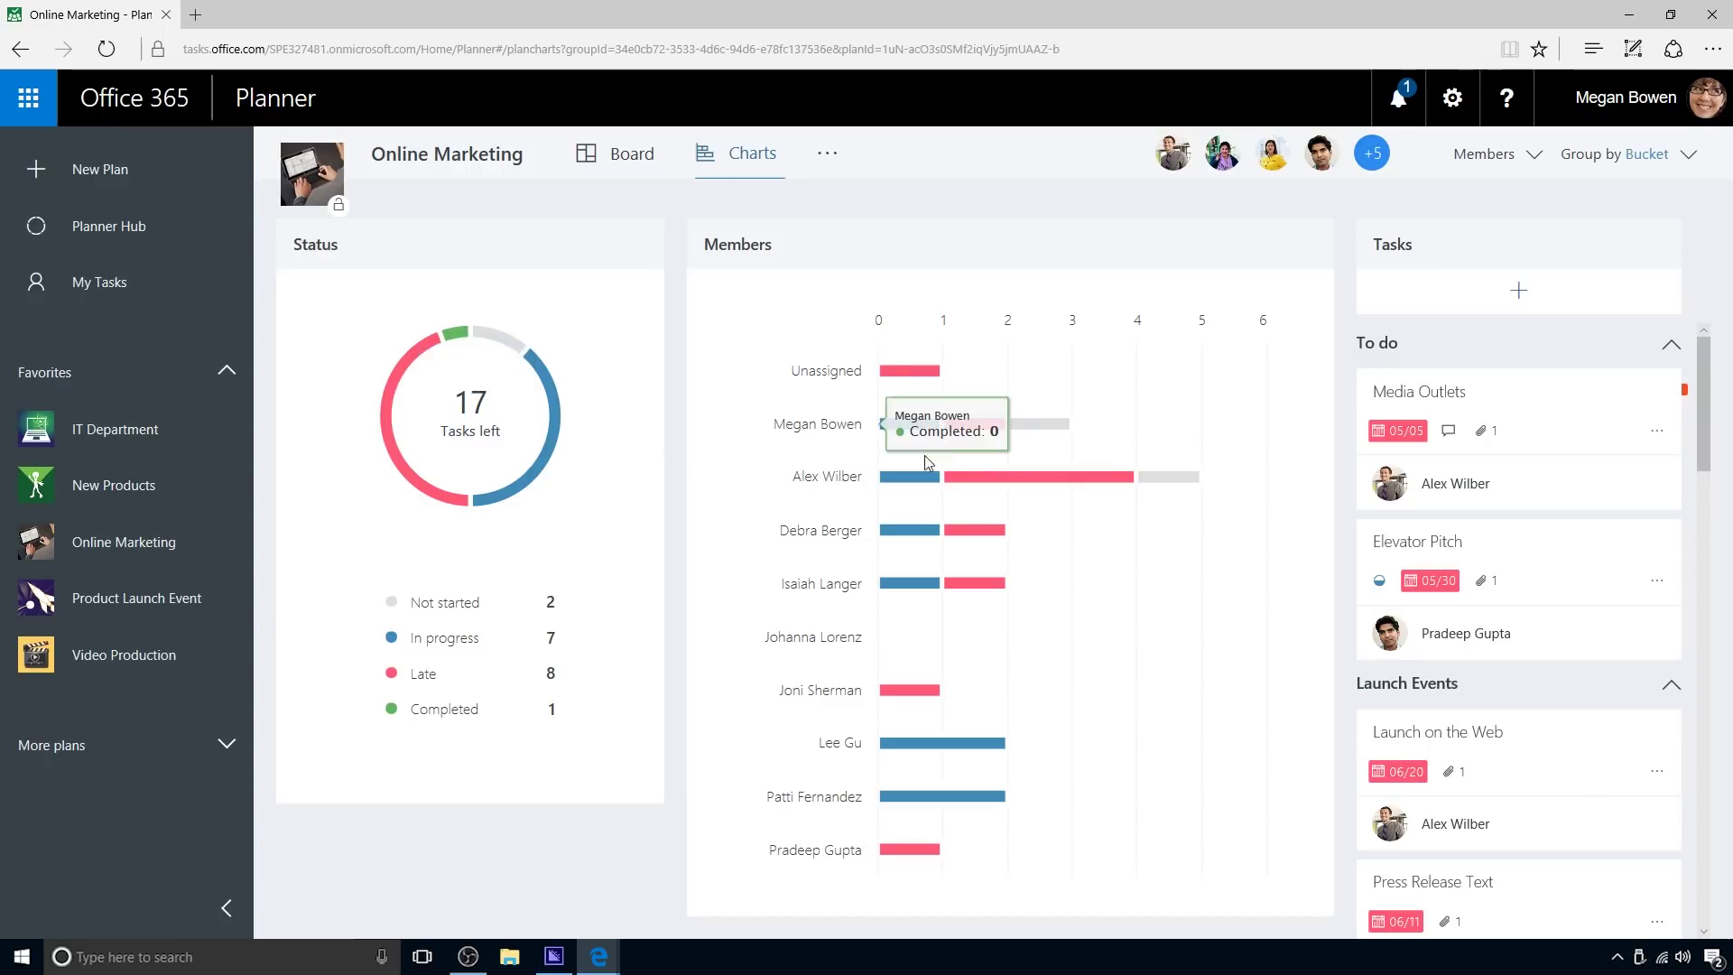
mouse_move(965, 494)
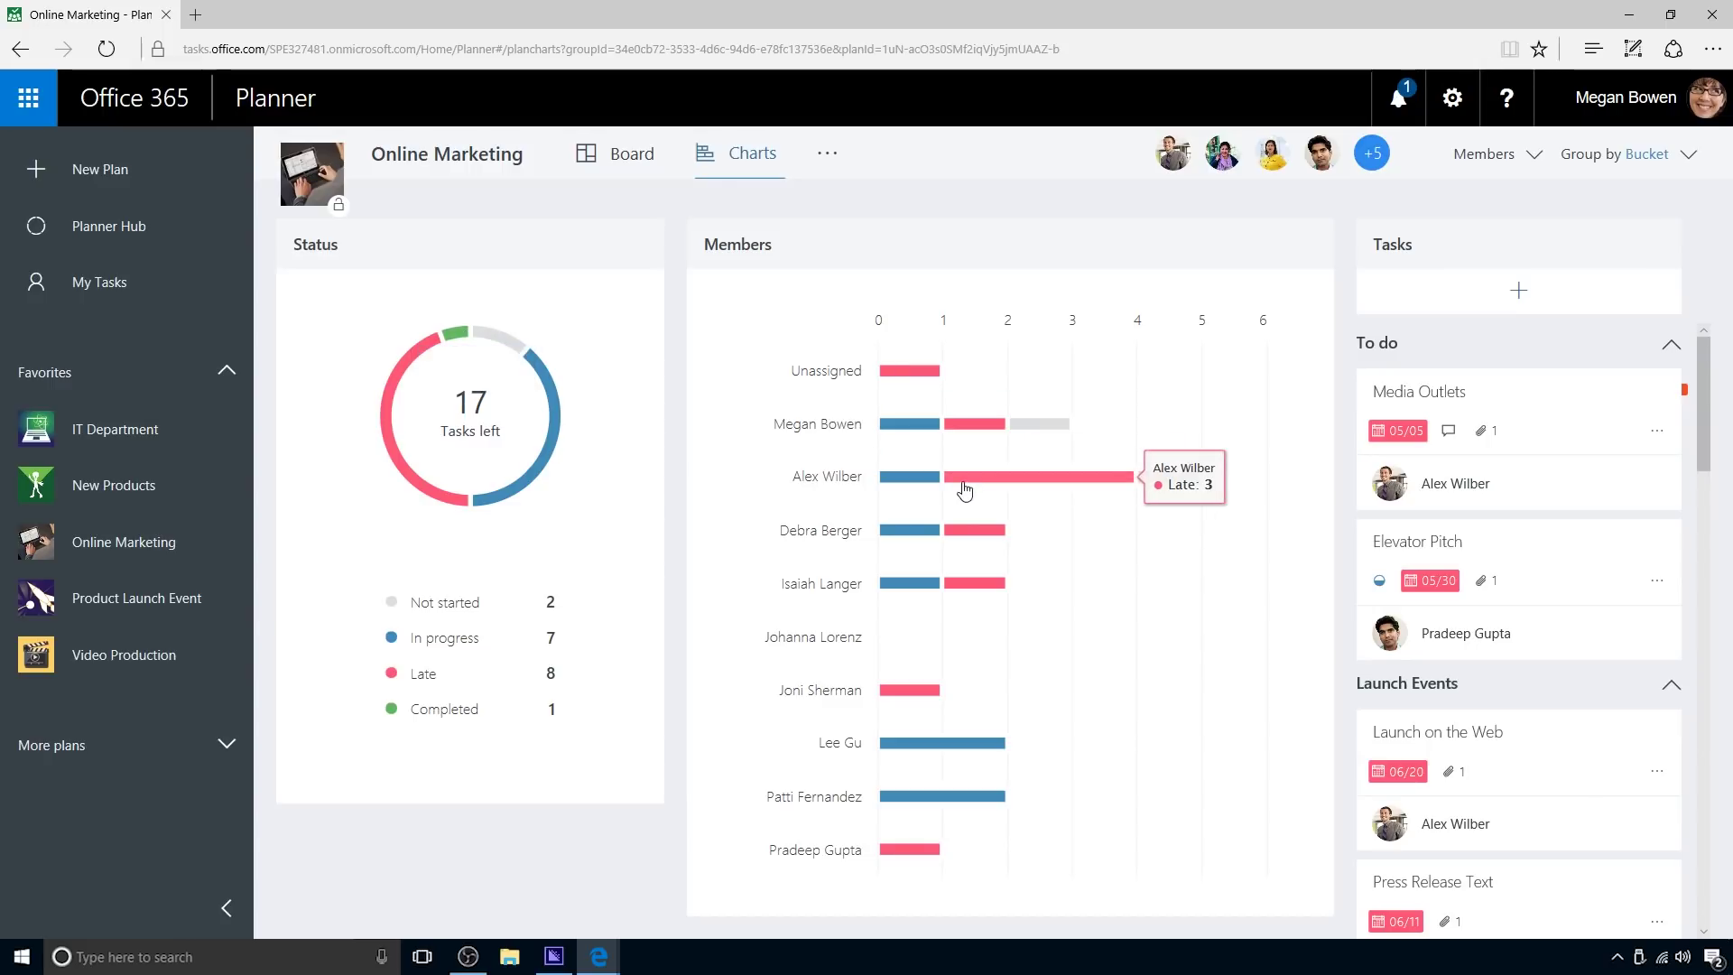
left_click(965, 490)
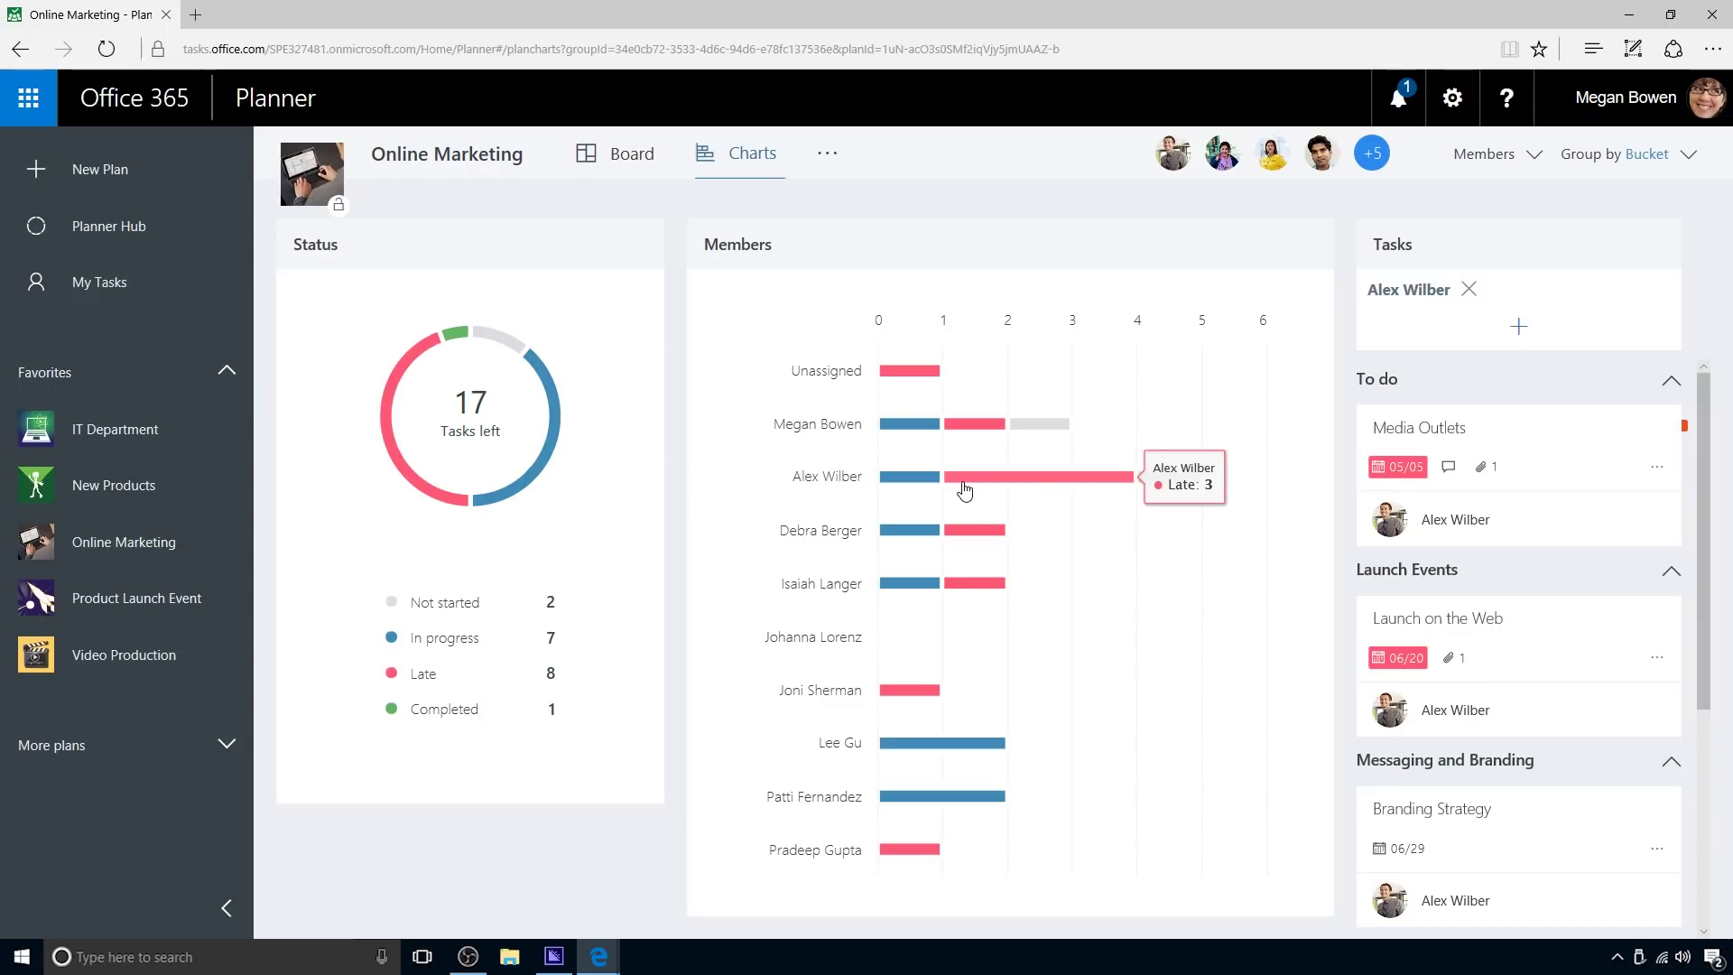
Assign Media Outlets to another member and remove its original assignee.
left_click(1551, 452)
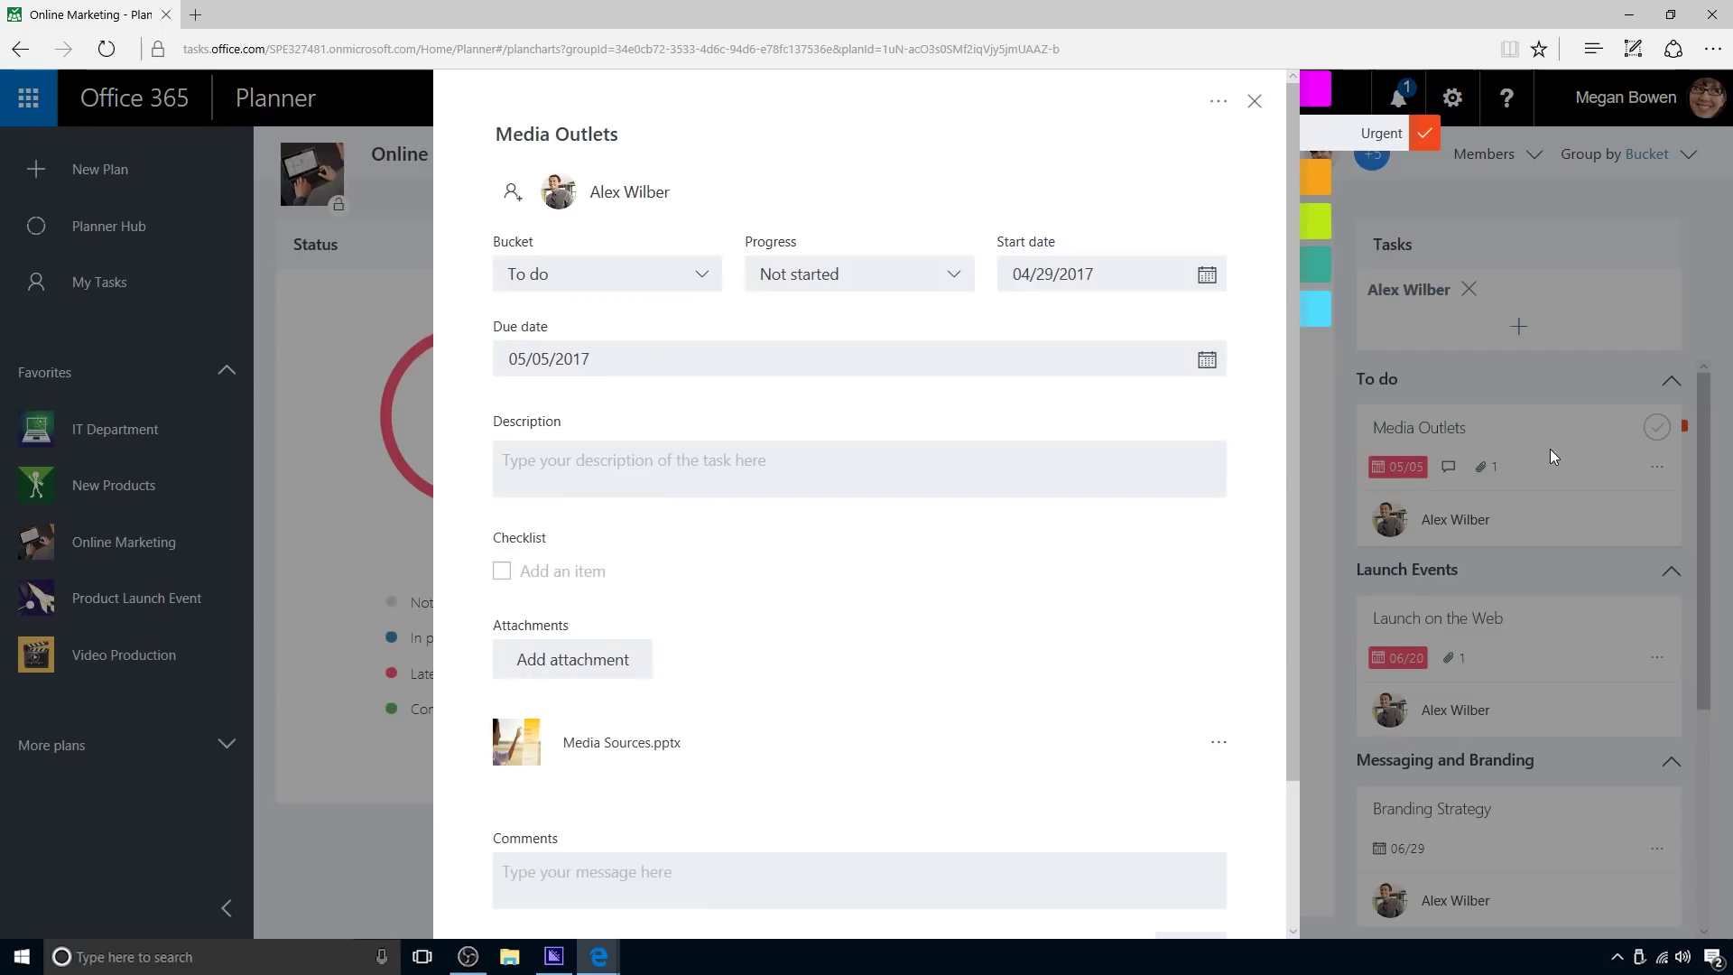
left_click(619, 203)
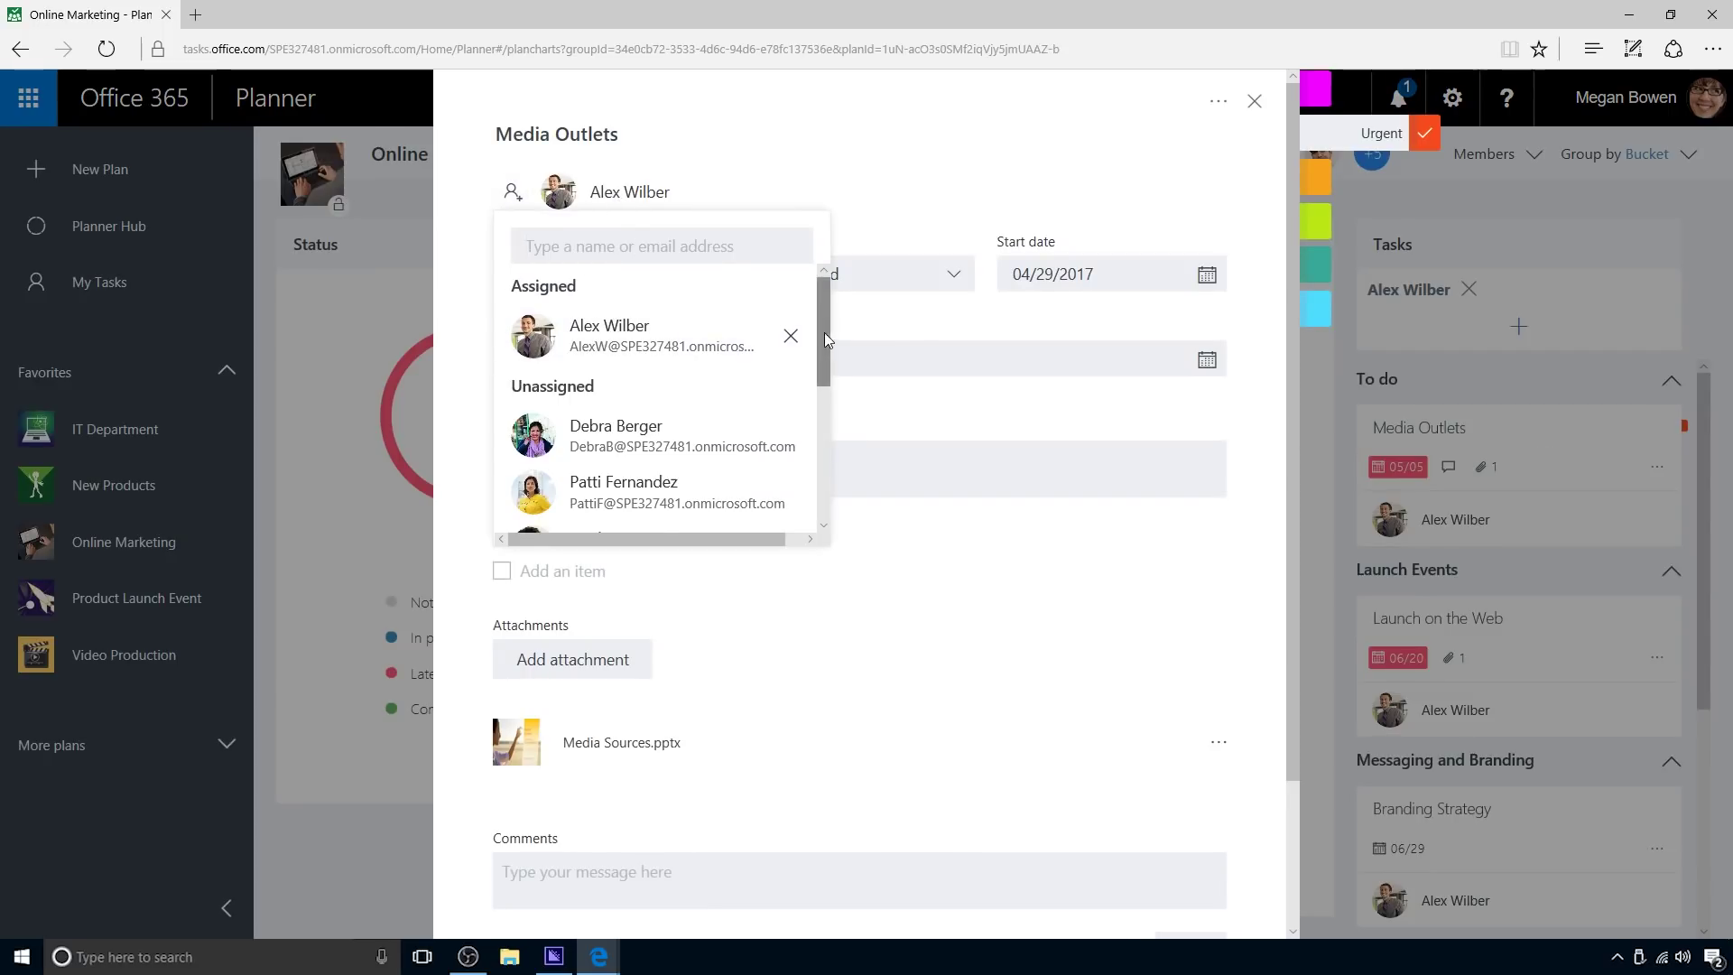
left_click_drag(824, 332, 826, 398)
left_click(696, 418)
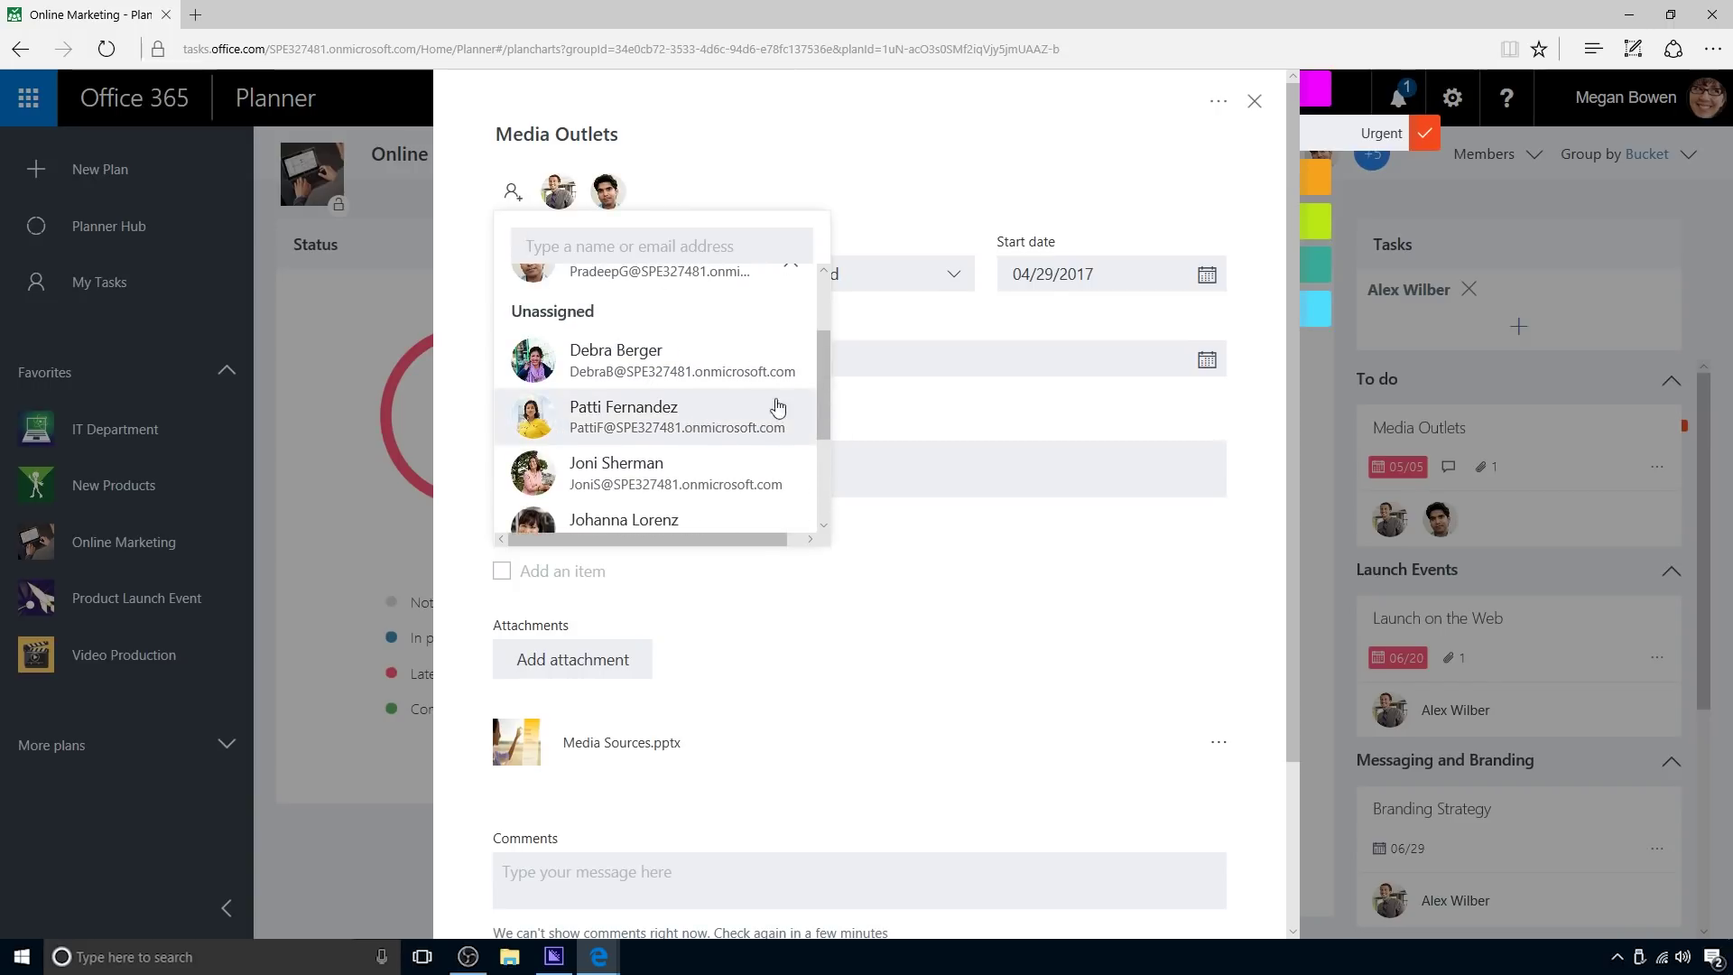
scroll(828, 361, "up", 1)
scroll(825, 361, "up", 2)
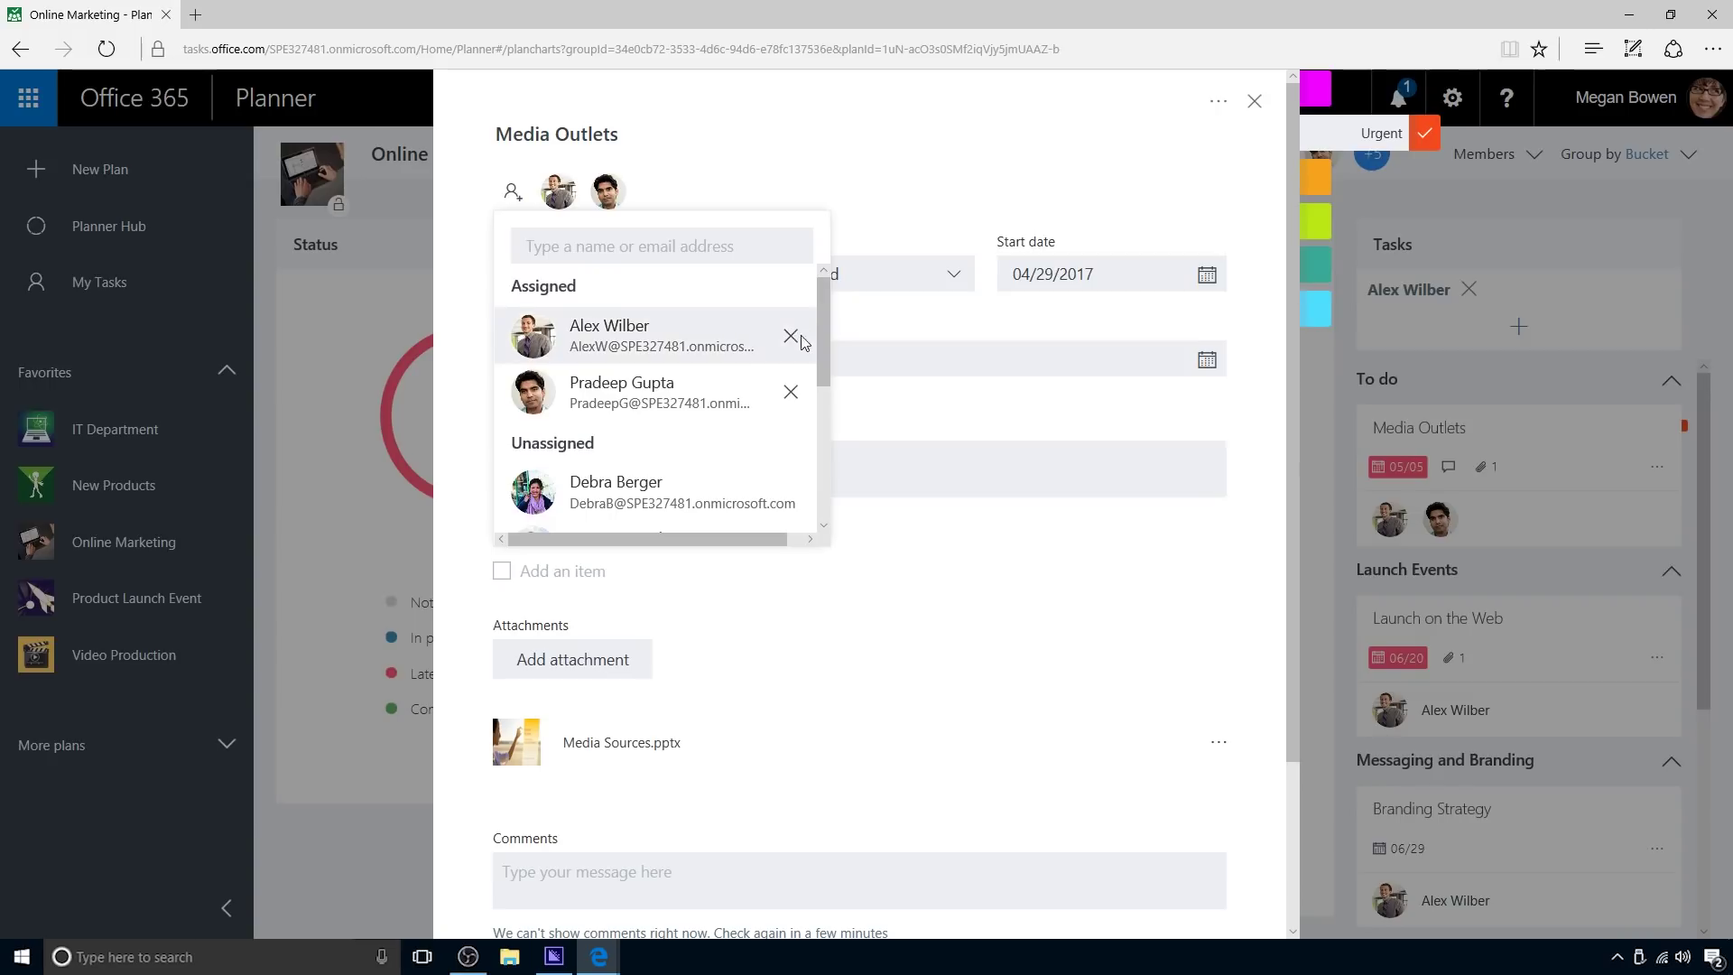
left_click(790, 336)
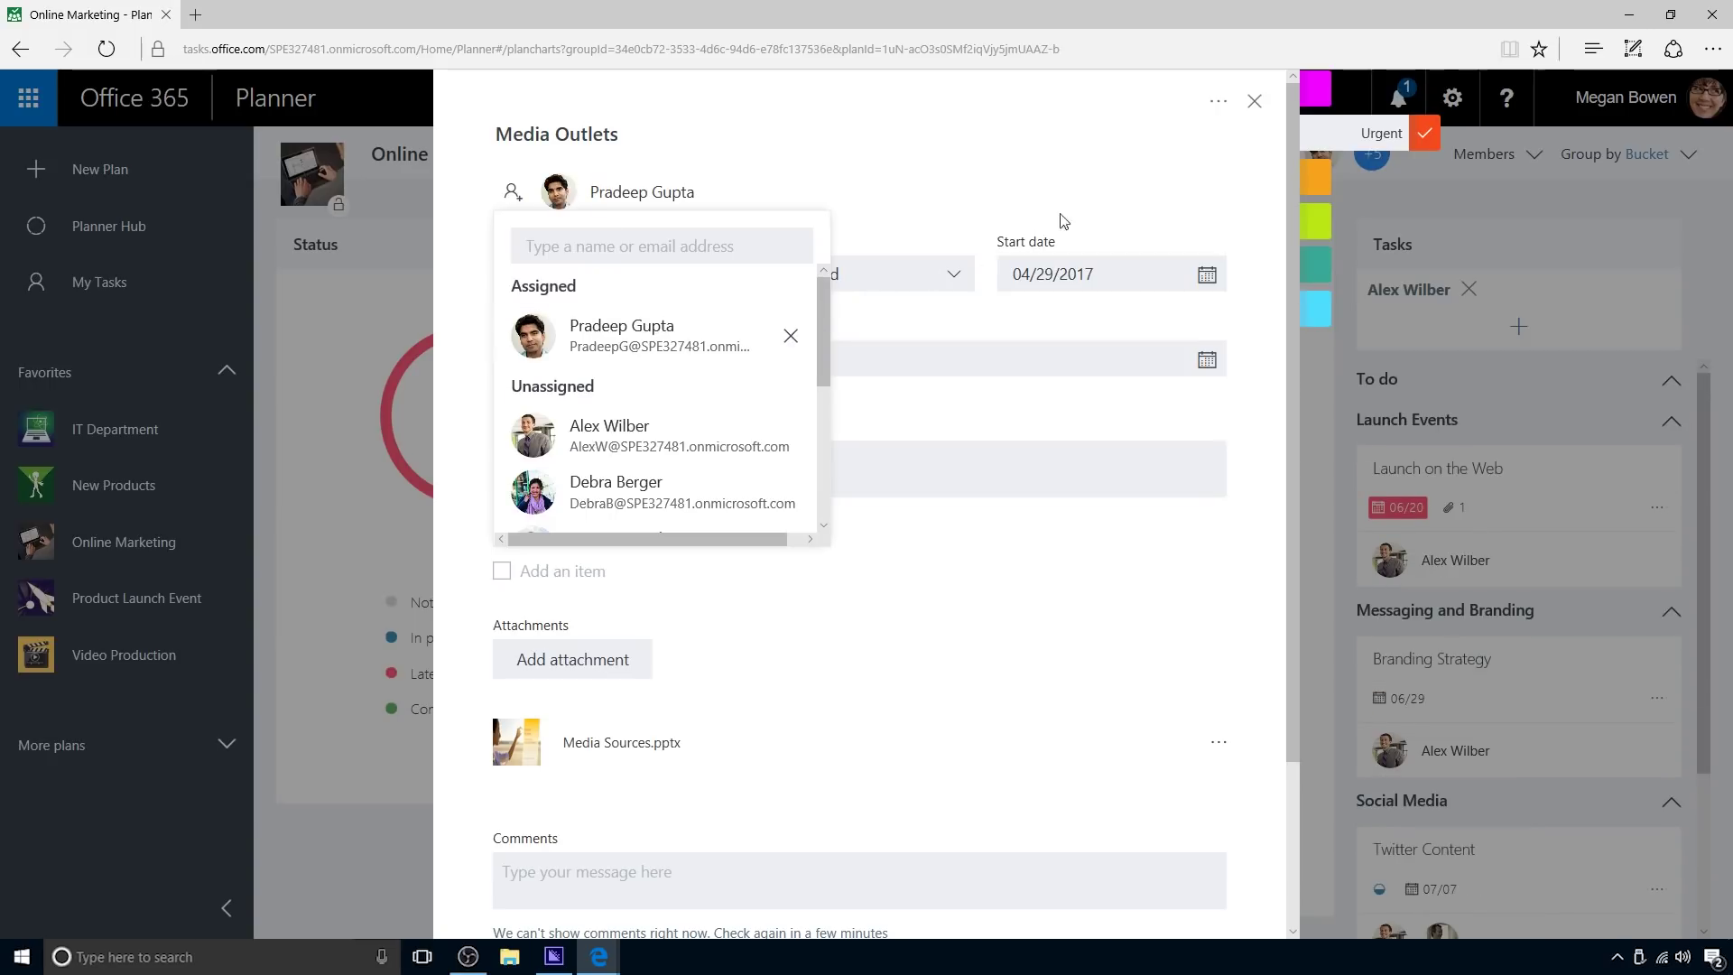
left_click(1256, 106)
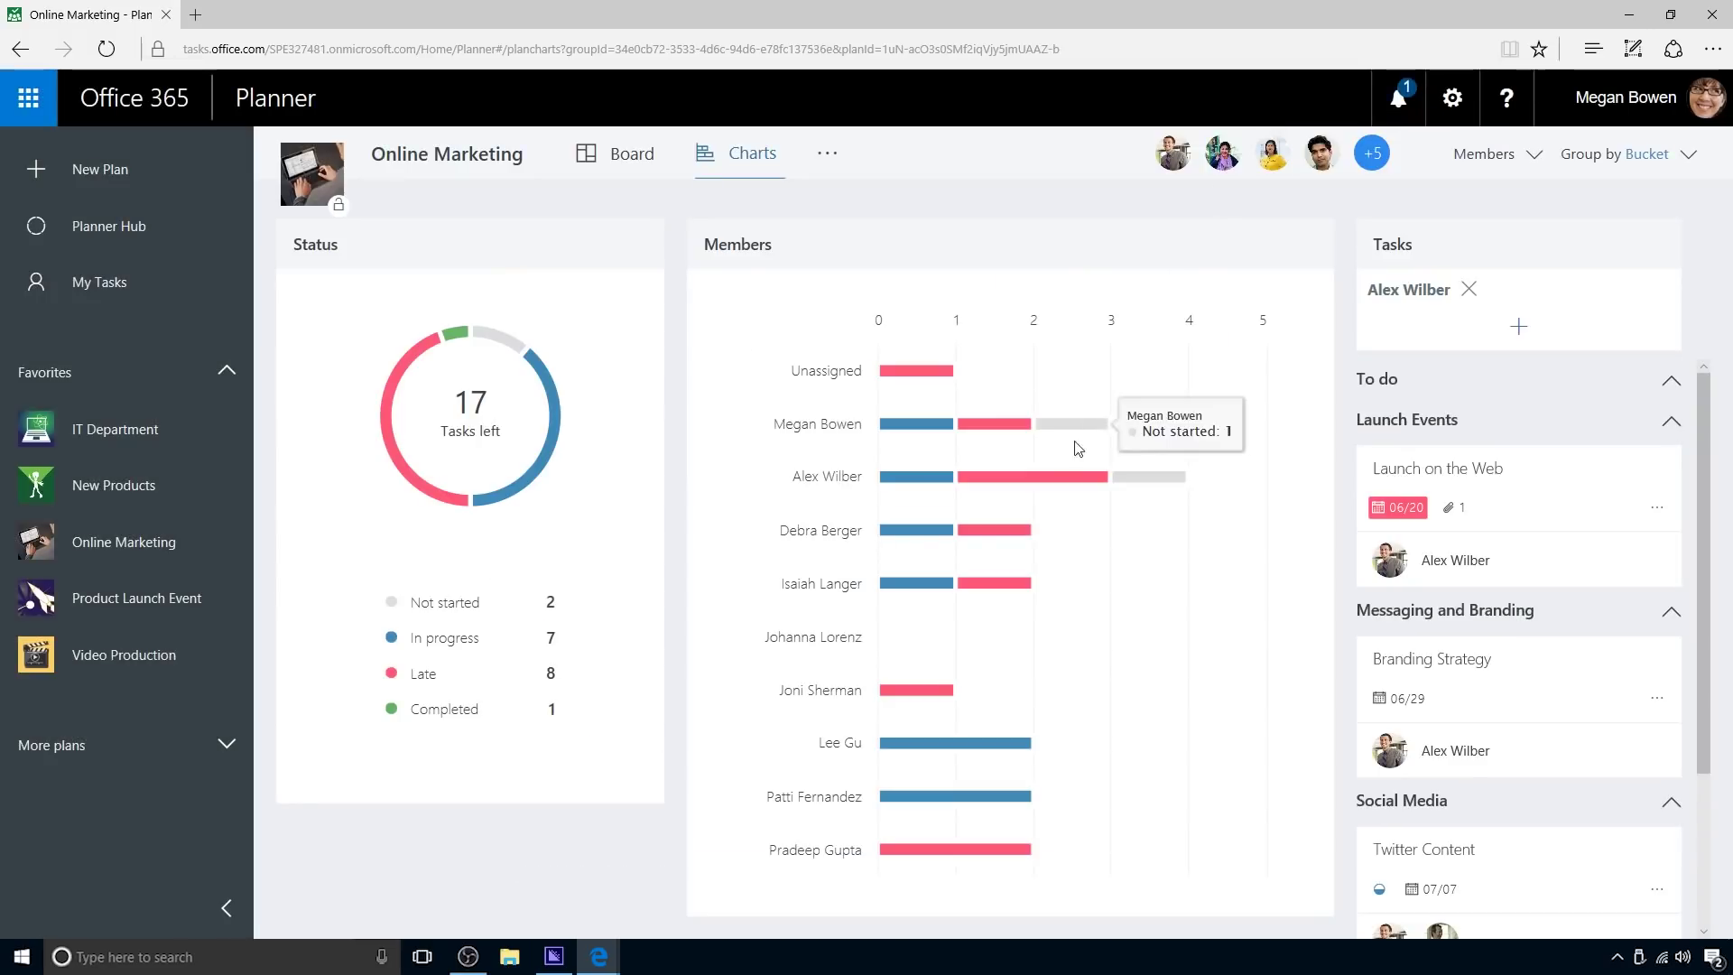
mouse_move(1052, 489)
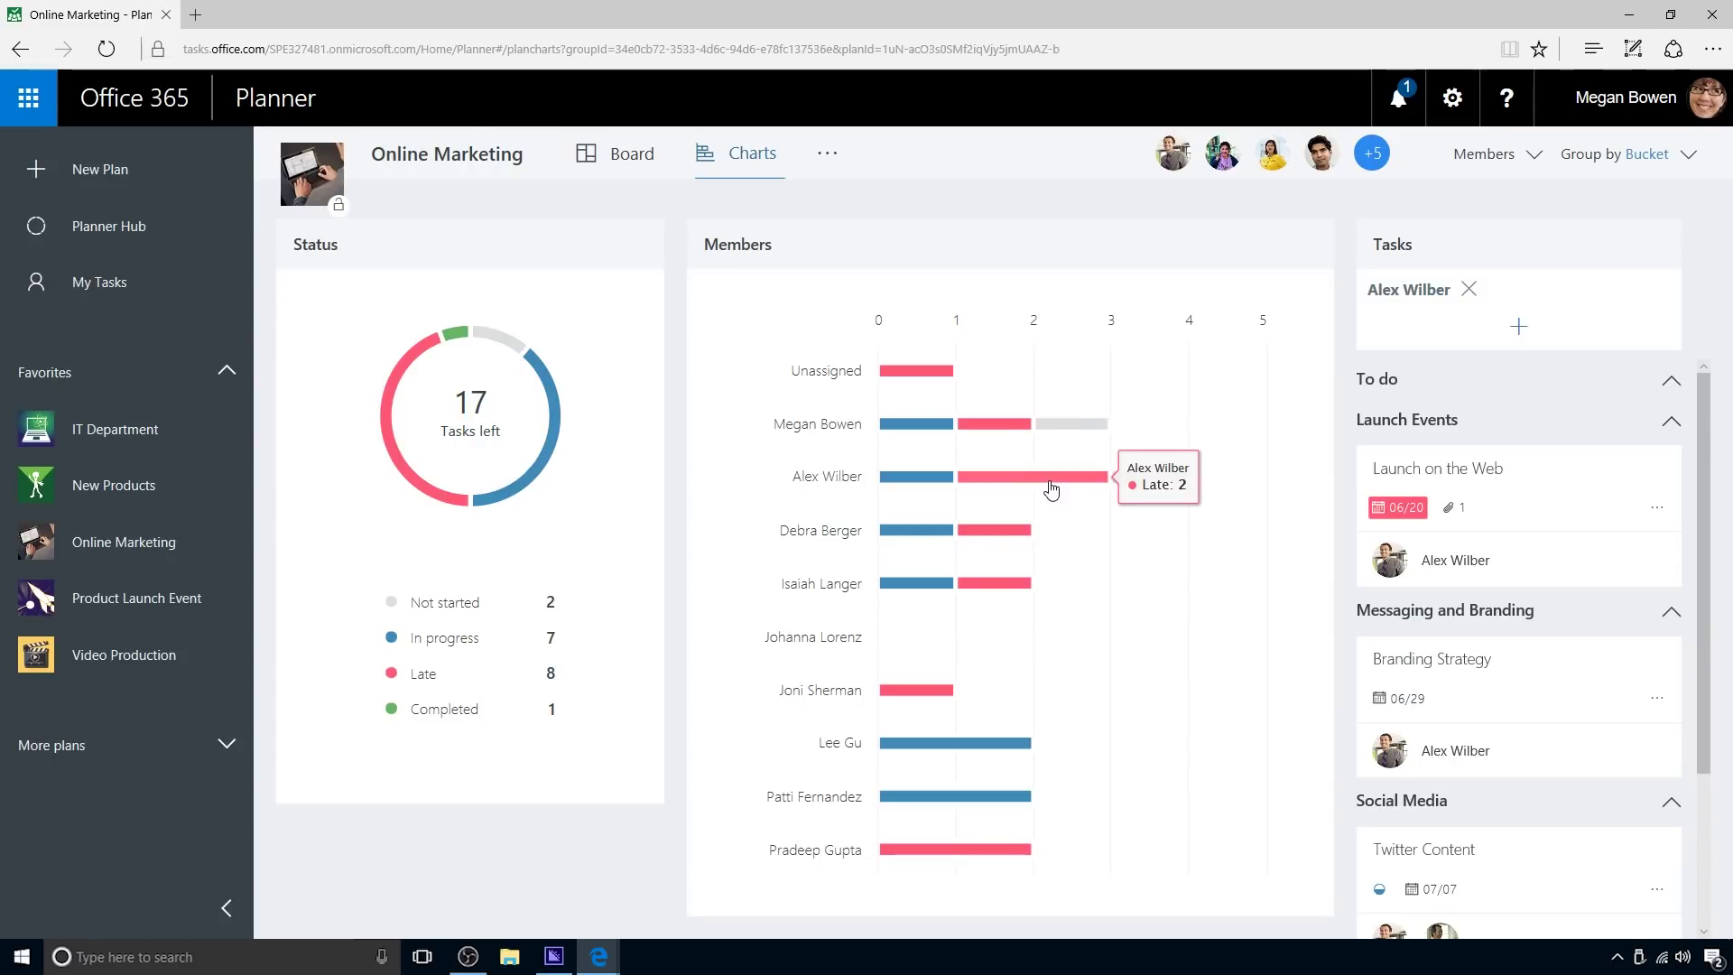
From the plan's header menu, open the group's Conversation and read the Responsive Design Kick-Off Meeting post.
left_click(825, 156)
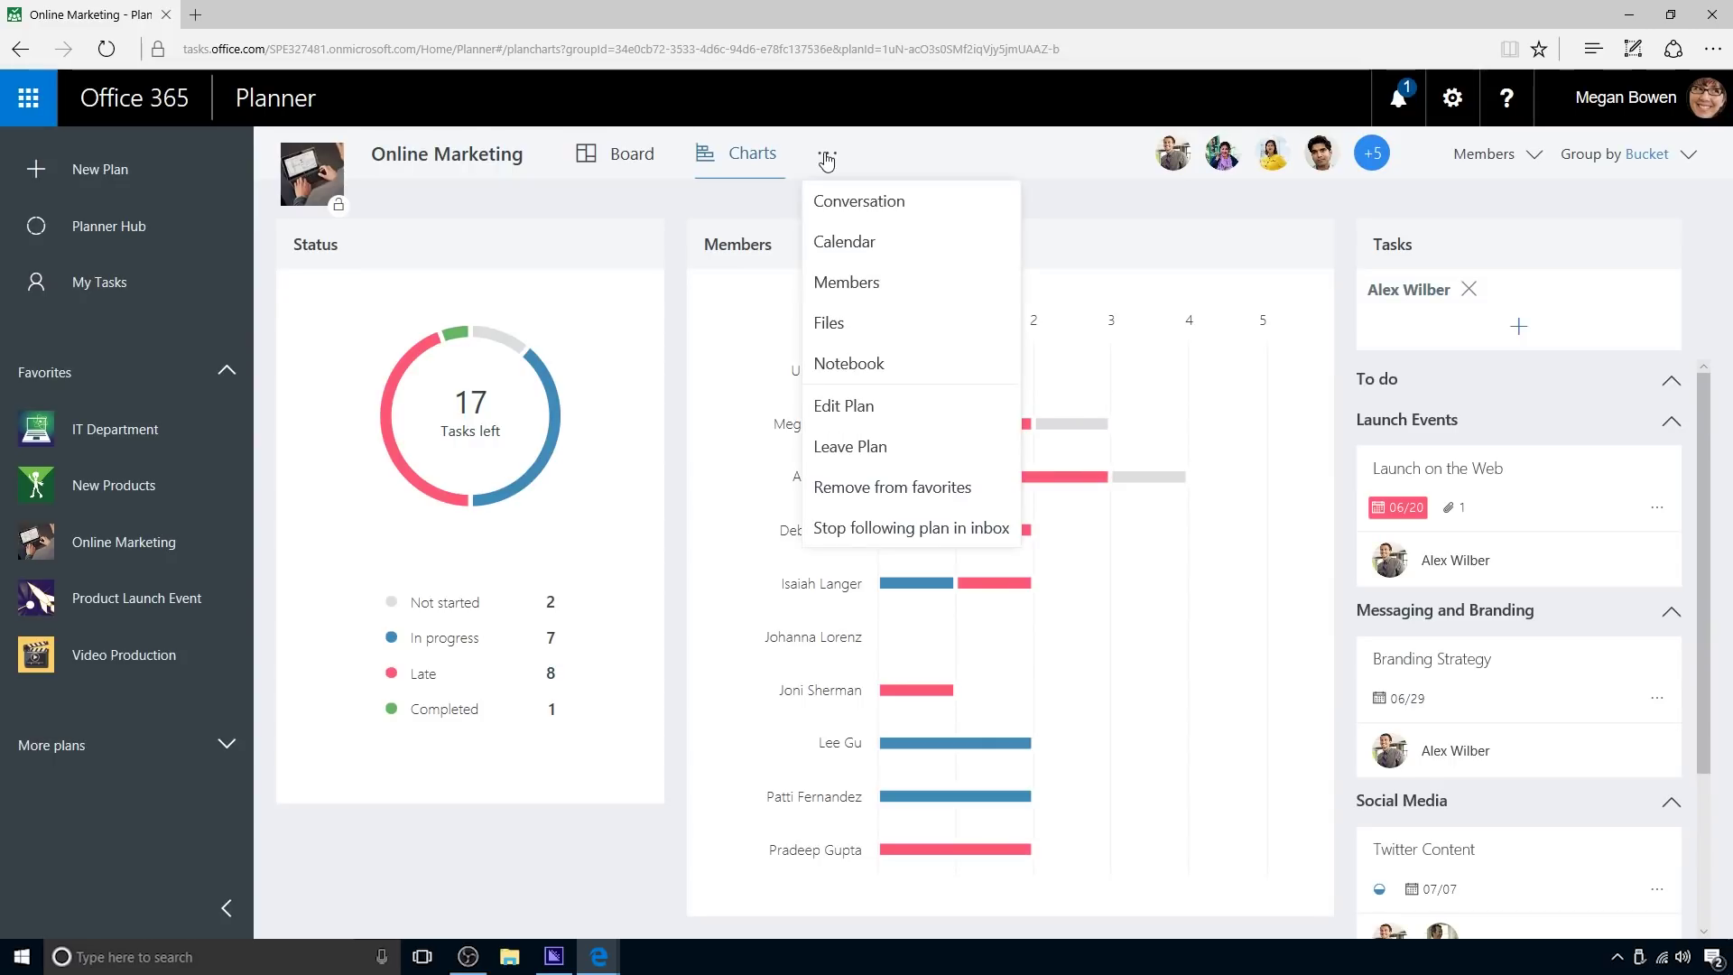
left_click(917, 202)
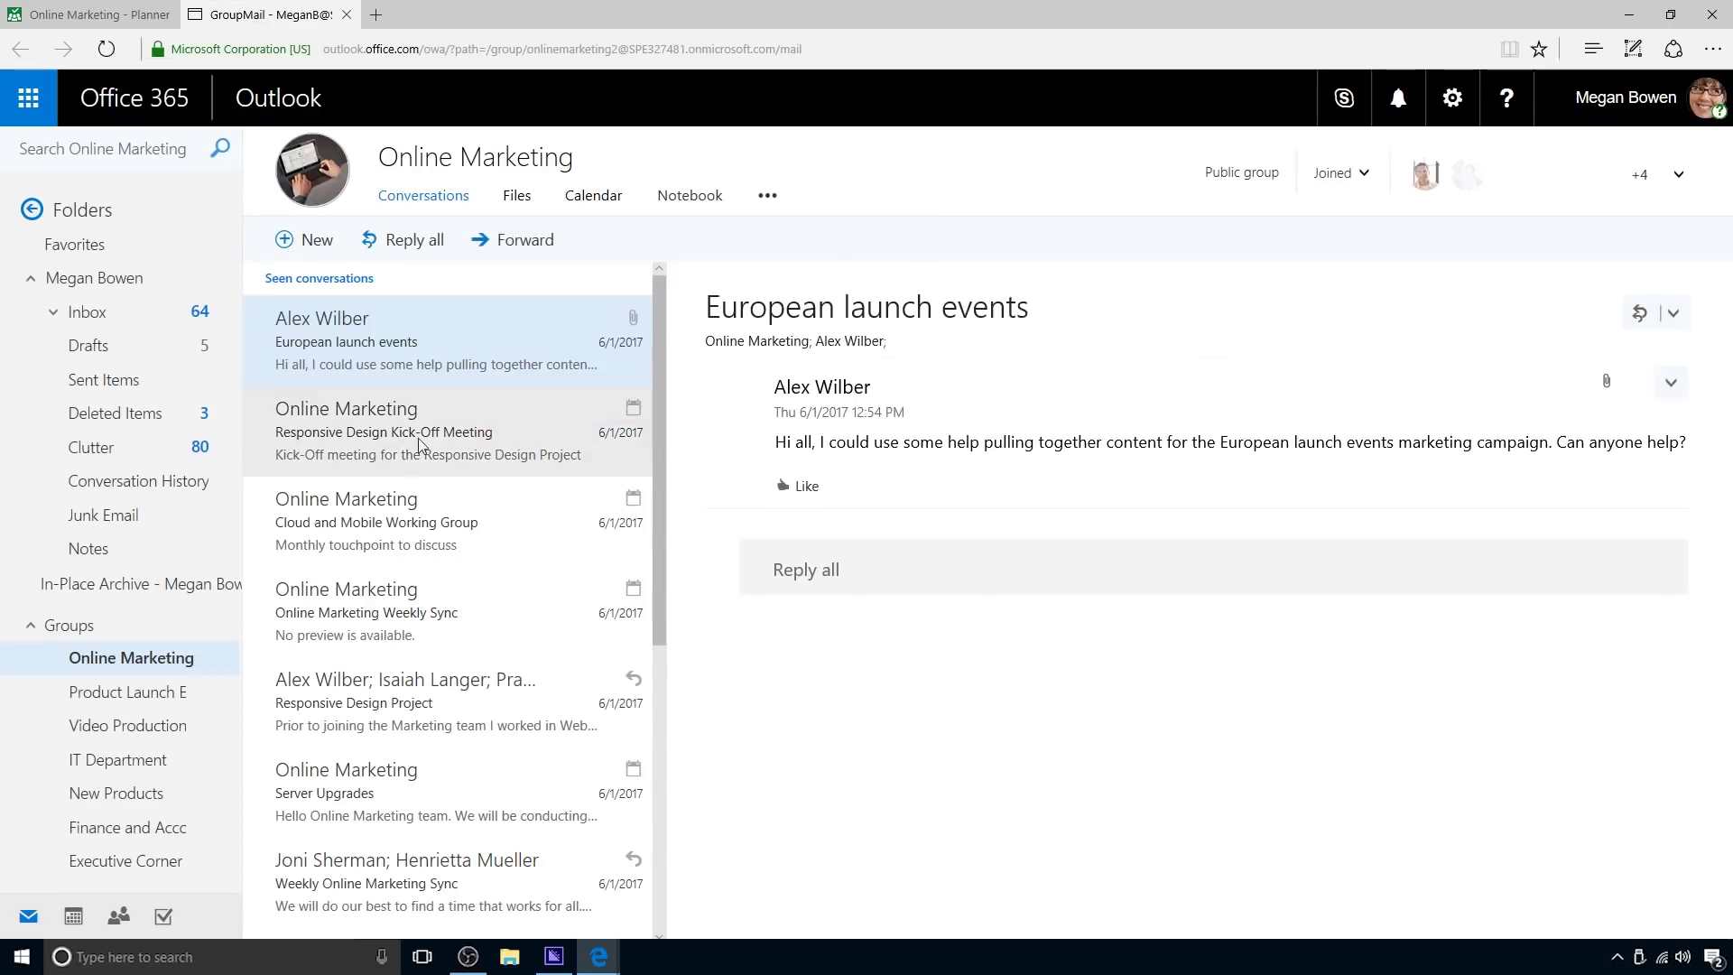
scroll(208, 560, "down", 3)
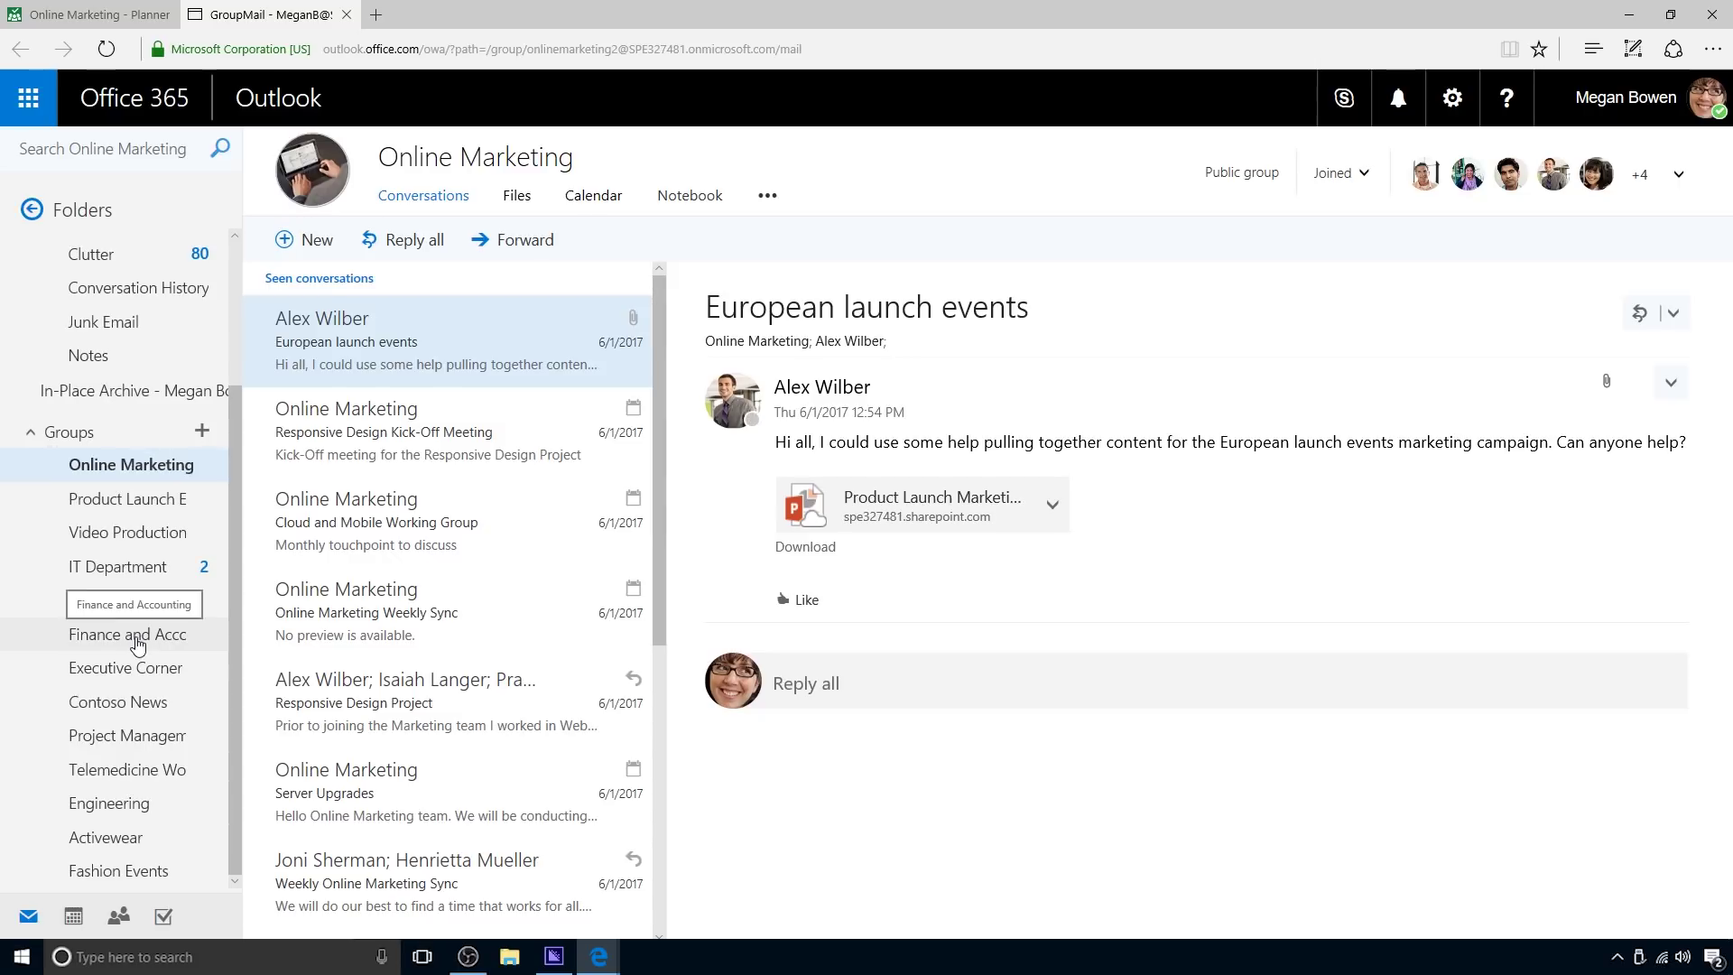
left_click(390, 435)
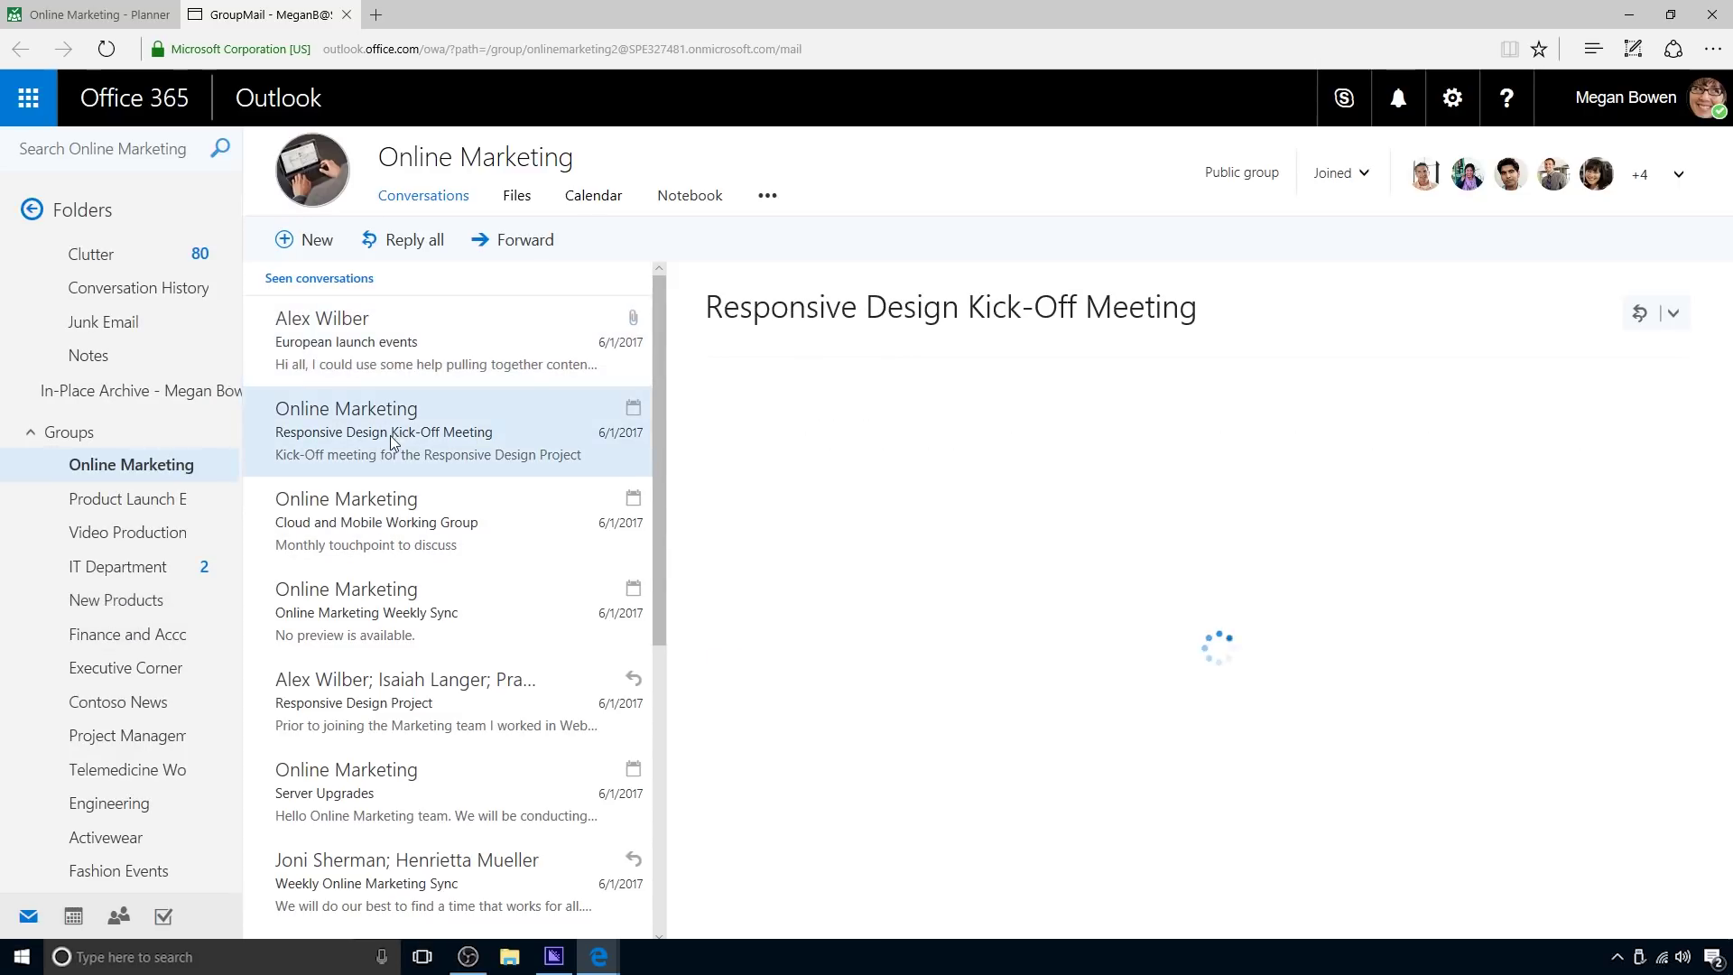
Read the Cloud and Mobile Working Group, Weekly Sync and Responsive Design posts, ending on Server Upgrades.
left_click(387, 504)
left_click(370, 597)
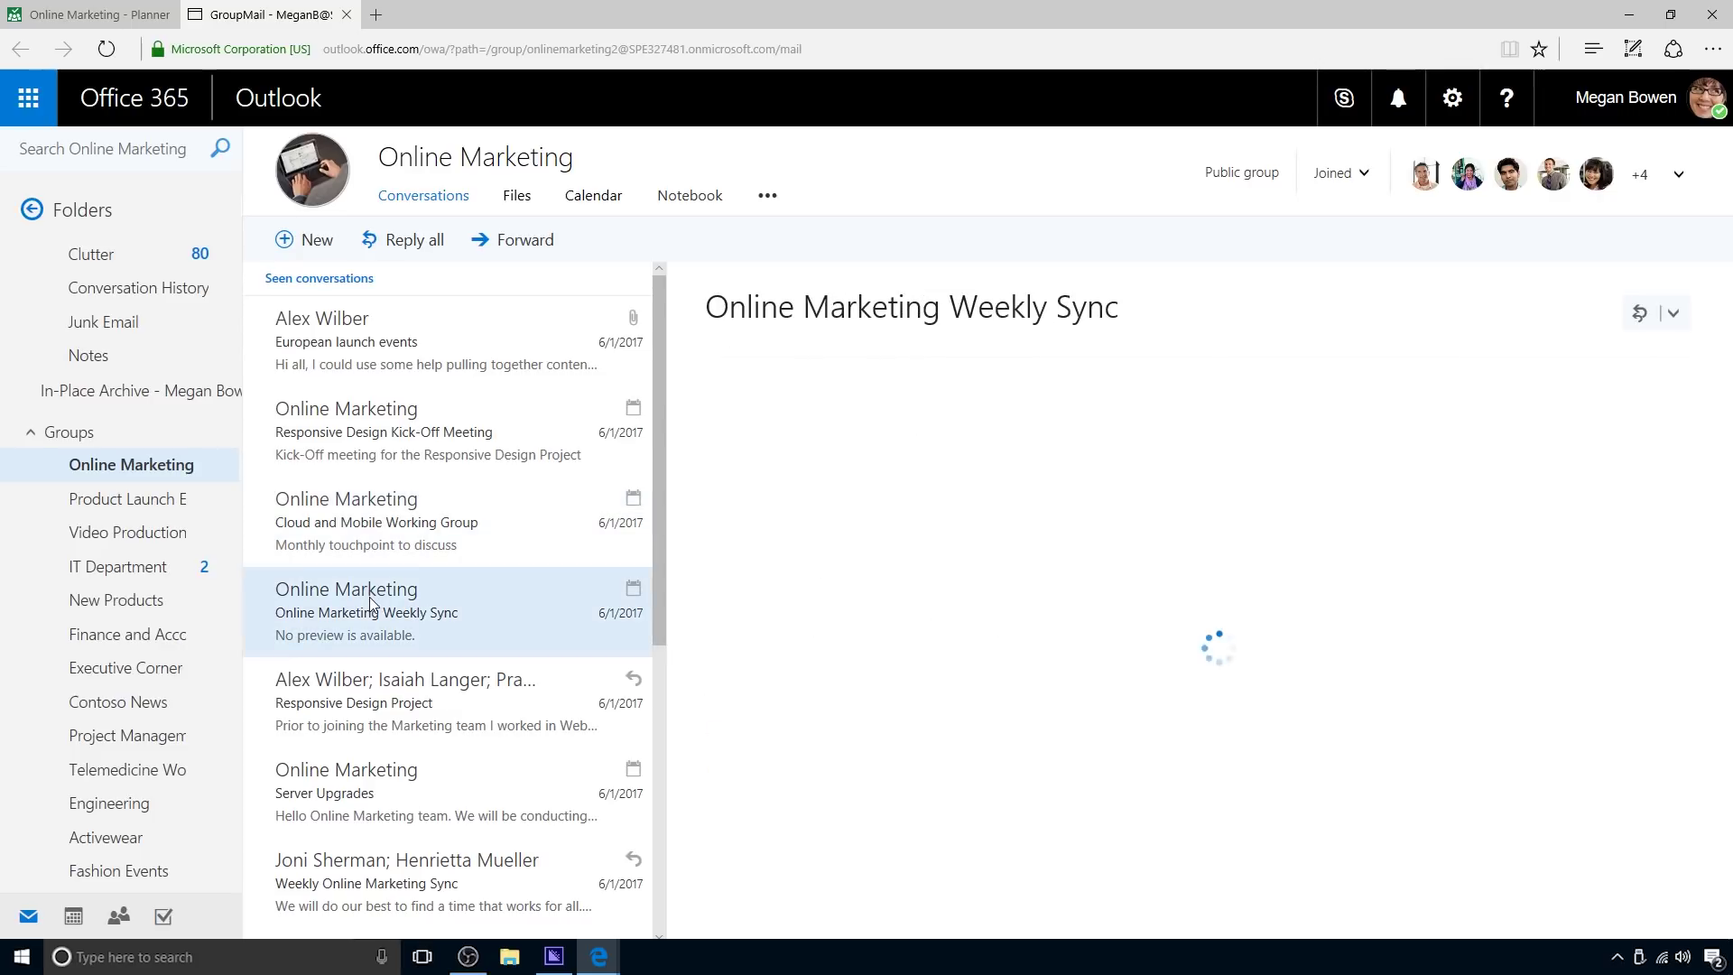
left_click(371, 691)
left_click(356, 781)
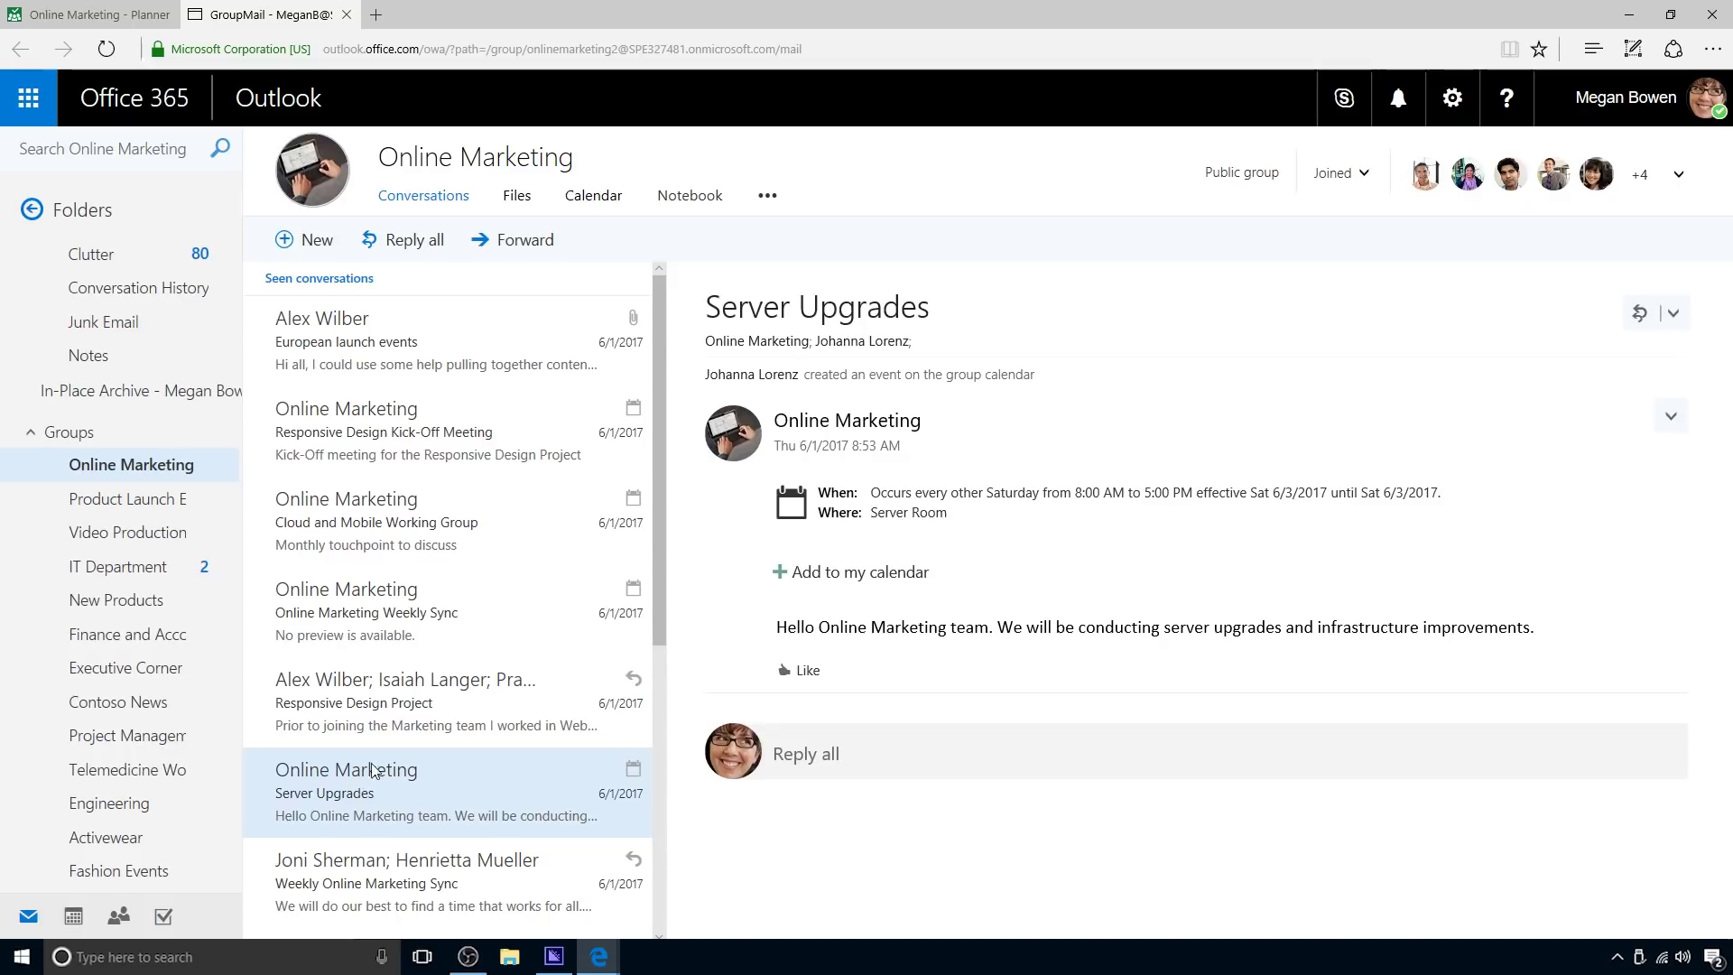
Check the Joined membership options without changes, then open the European launch events conversation.
left_click(1358, 175)
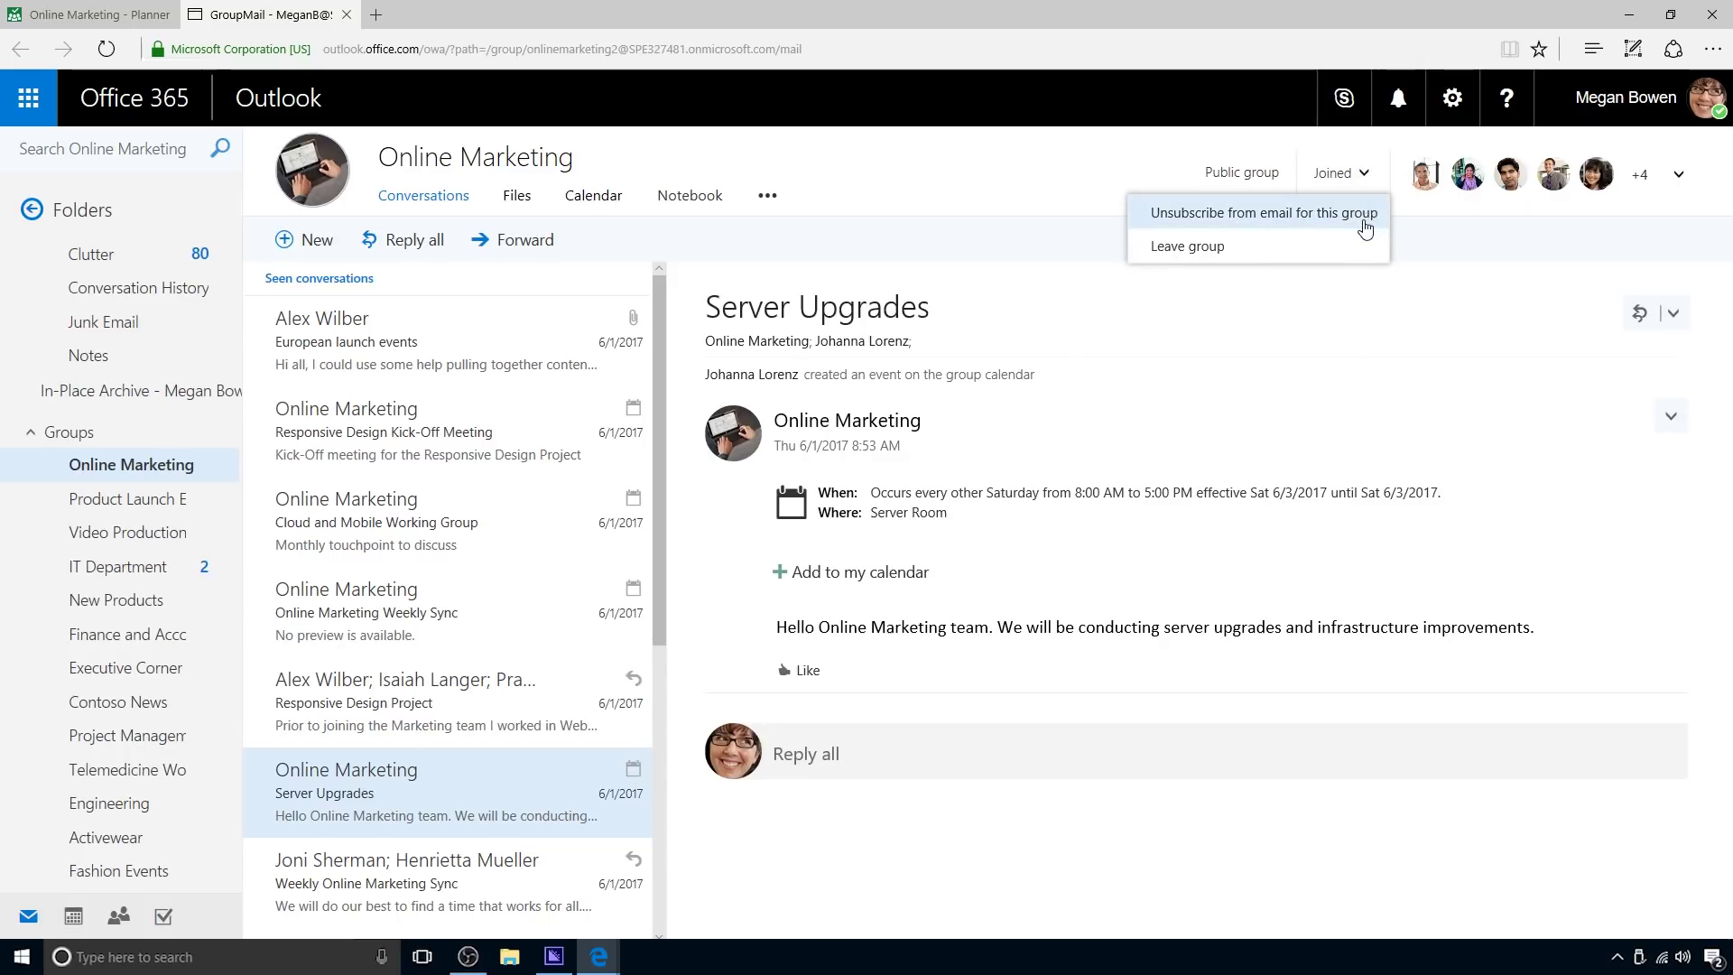
left_click(1089, 204)
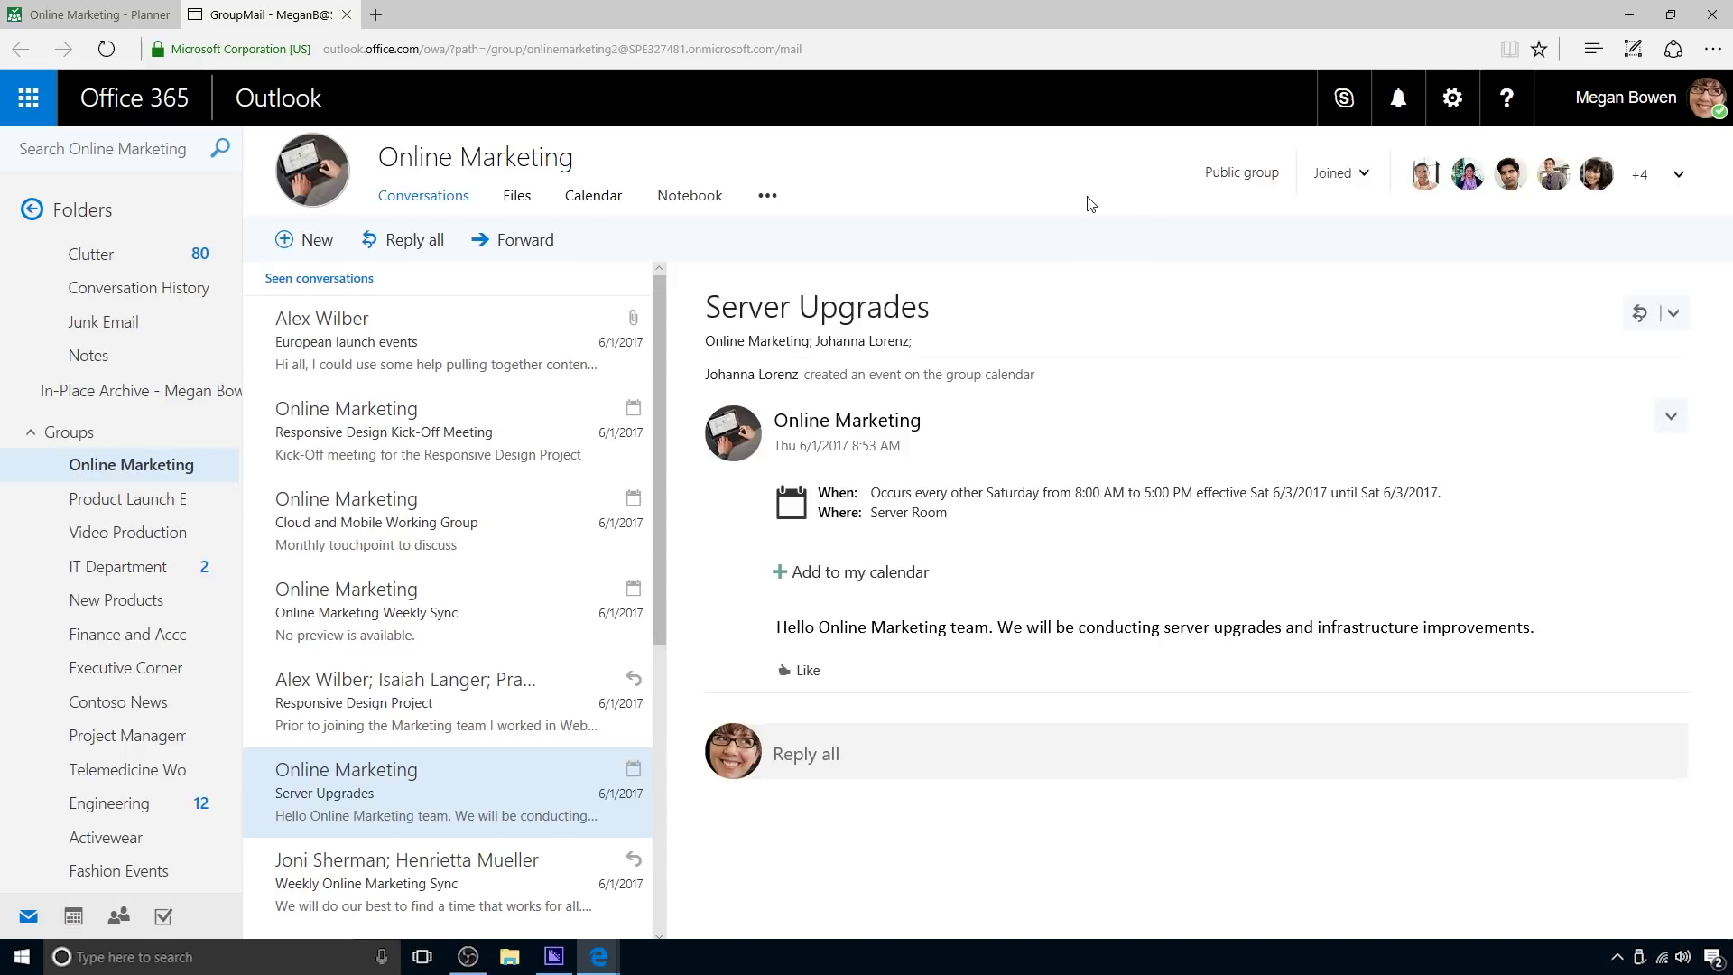
left_click(517, 342)
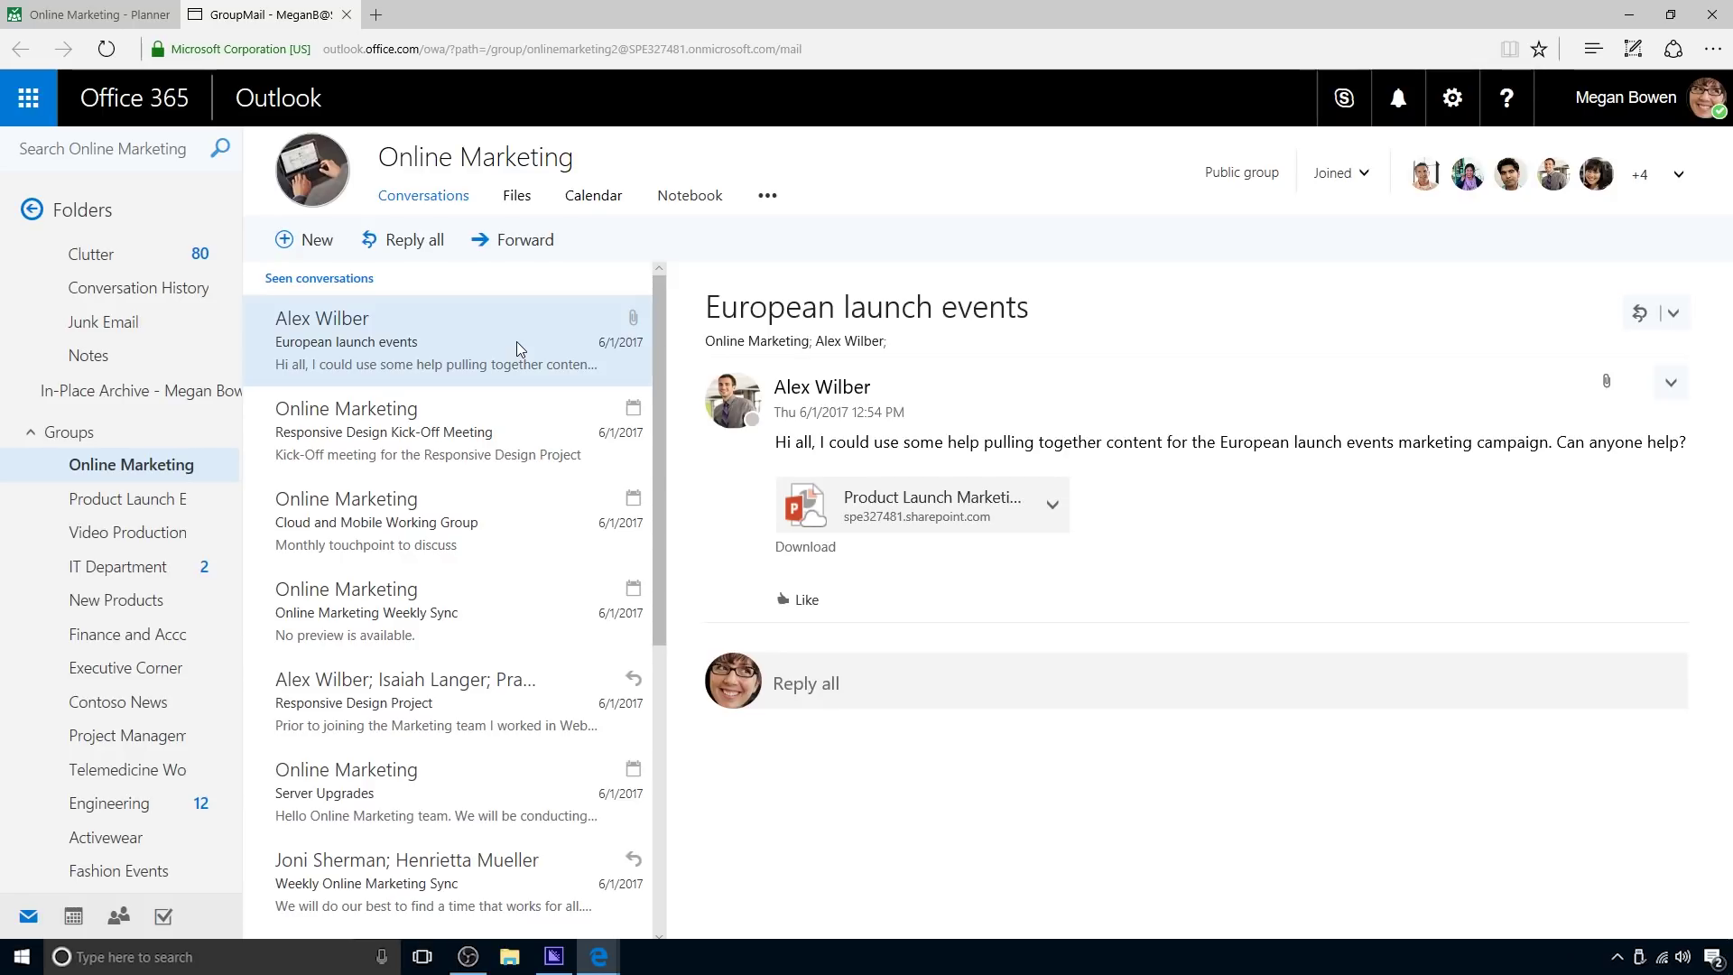
Draft a reply-all offering help with the campaign content, then discard the draft.
left_click(826, 683)
type("I think I can ")
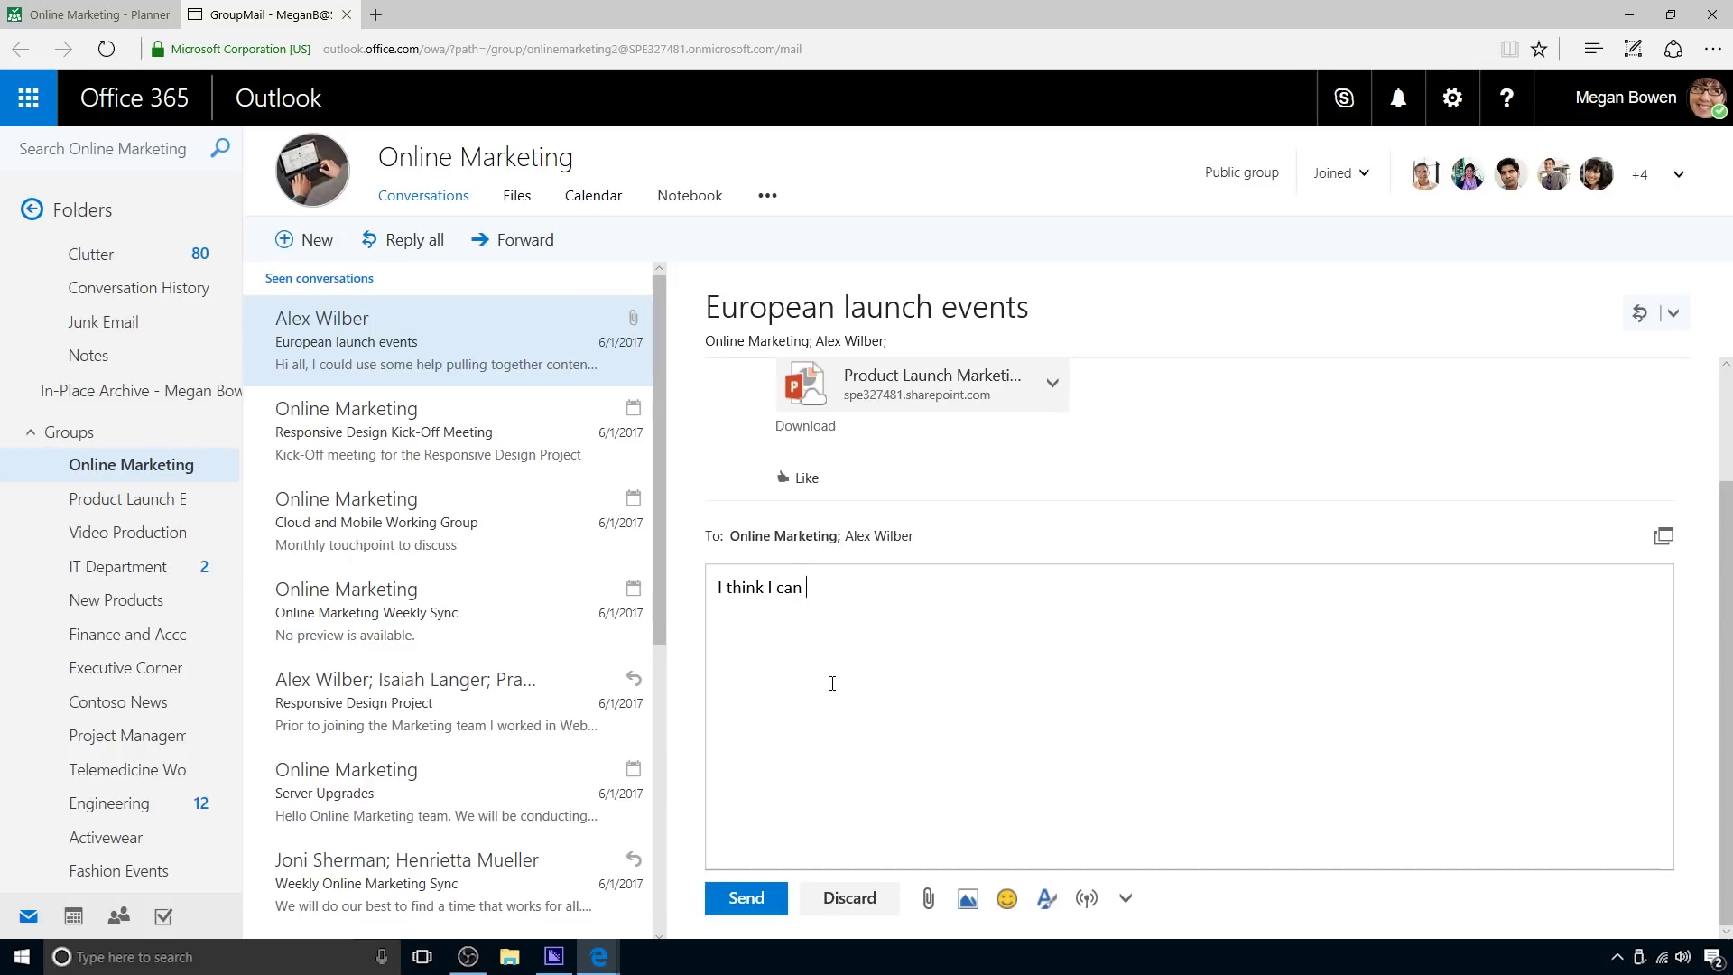
type("help you with this, Alex.")
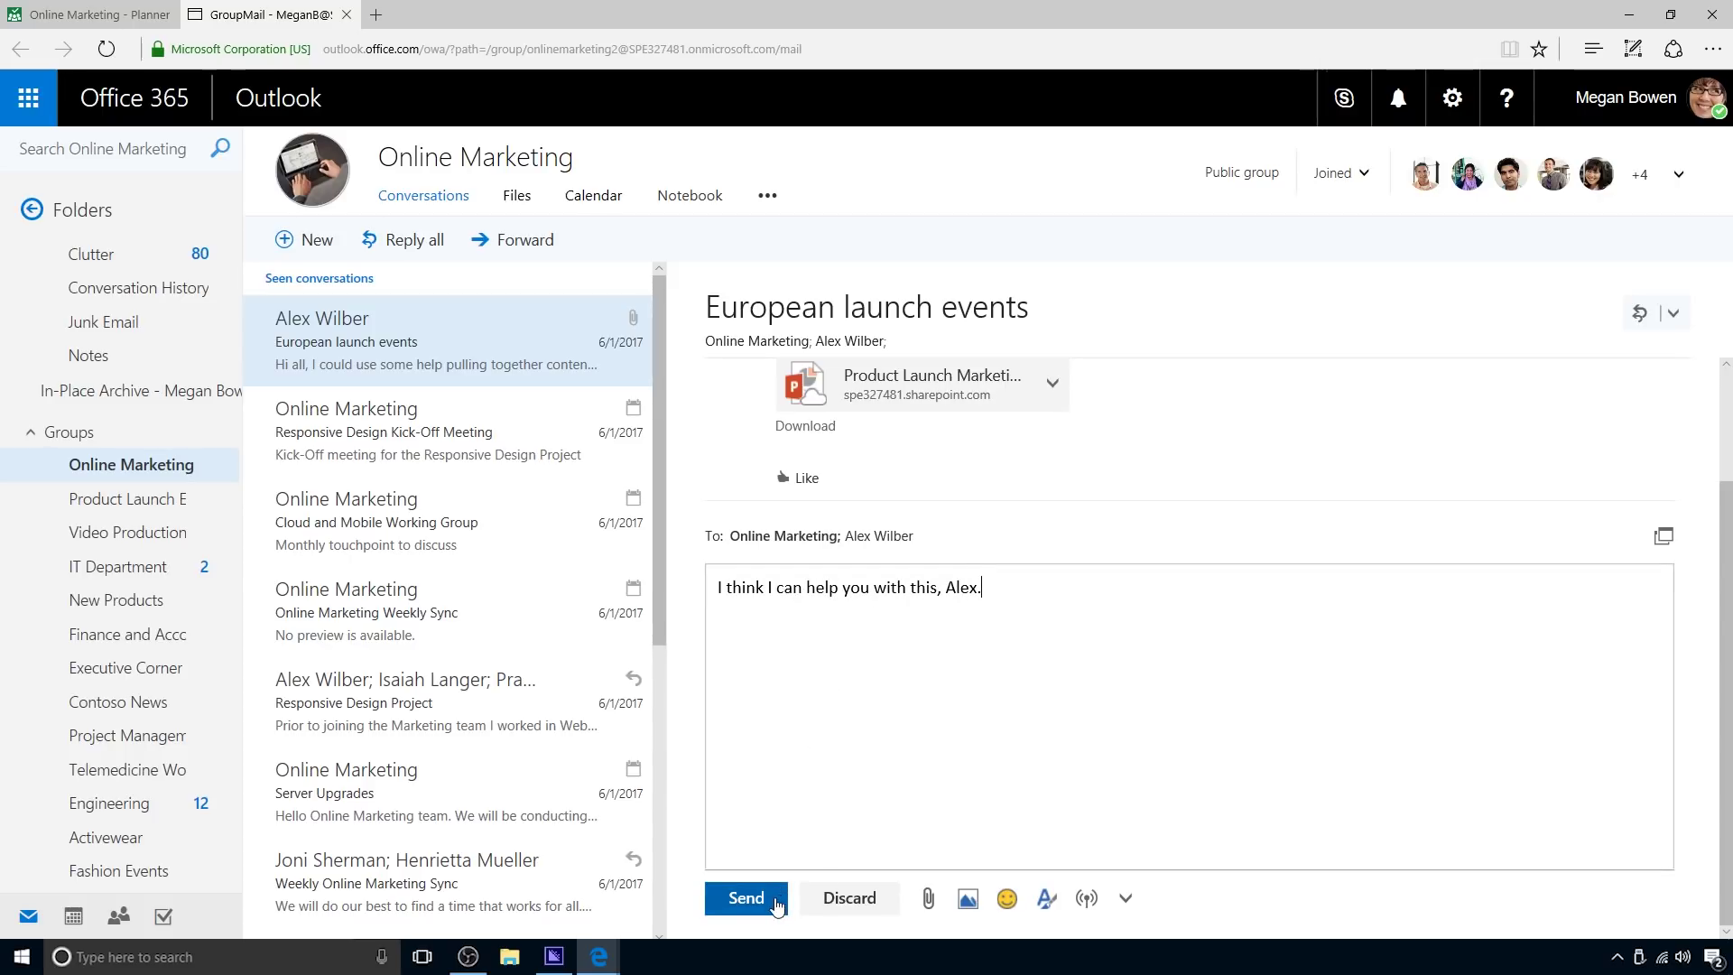
left_click(849, 898)
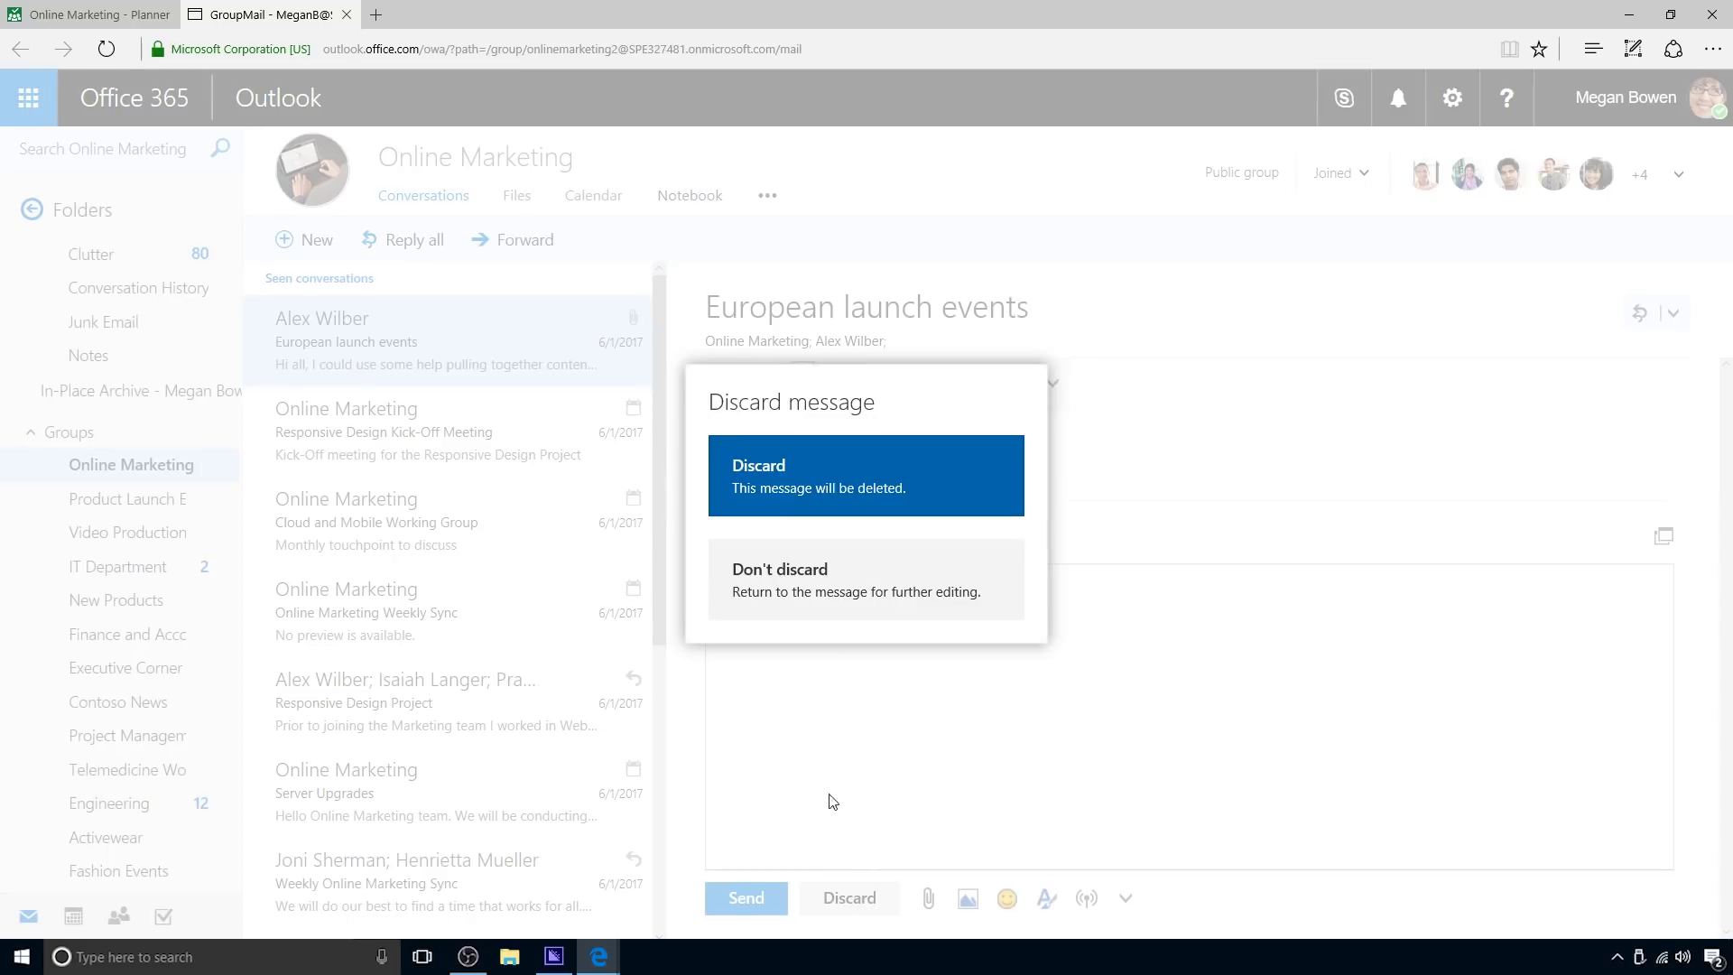
left_click(928, 485)
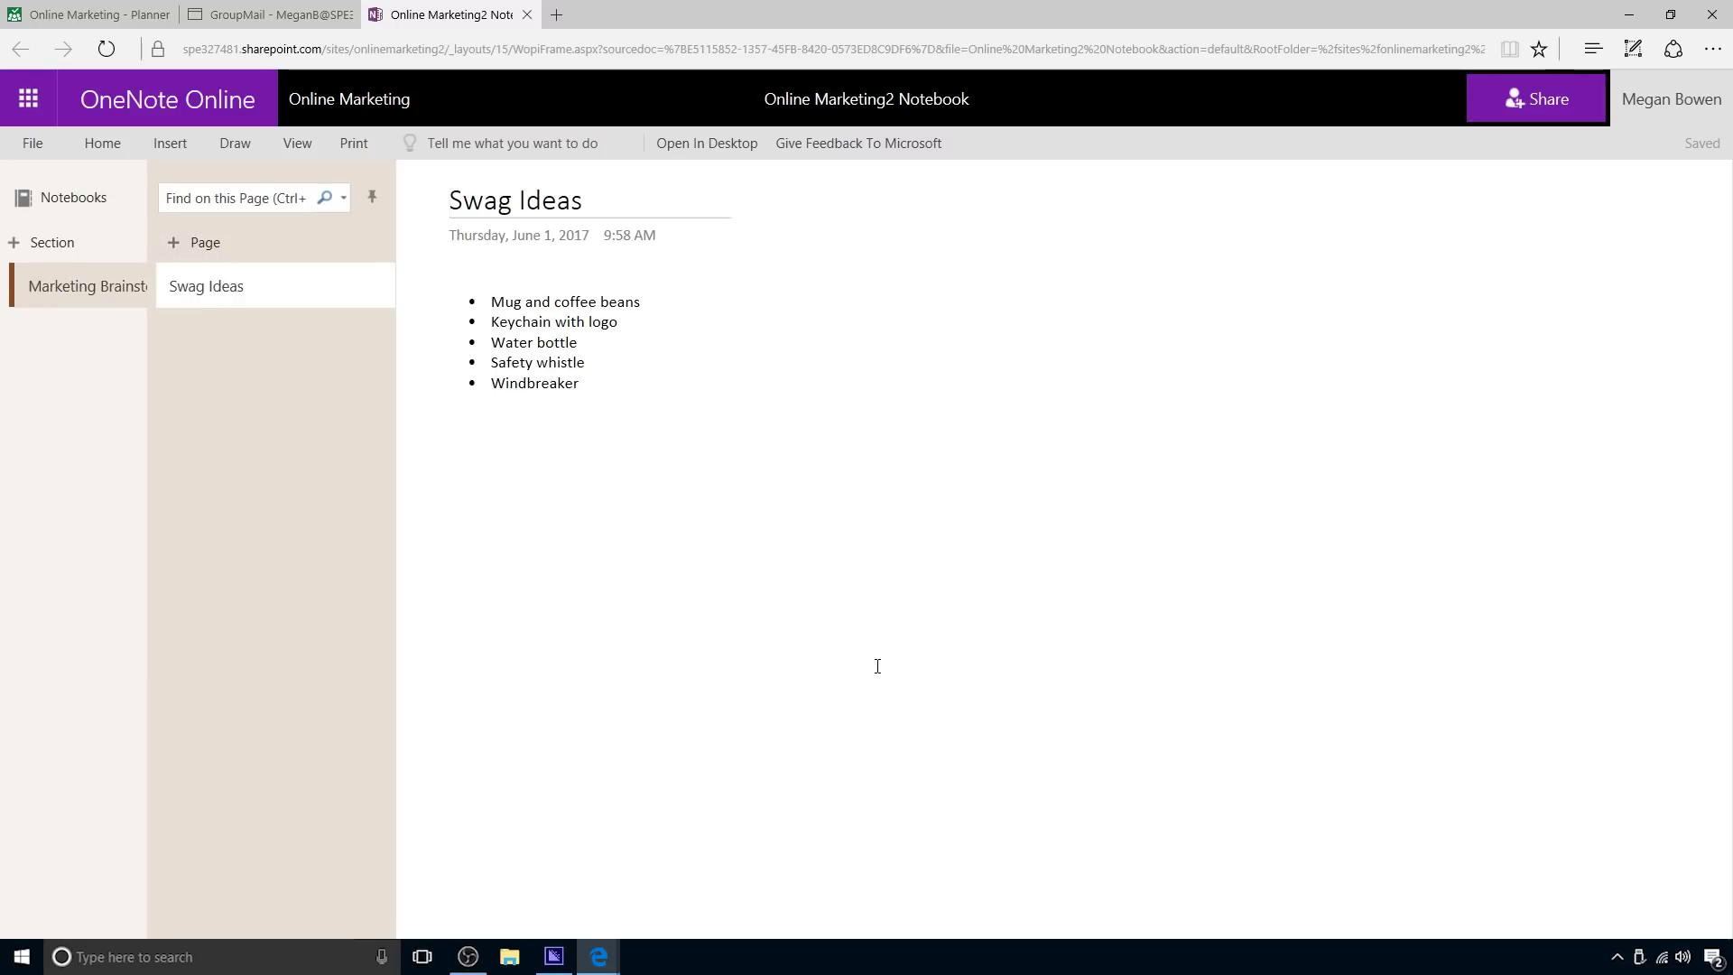
Add Backpack as a new bullet below Windbreaker in Swag Ideas and close the OneNote tab.
left_click(581, 385)
key("Return")
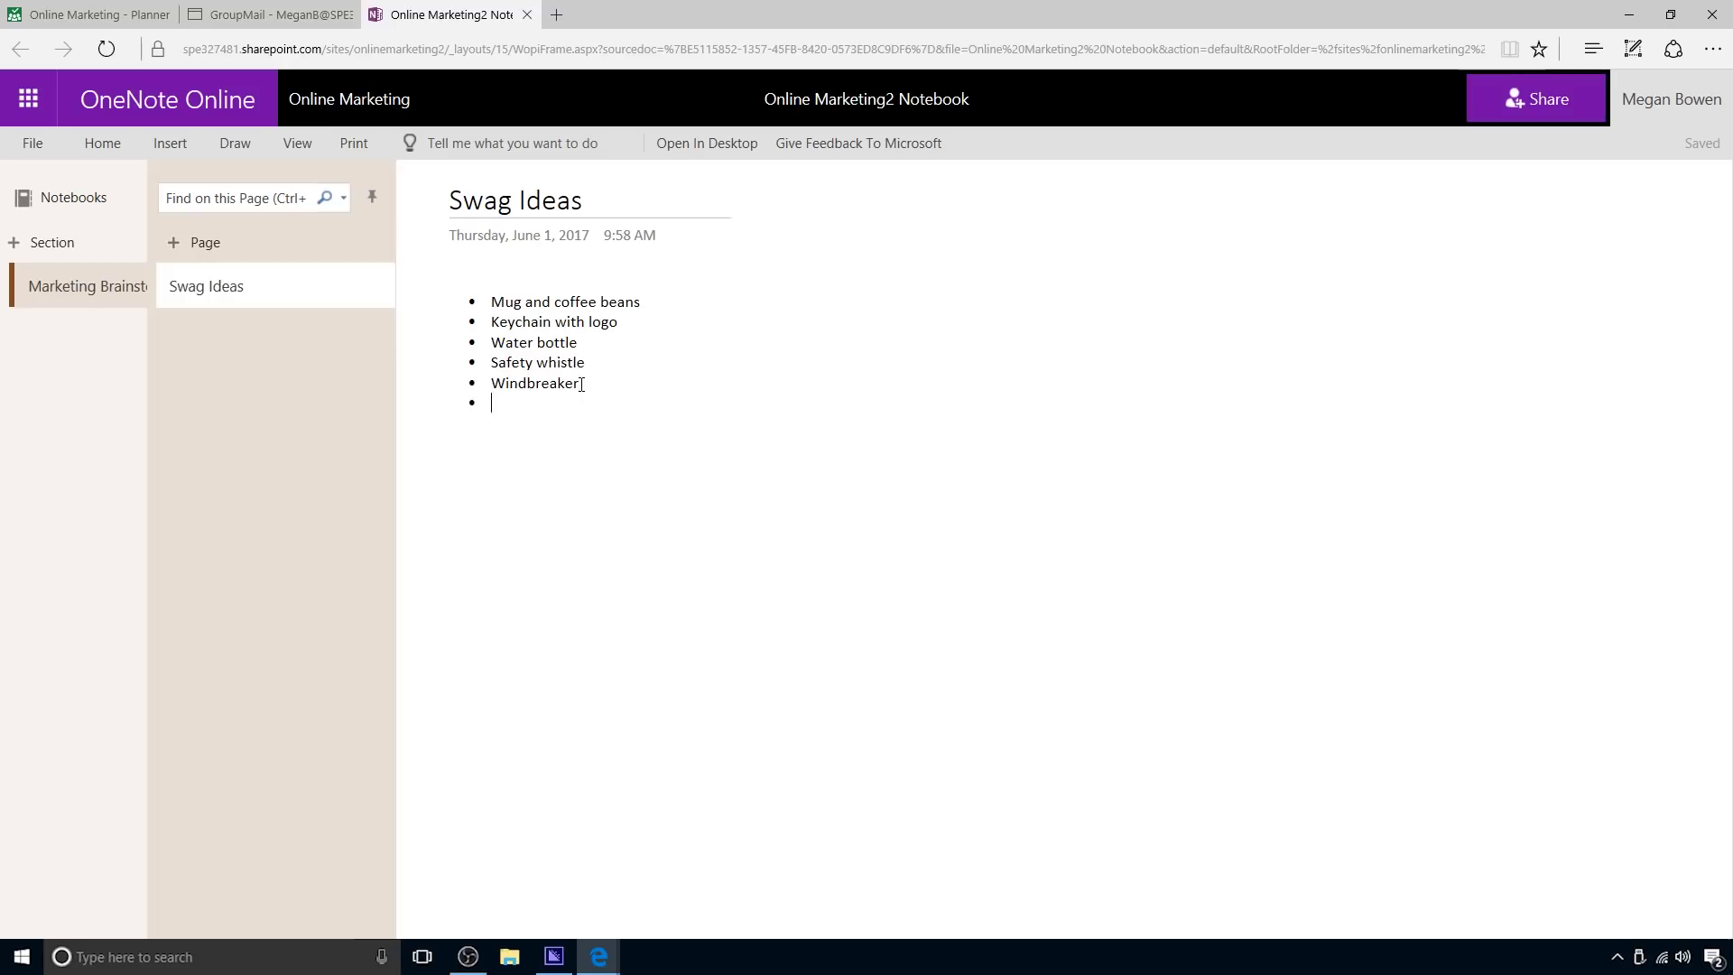
type("Backpack")
left_click(526, 14)
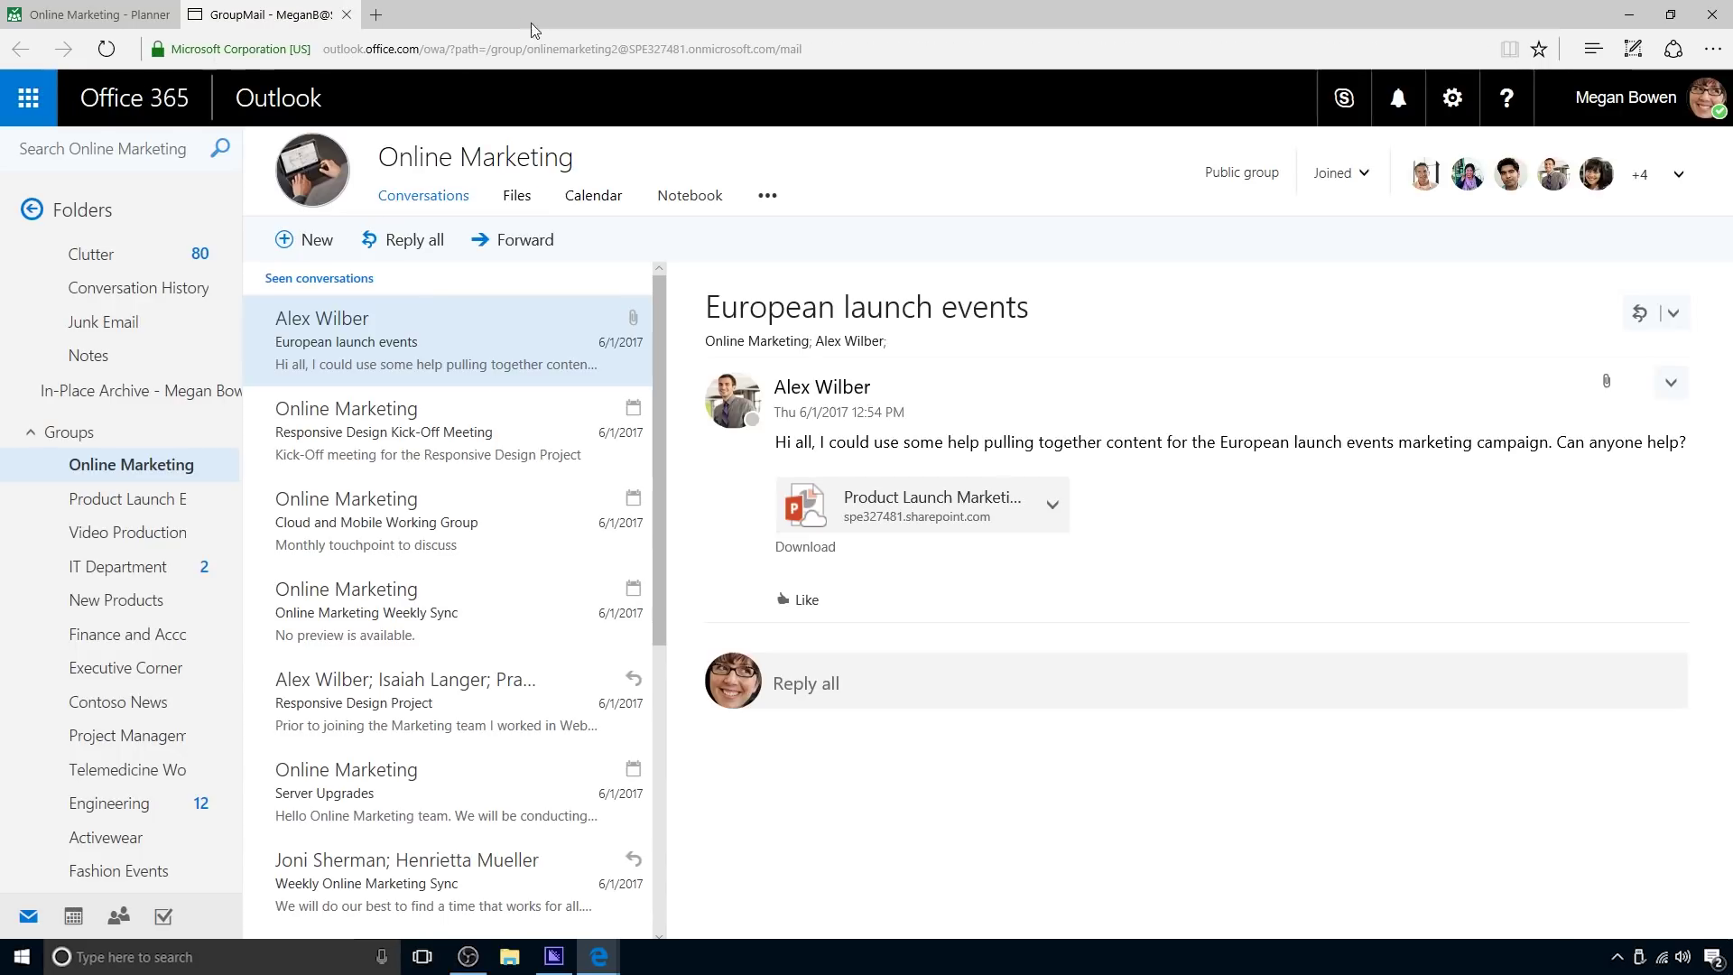
Open the Online Marketing group's June 2017 calendar and hide the personal Calendar's events.
left_click(624, 203)
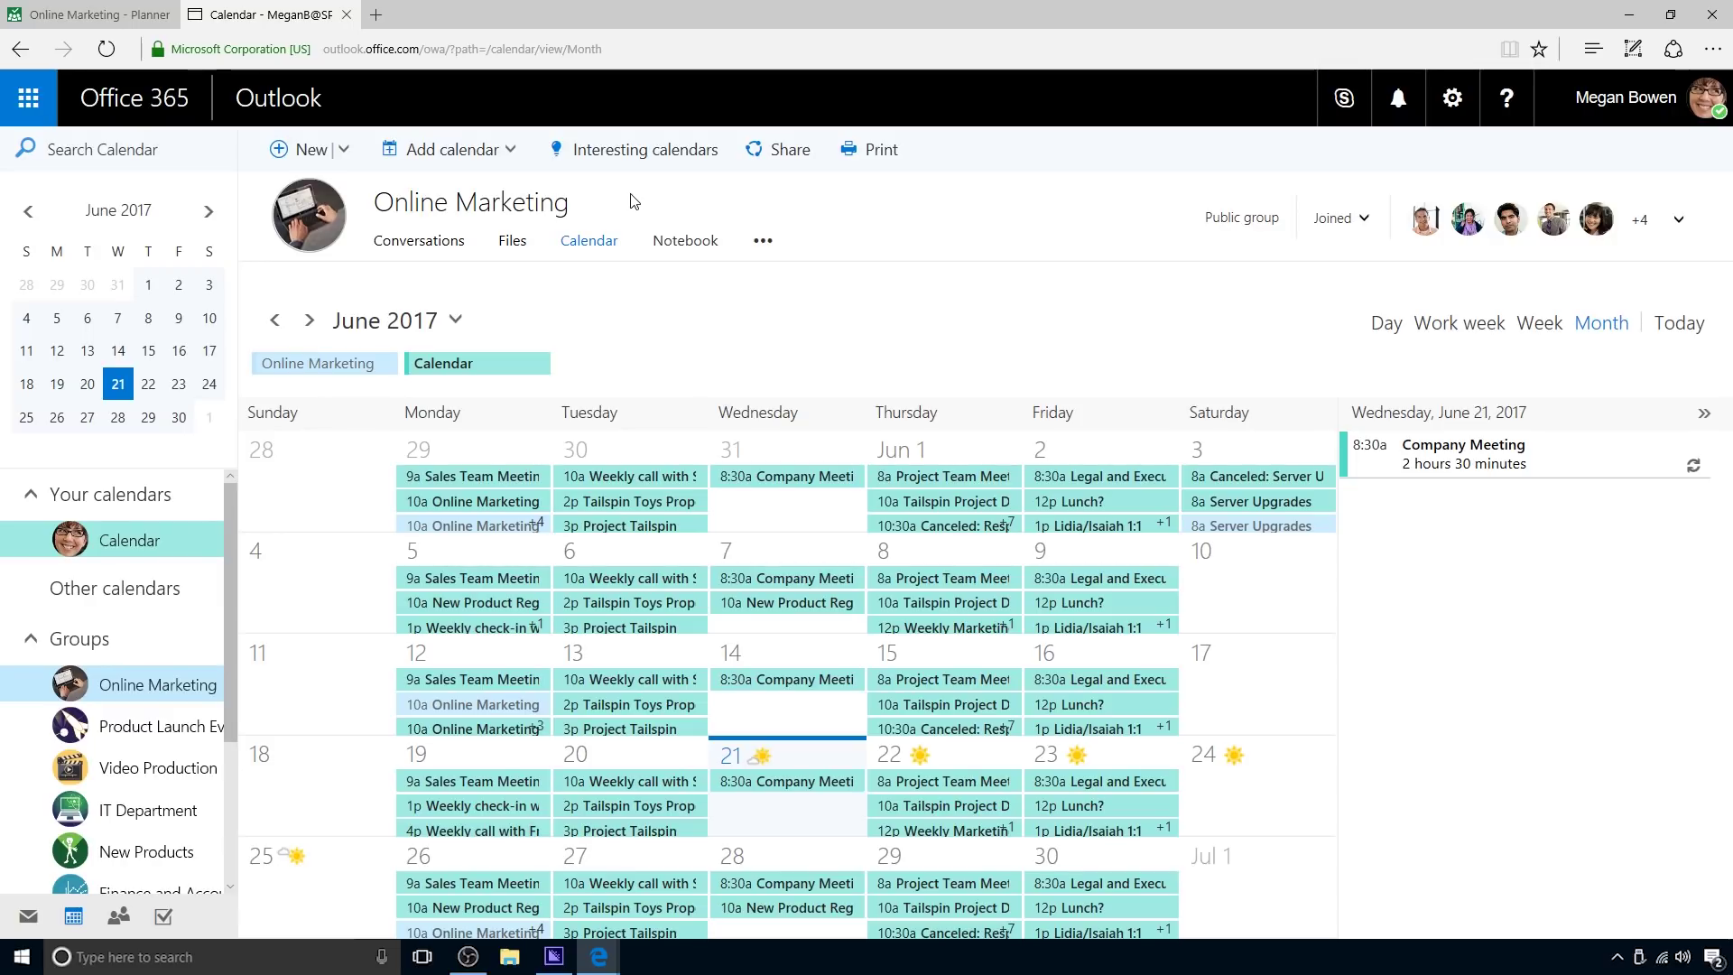
left_click(187, 547)
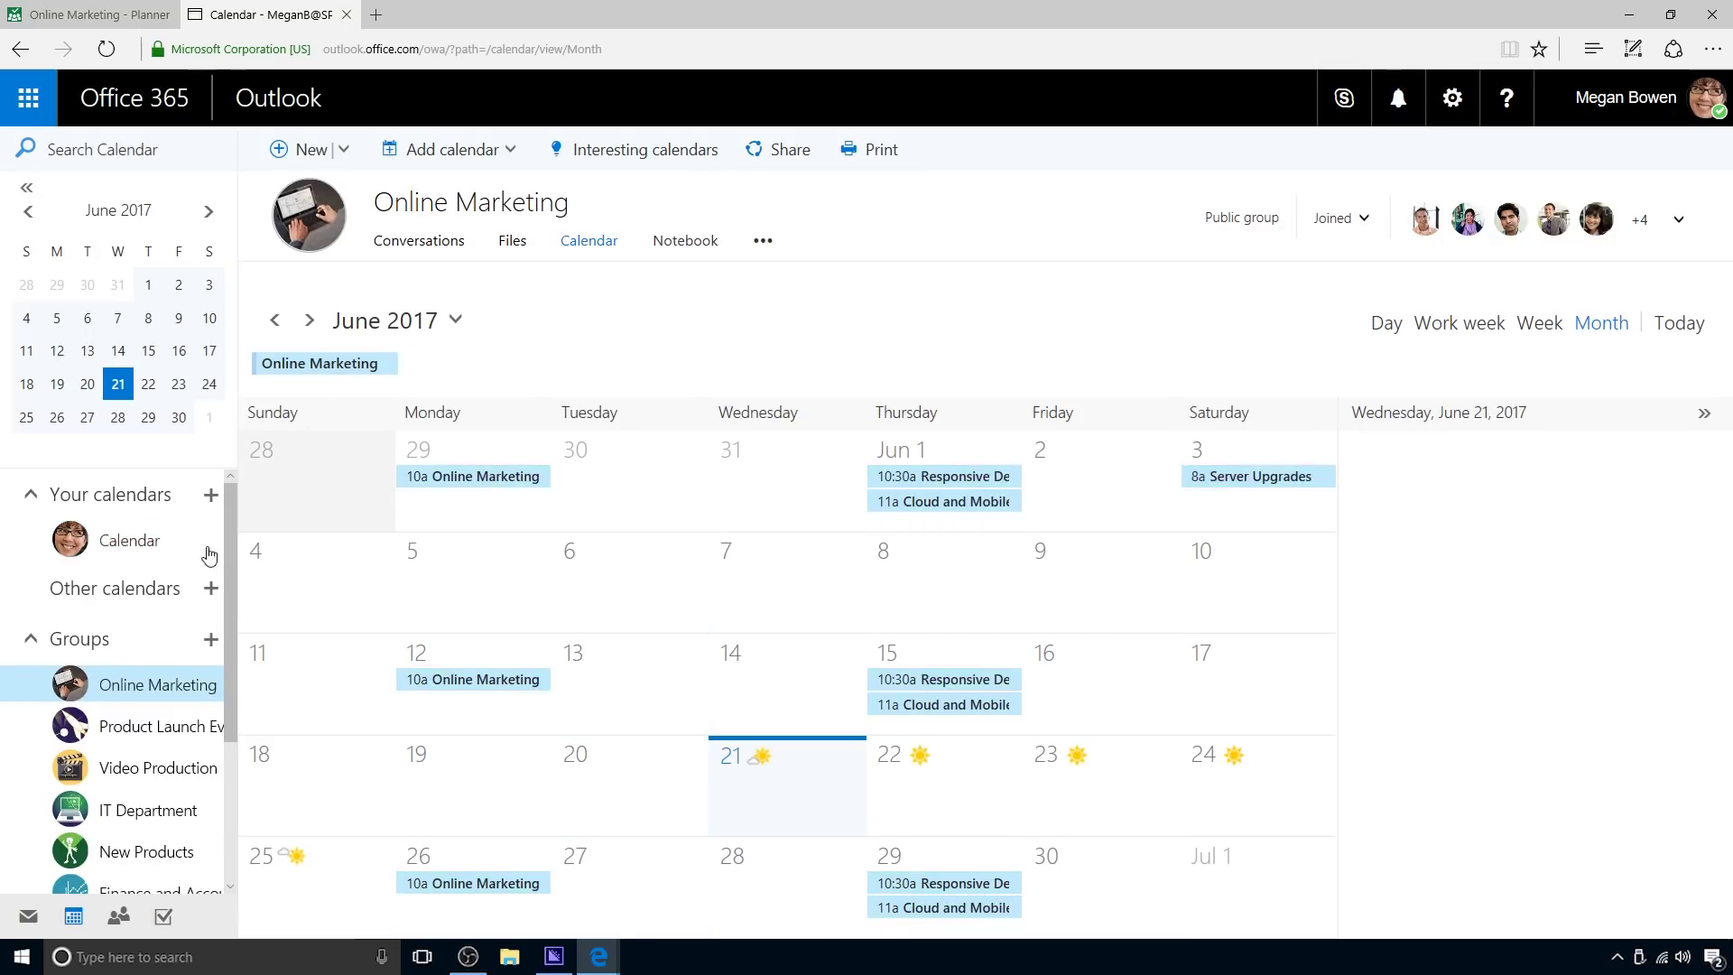
left_click_drag(225, 551, 242, 699)
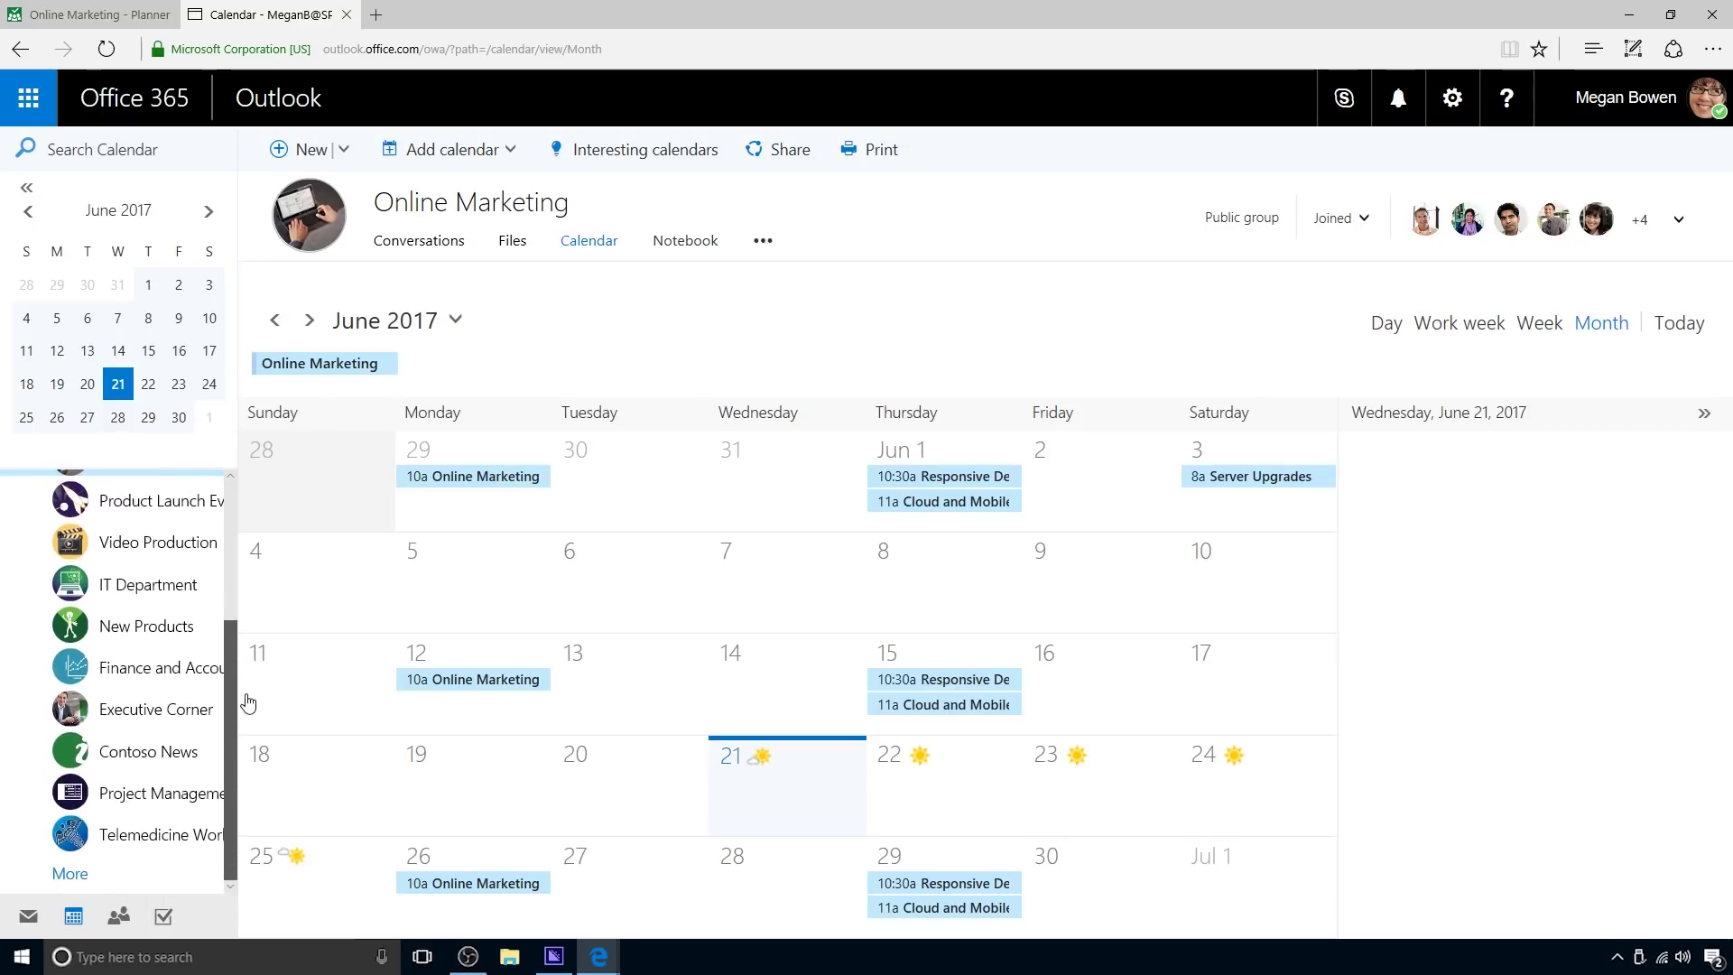
Overlay and then remove the Engineering calendar, and show the personal Calendar again.
left_click(72, 874)
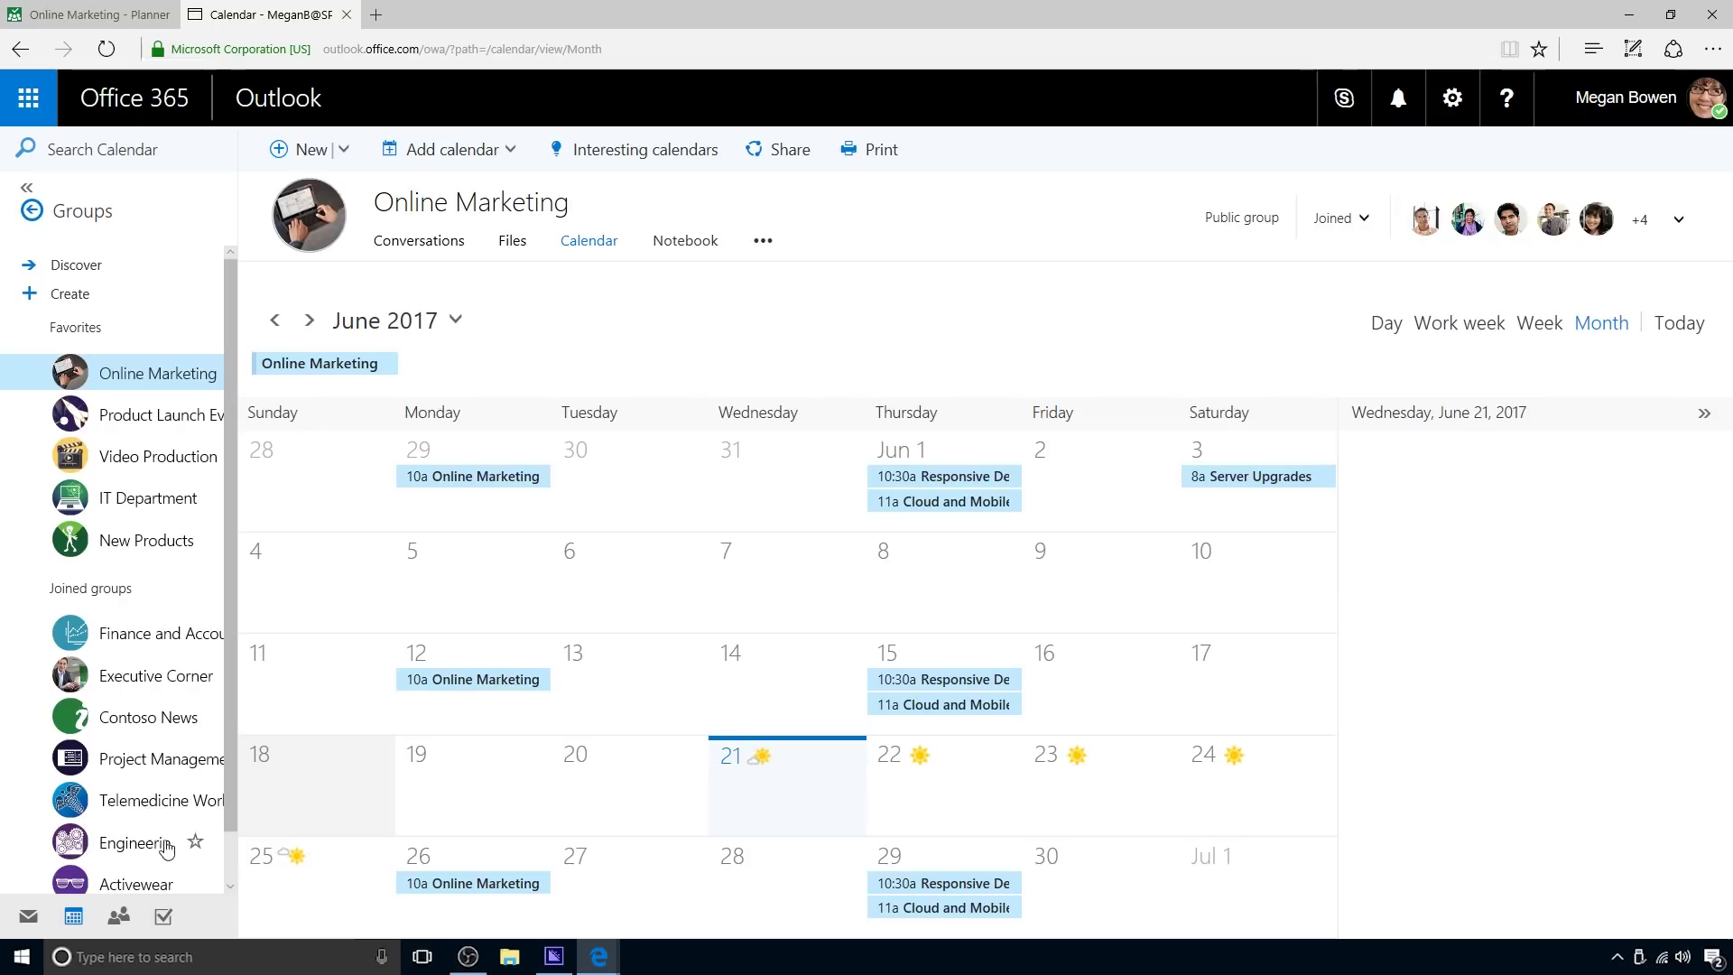
left_click(150, 850)
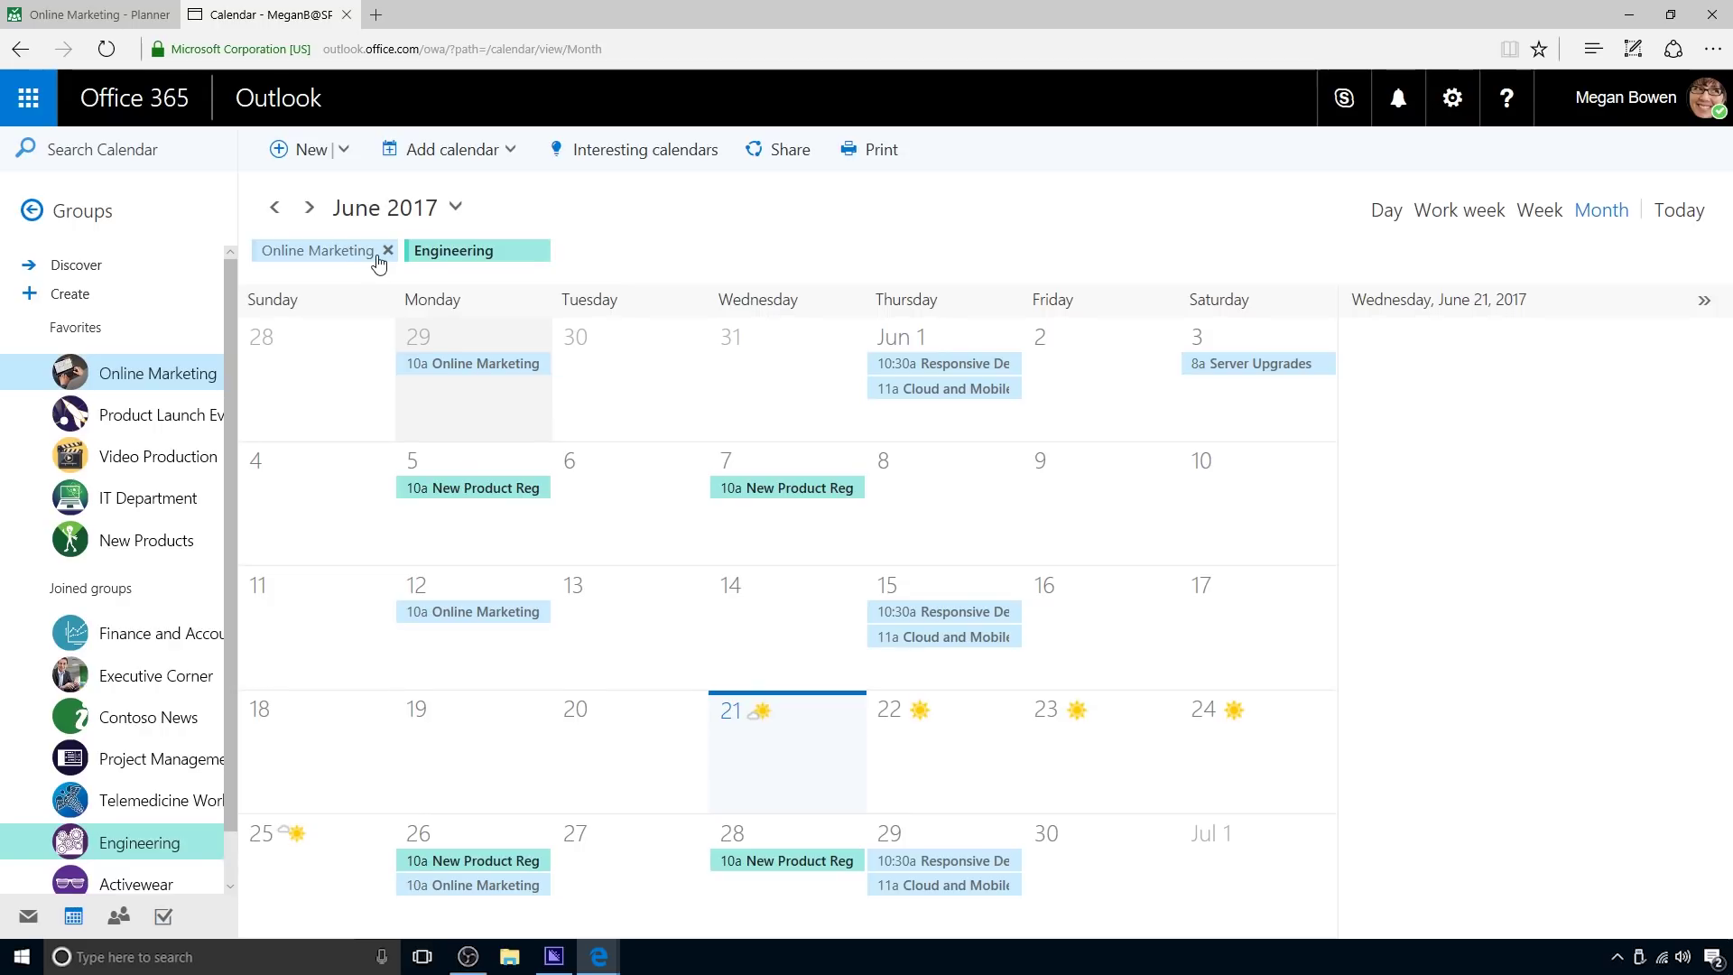
left_click(151, 843)
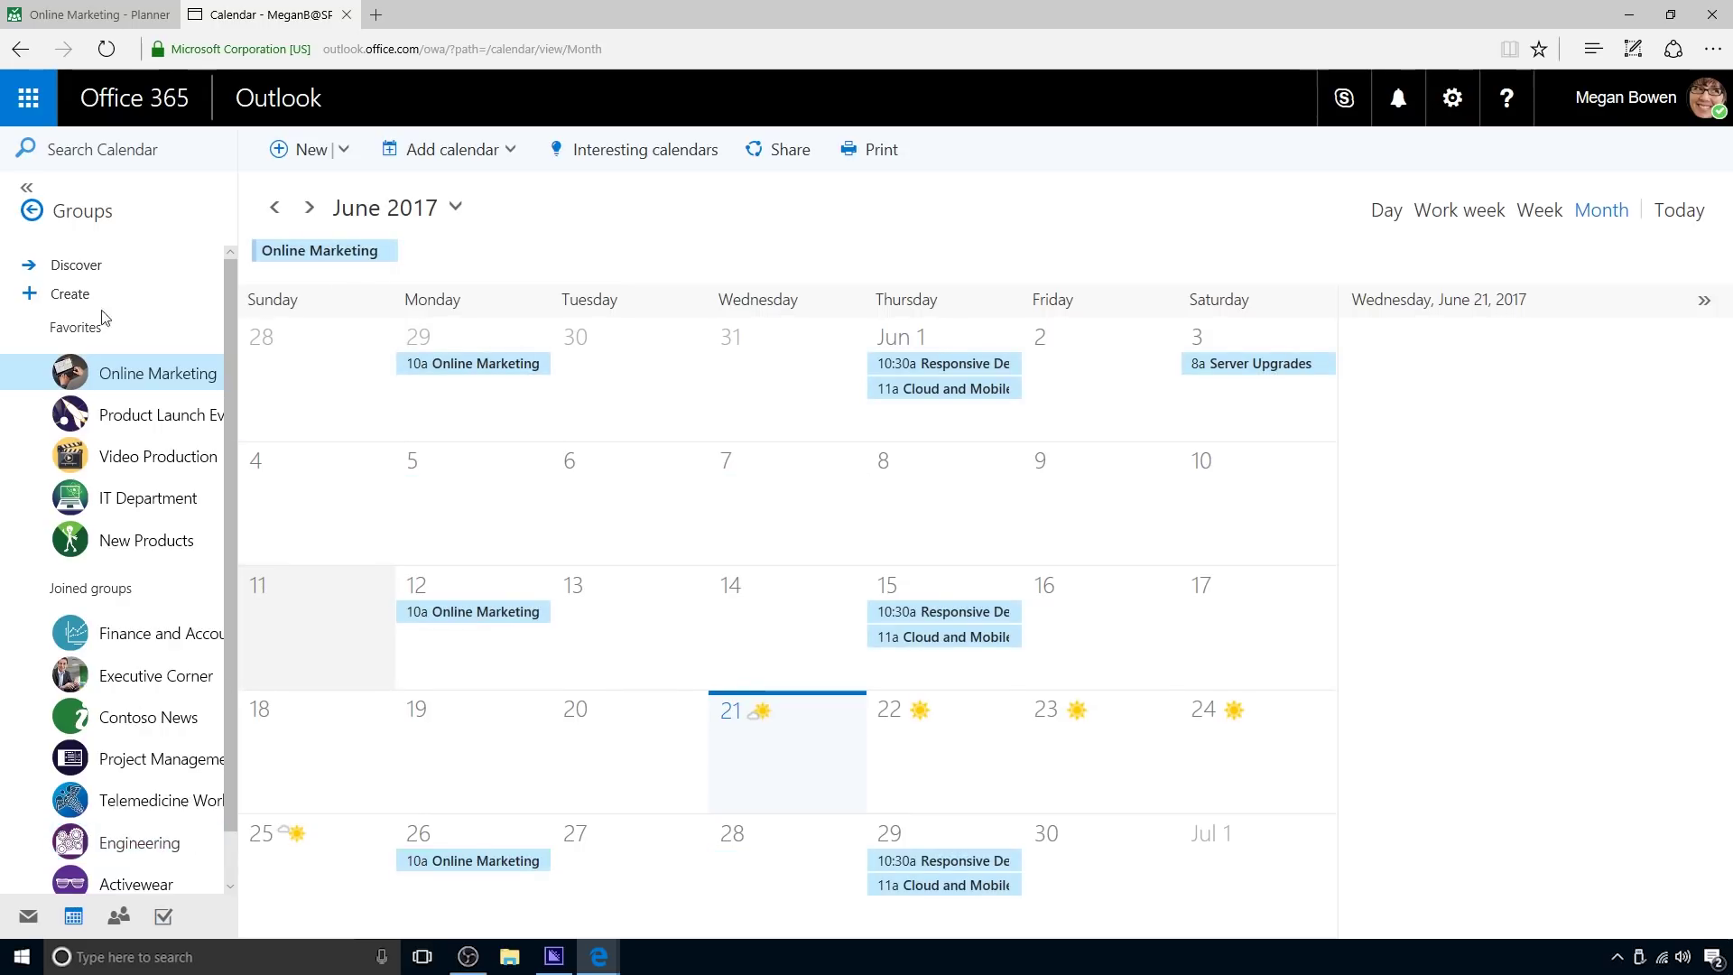
left_click(32, 215)
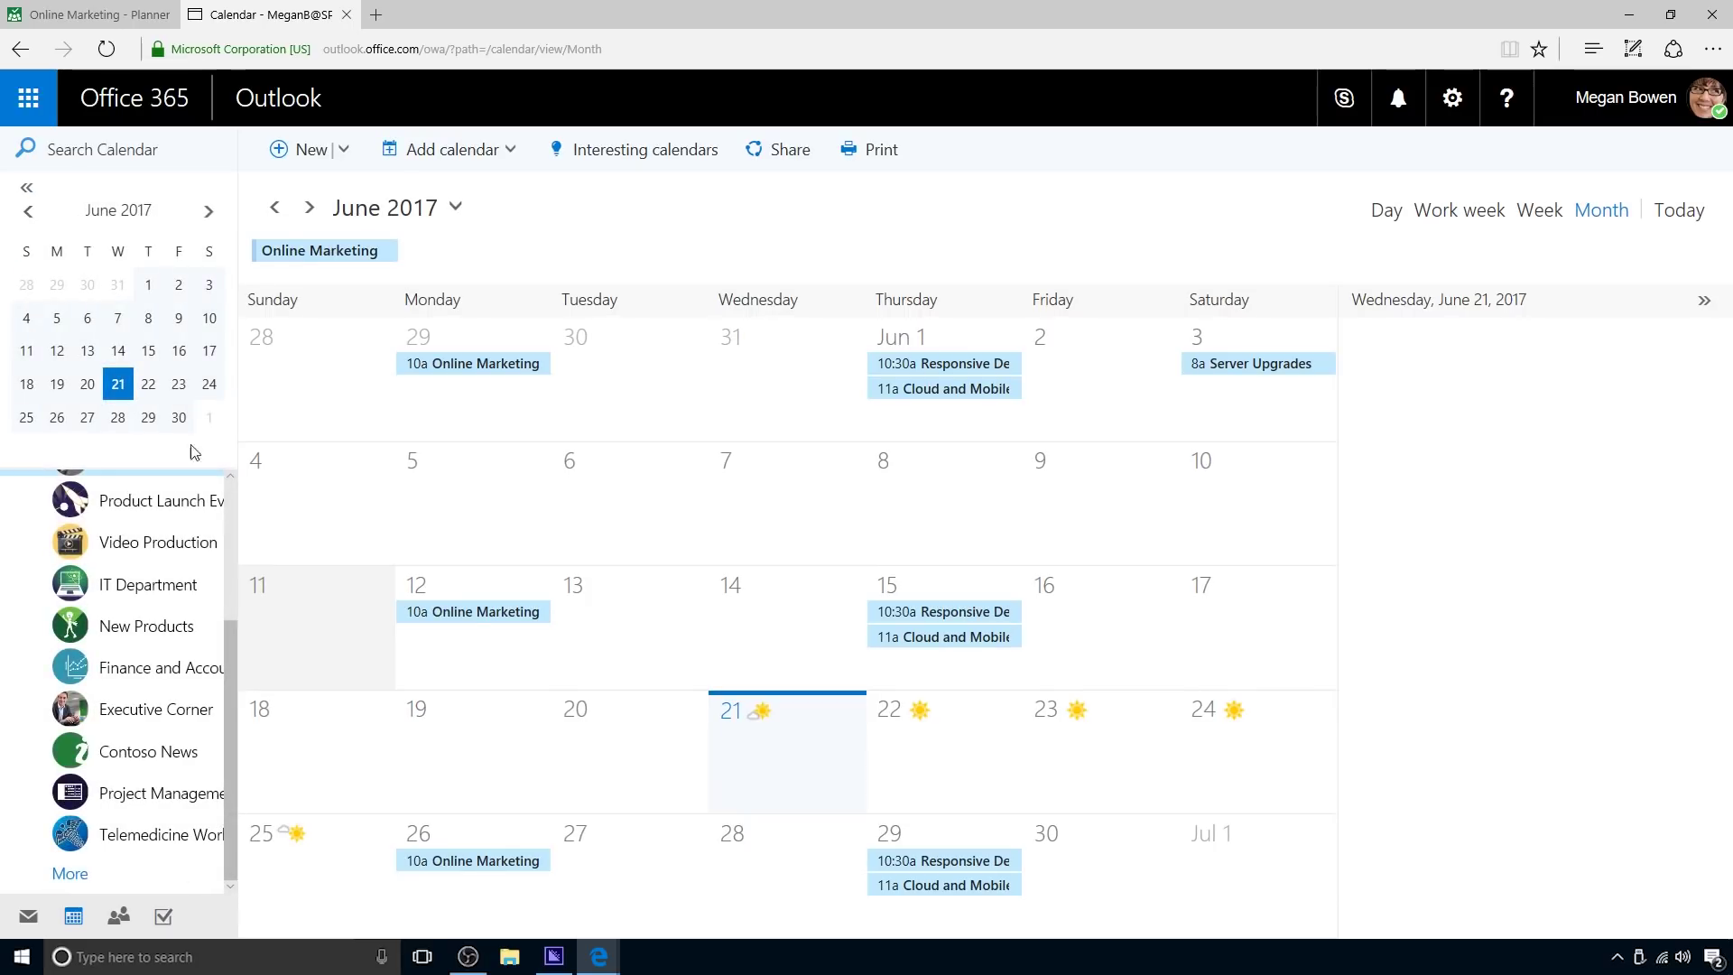
left_click_drag(231, 621, 230, 537)
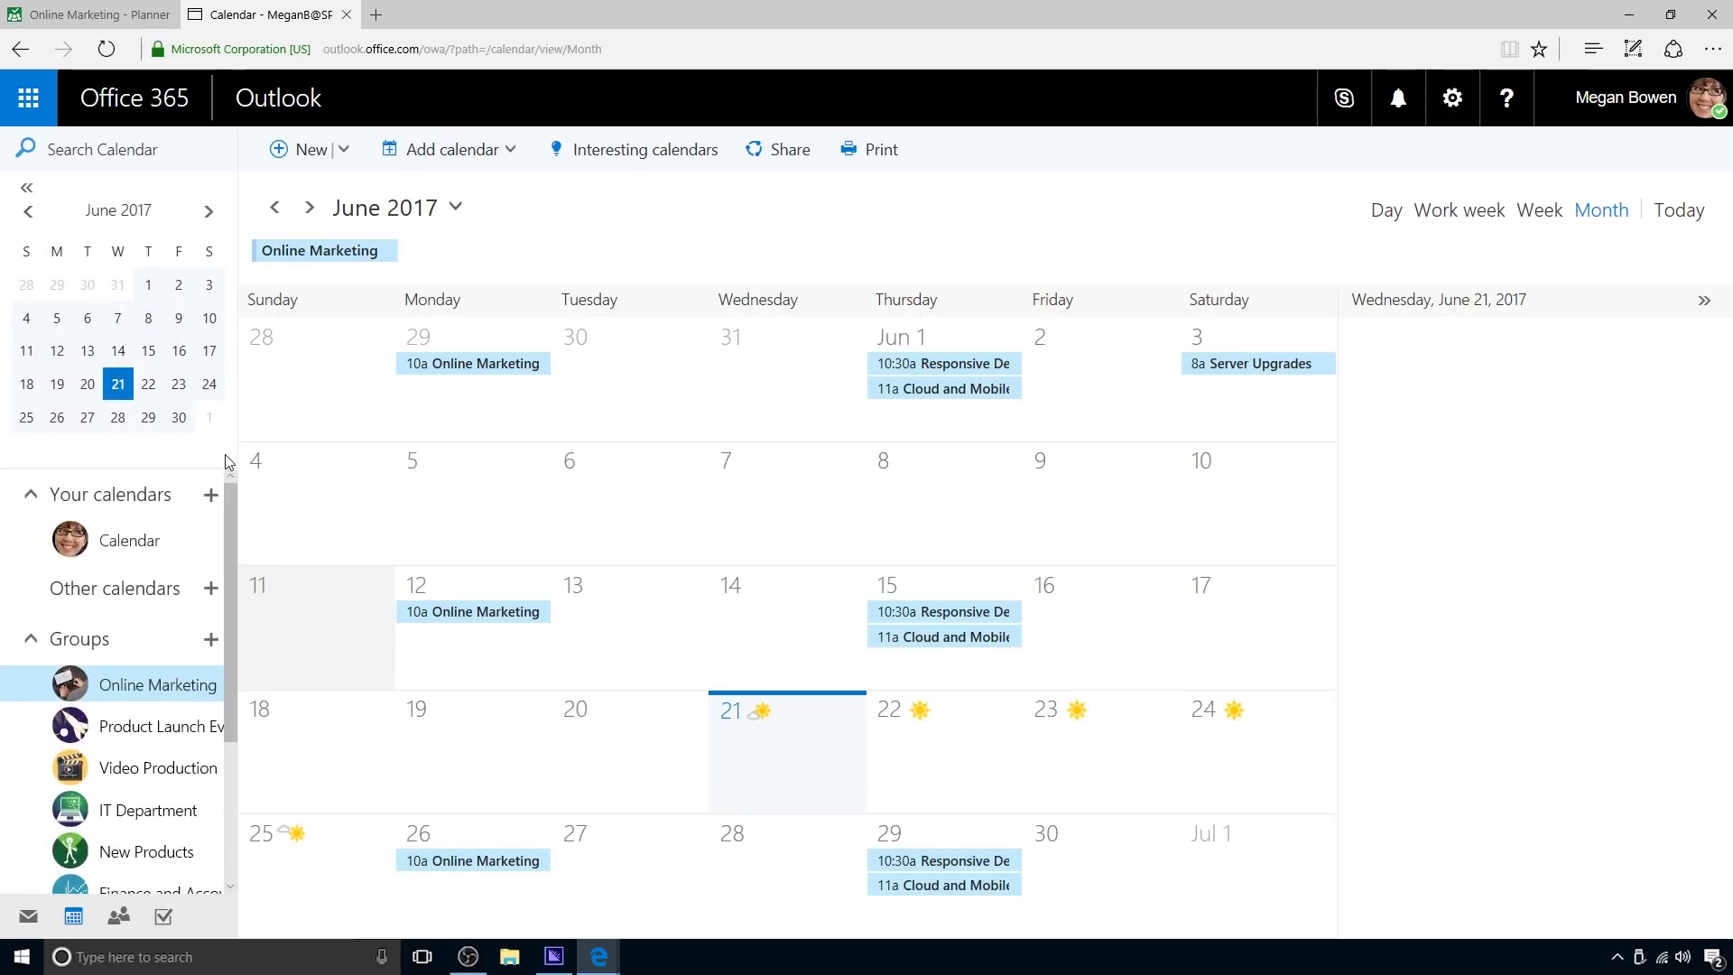
left_click(162, 545)
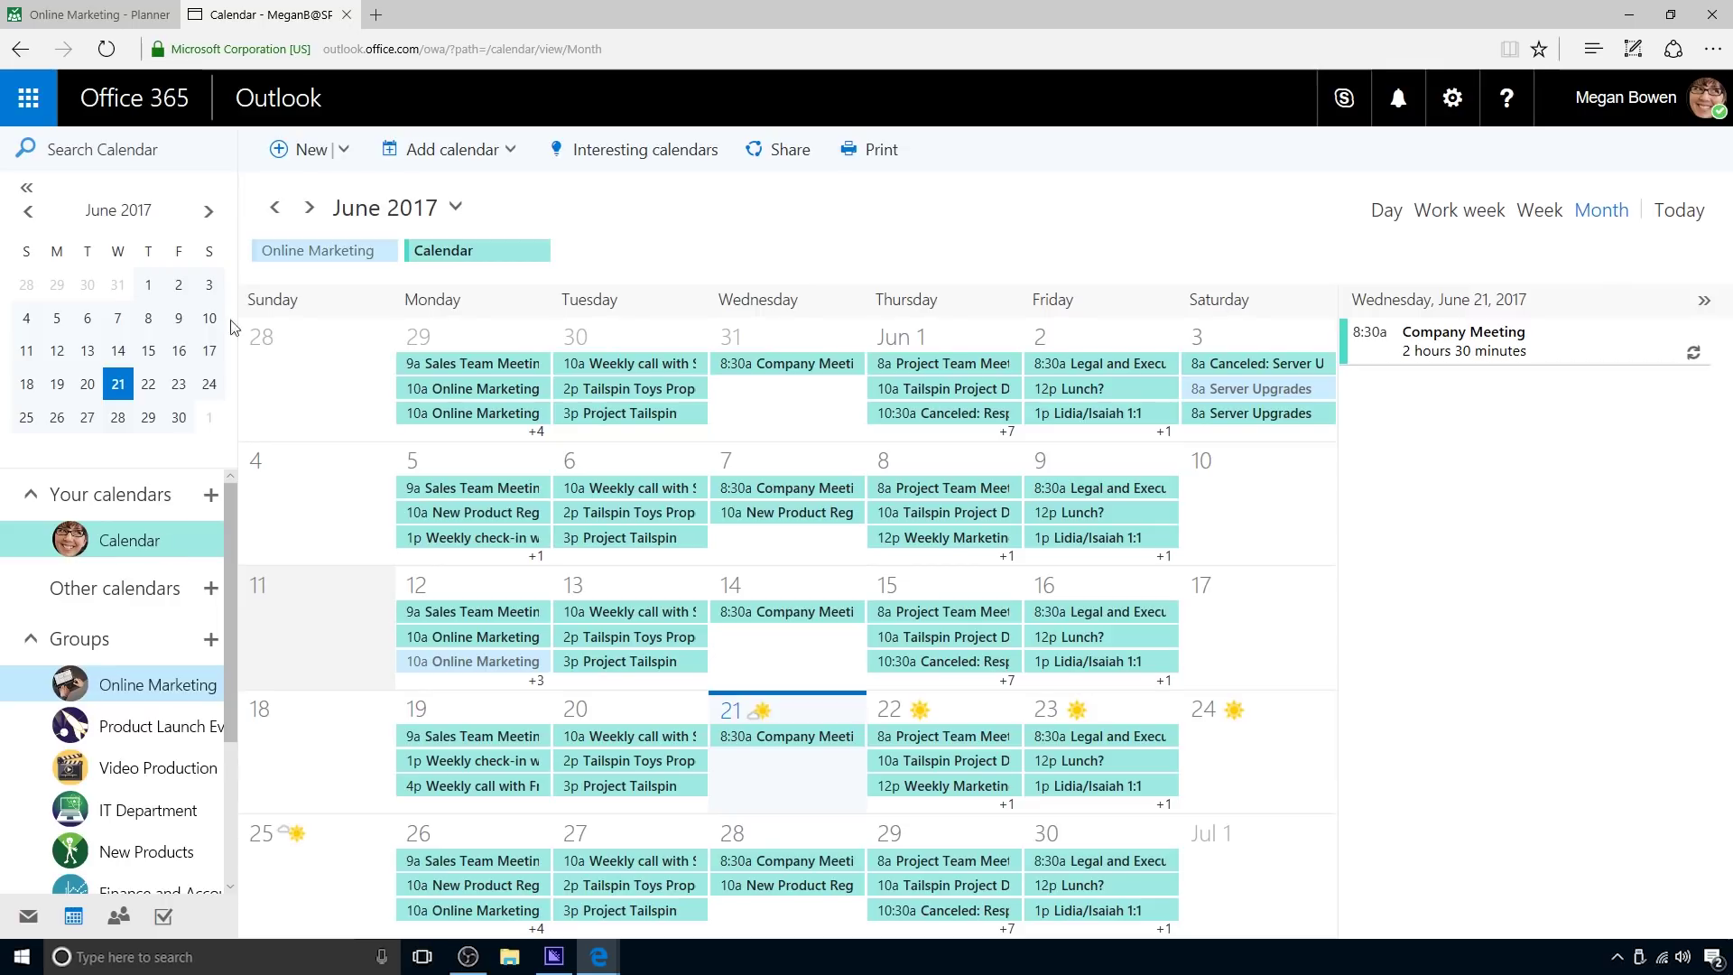
Close the calendar, open the group's Conversation from the plan, and open the Product Launch Marketing attachment.
left_click(346, 16)
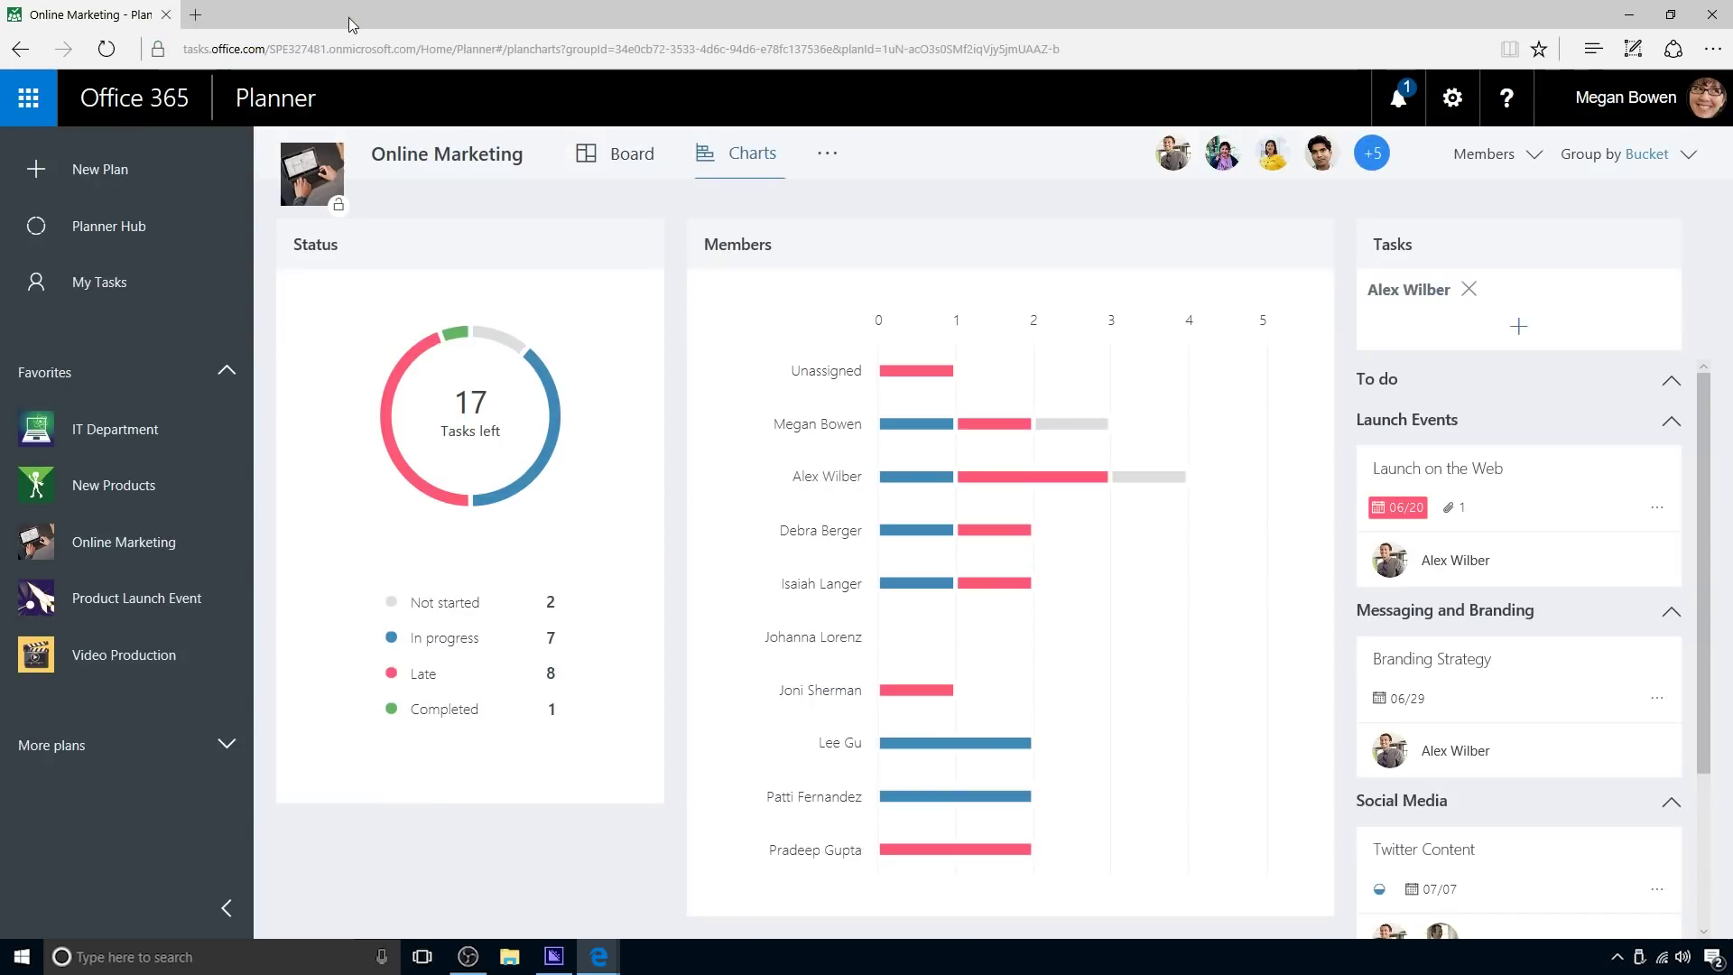
left_click(825, 154)
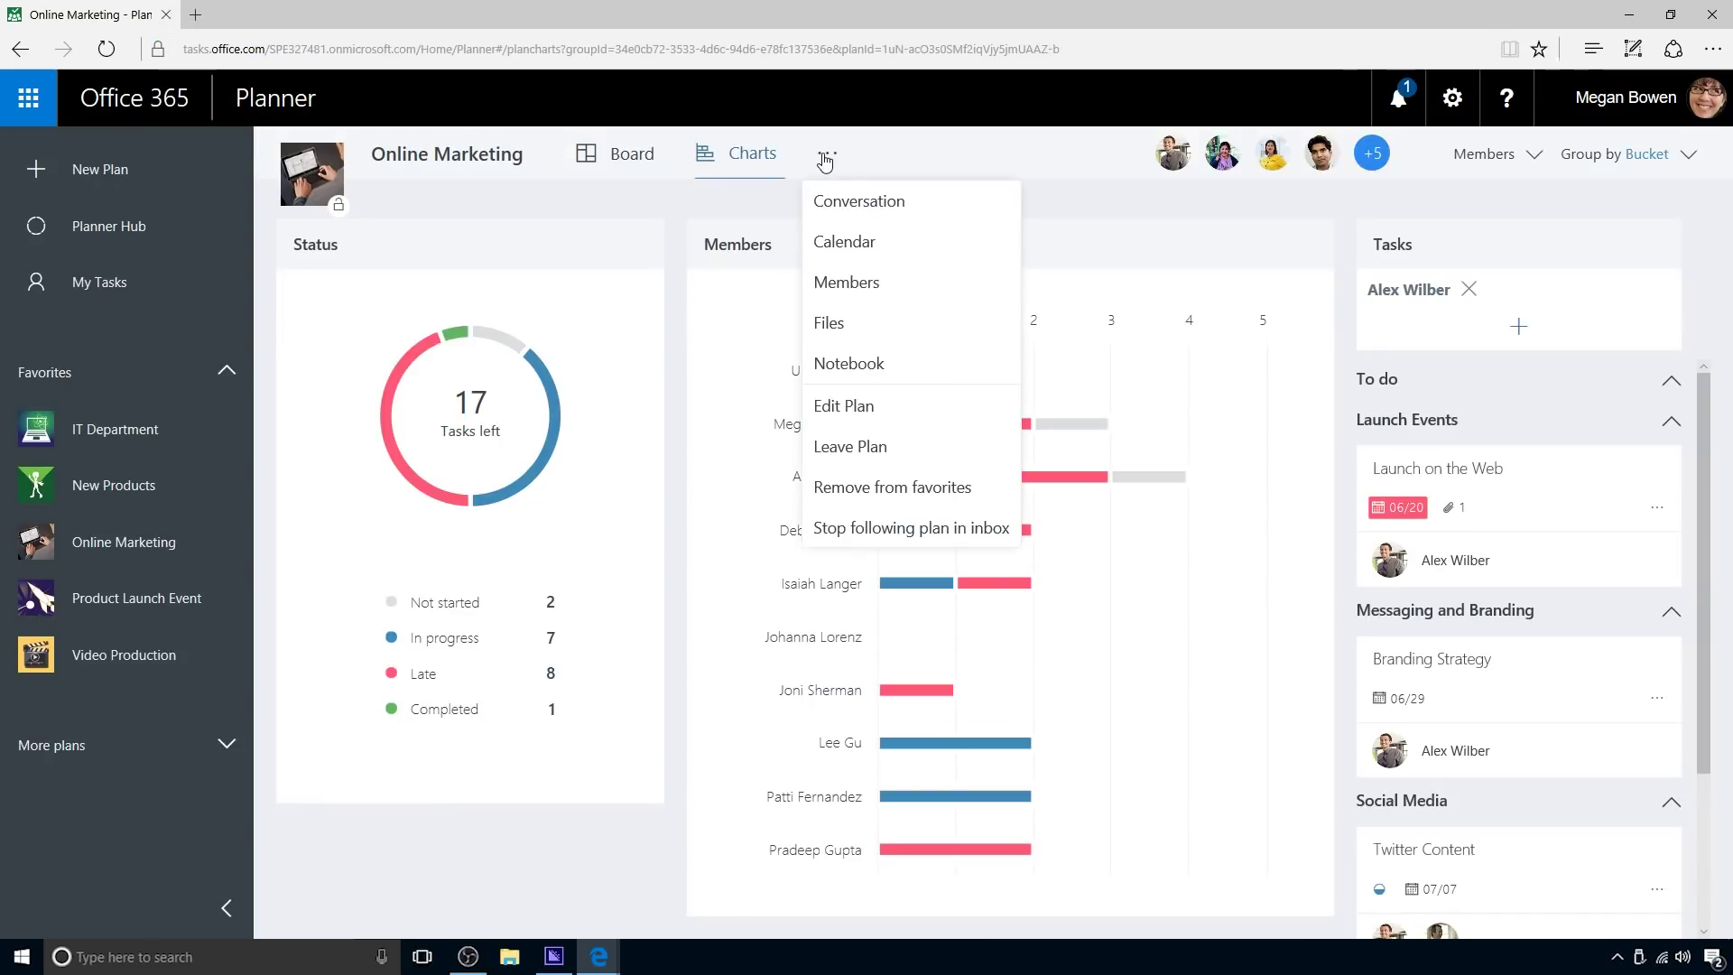
left_click(932, 215)
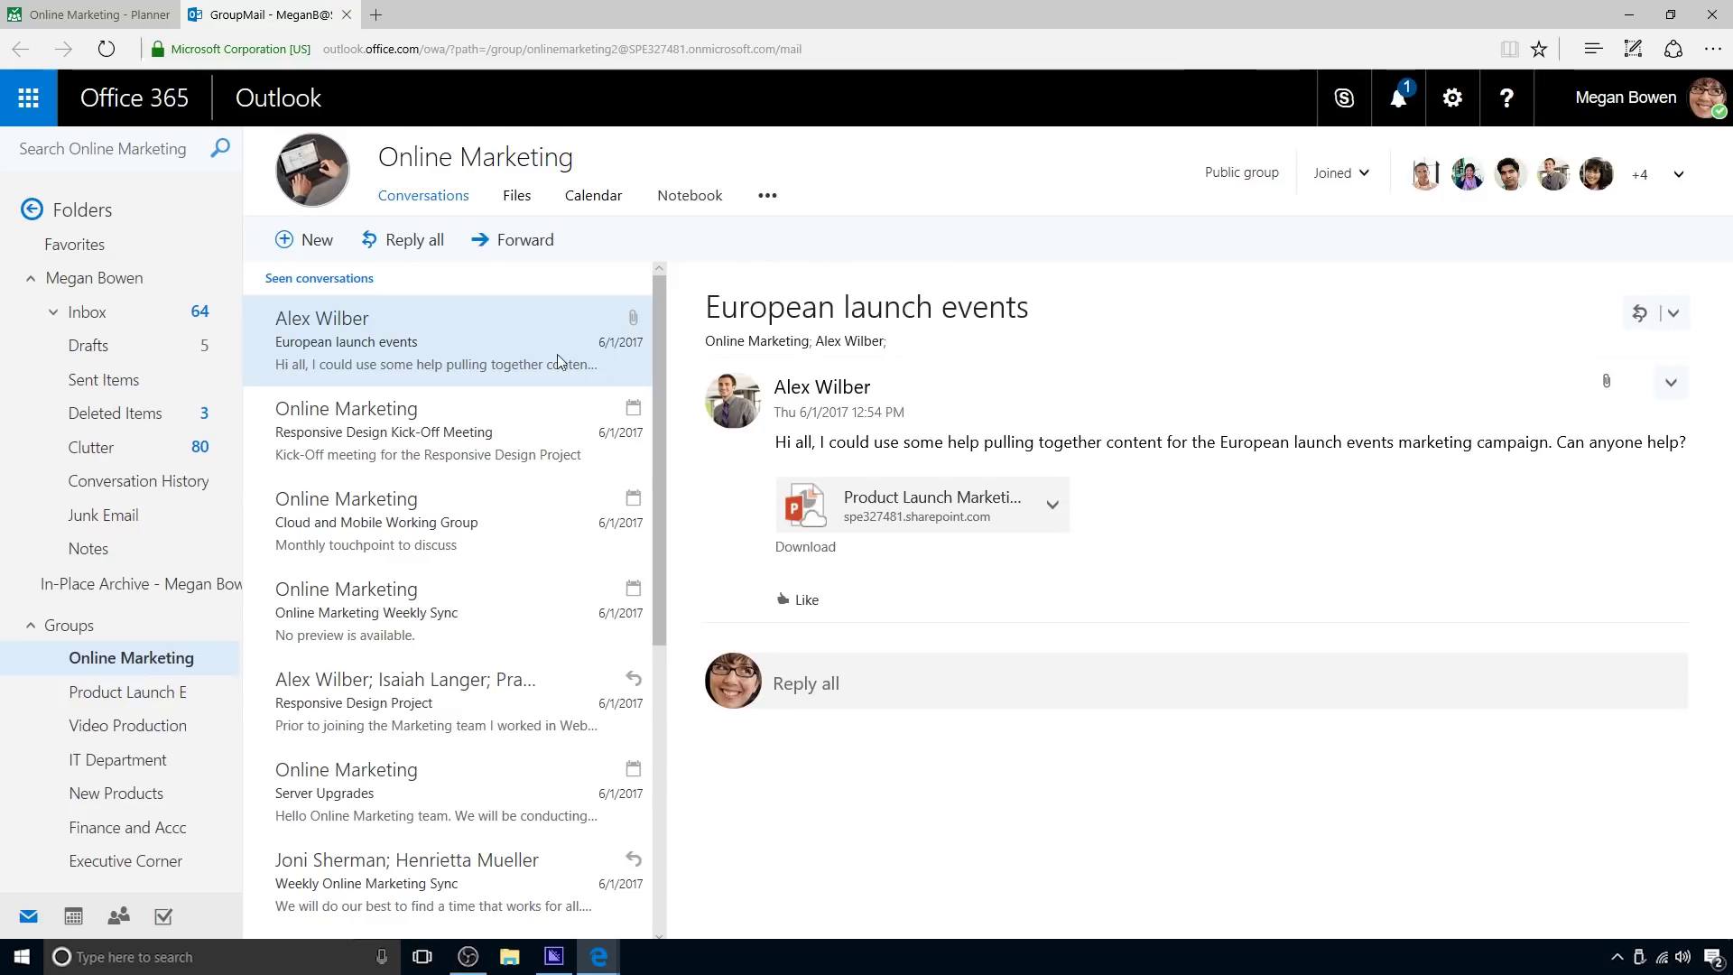
left_click(816, 504)
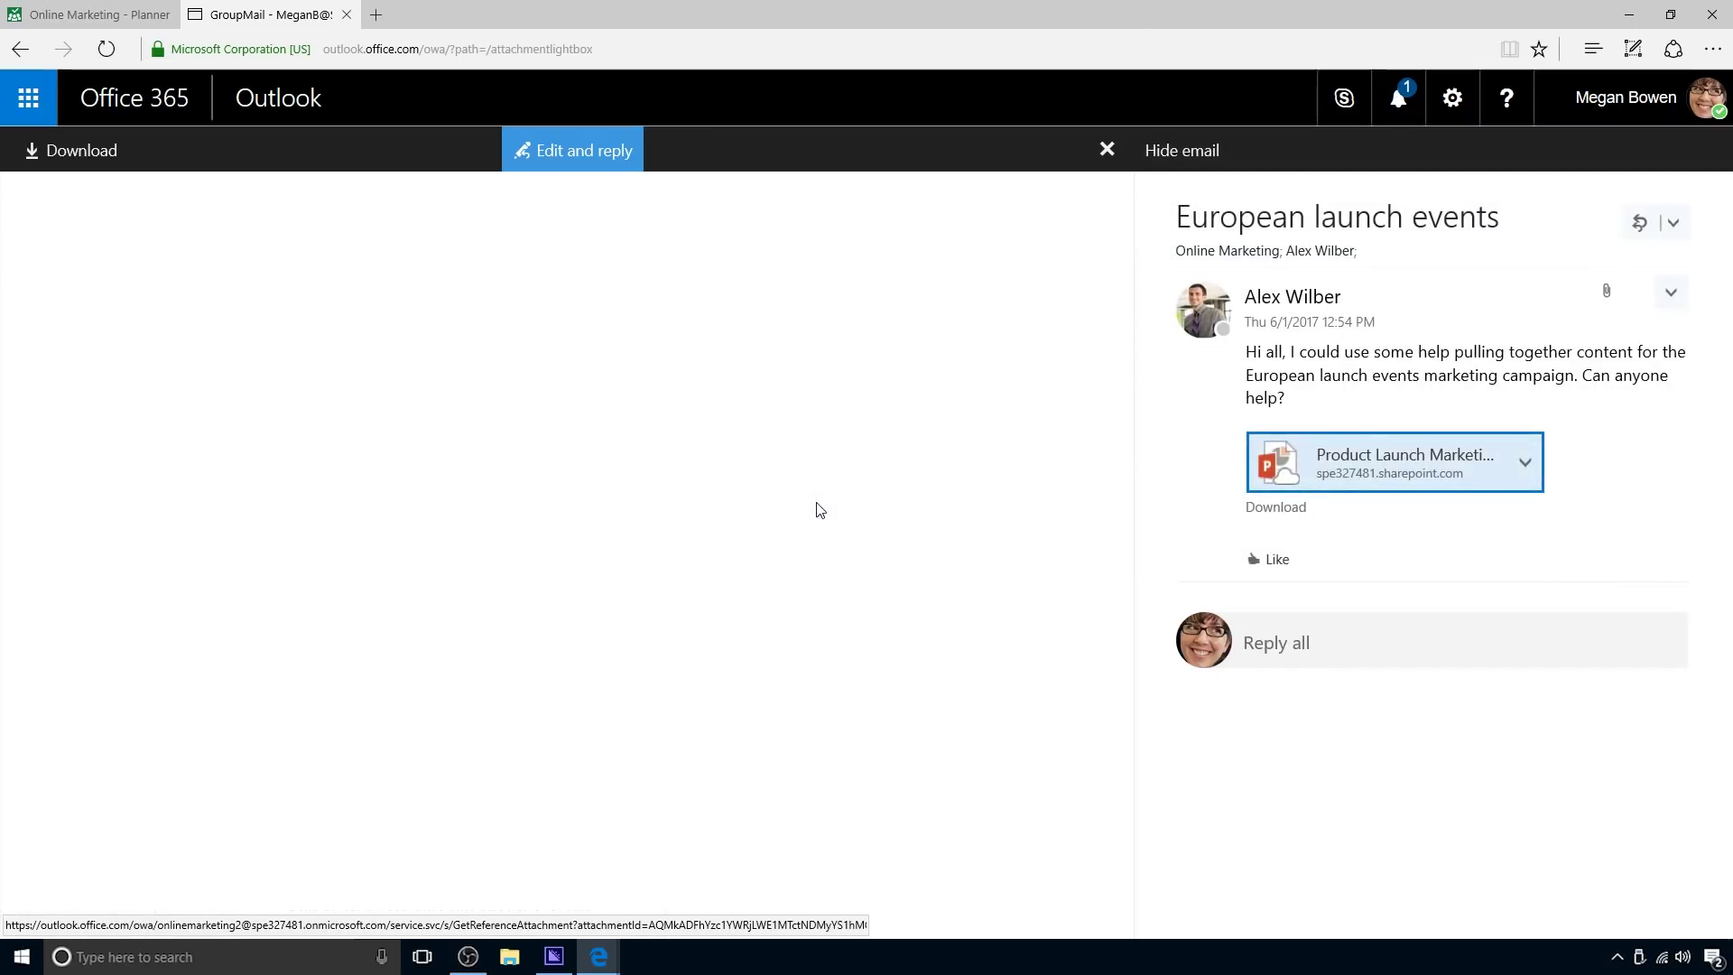
Edit the deck while replying and make the PRODUCT LAUNCH title blue.
left_click(600, 166)
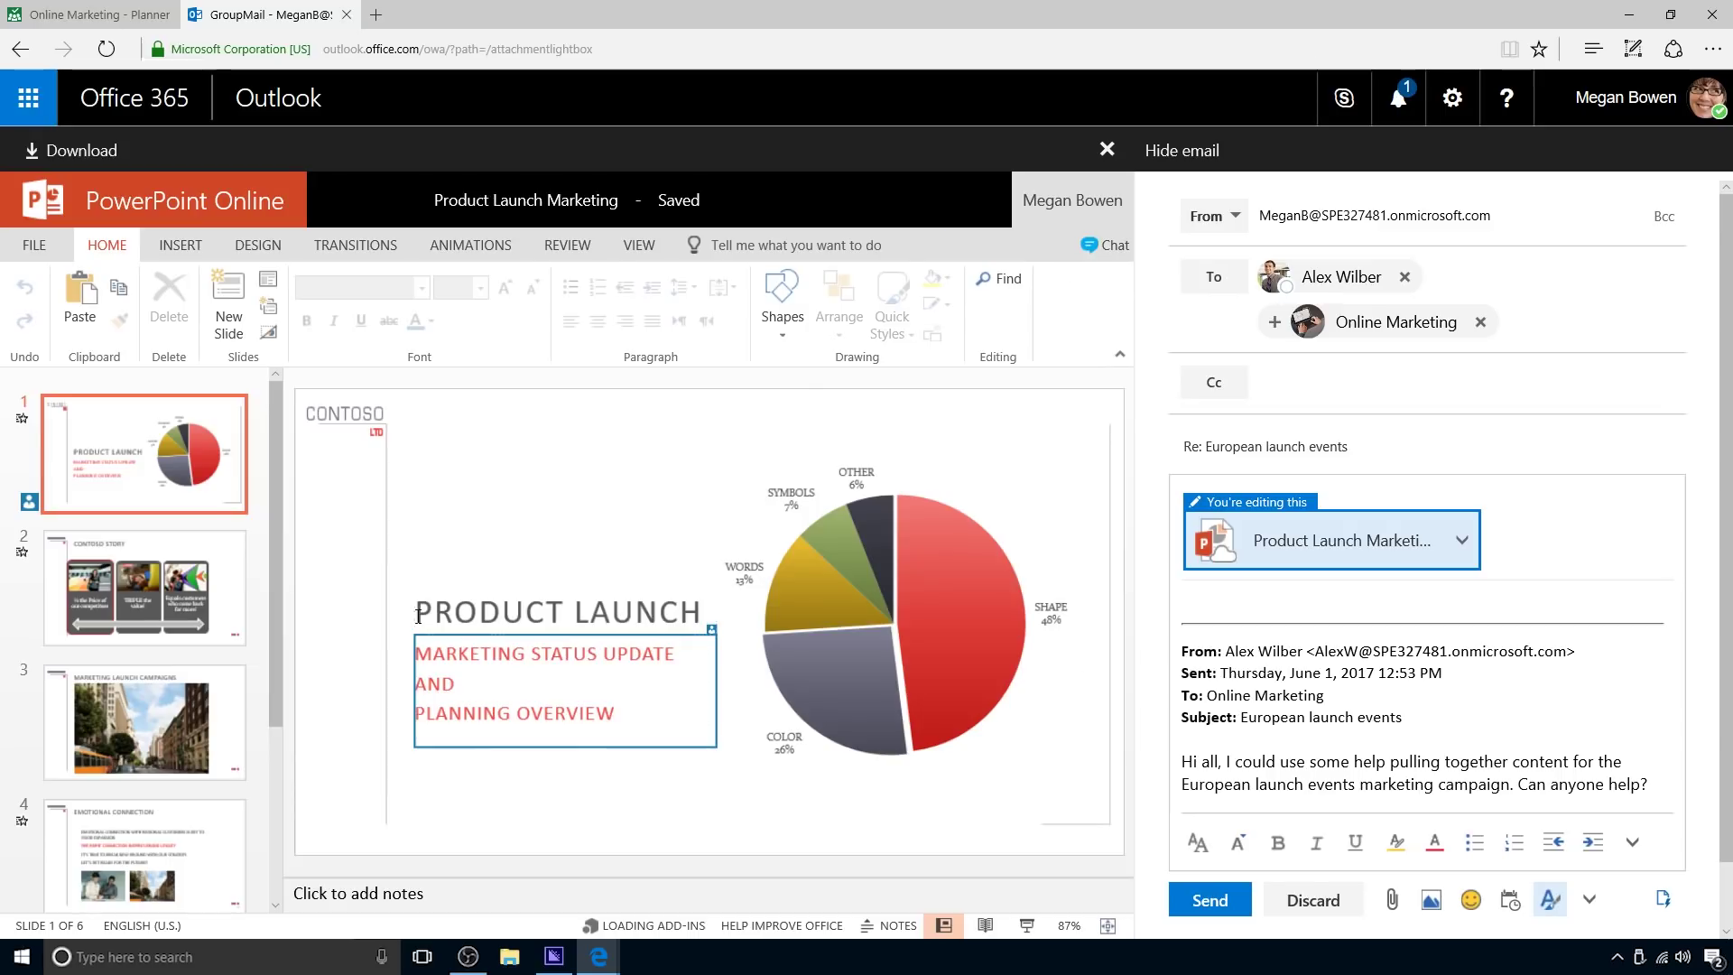
left_click_drag(418, 615, 668, 596)
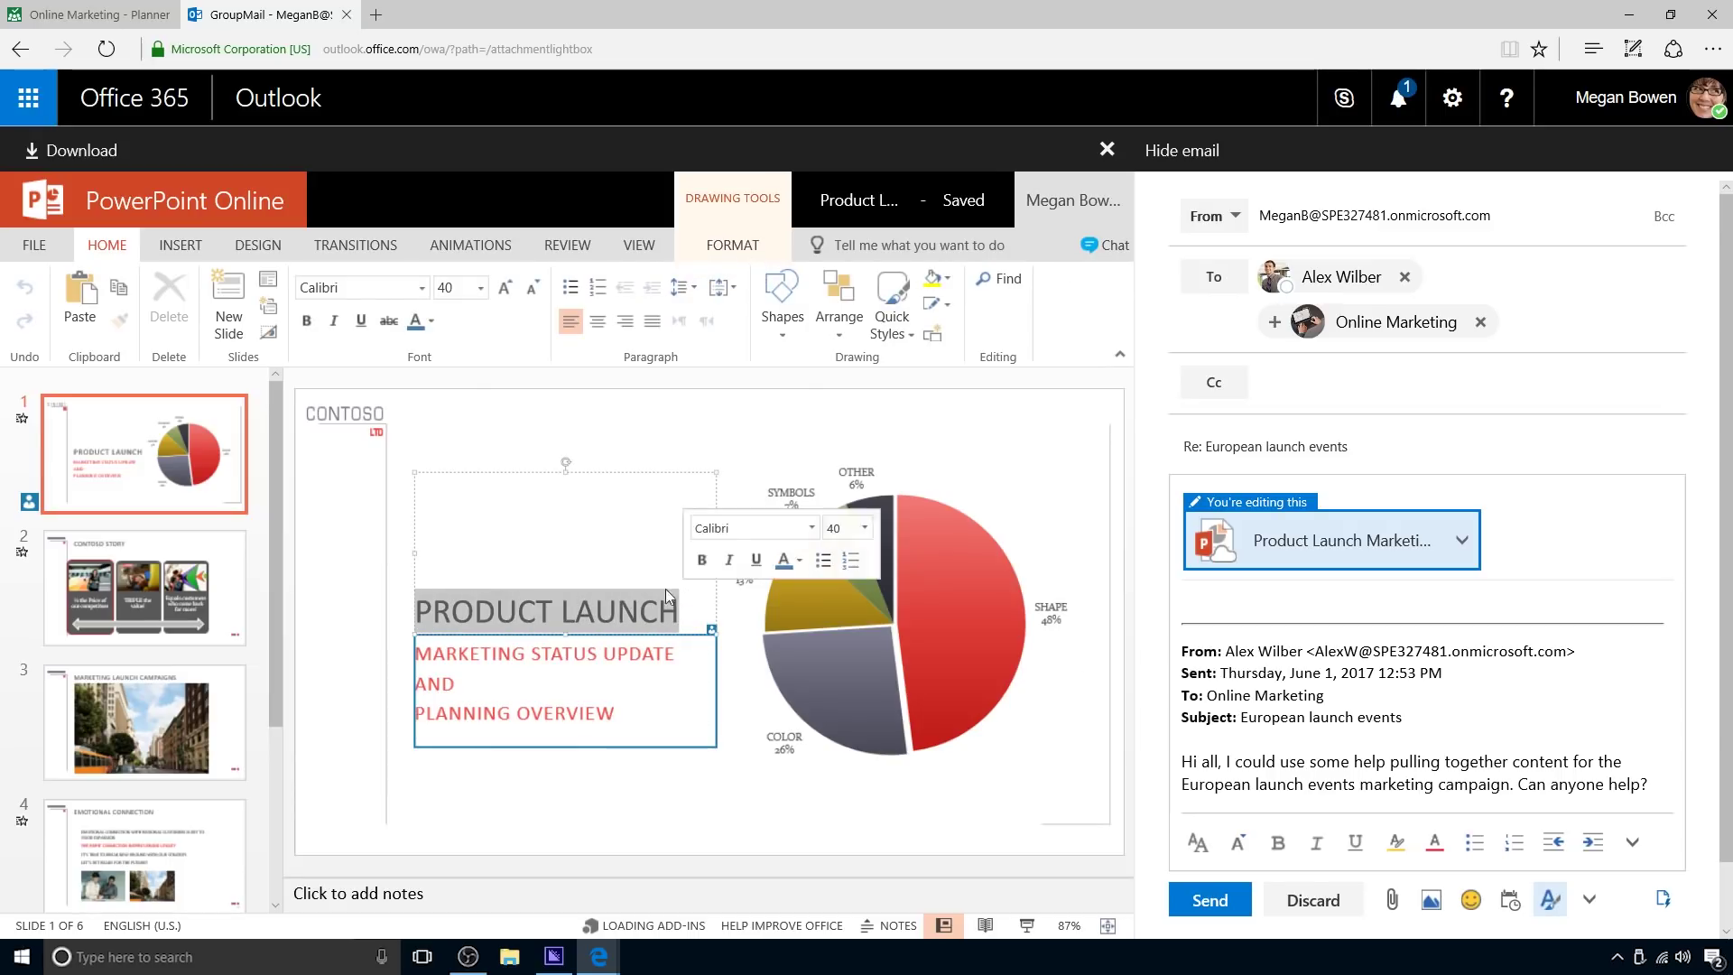
left_click(431, 321)
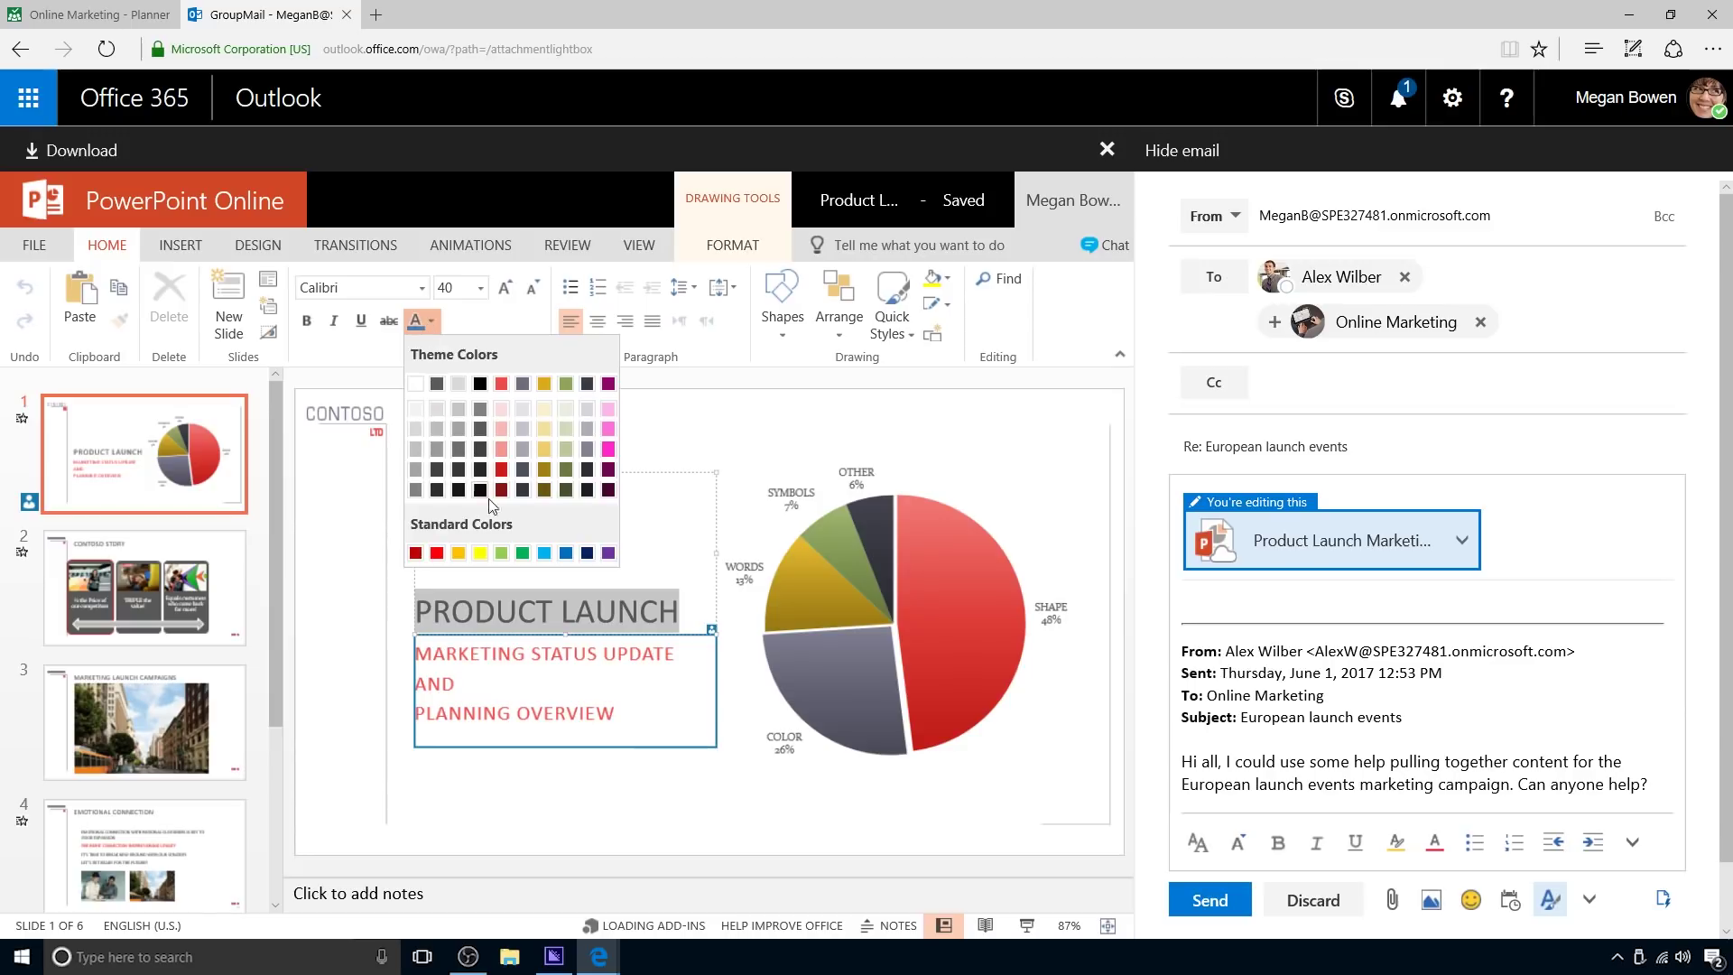
left_click(566, 552)
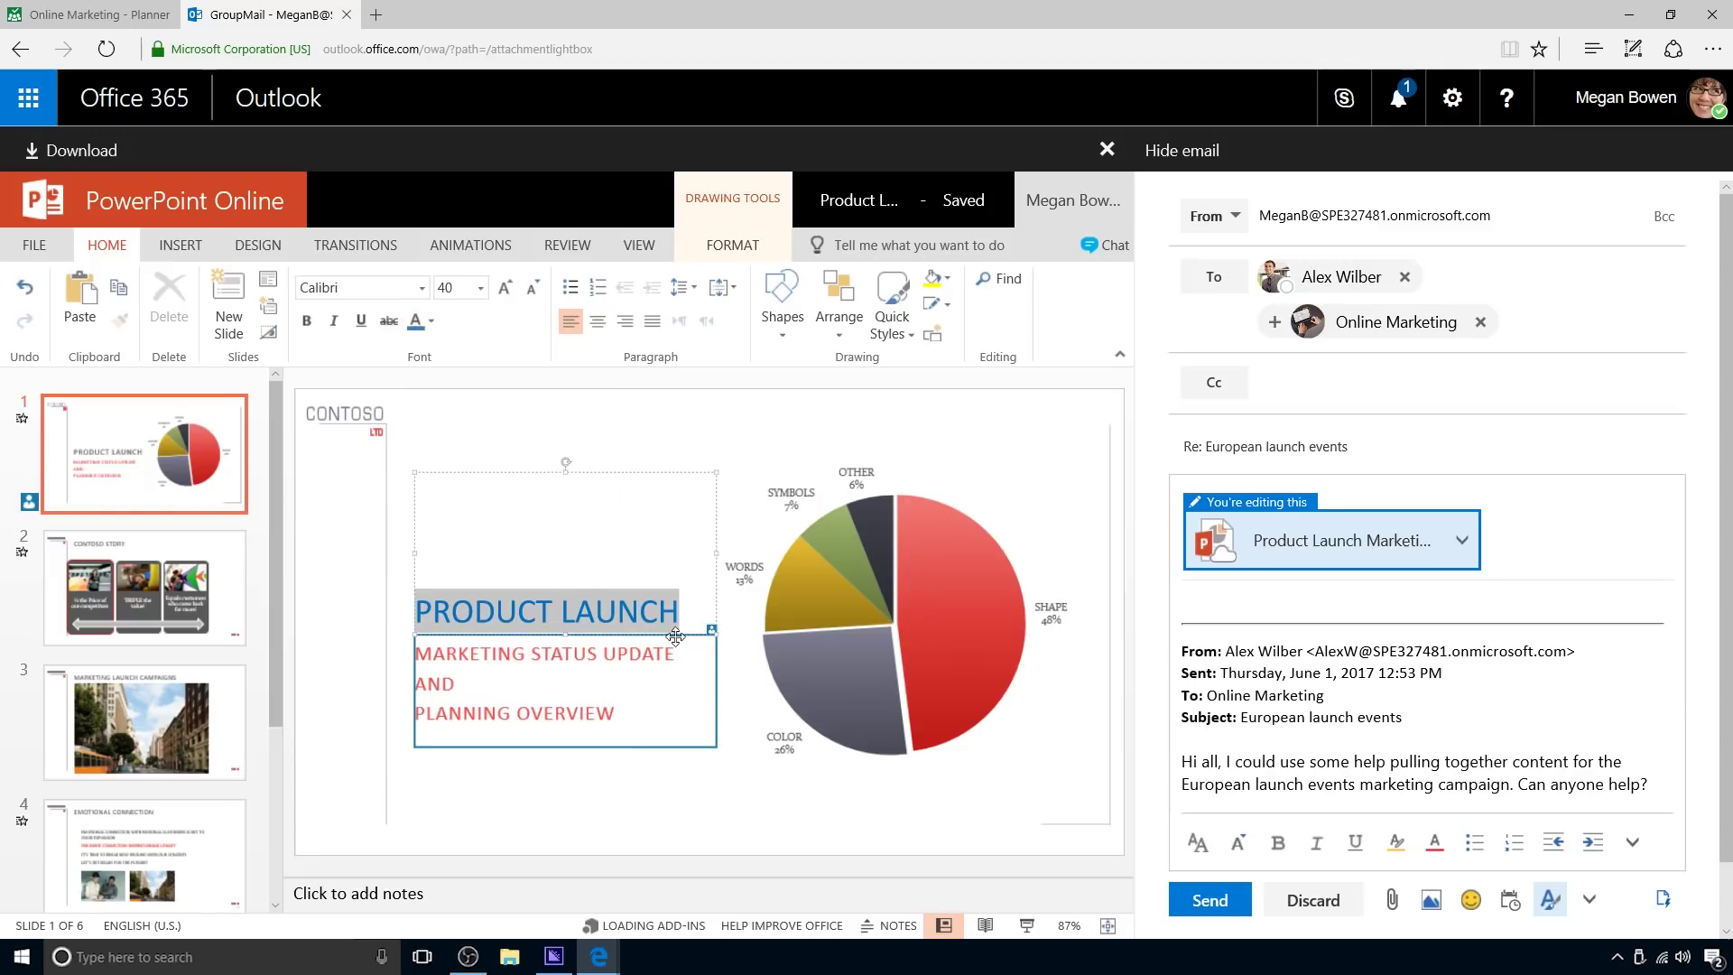
Narrow the title box so it wraps onto two lines, then switch to the co-author's window.
left_click_drag(716, 552, 612, 561)
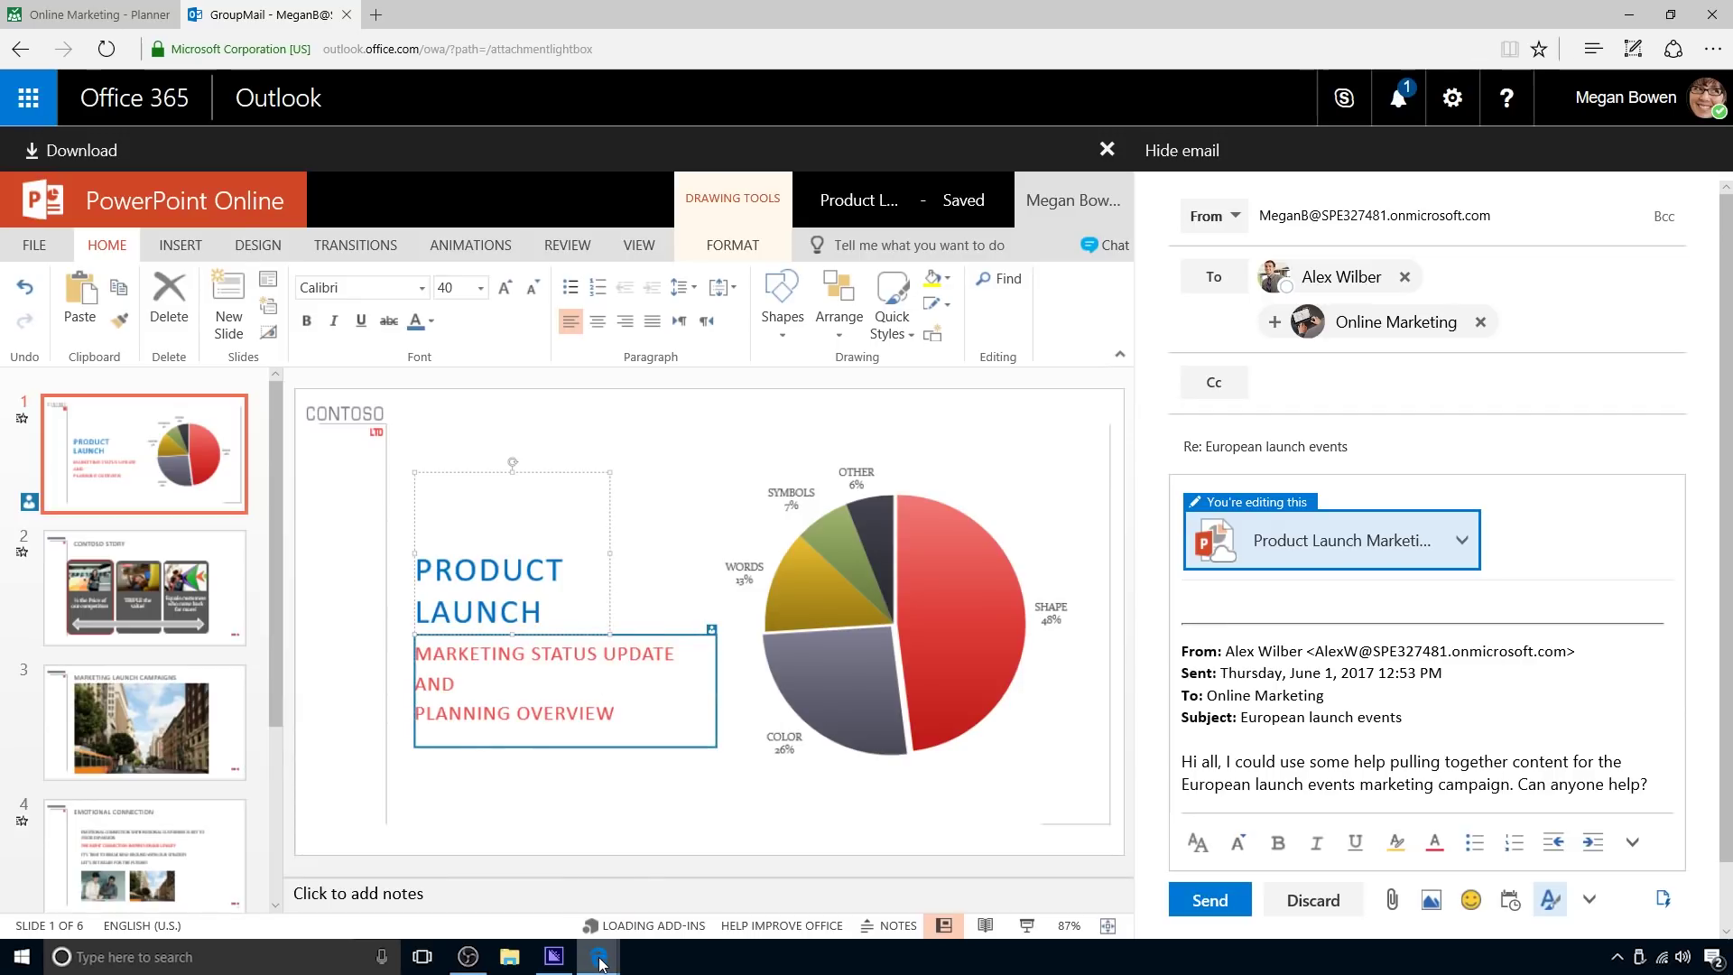
mouse_move(599, 962)
left_click(695, 903)
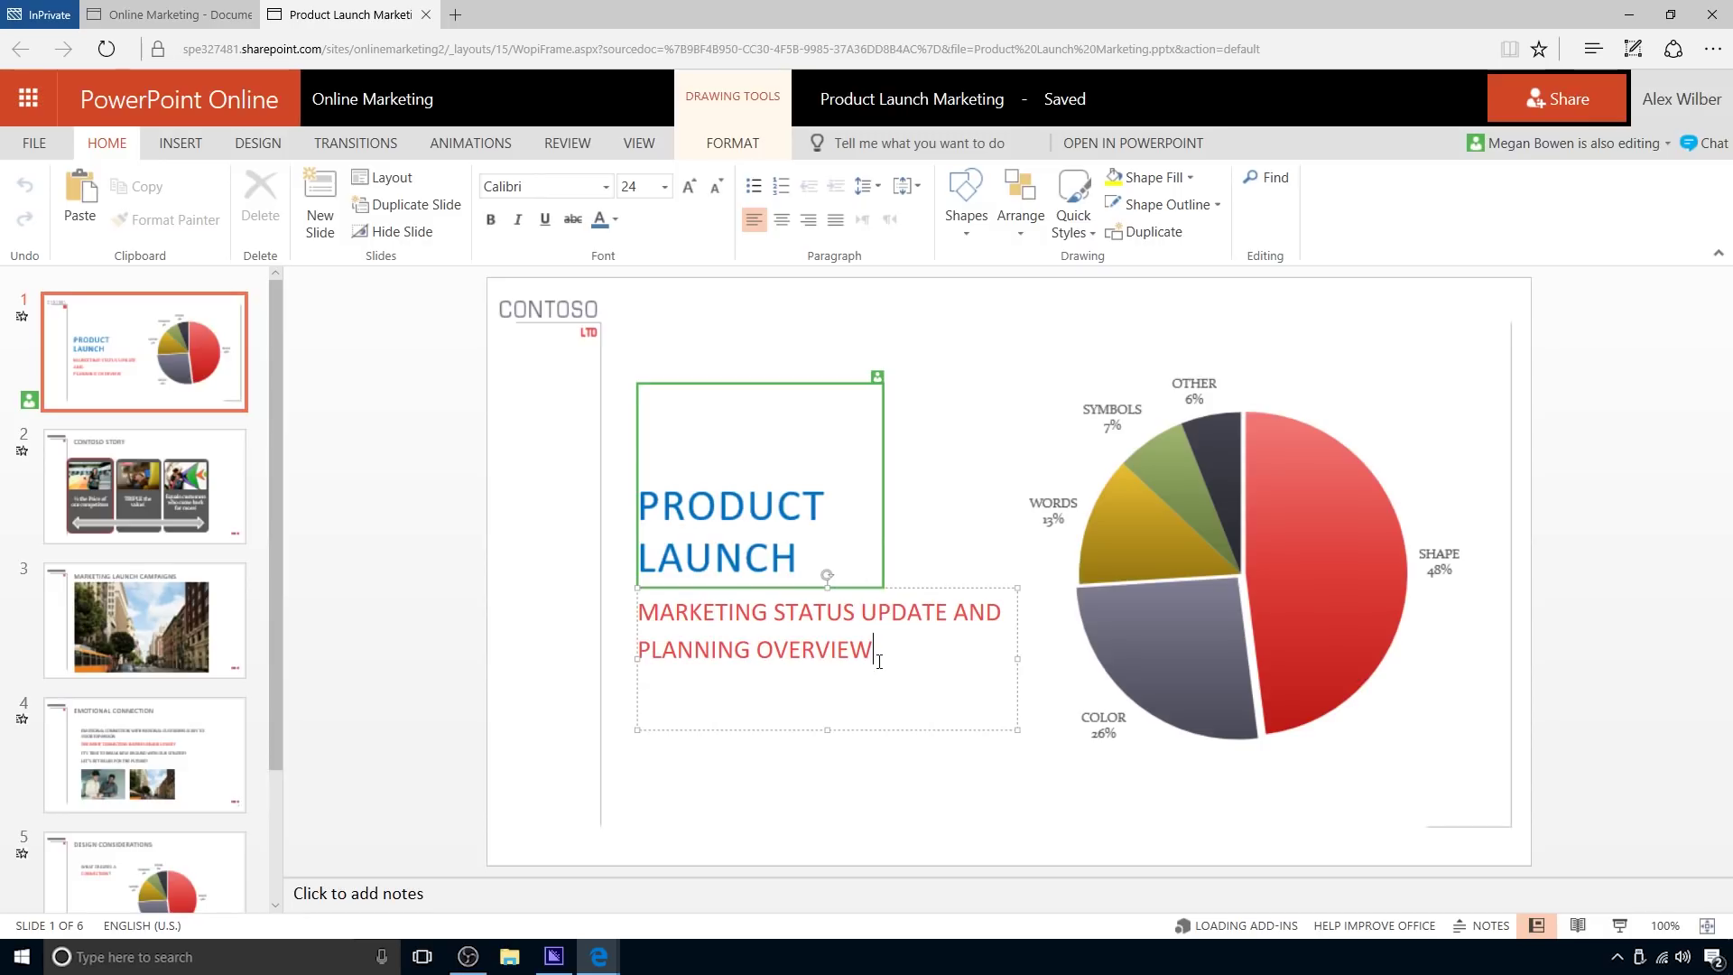
Replace the subtitle with 'HOW DO WE MAKE CONNECTIONS?' and bring the Outlook deck window forward.
left_click_drag(874, 650, 638, 614)
type("H")
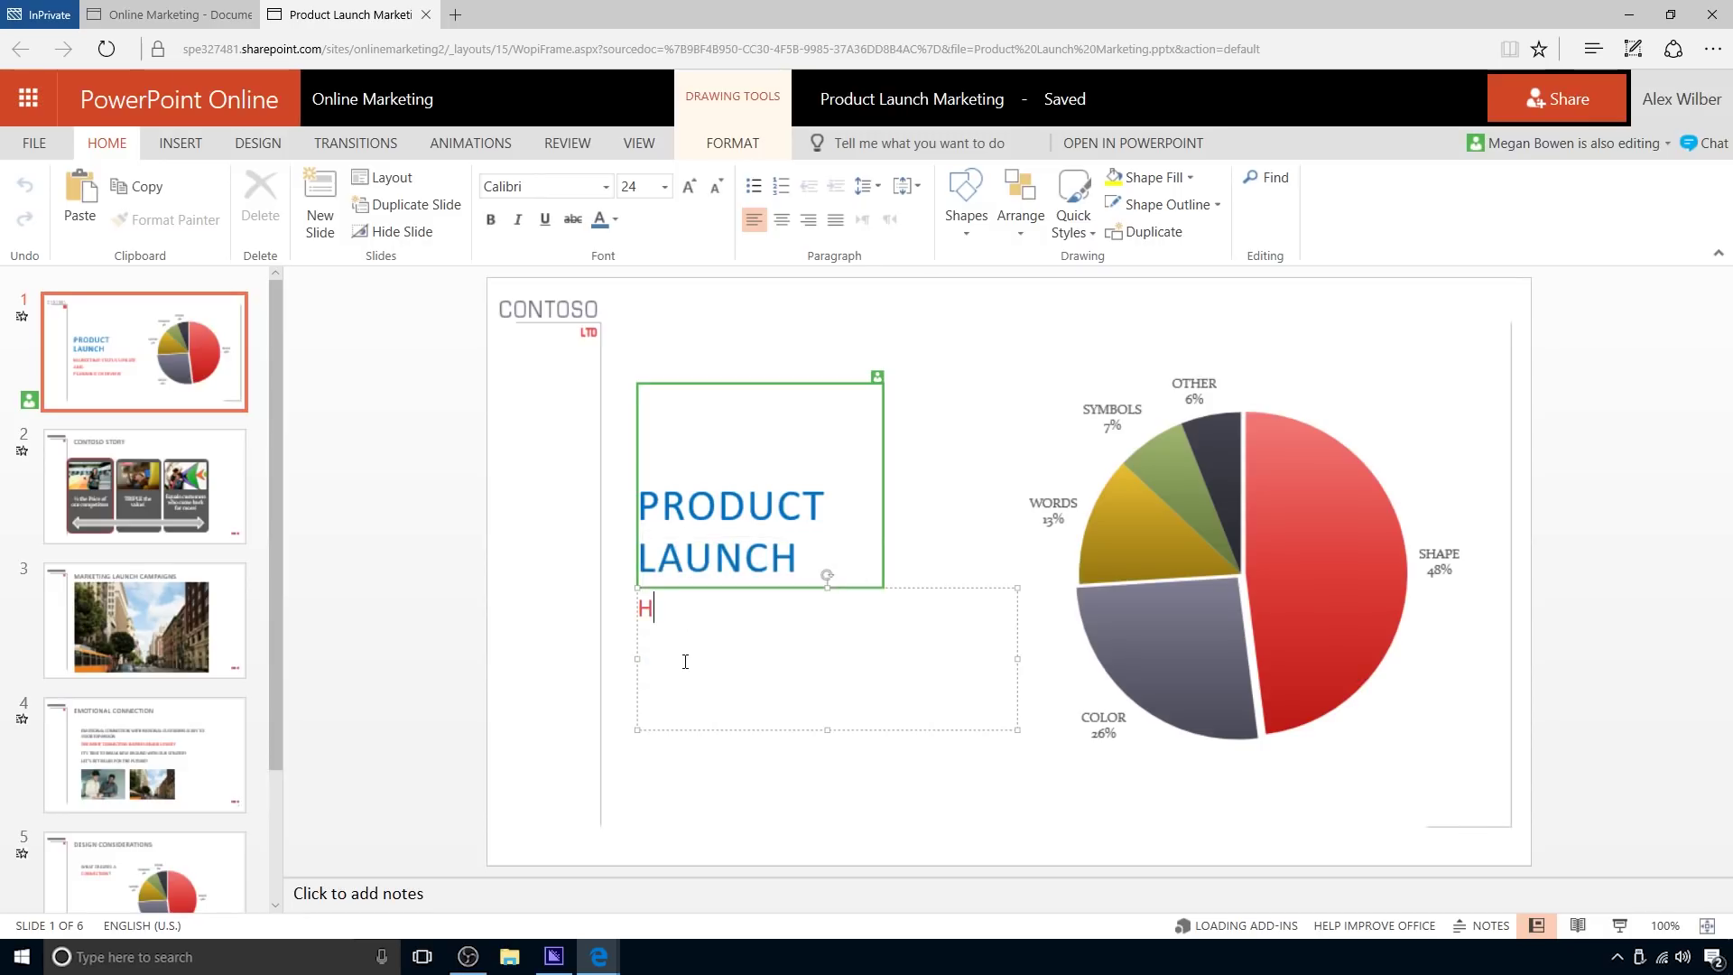
type("OW DO WE MAKE CONNECTIONS?")
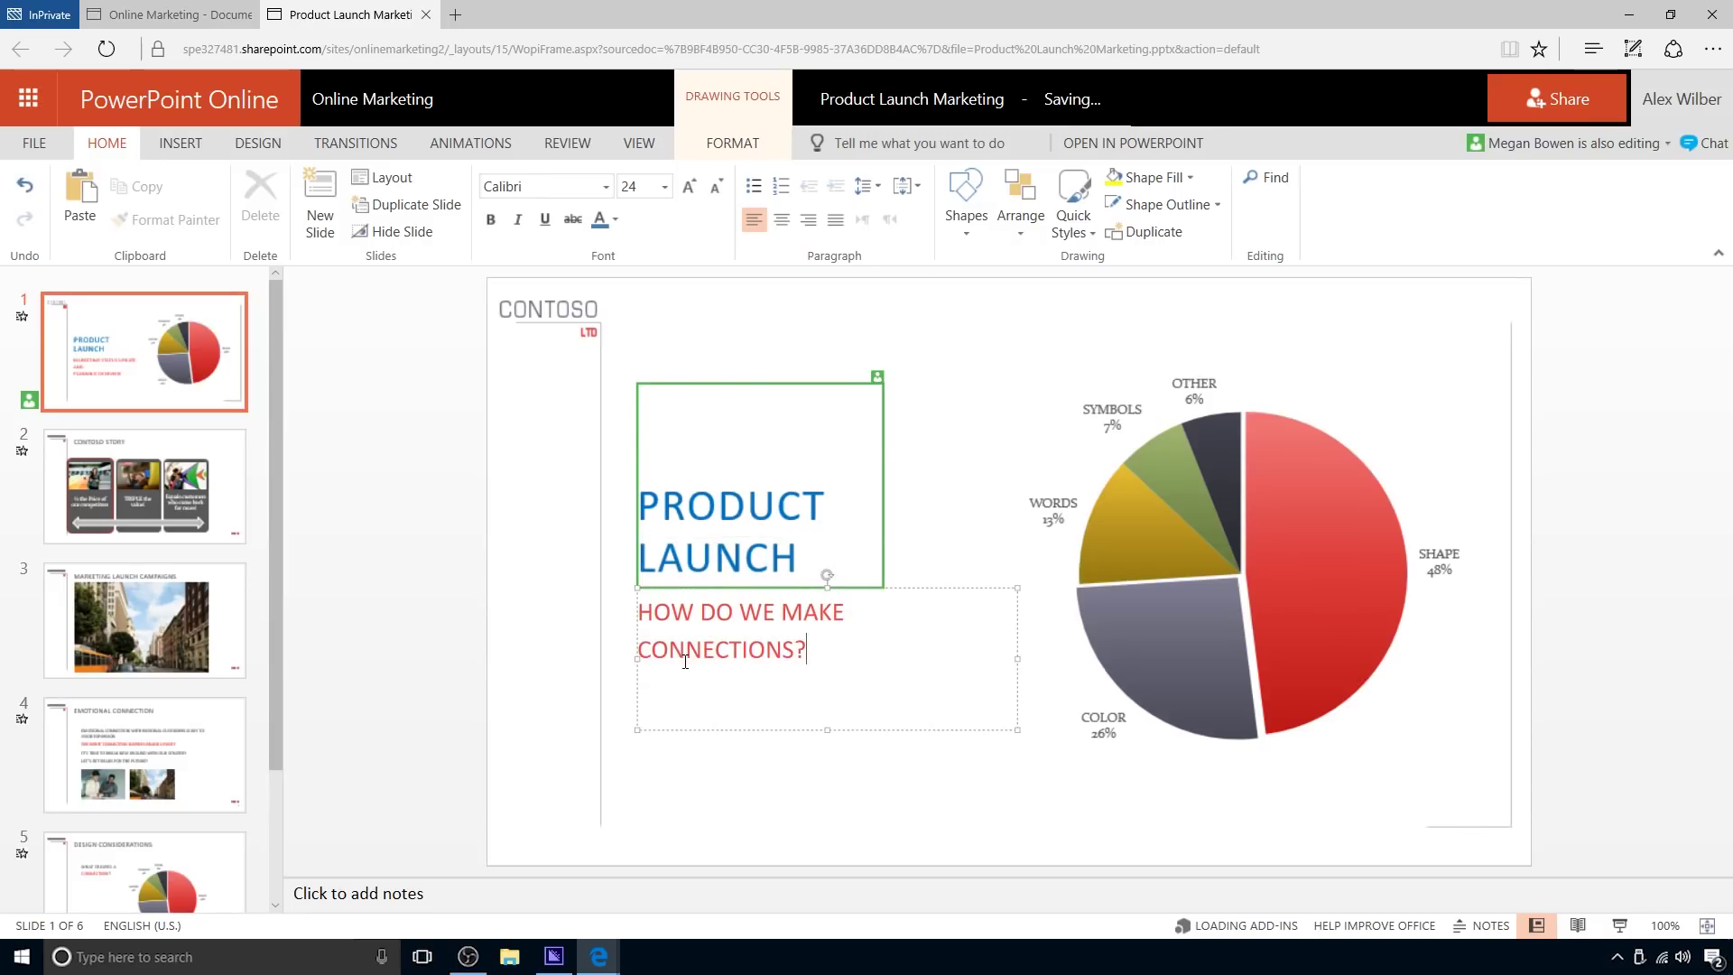
left_click(920, 781)
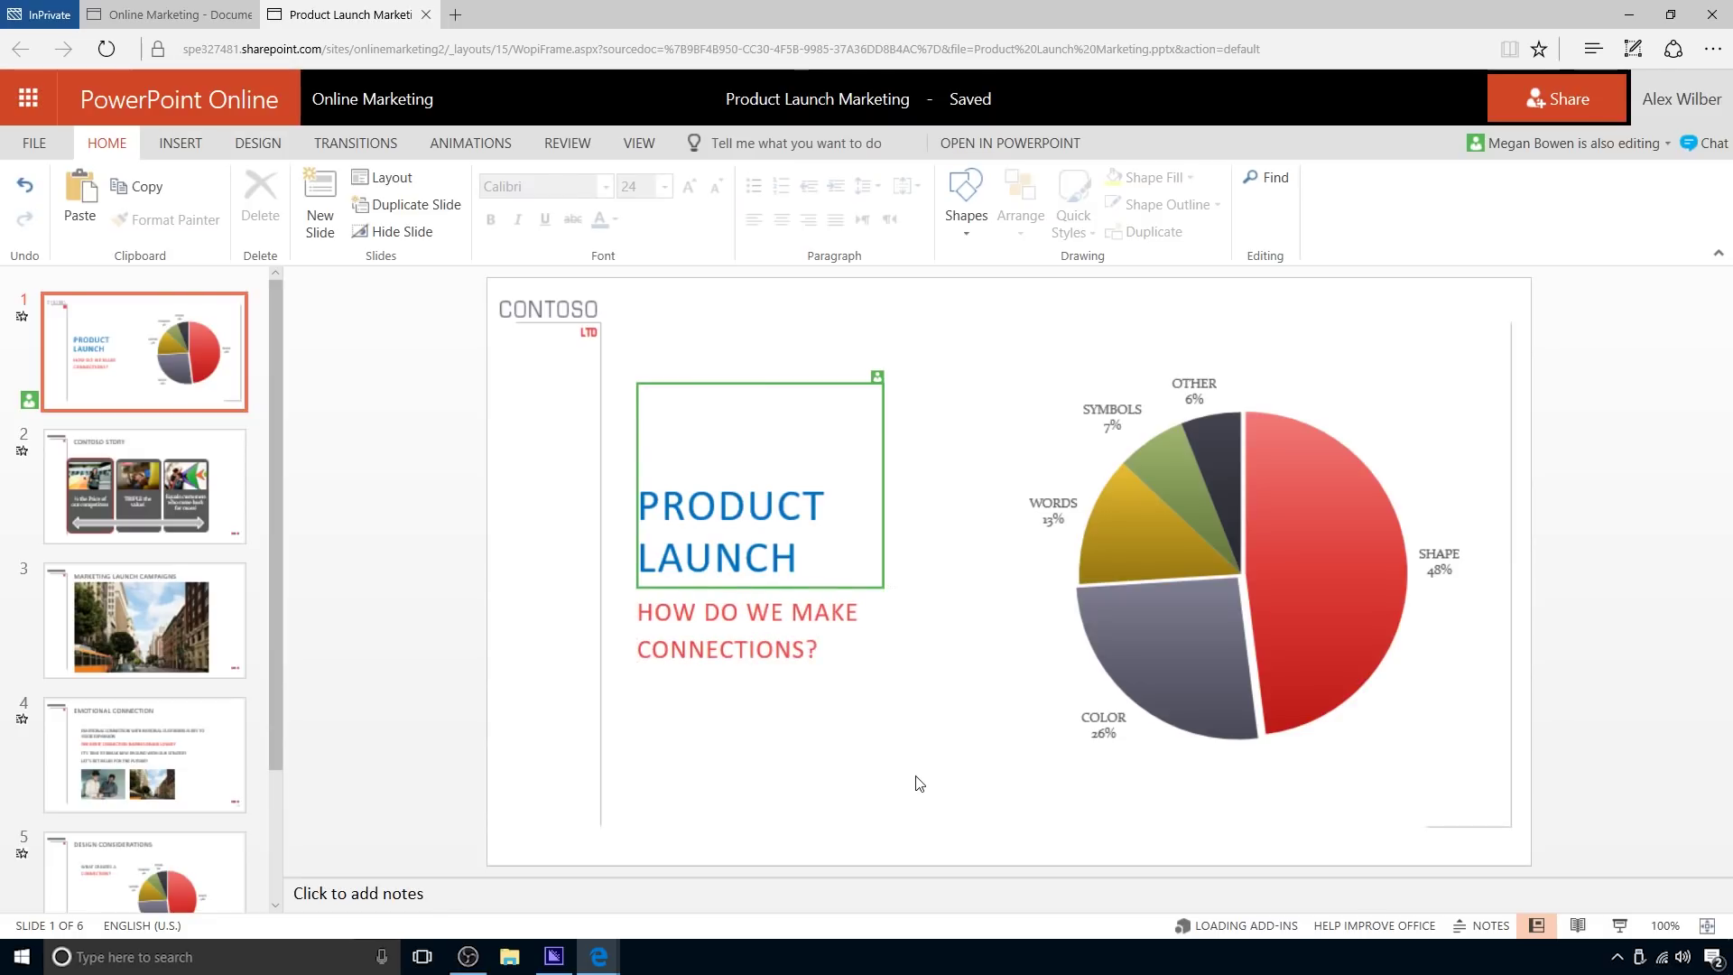
mouse_move(600, 957)
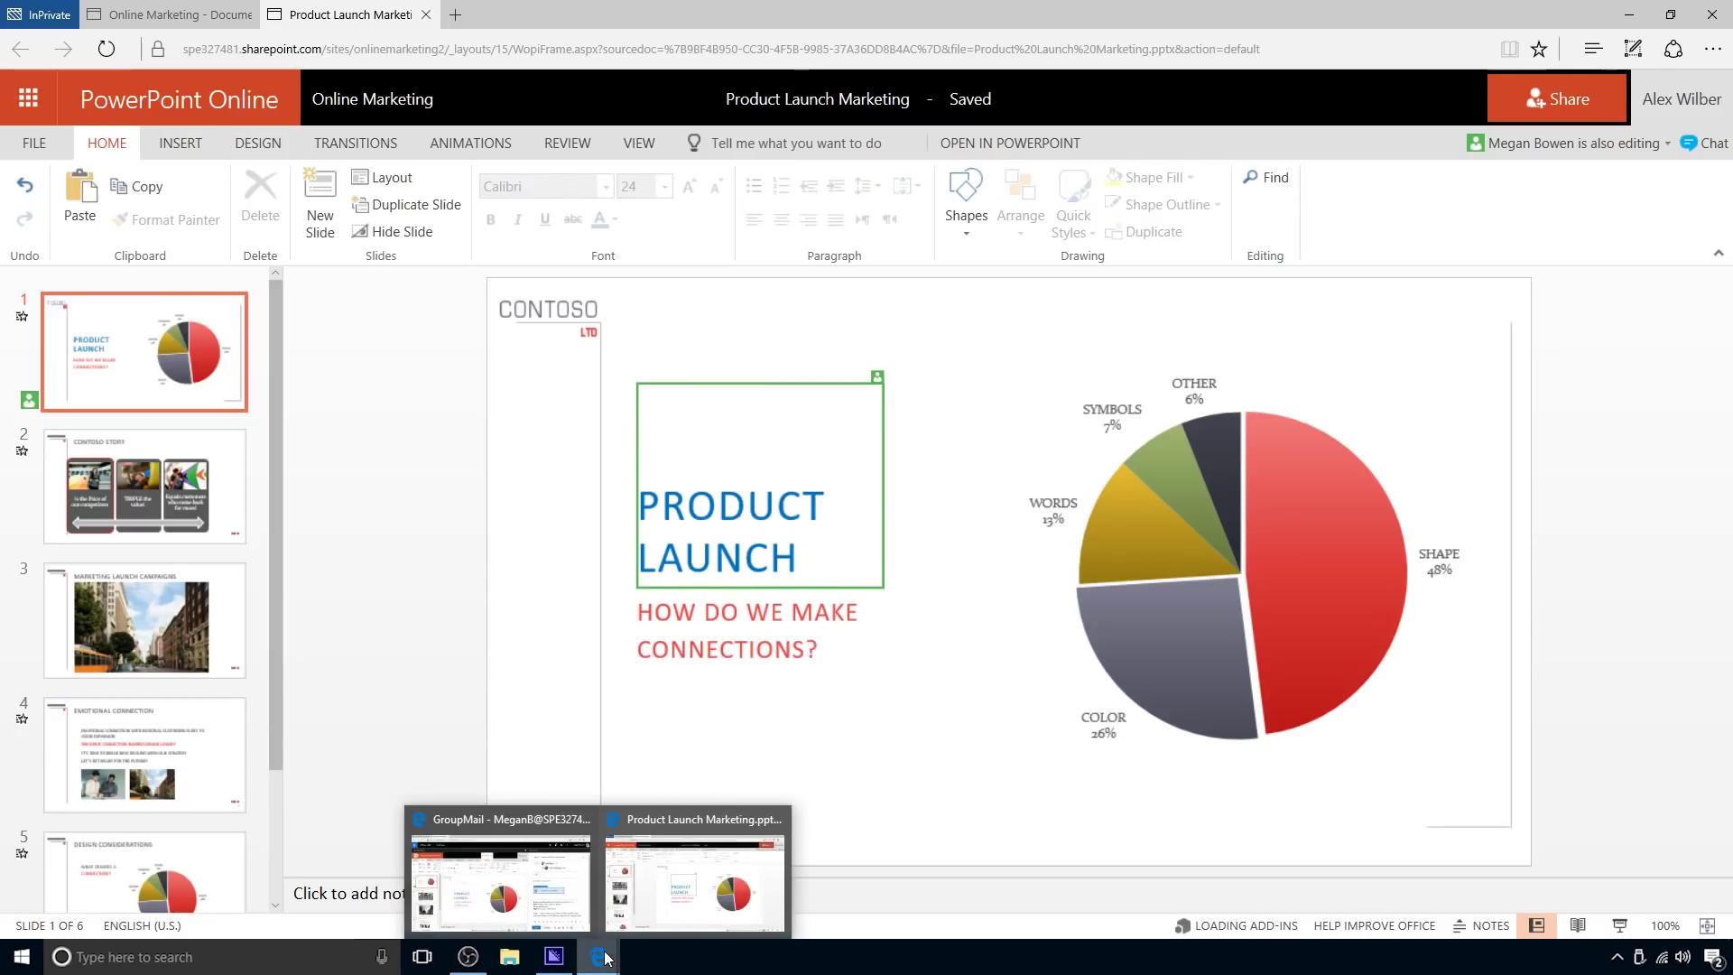
left_click(493, 827)
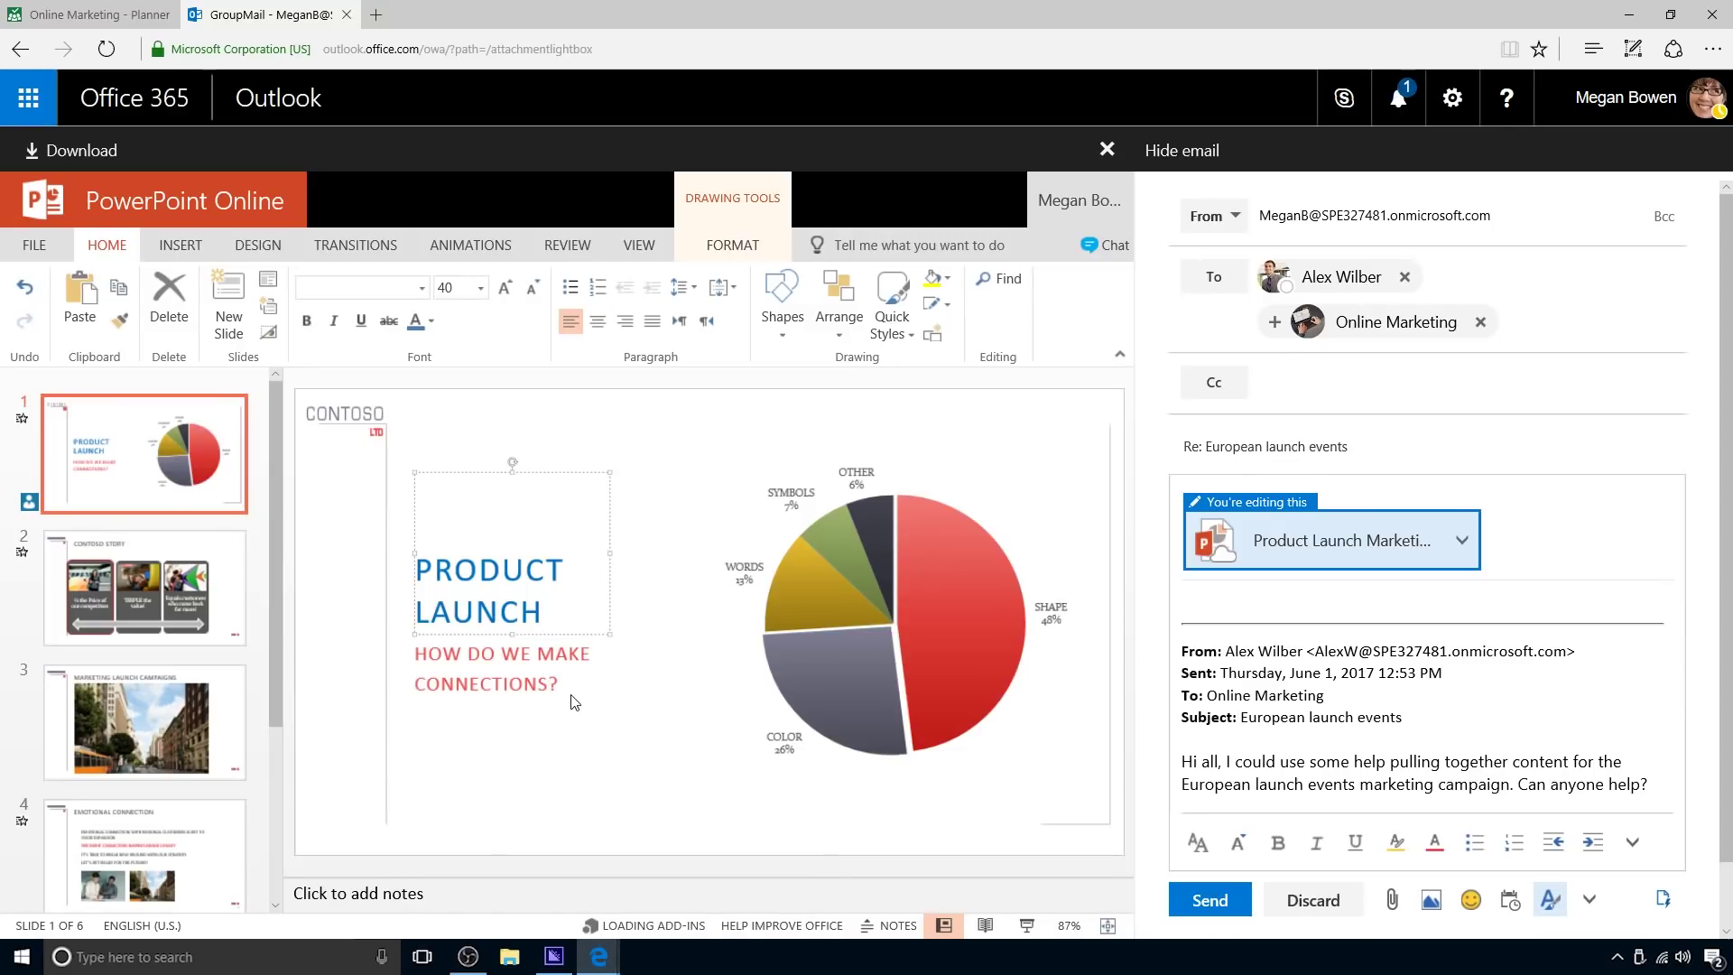
Close the deck viewer and switch back to the Planner browser window.
left_click(1107, 150)
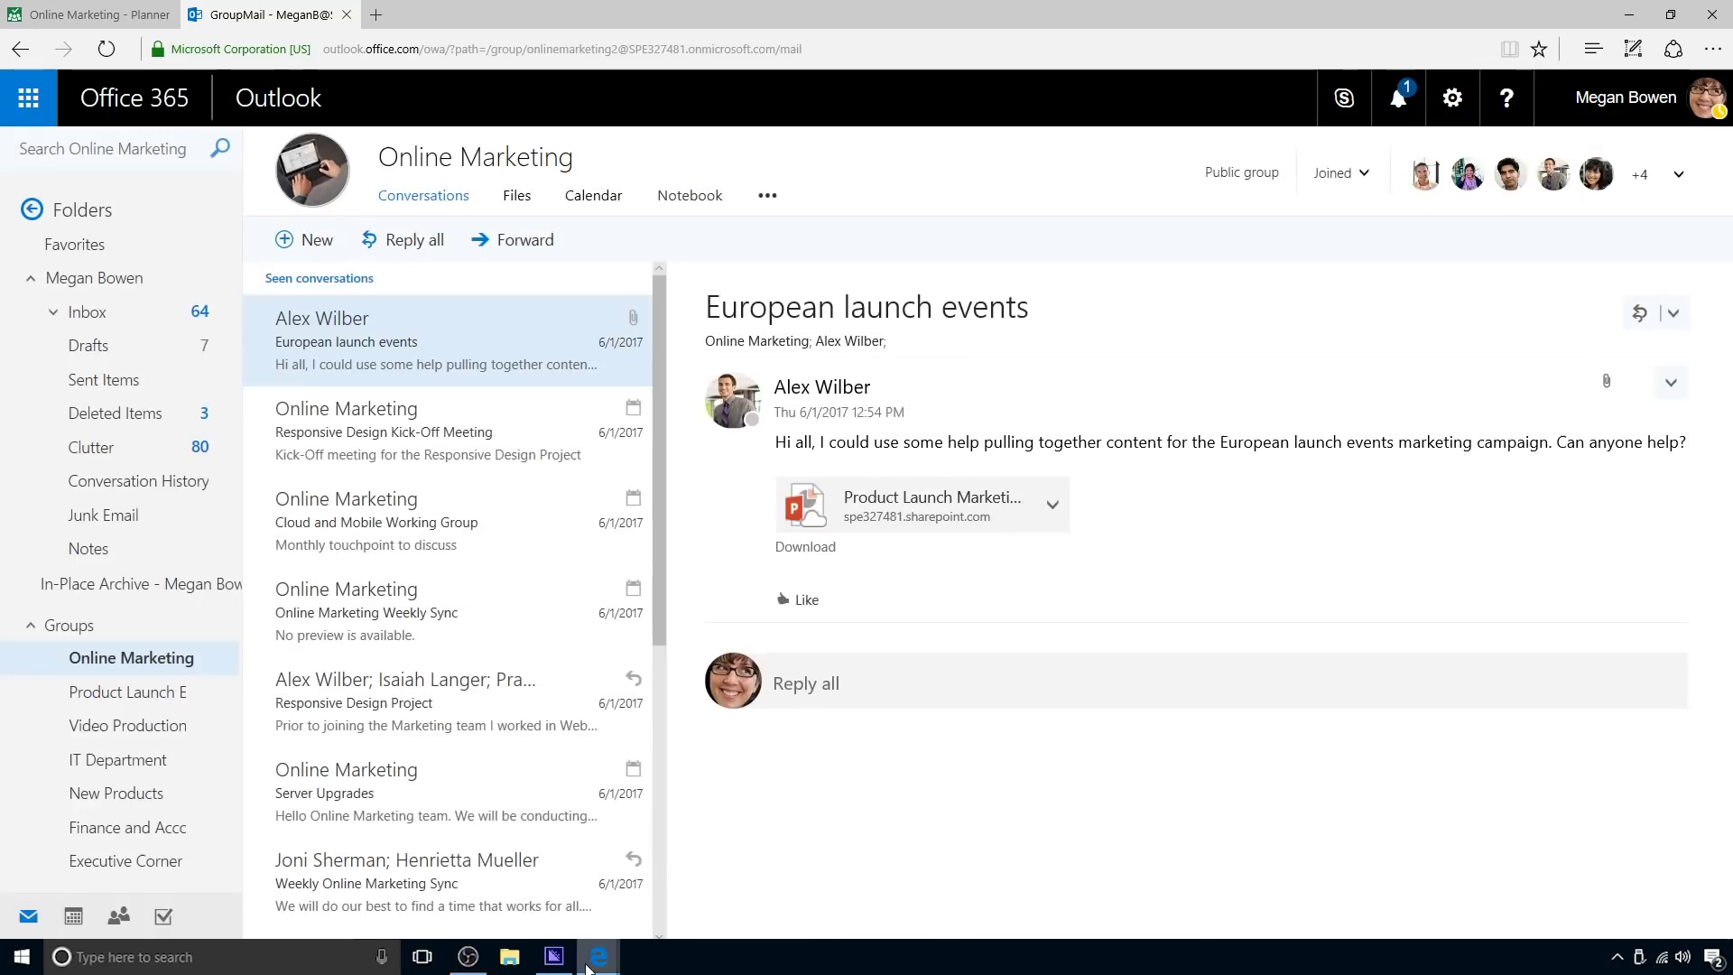
mouse_move(588, 962)
left_click(686, 871)
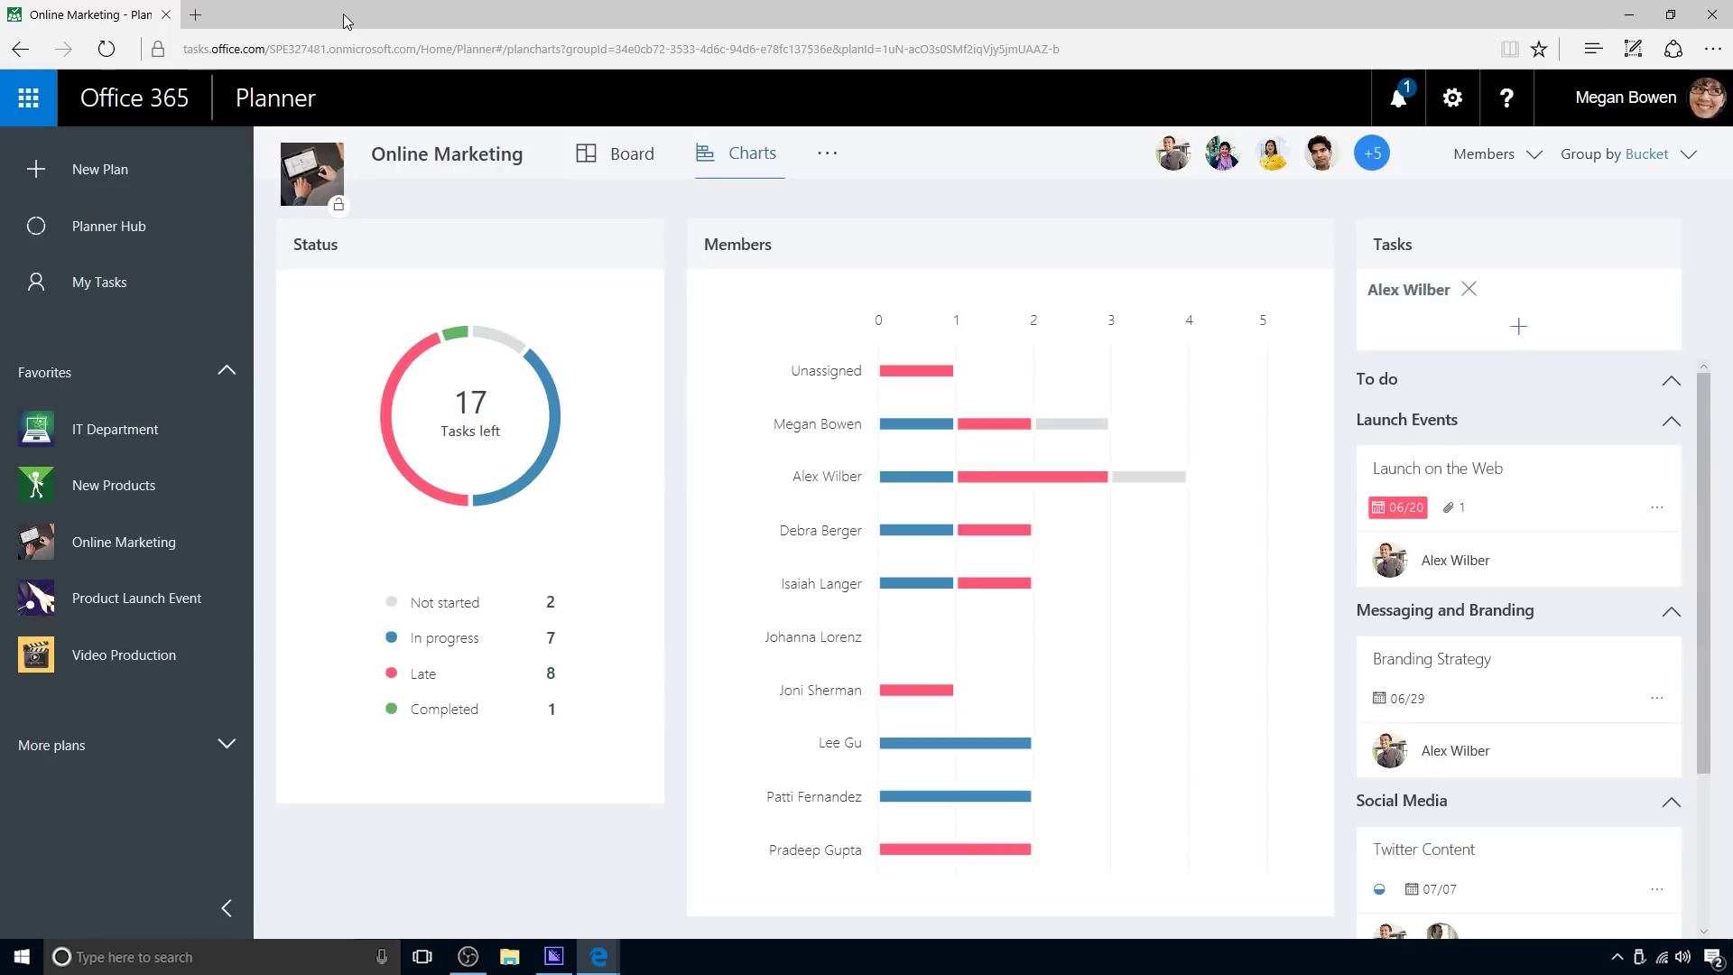
From the plans overview, create a new plan named 'Office Move' with its options expanded.
left_click(182, 229)
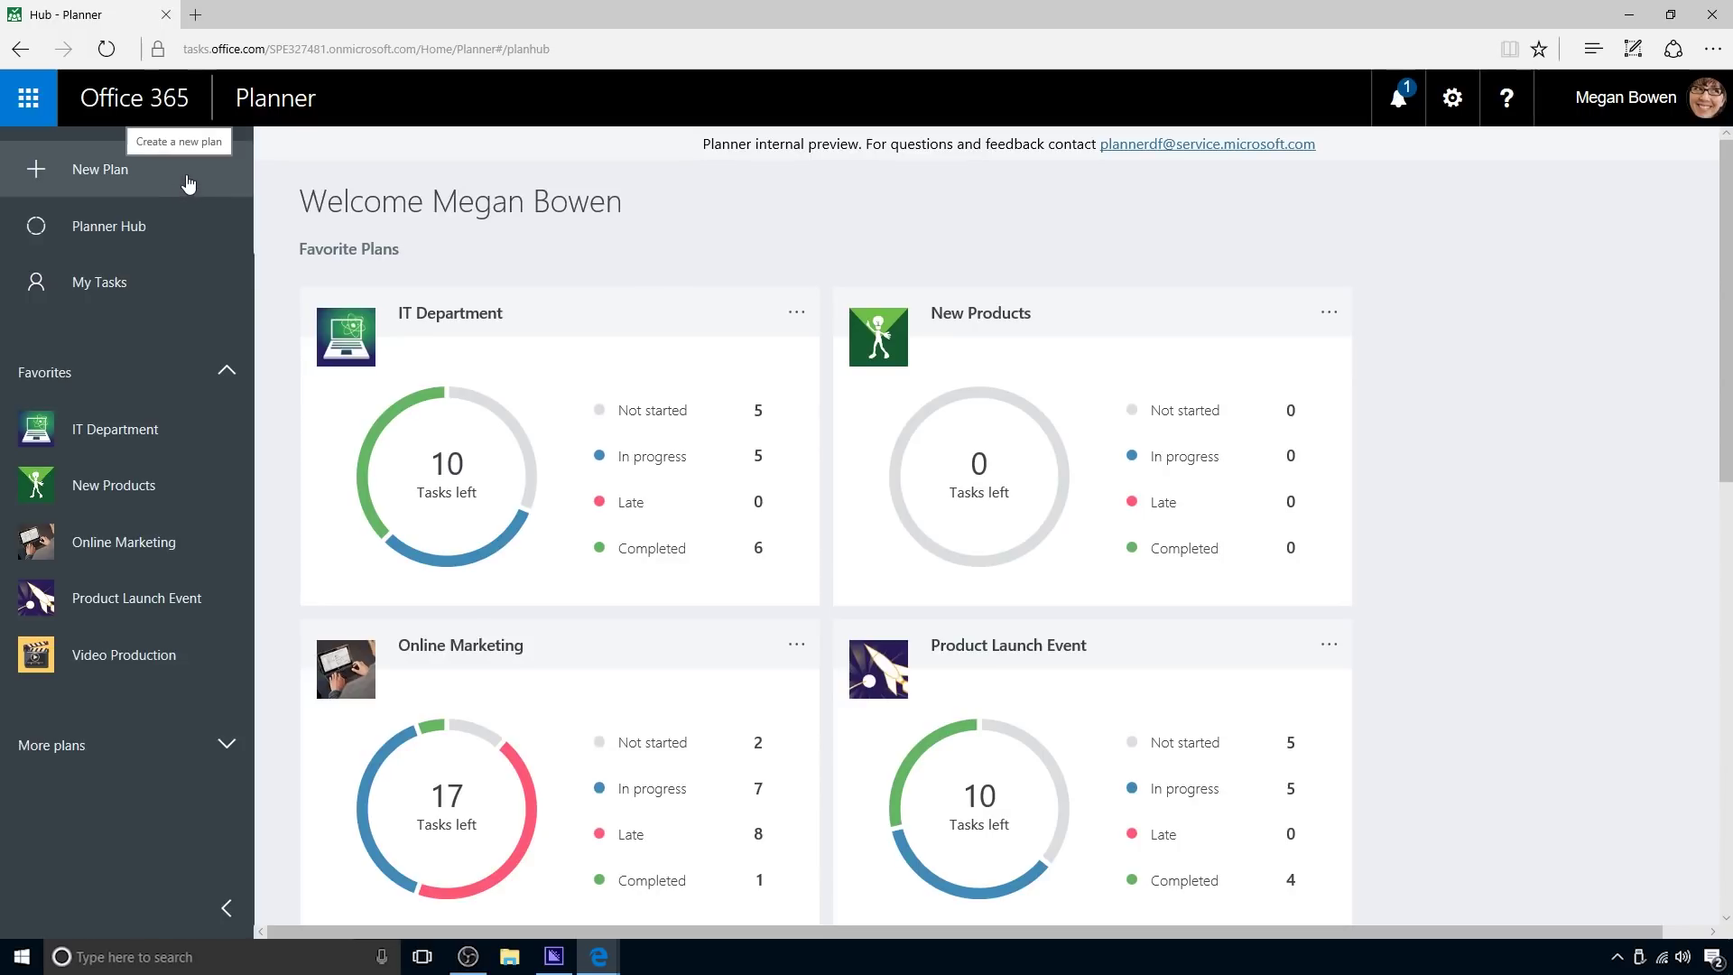
left_click(187, 178)
type("Office Move")
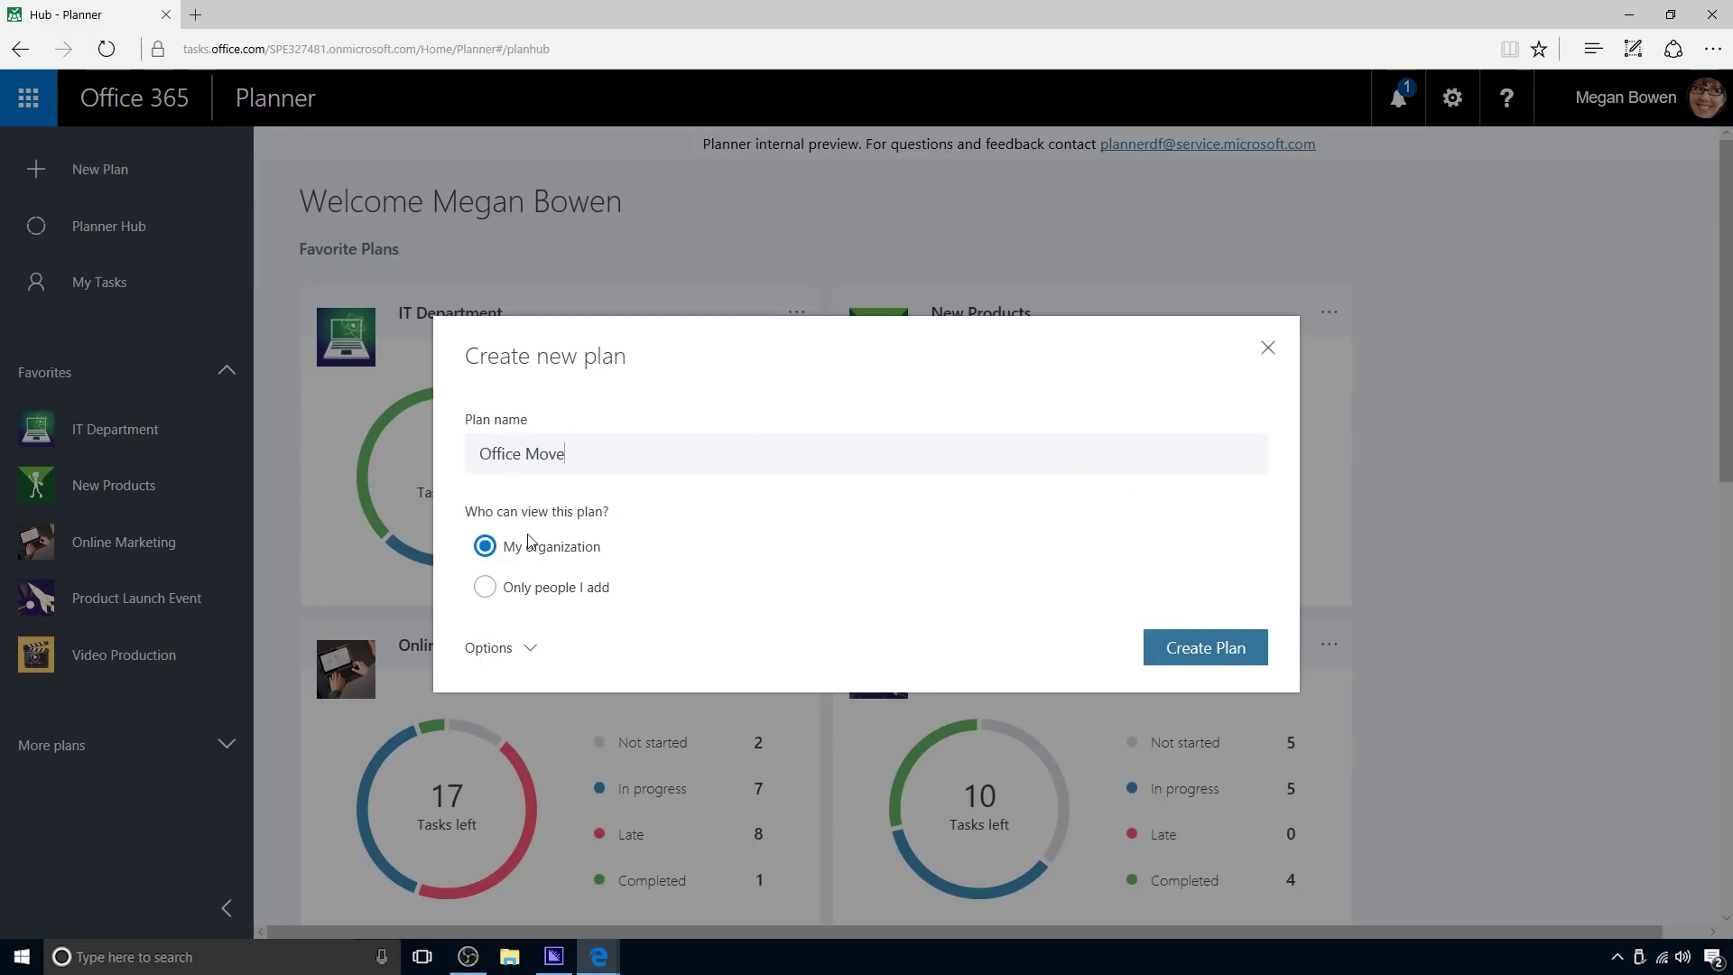
left_click(526, 651)
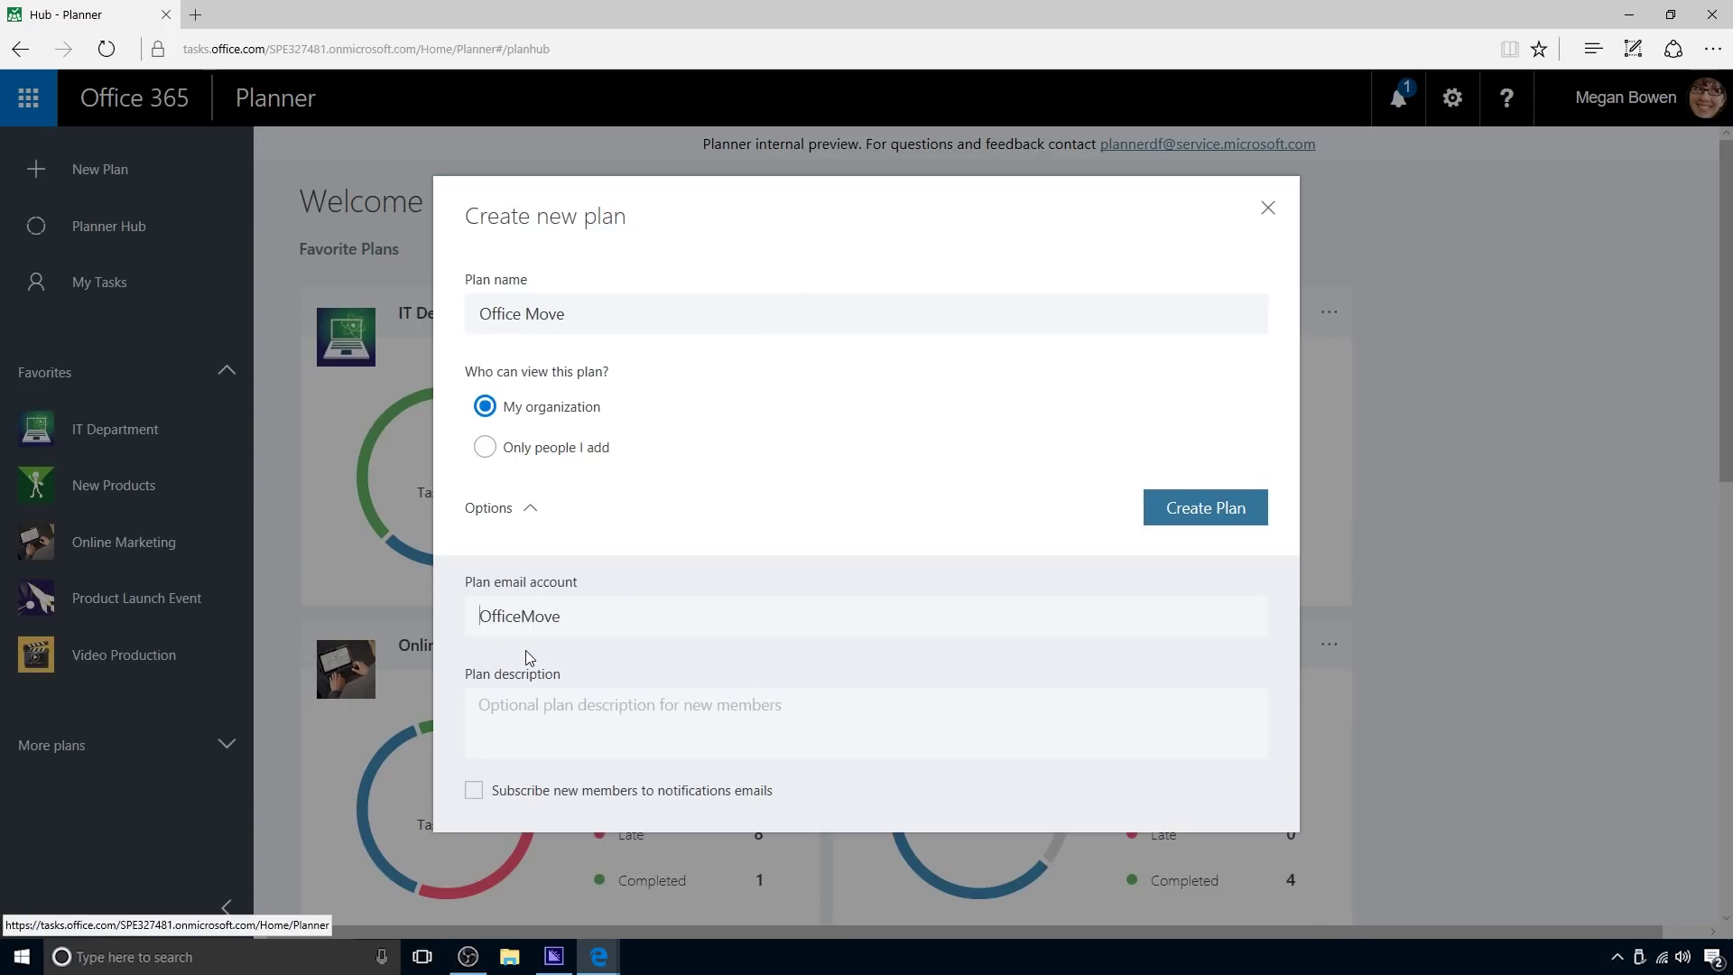
left_click(1178, 516)
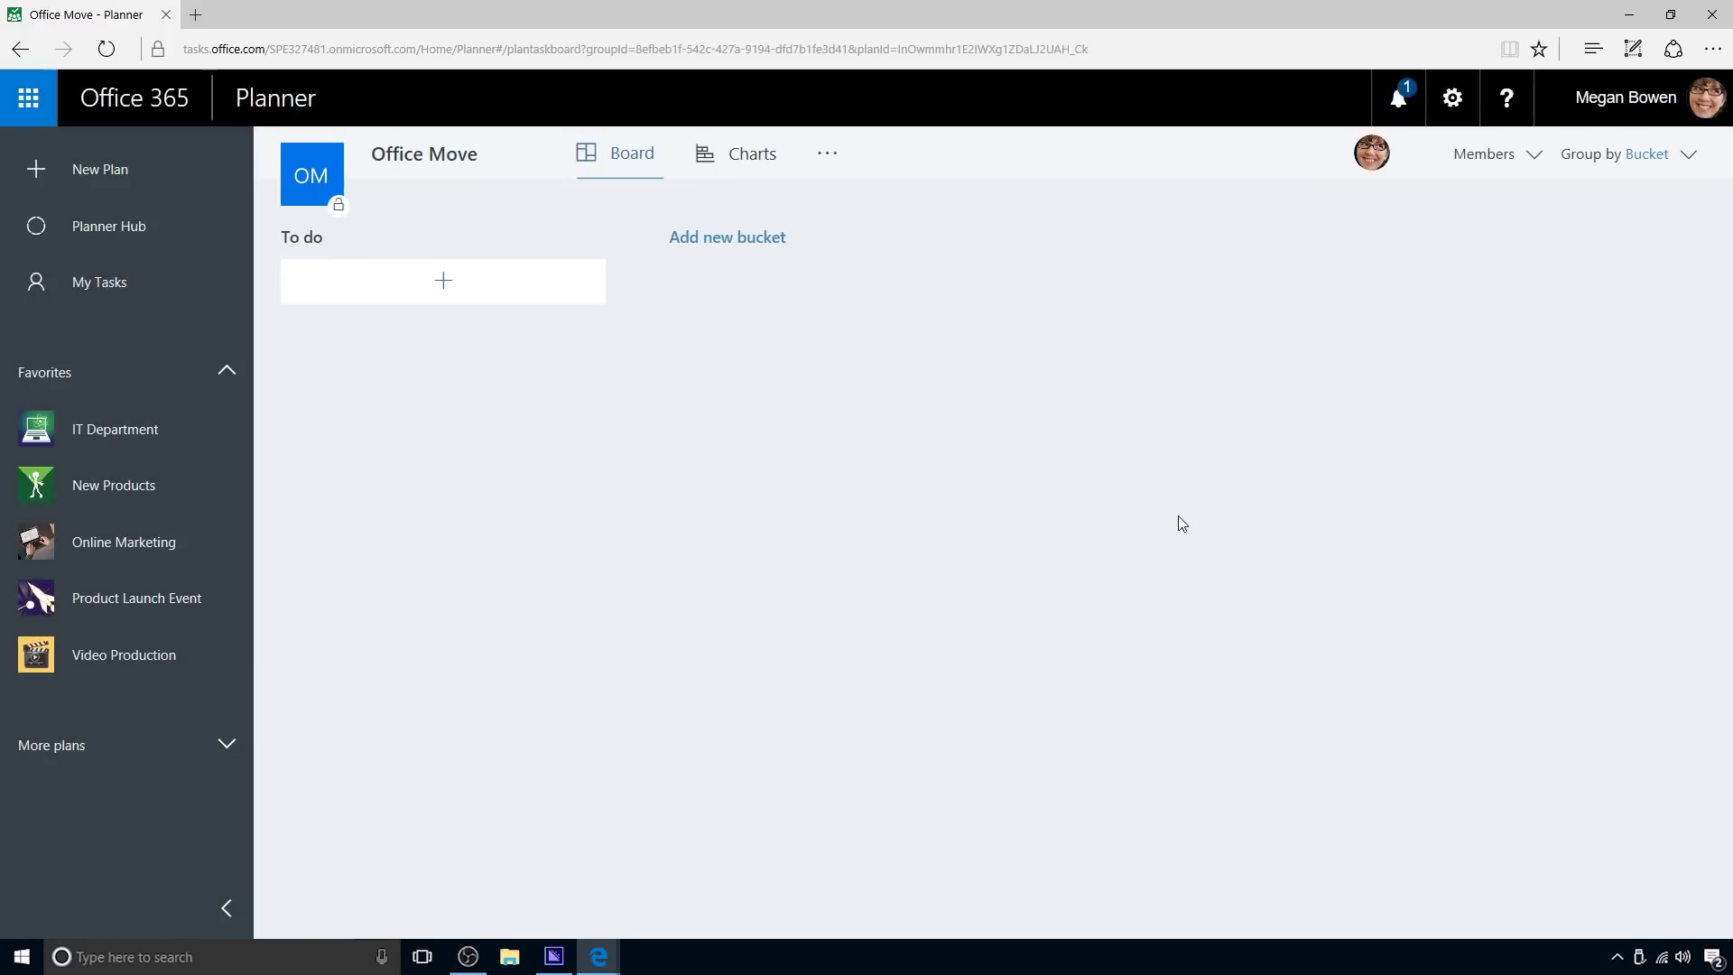
Add three colleagues to the plan's members by searching each name and picking the suggestion.
left_click(1534, 159)
type("Isaiah Langer")
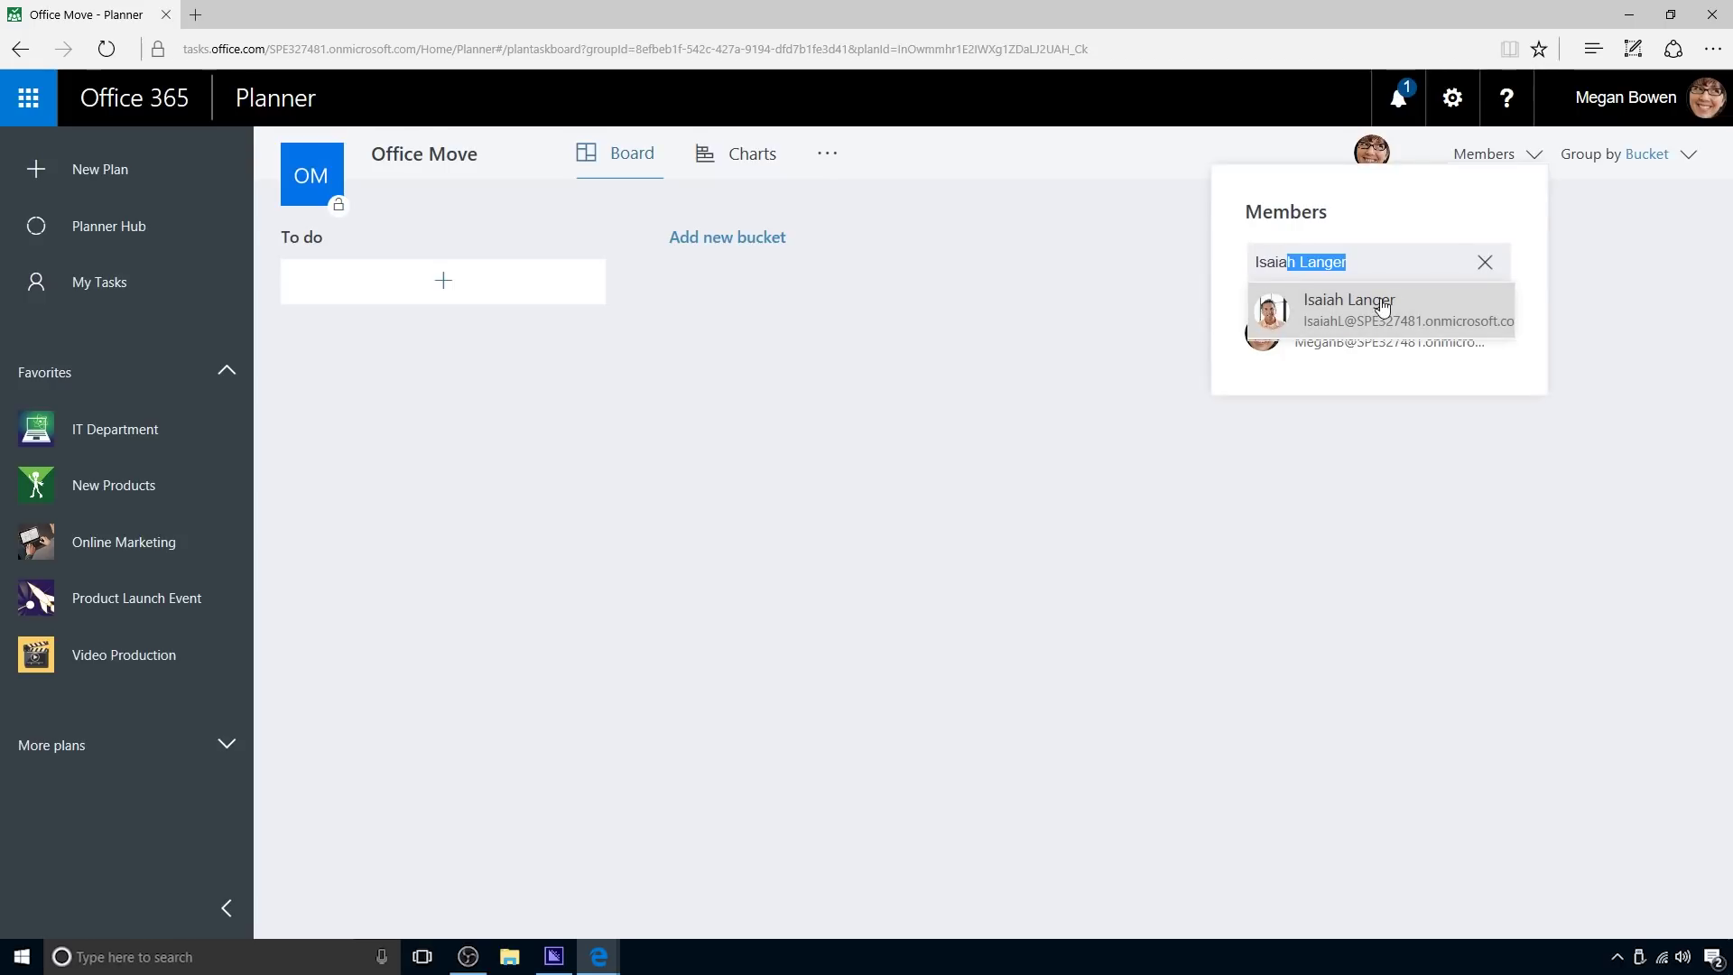
left_click(1383, 306)
type("Joni Sherman")
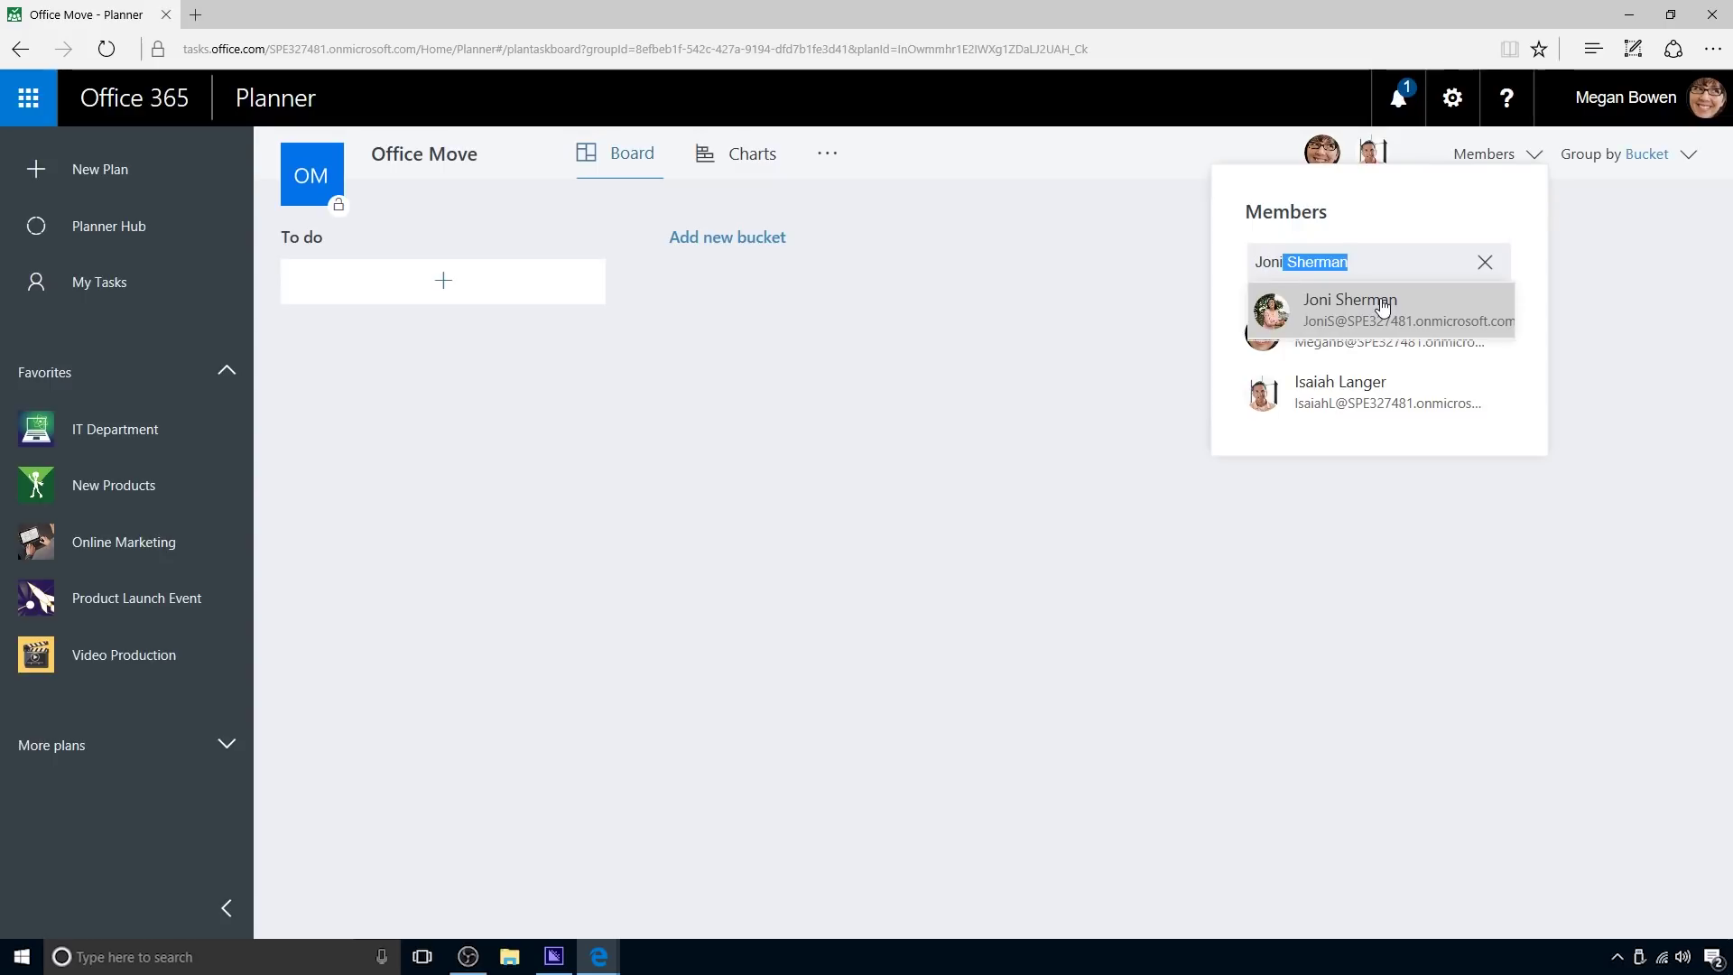
left_click(1383, 307)
type("Lidia Holloway")
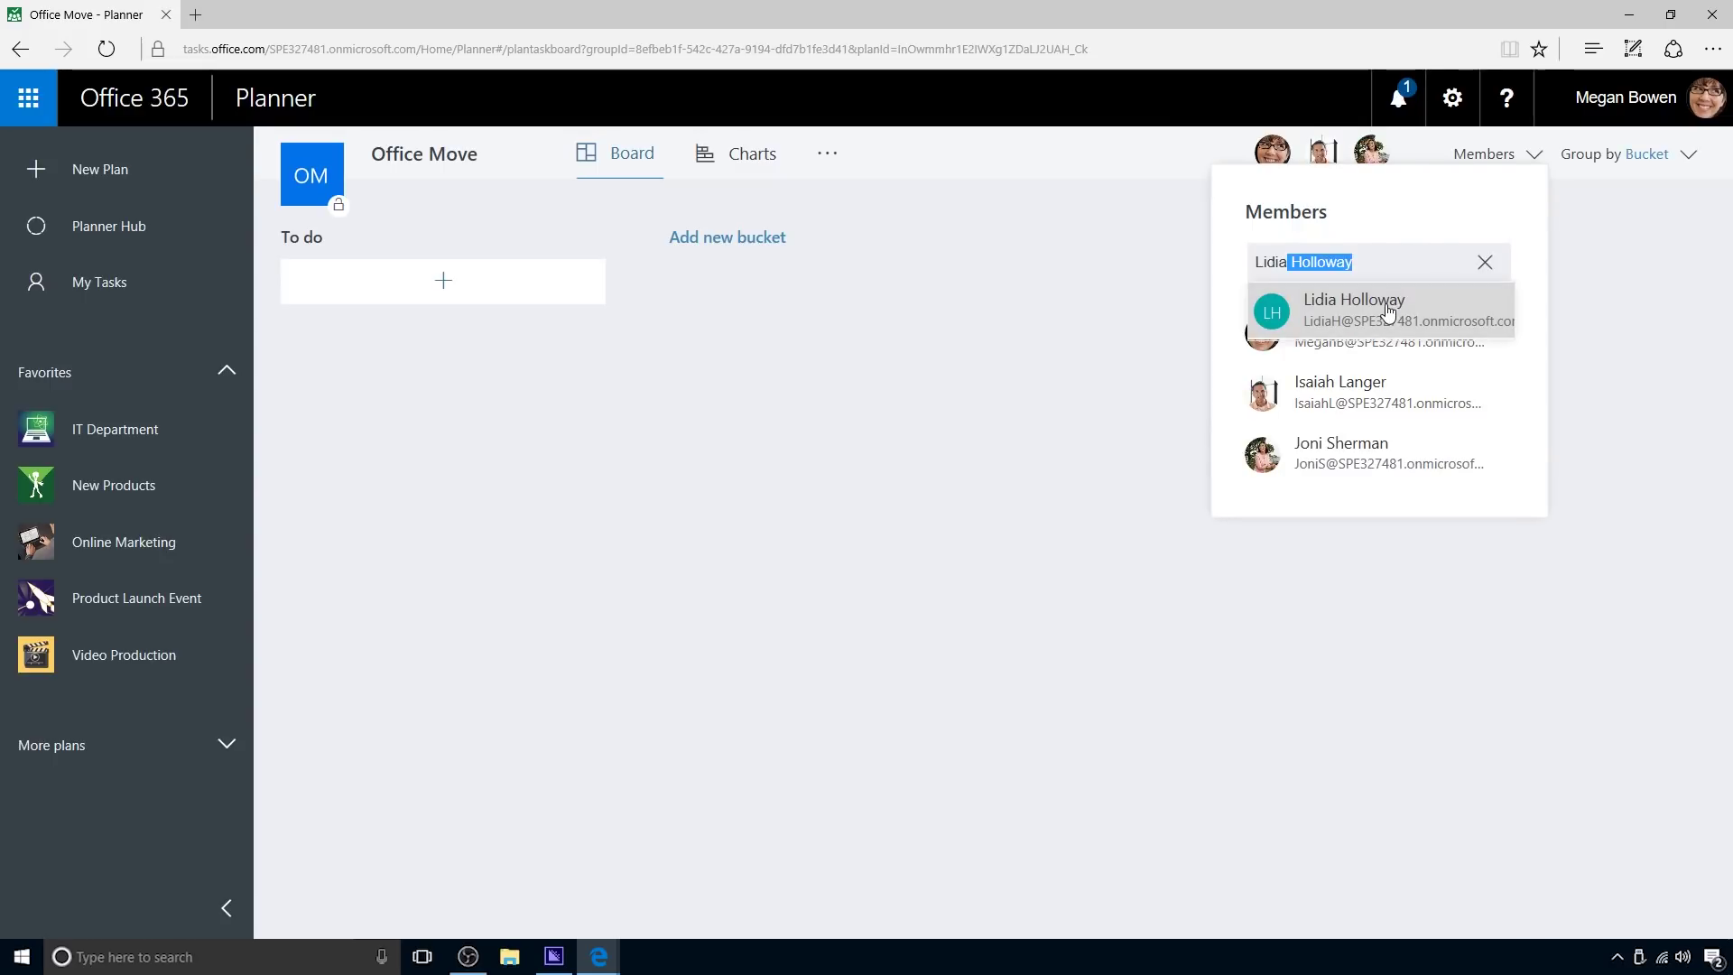
left_click(1388, 311)
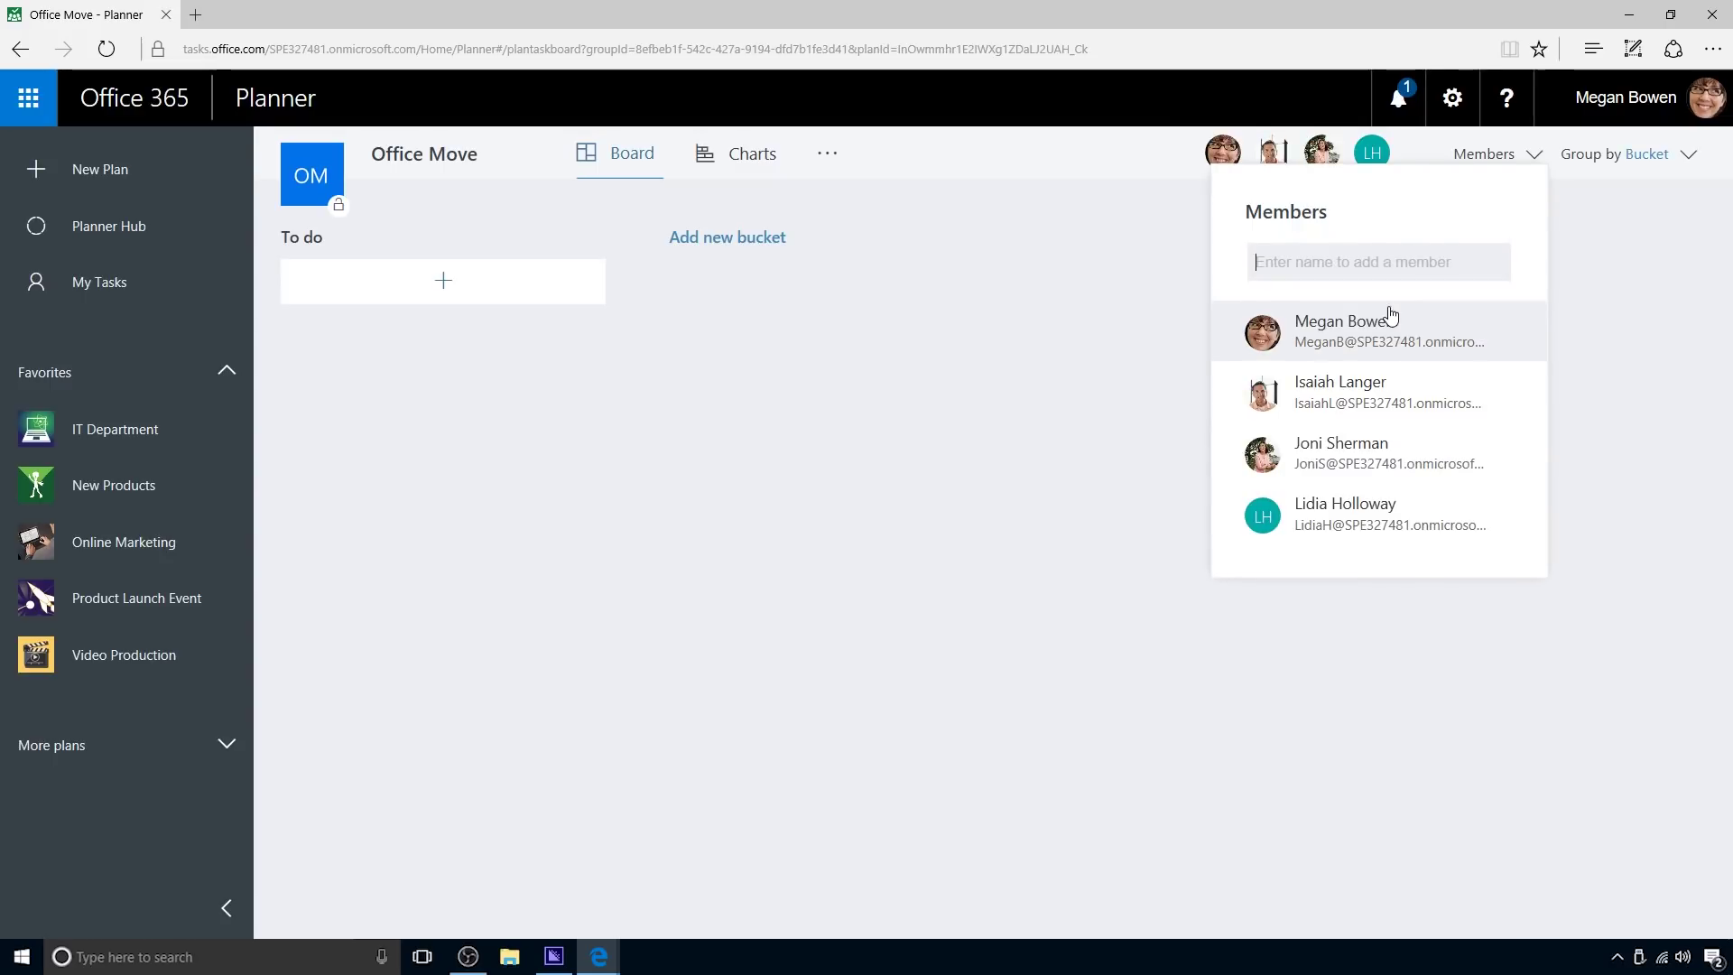
left_click(1586, 294)
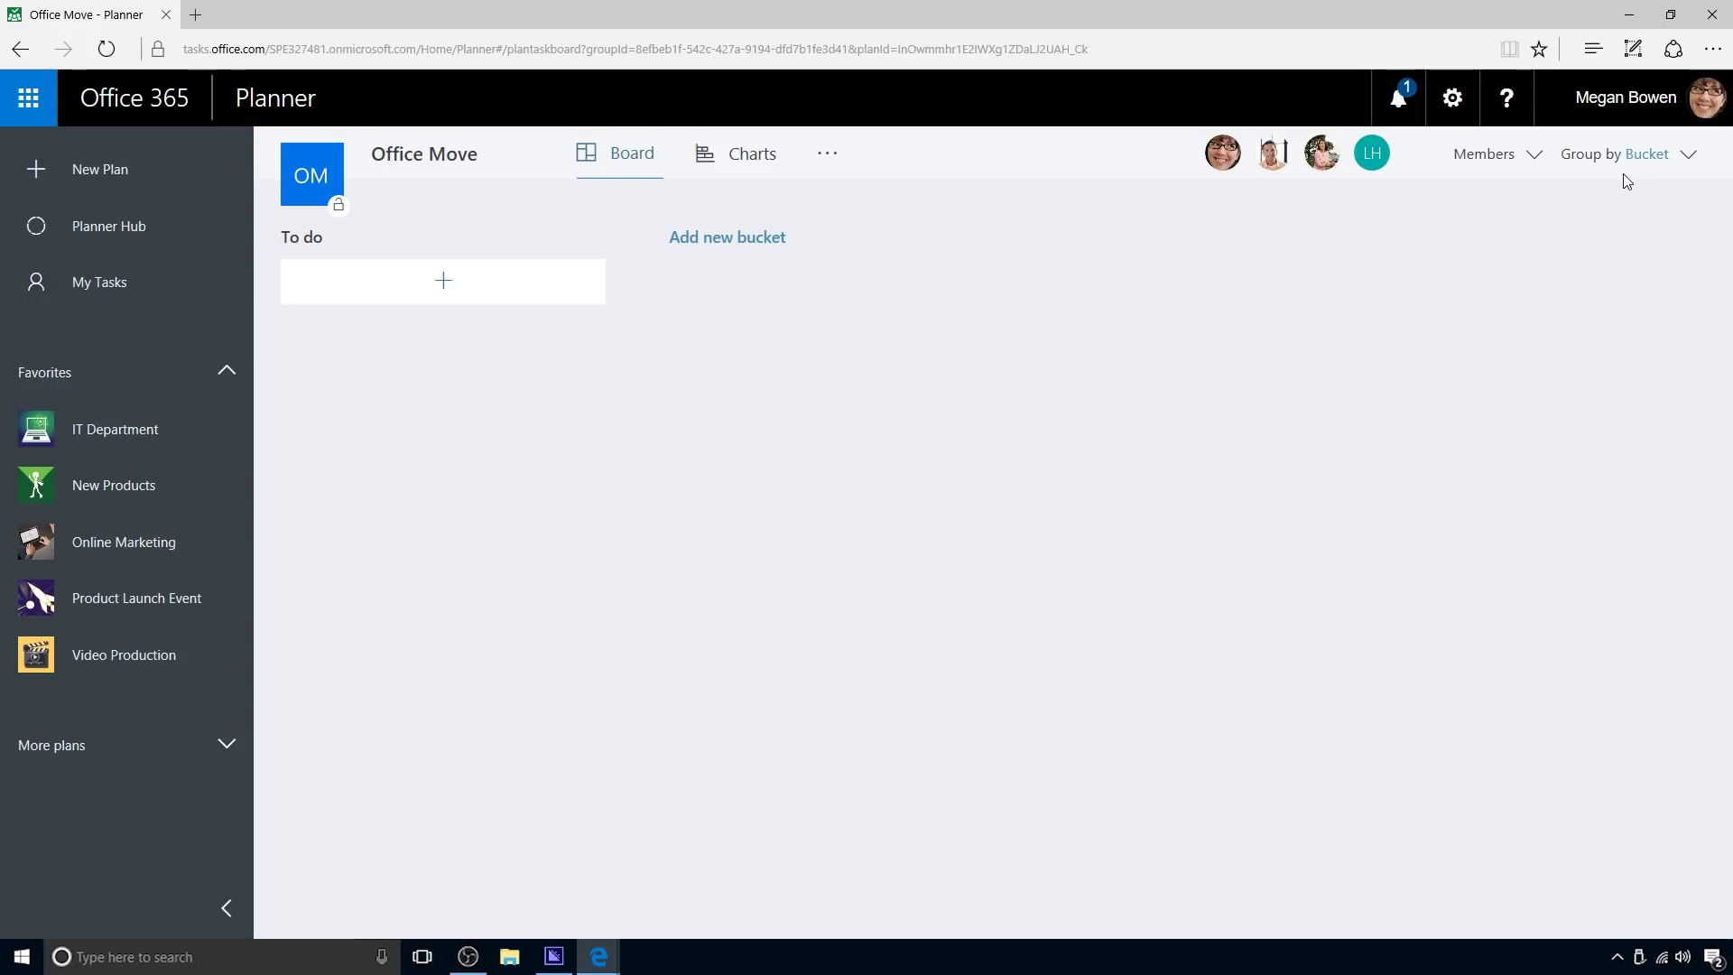
Add a 'Logistics' bucket to the board and group the board by Assigned To.
left_click(776, 245)
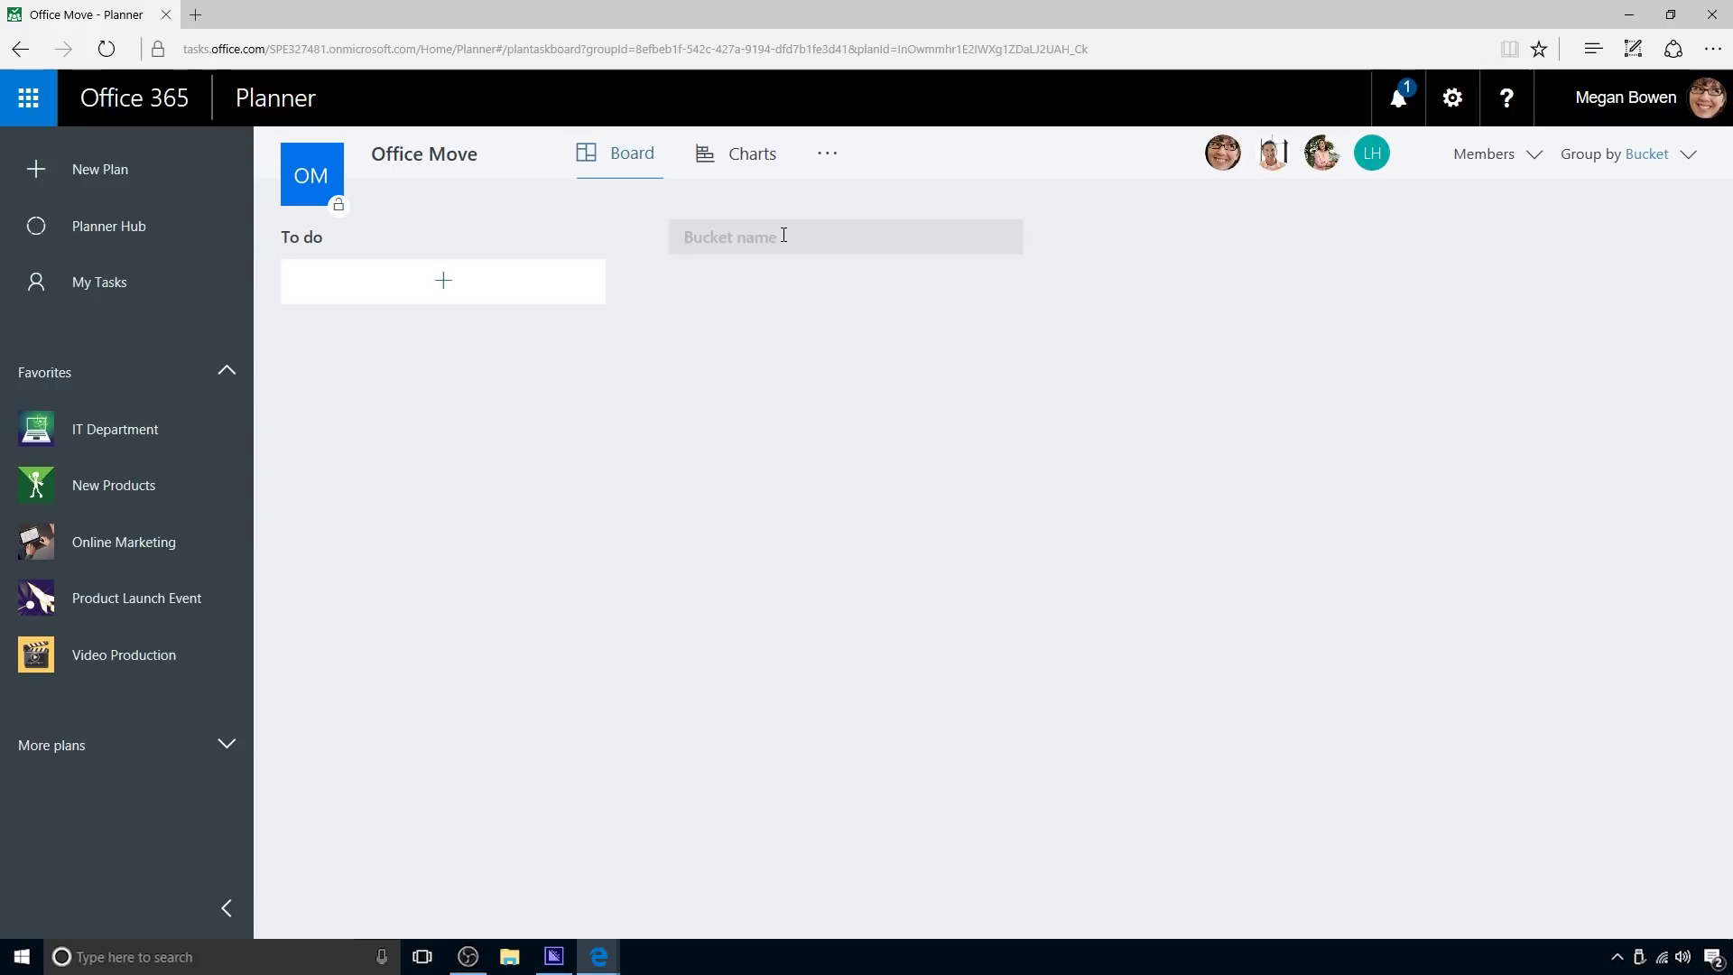
type("Logistics")
key("Return")
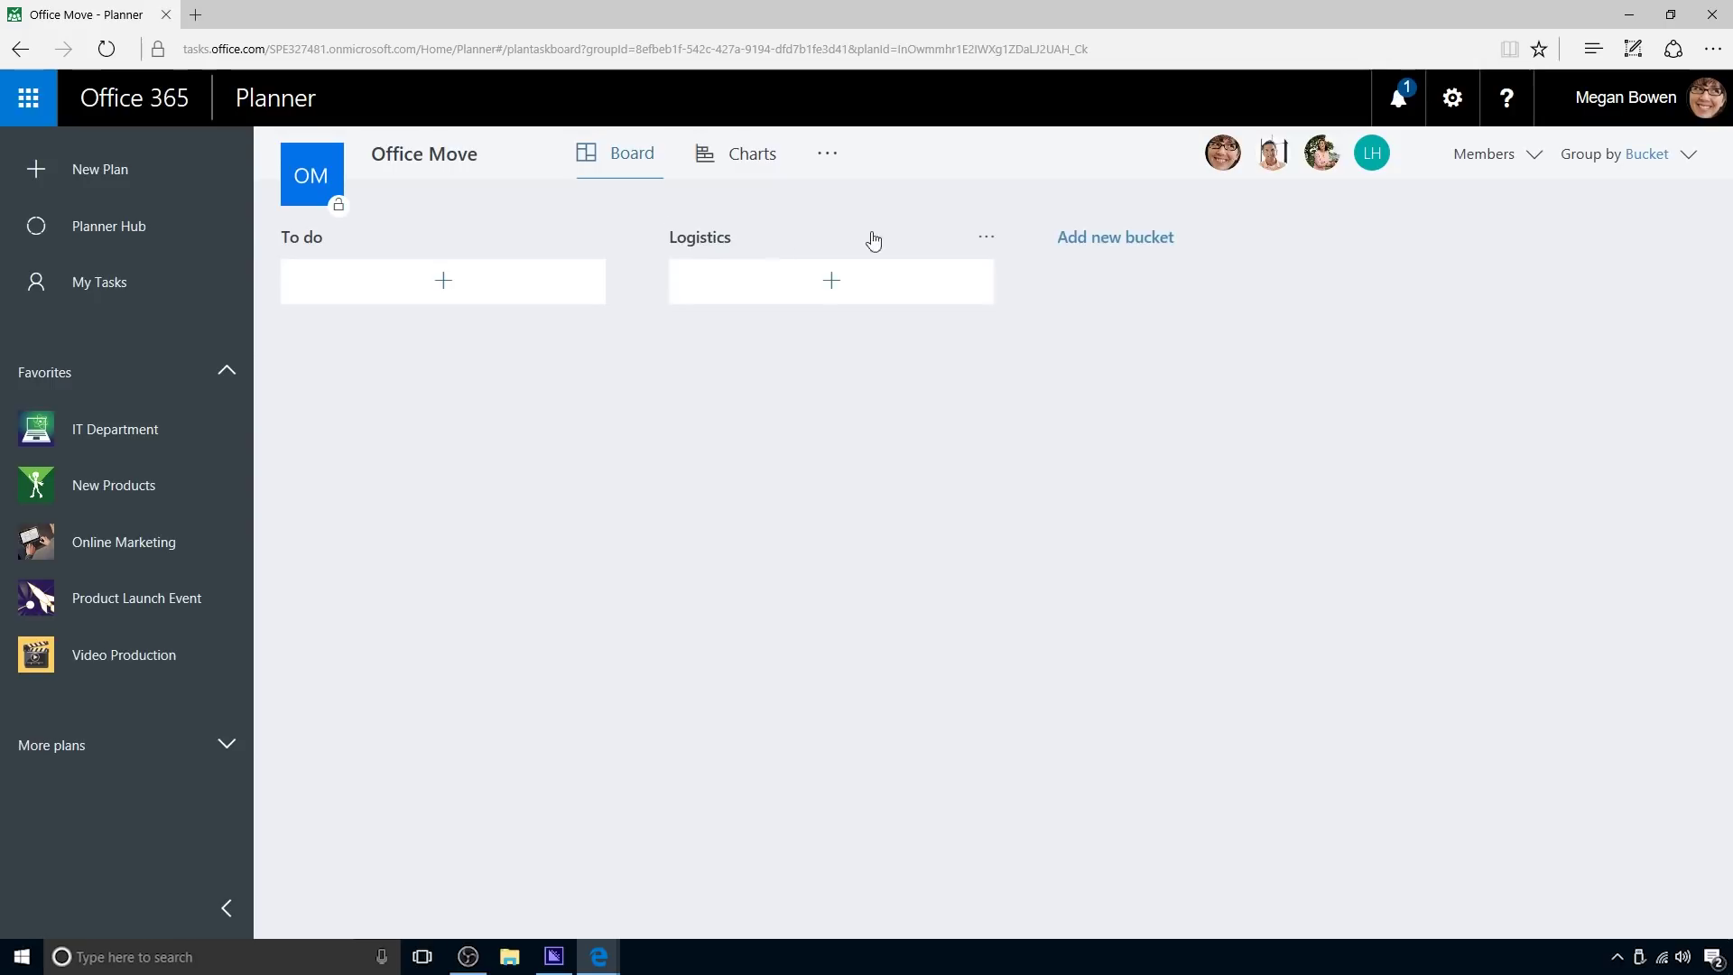
left_click(1645, 166)
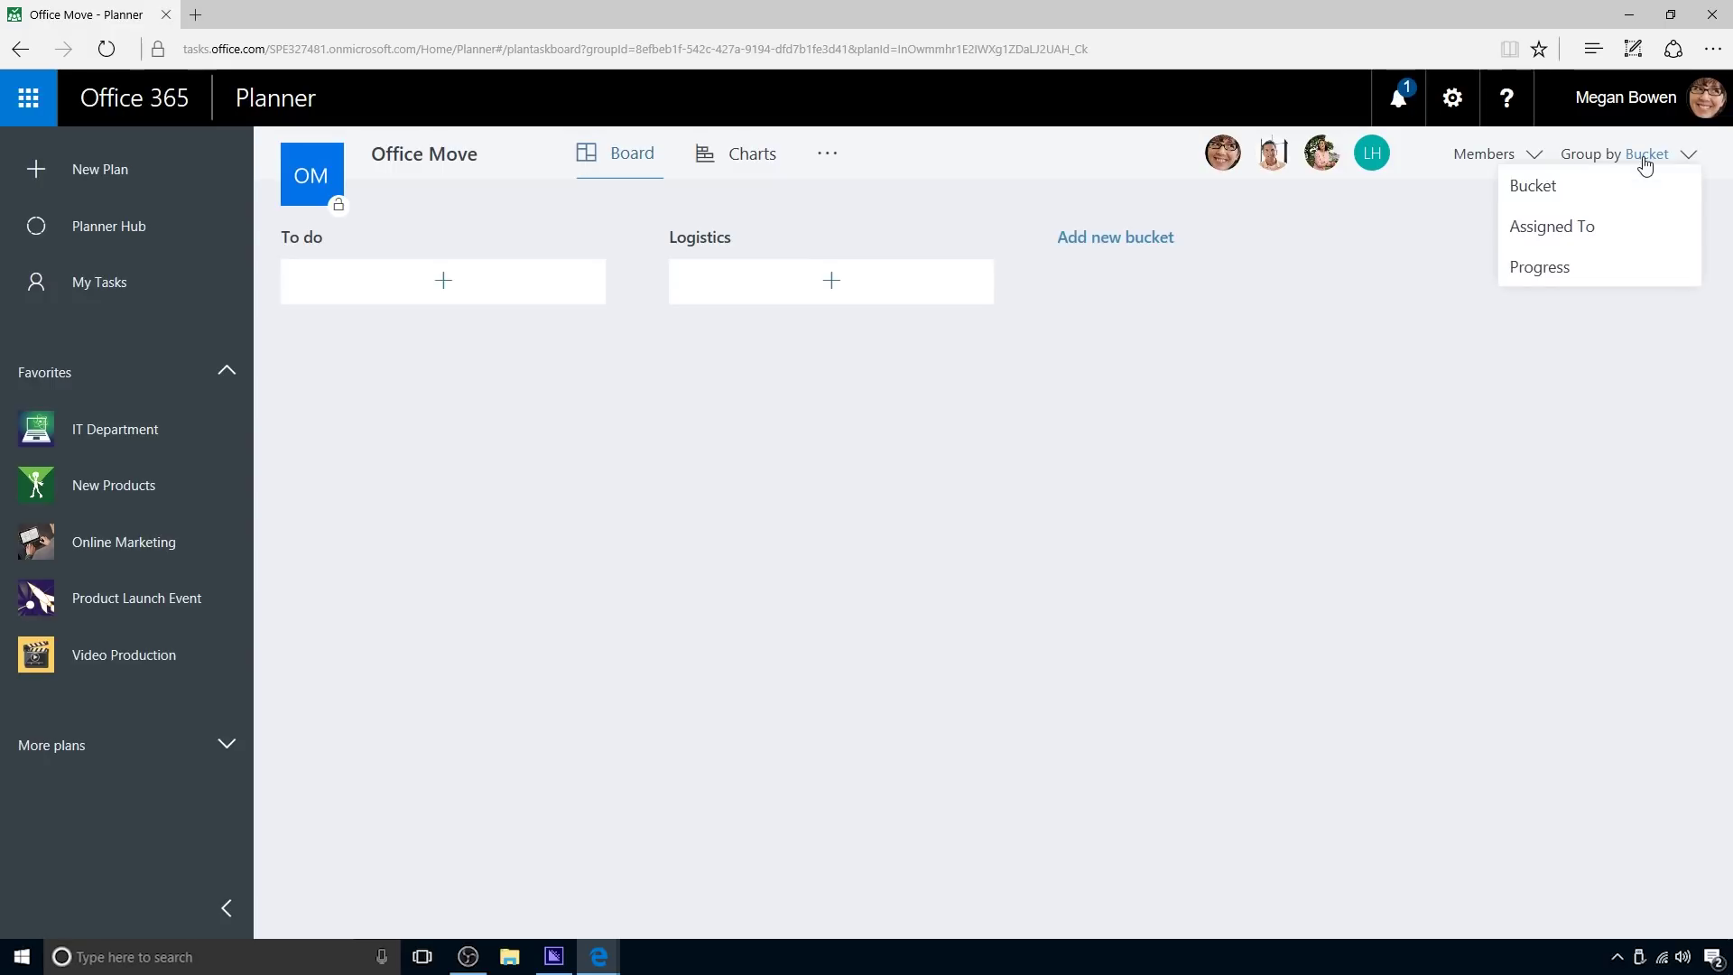
left_click(1606, 232)
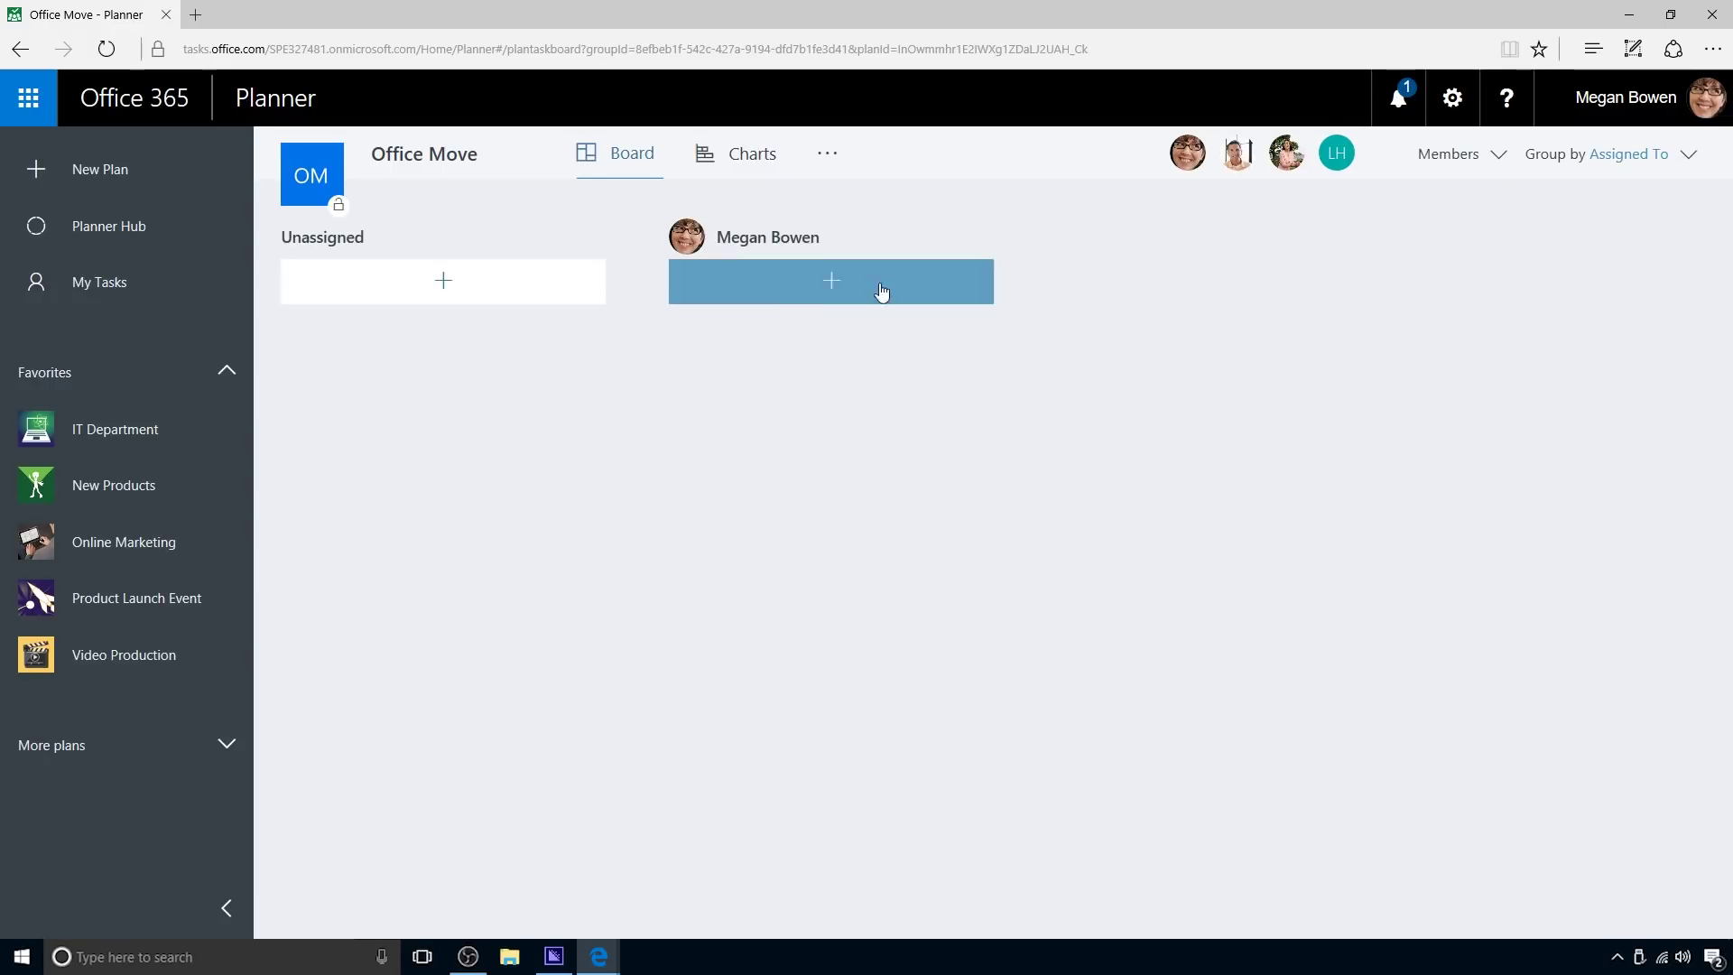
Add an unassigned task 'Office Move Timeline' in Logistics, due June 28, and open its details.
left_click(475, 294)
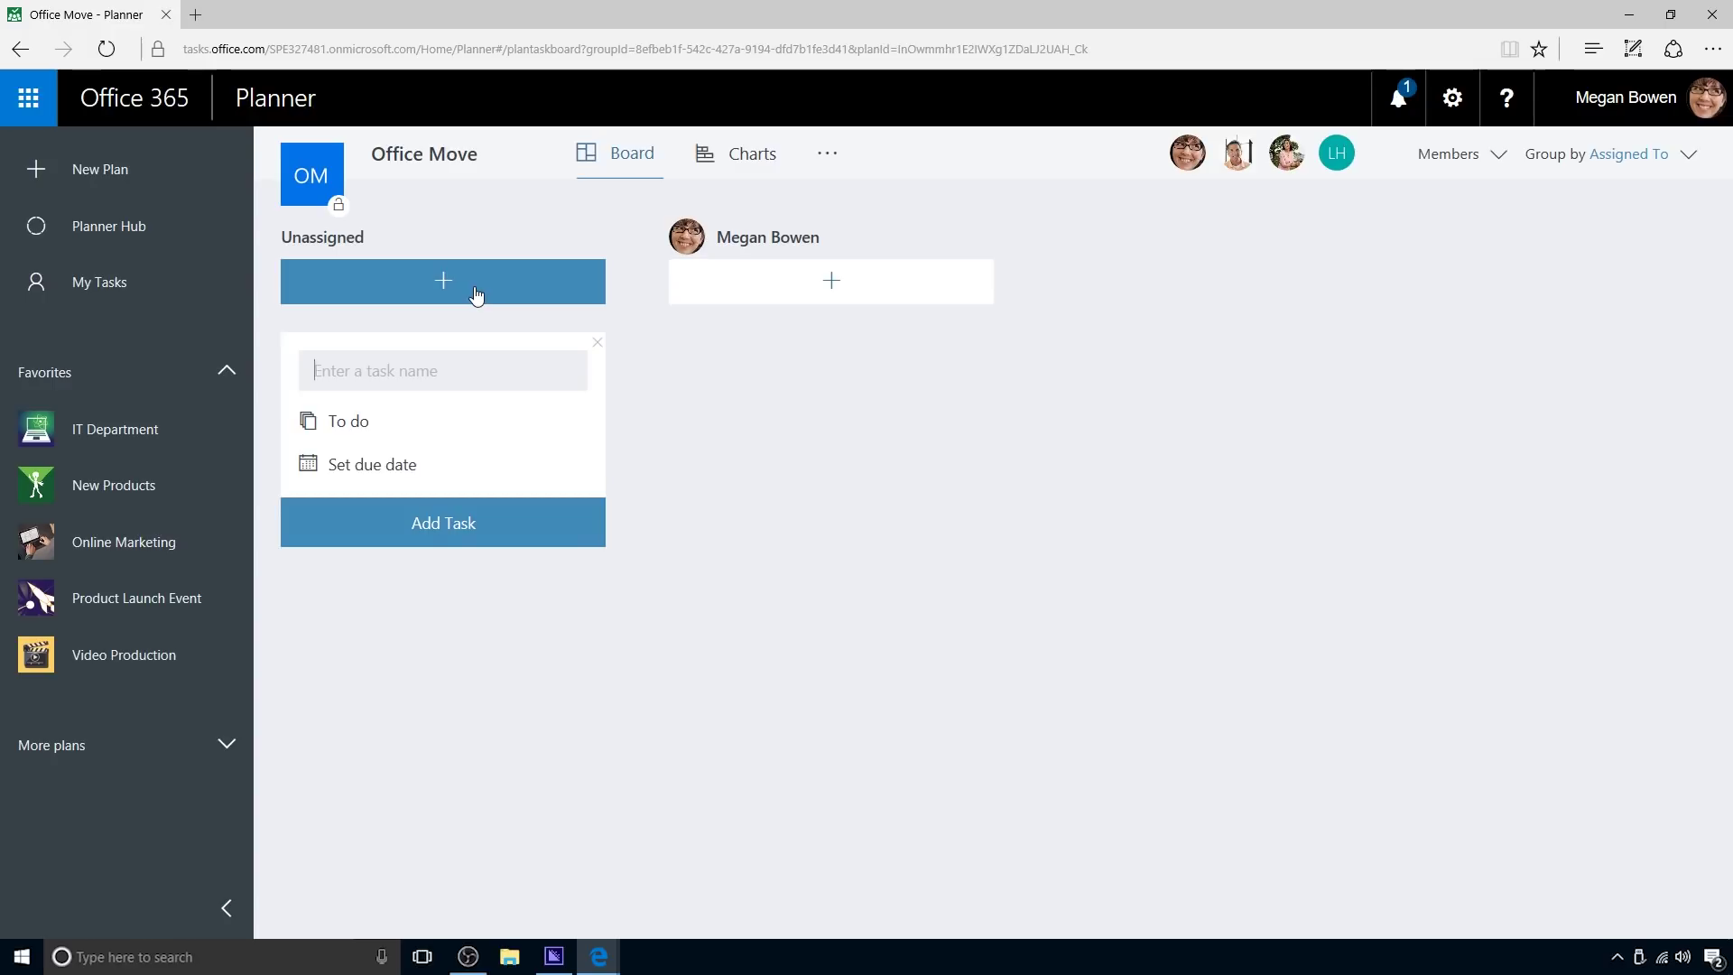
type("Office Move Timeline")
left_click(383, 431)
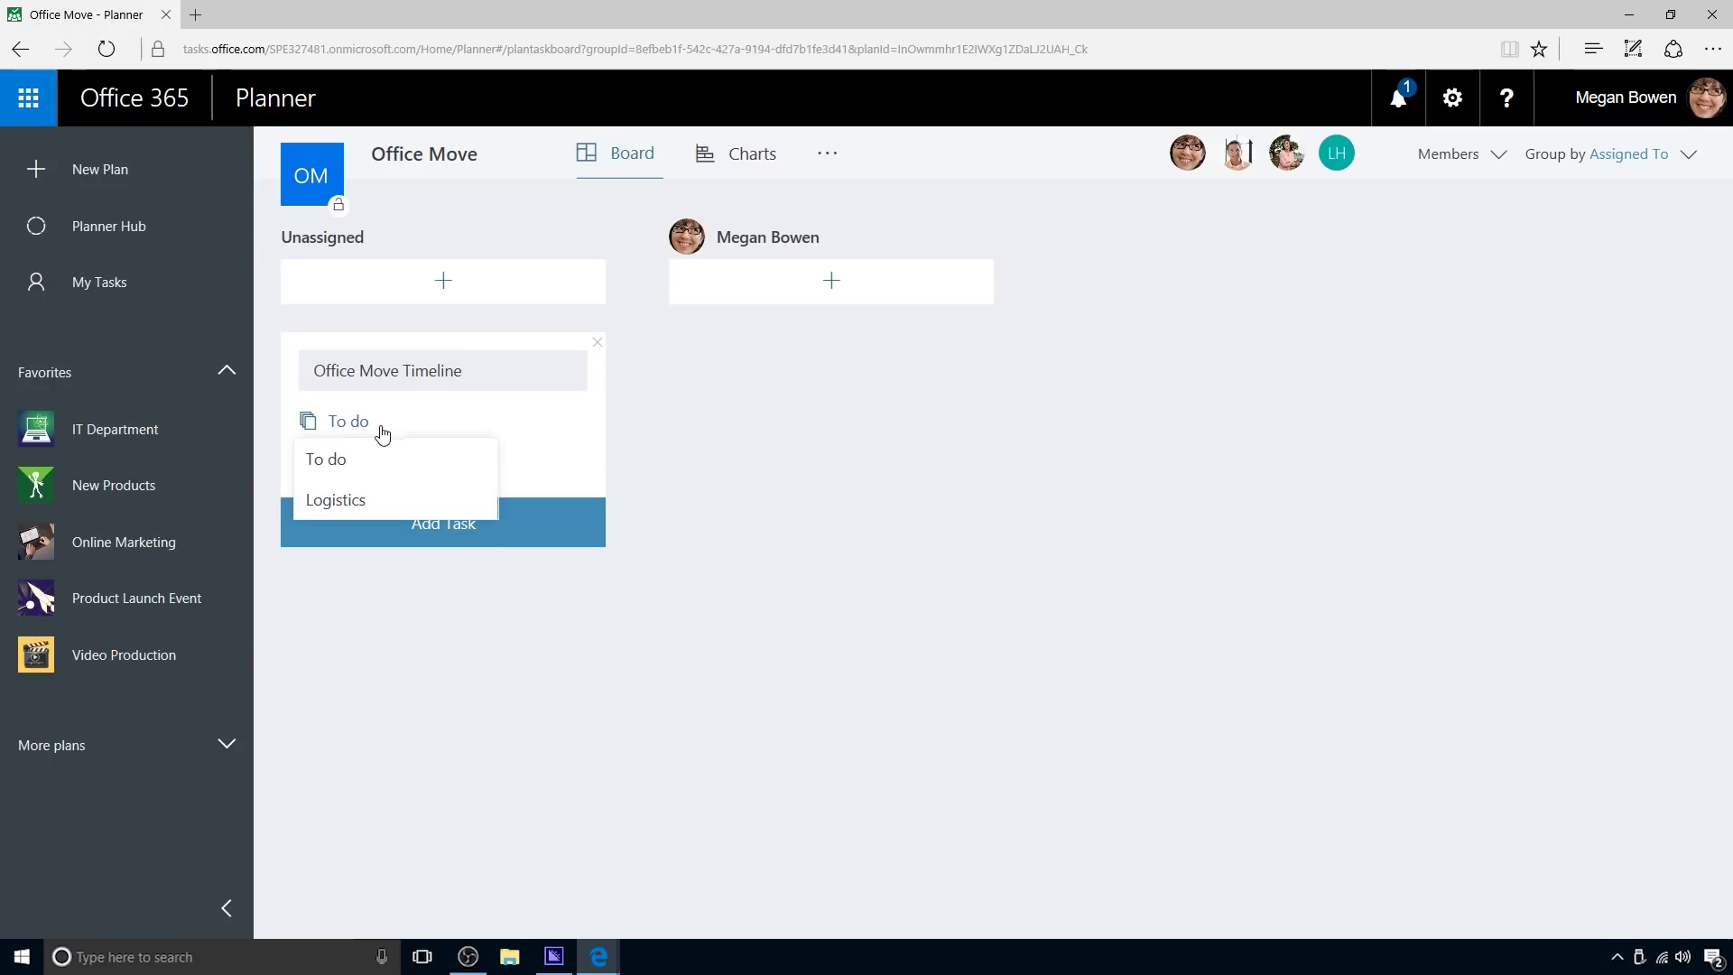
left_click(372, 502)
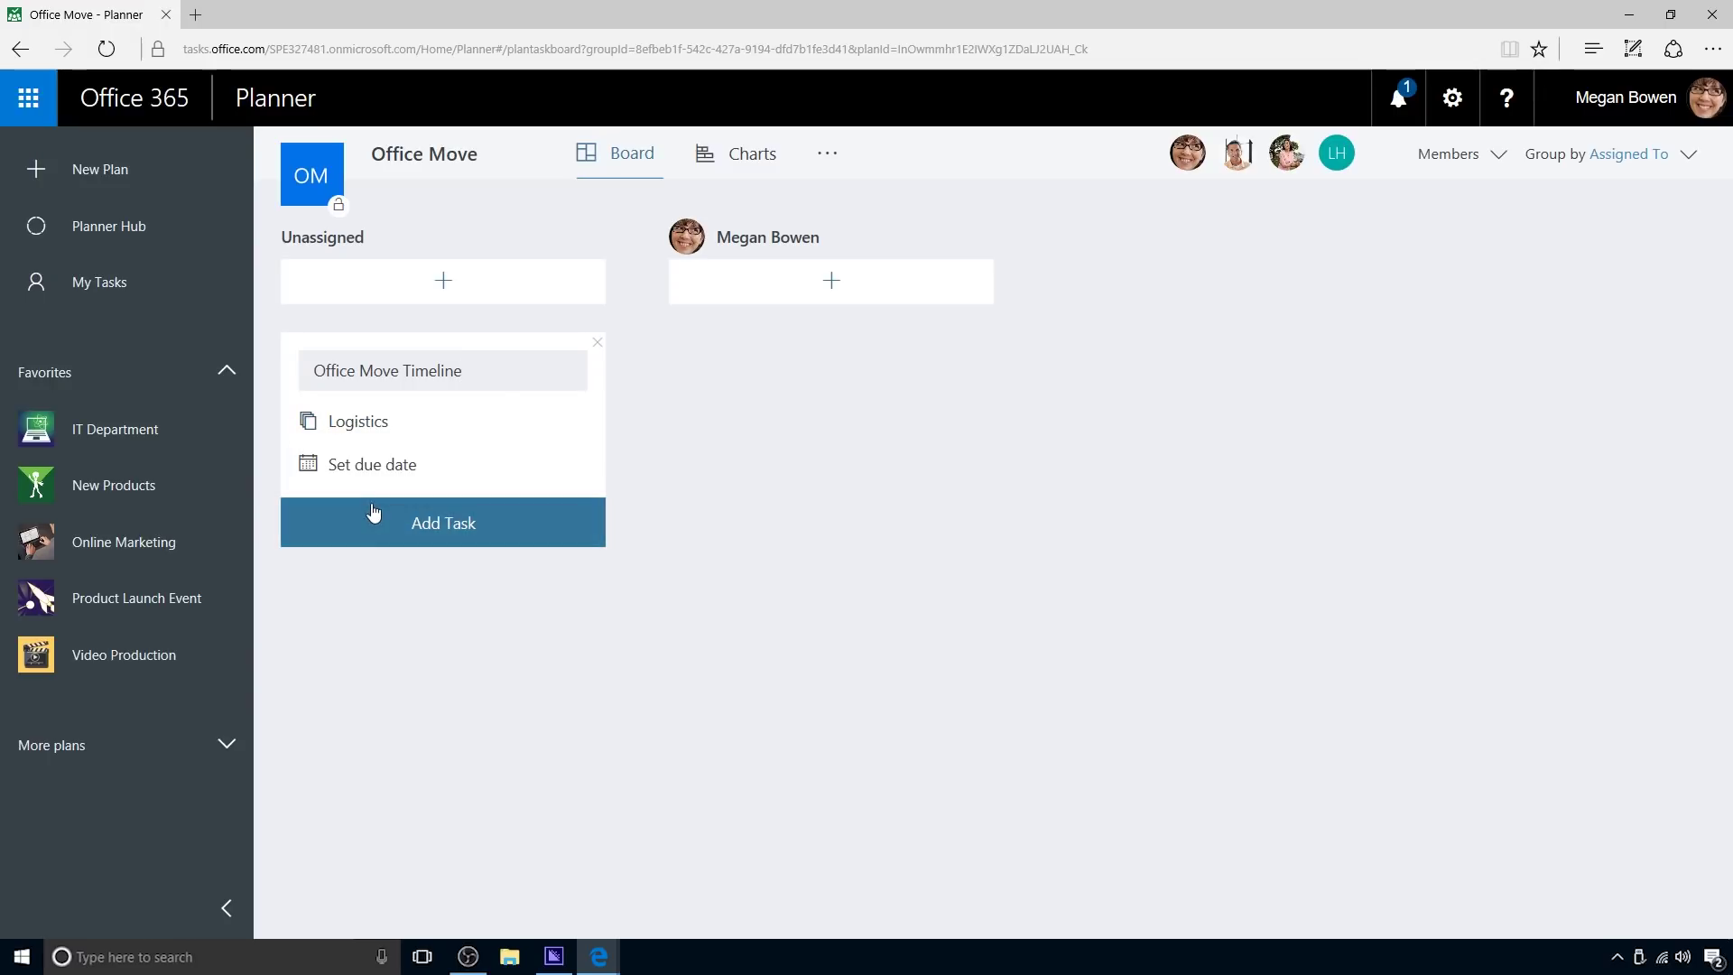
left_click(379, 466)
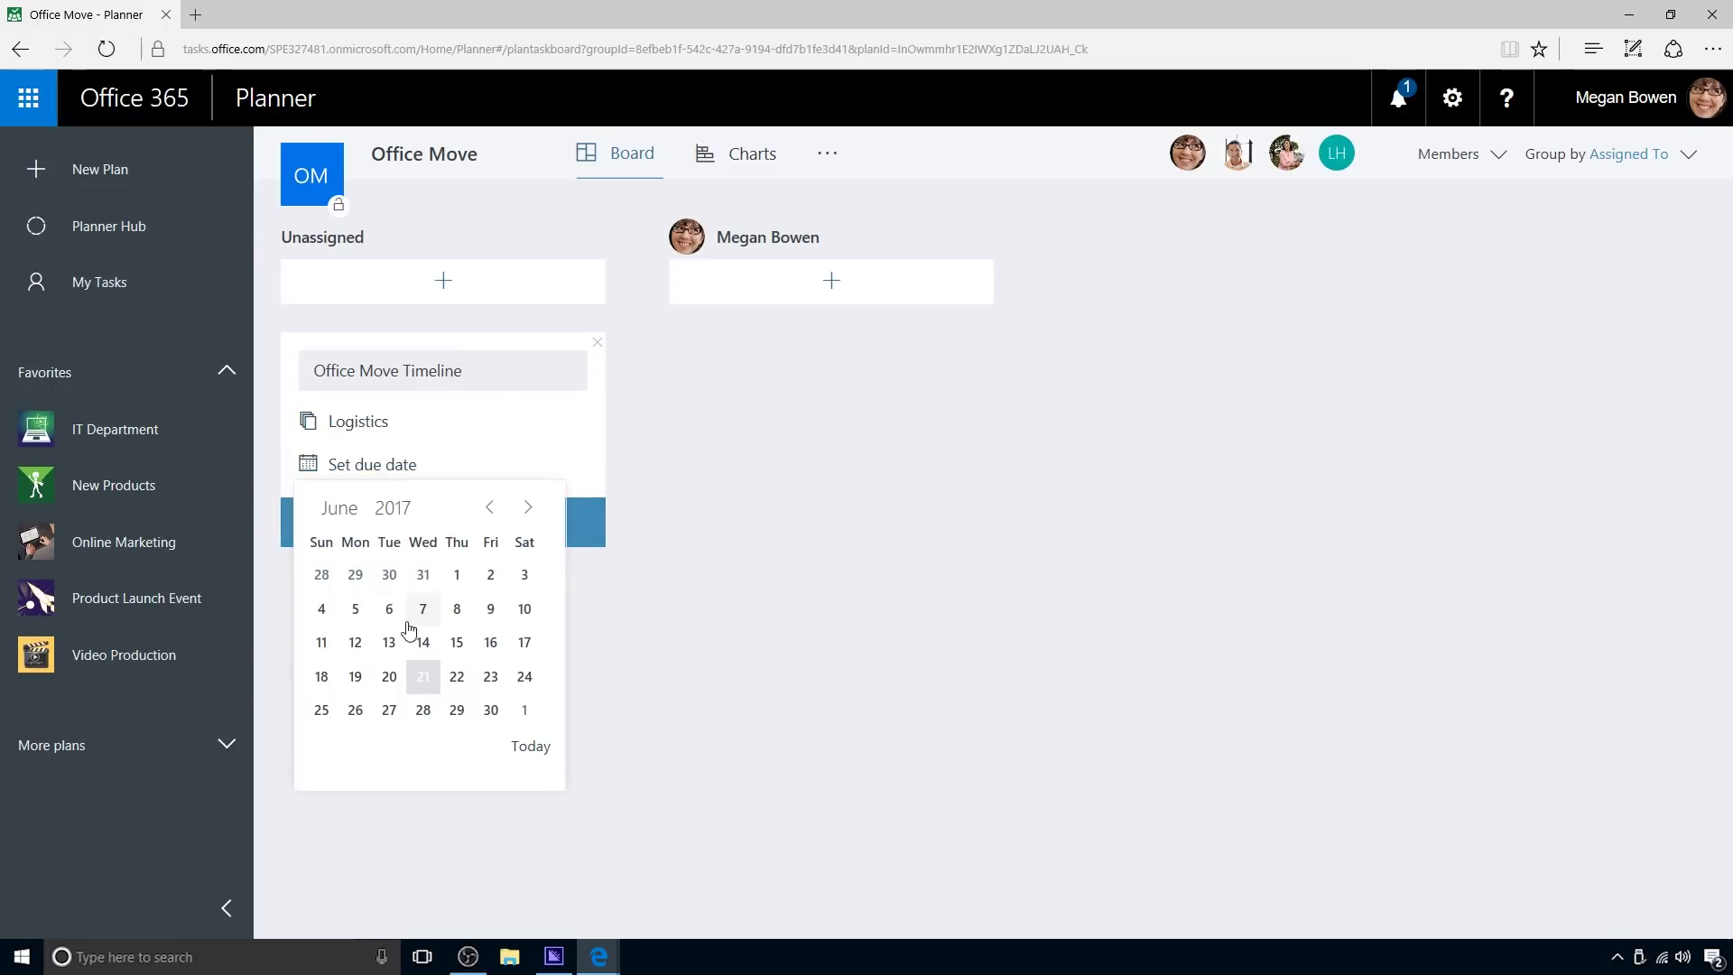
left_click(424, 711)
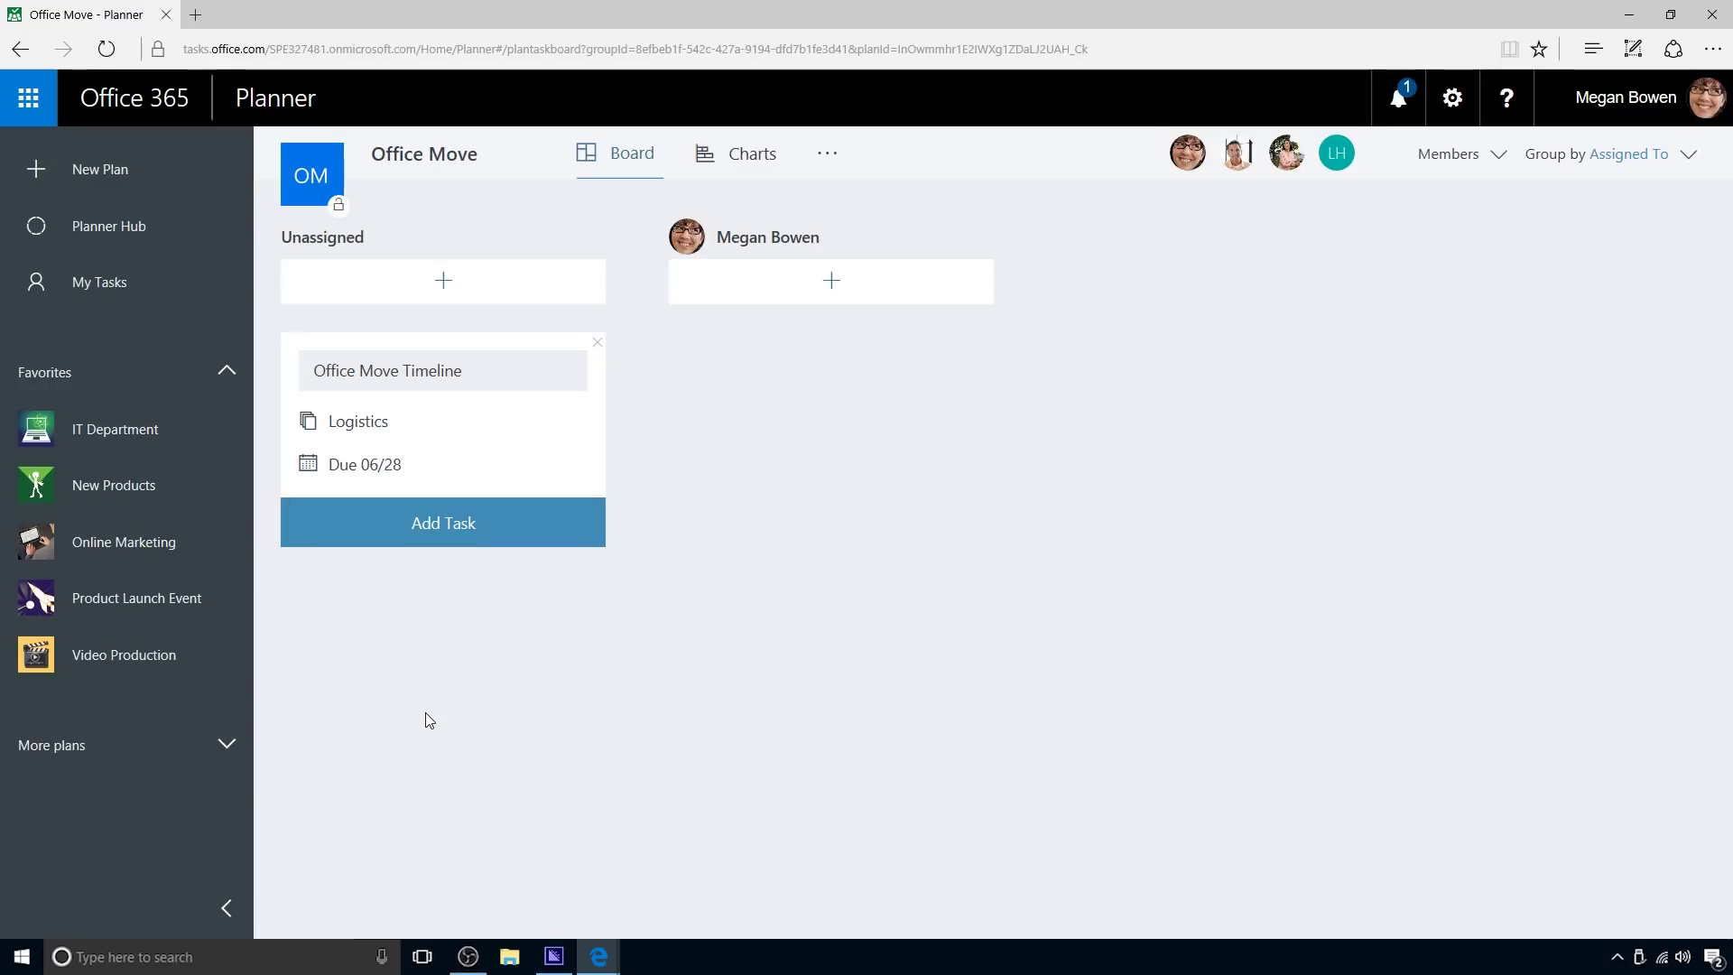
left_click(499, 537)
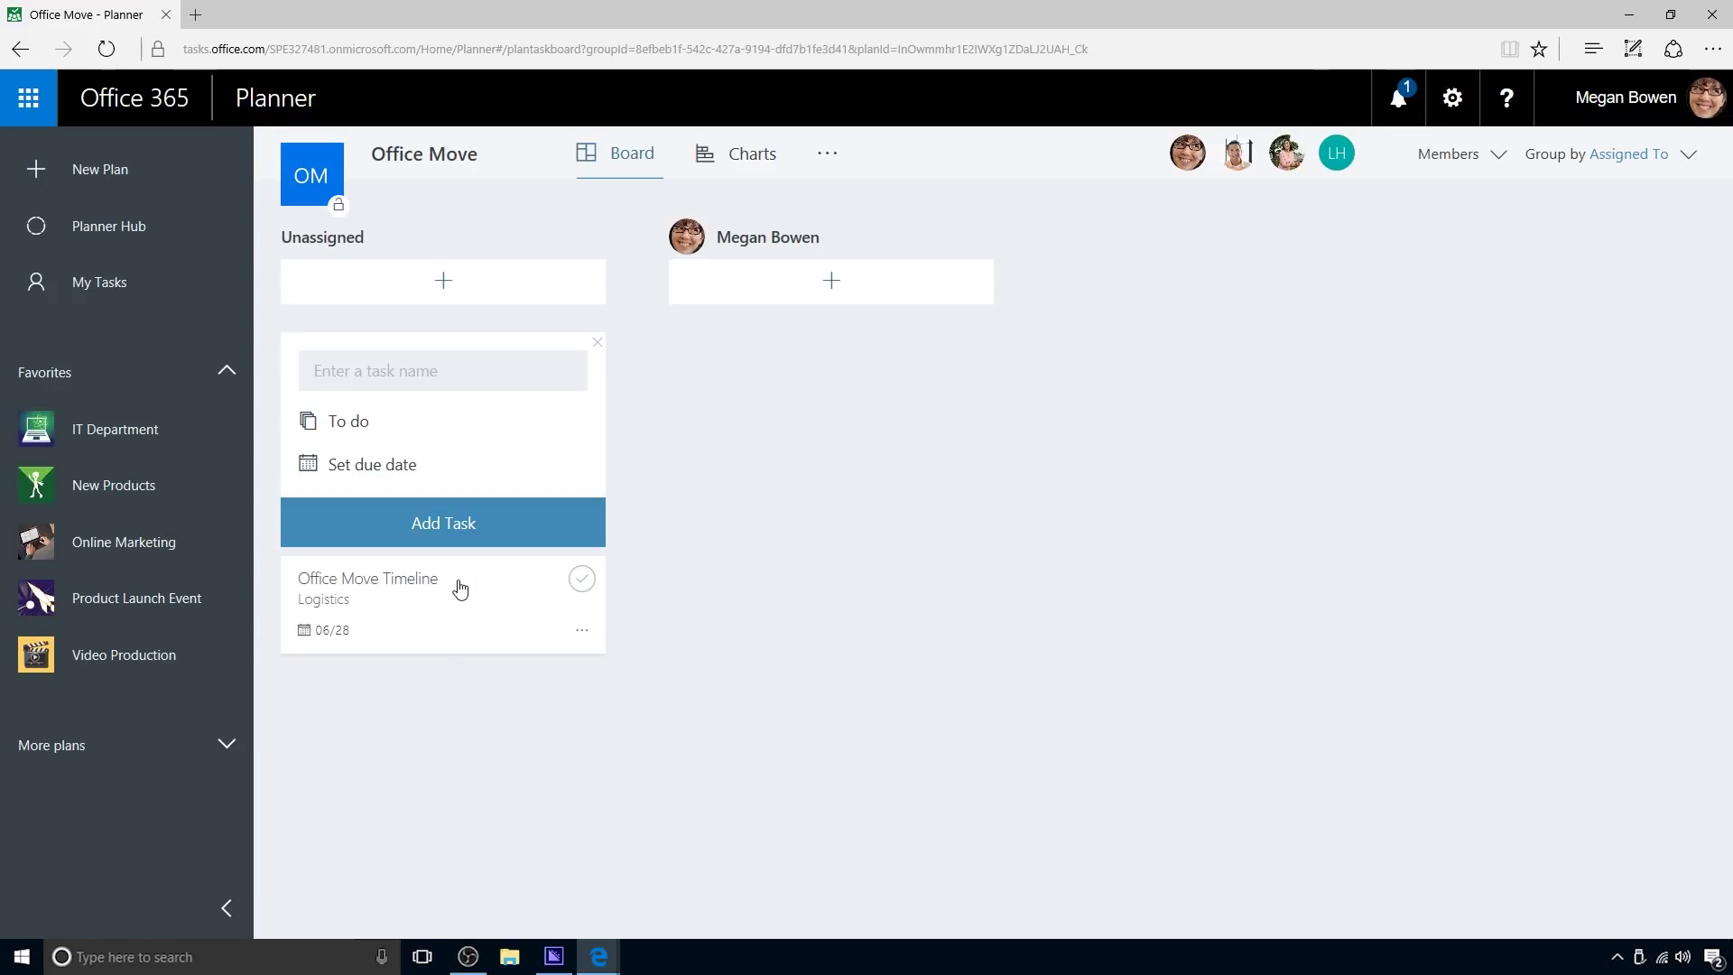
left_click(422, 583)
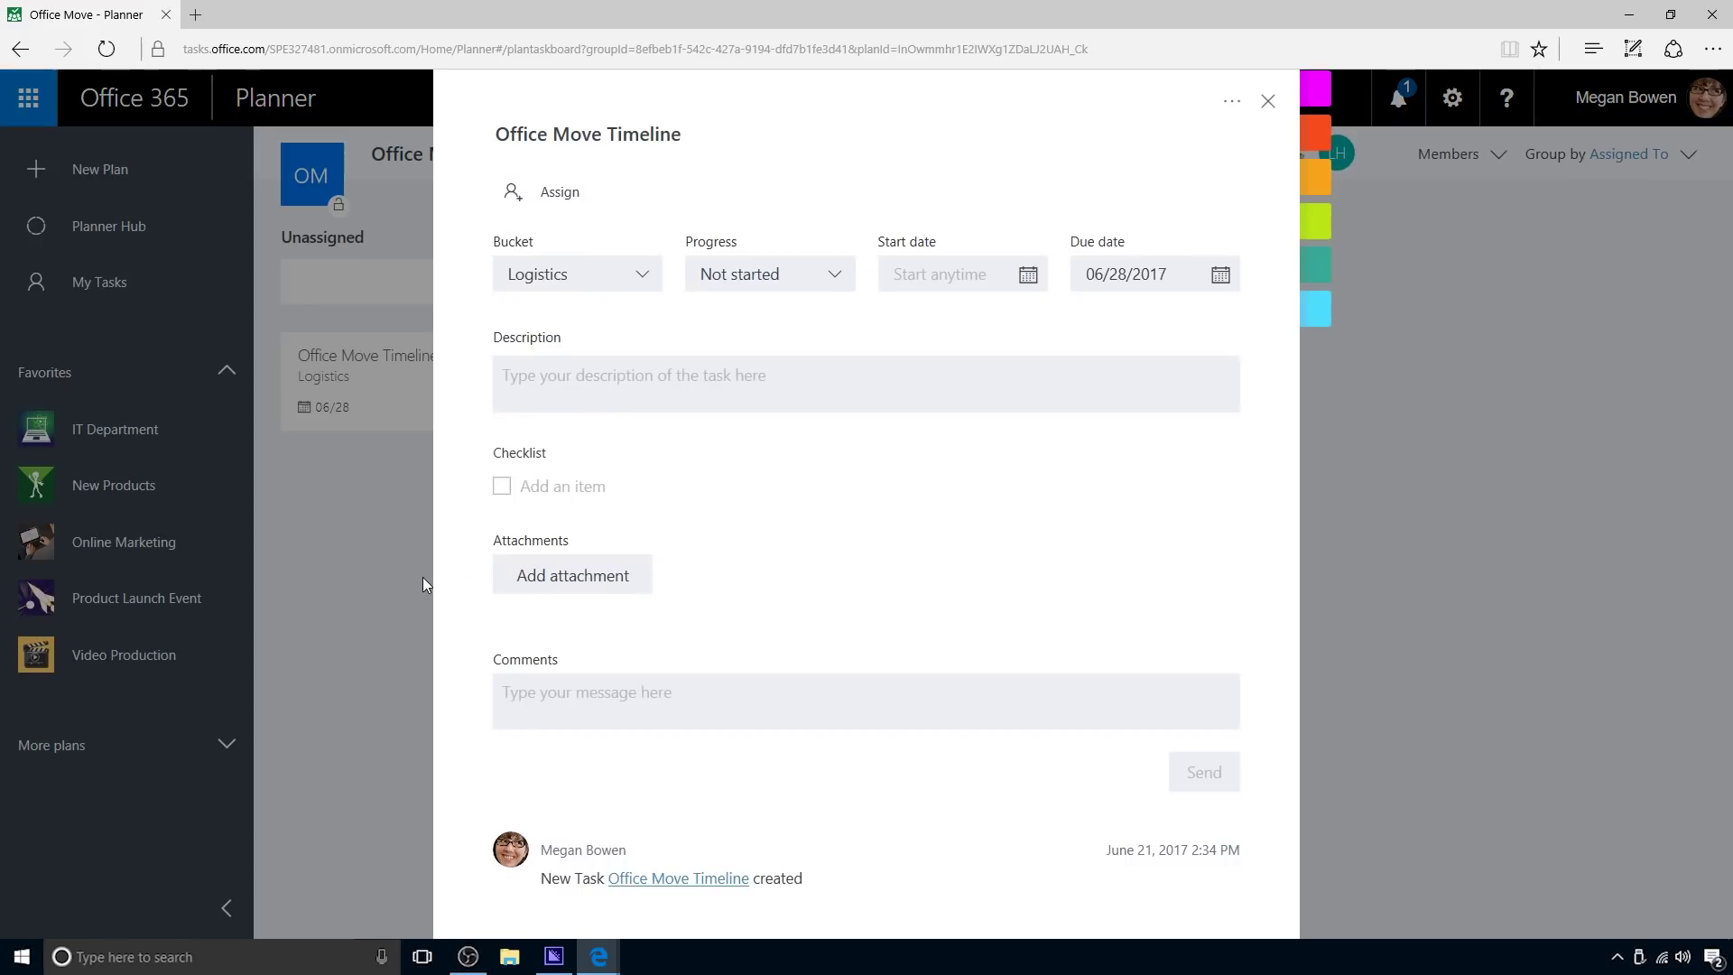
Assign the task to a team member and add the description 'Create detailed timeline for office move', shown on card.
left_click(571, 202)
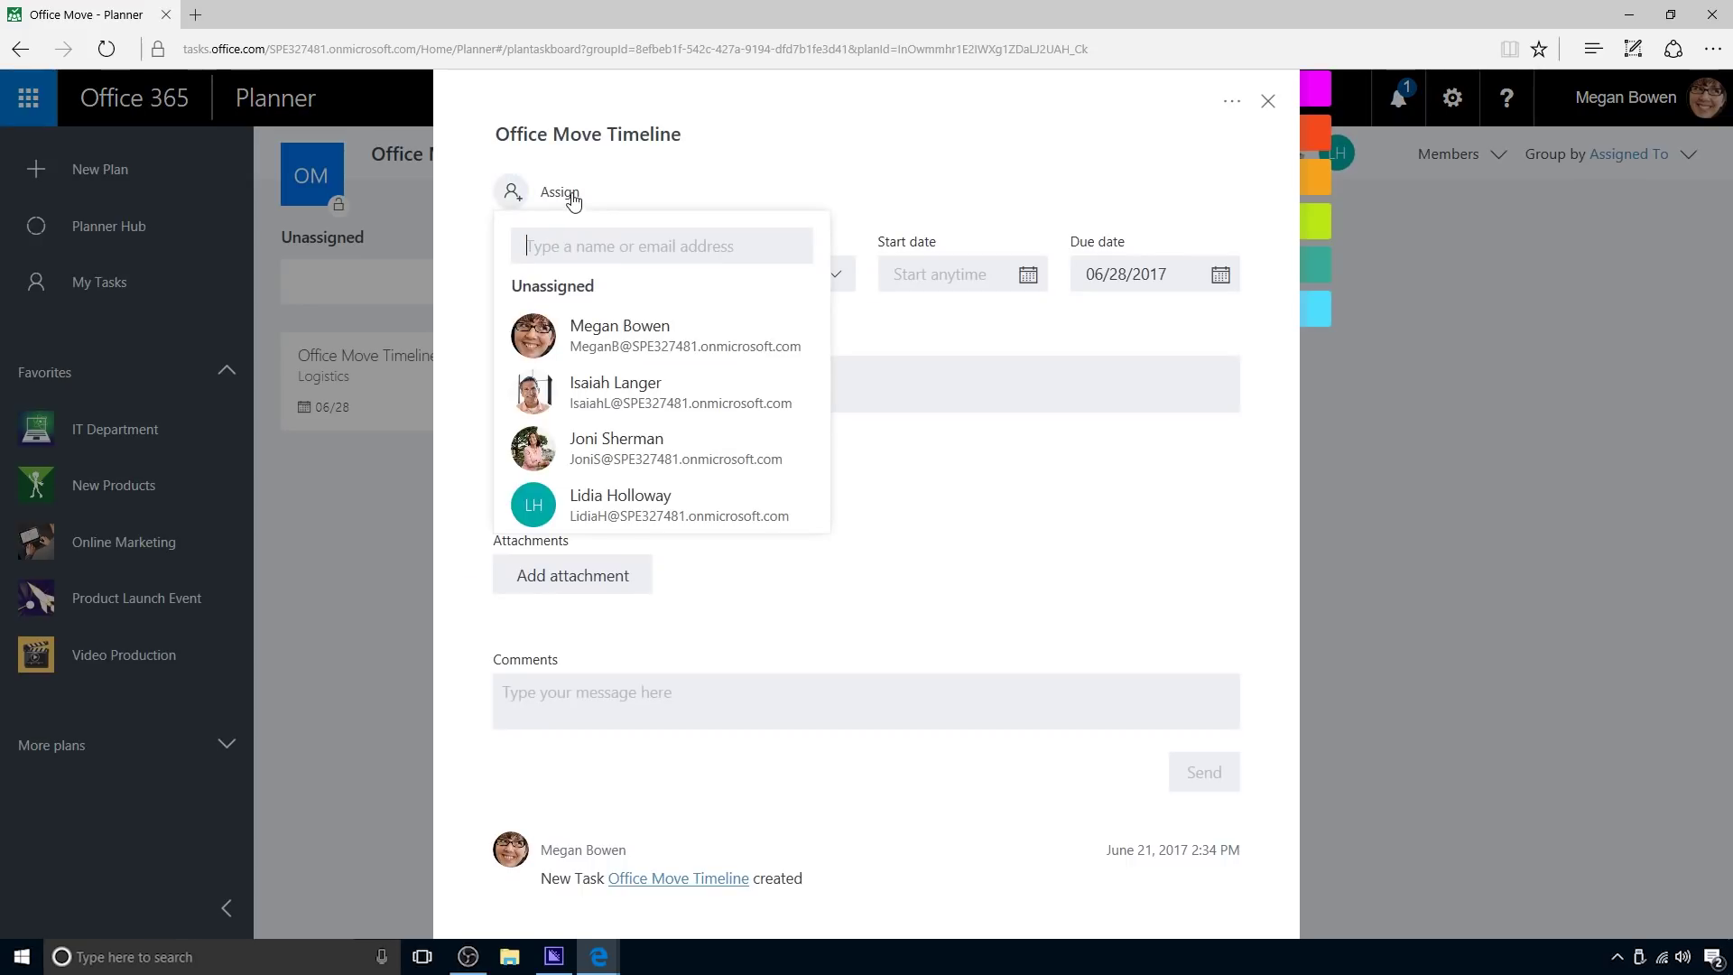
left_click(721, 451)
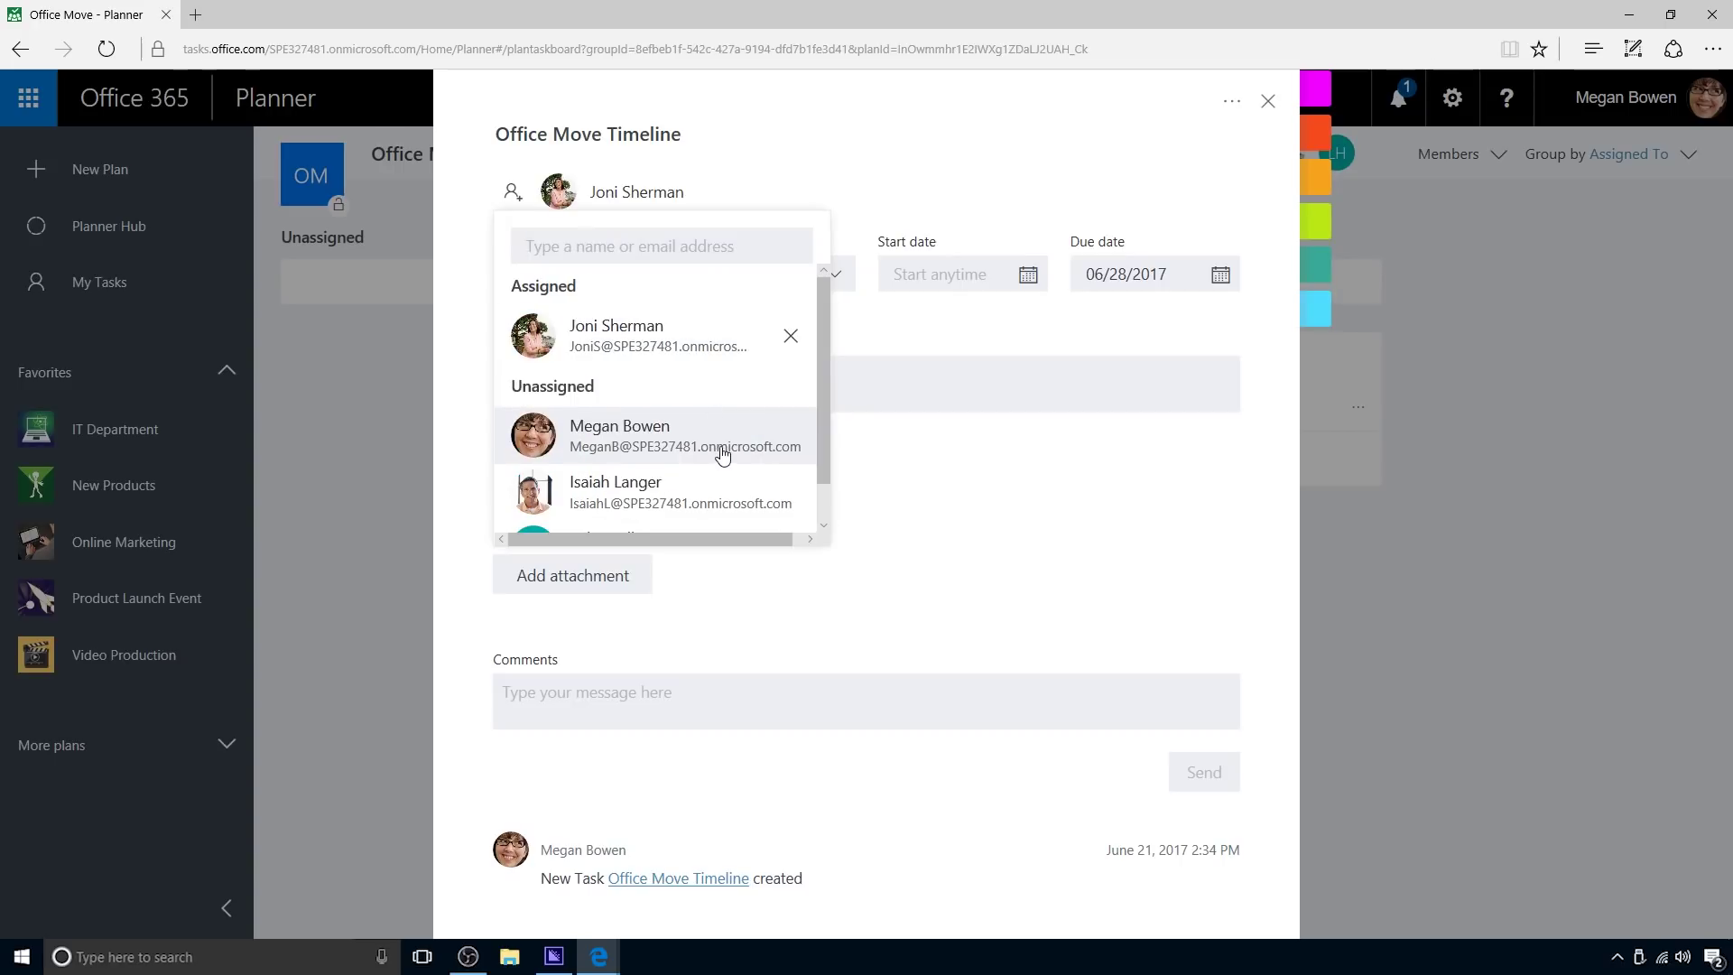
left_click(850, 215)
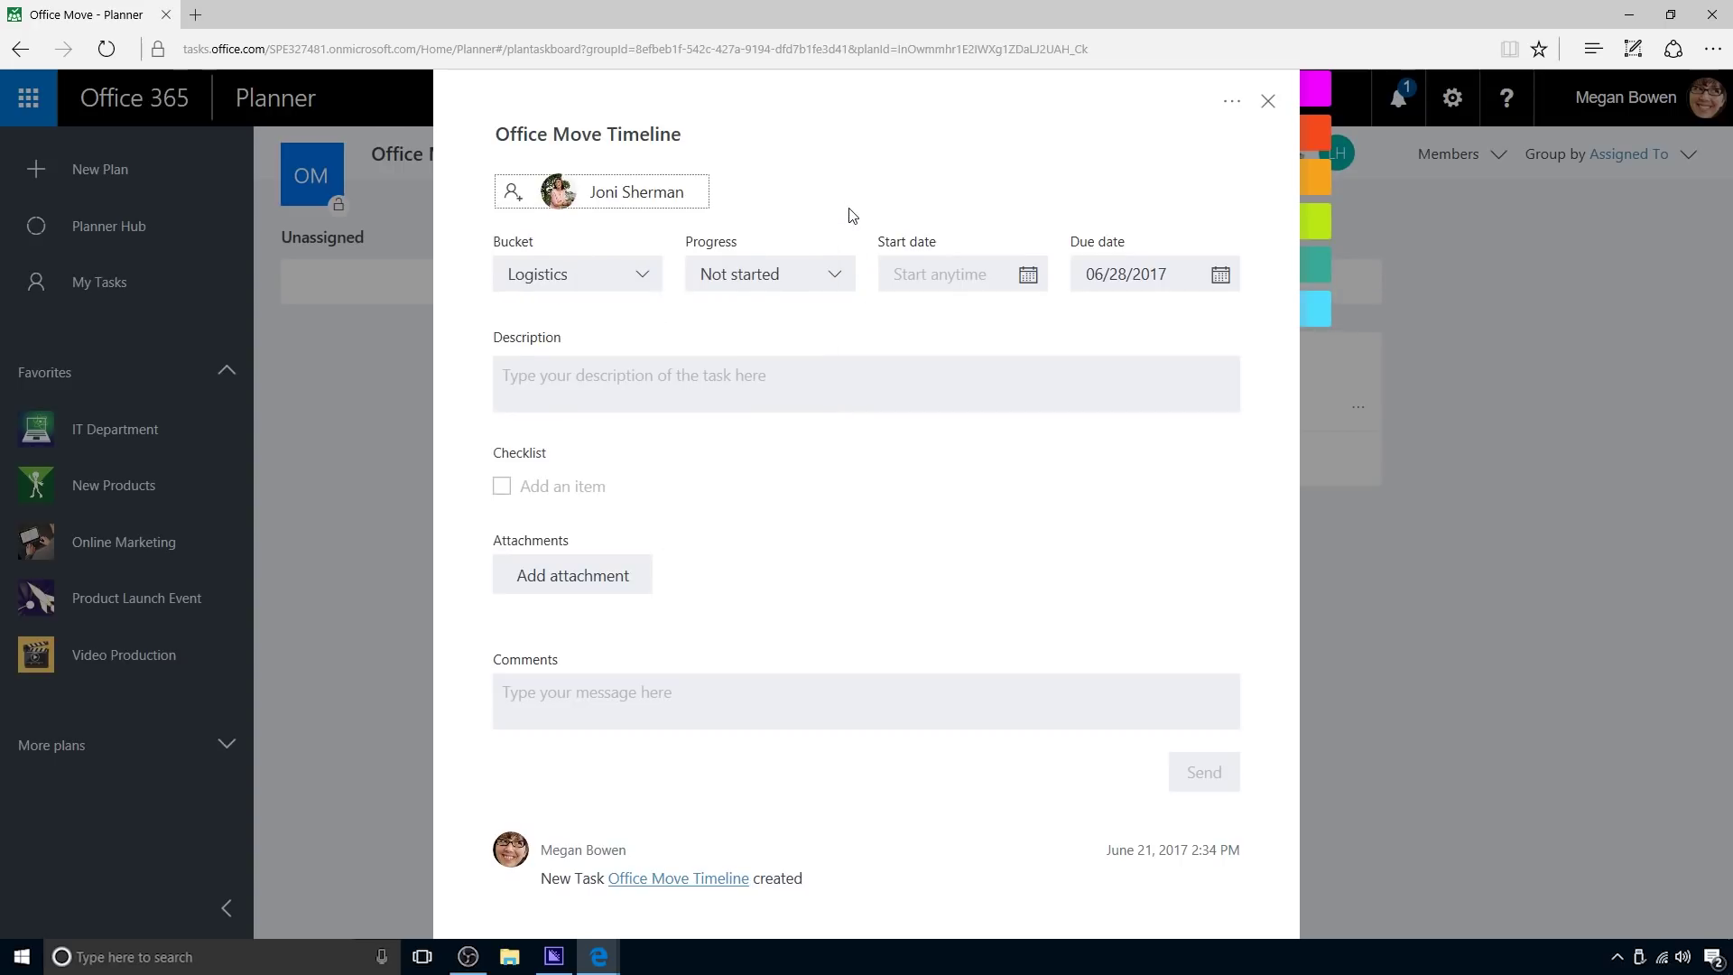
left_click(576, 374)
type("Create detailed timeline for office move")
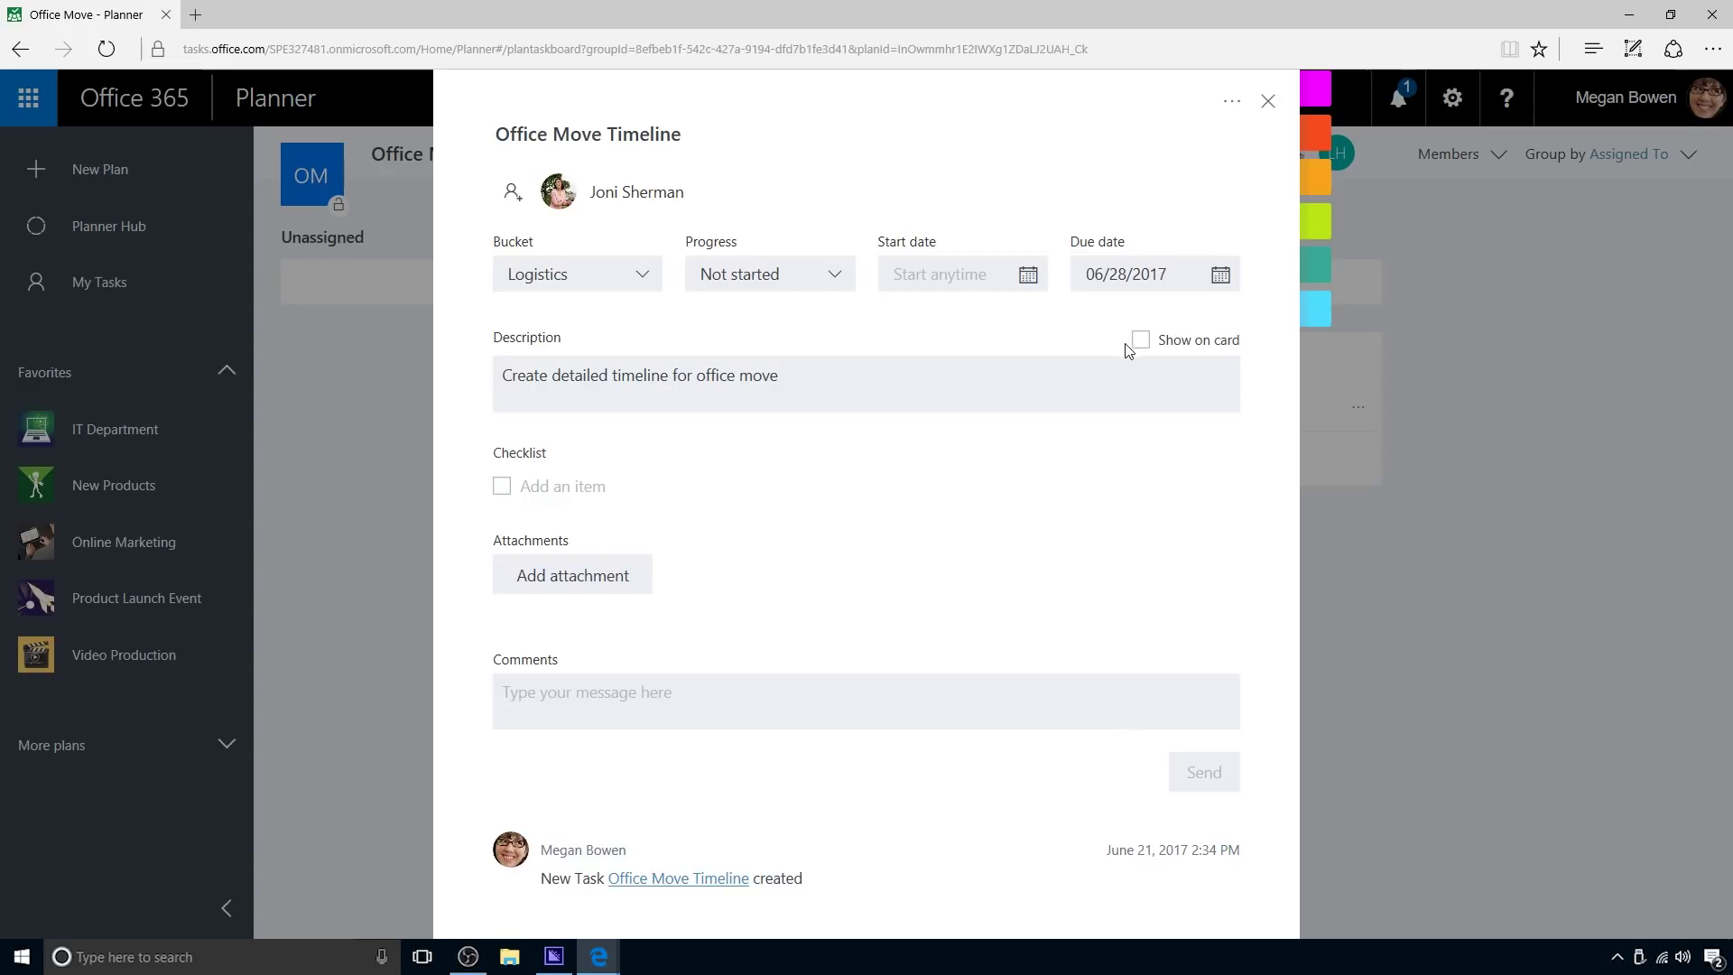
left_click(1140, 343)
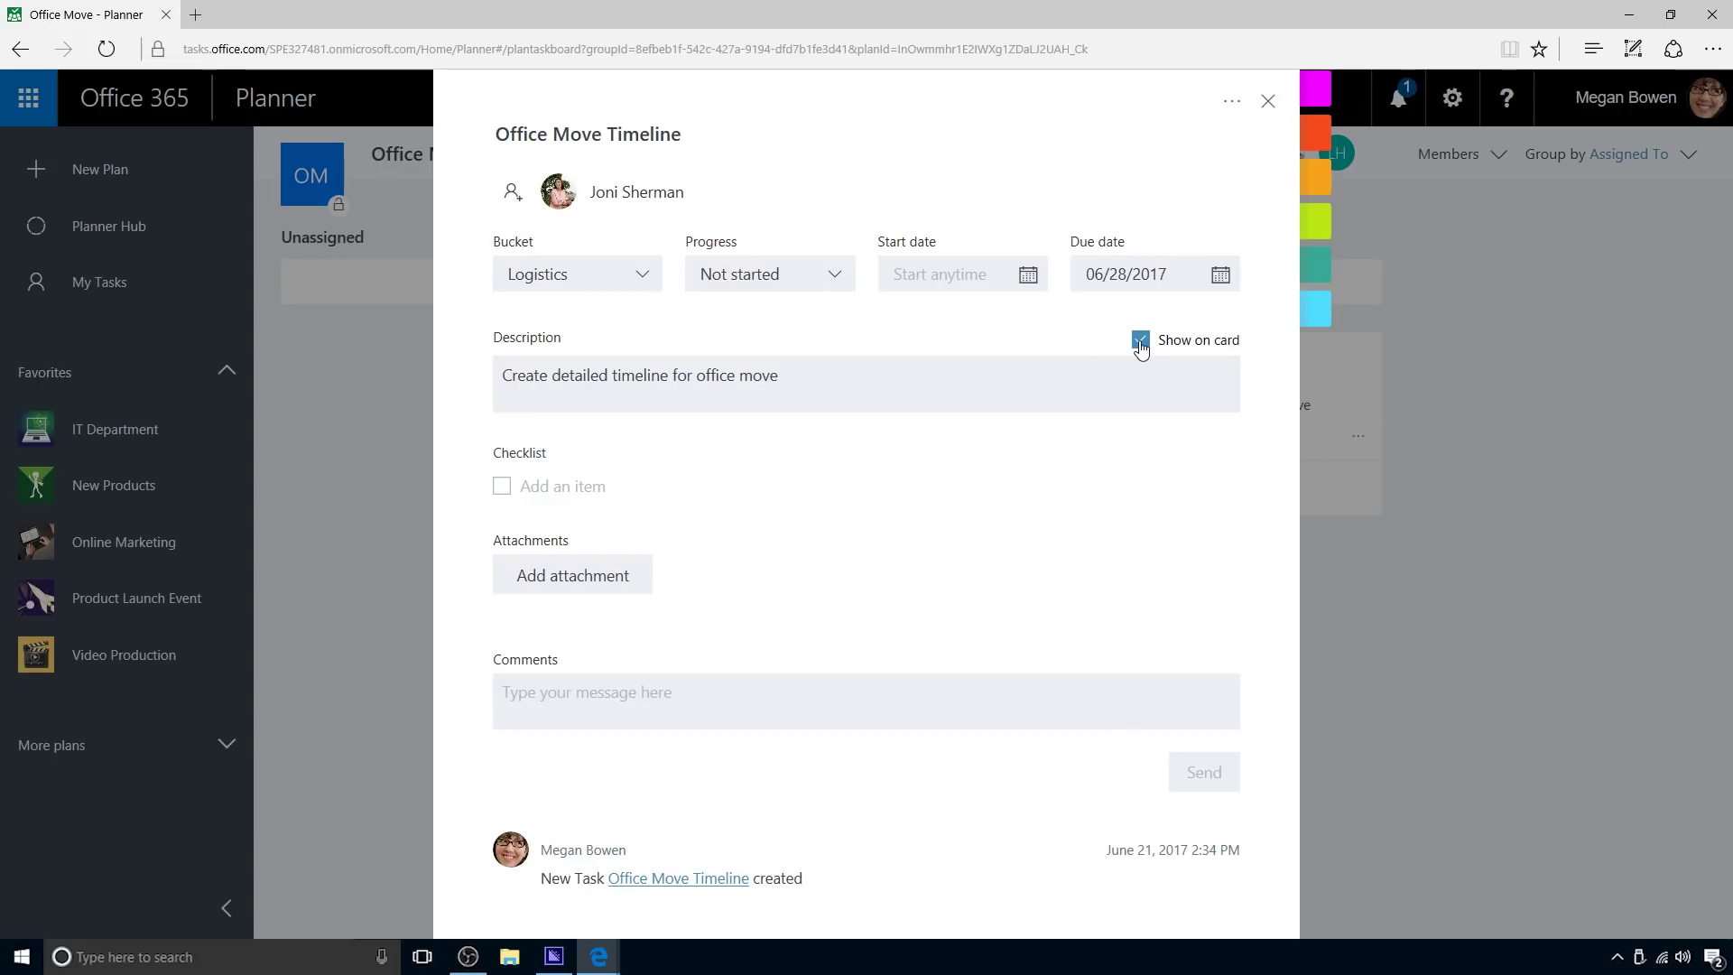
Set the start date to June 21 and post the comment 'Urgent complete this first!'.
left_click(1028, 275)
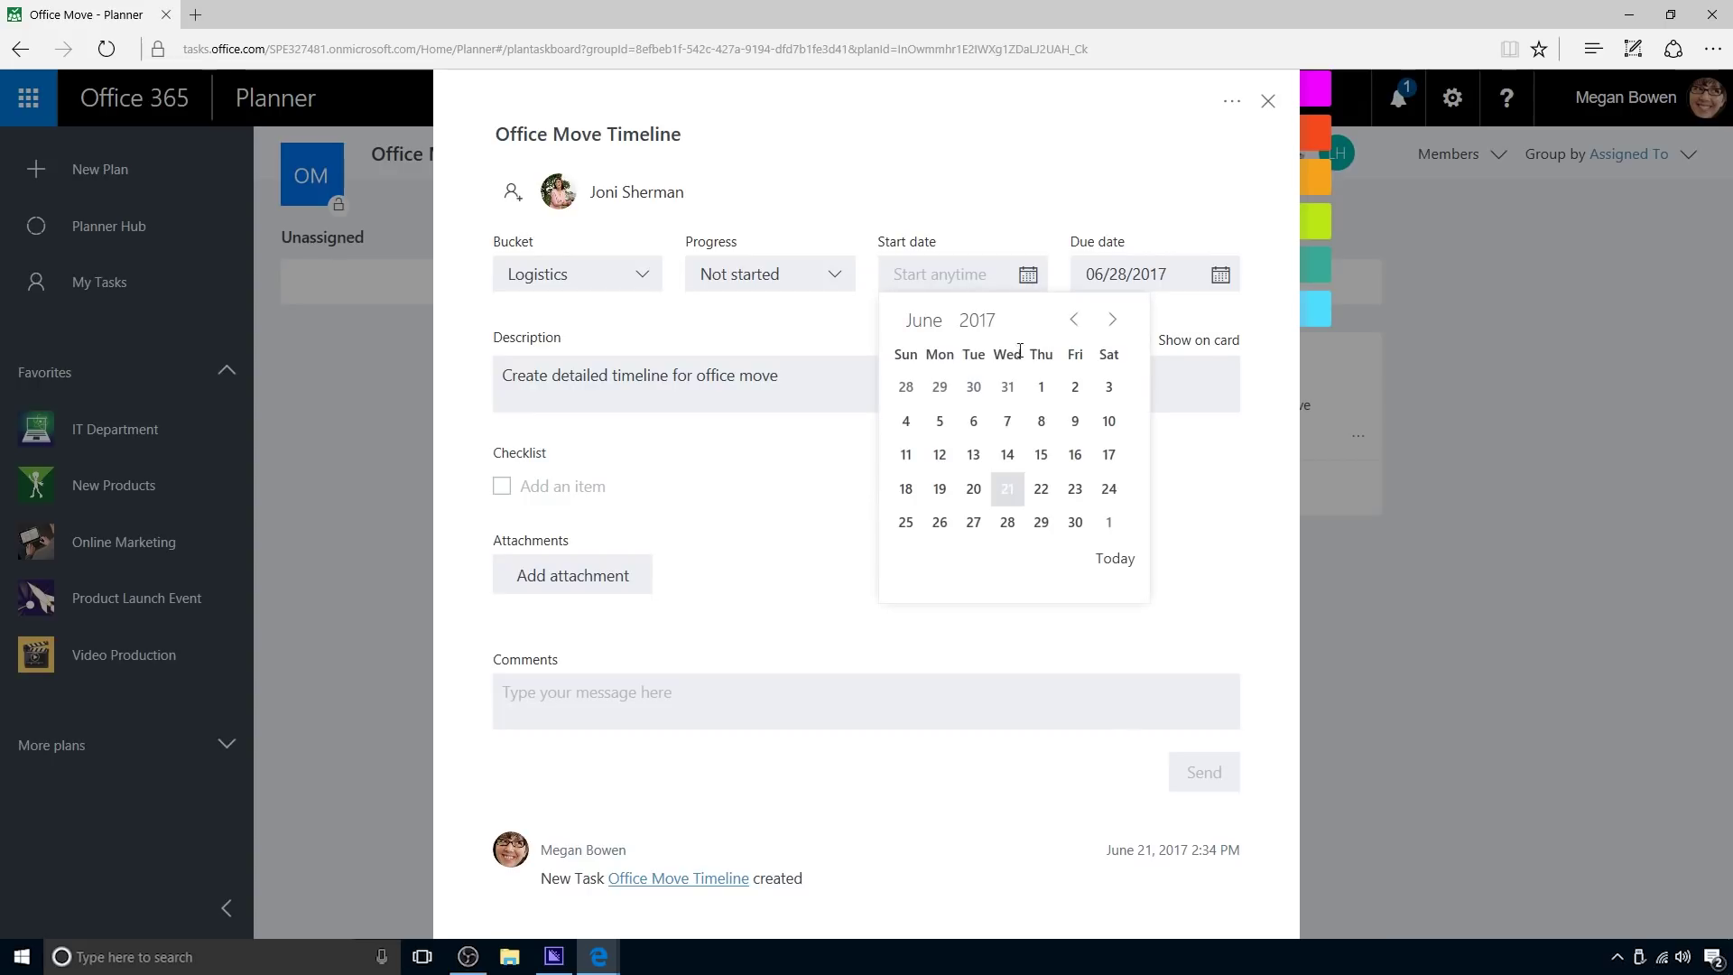
left_click(1007, 489)
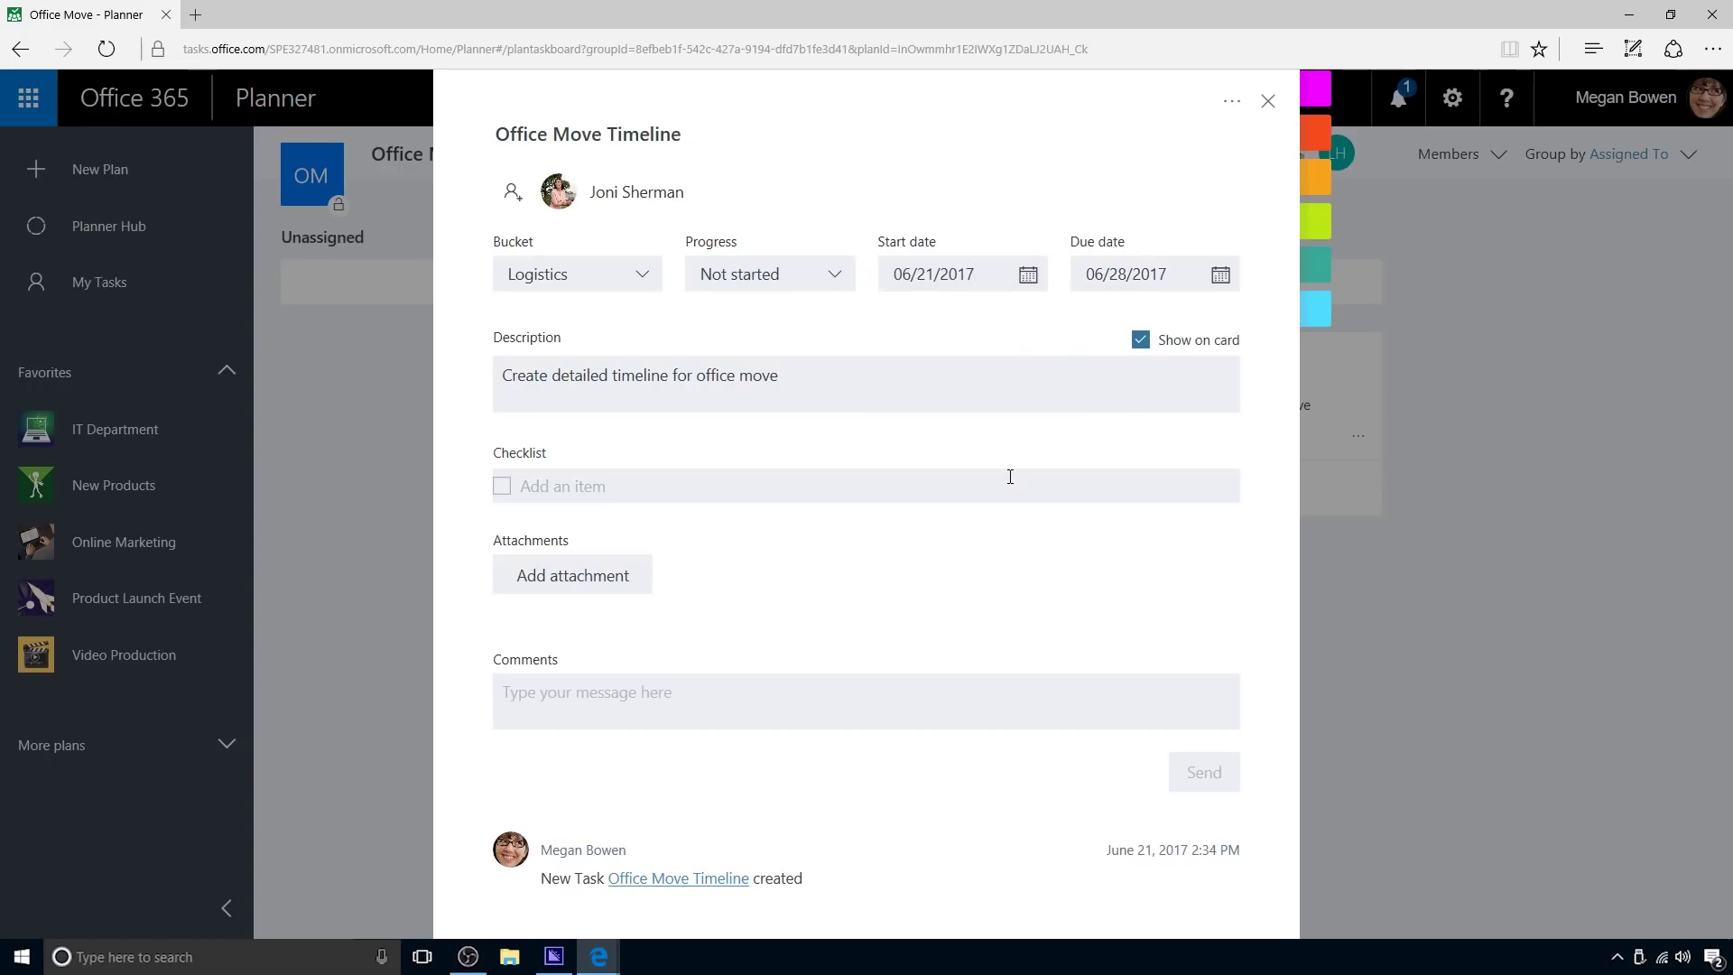
left_click(550, 694)
type("Urgent complete this first!")
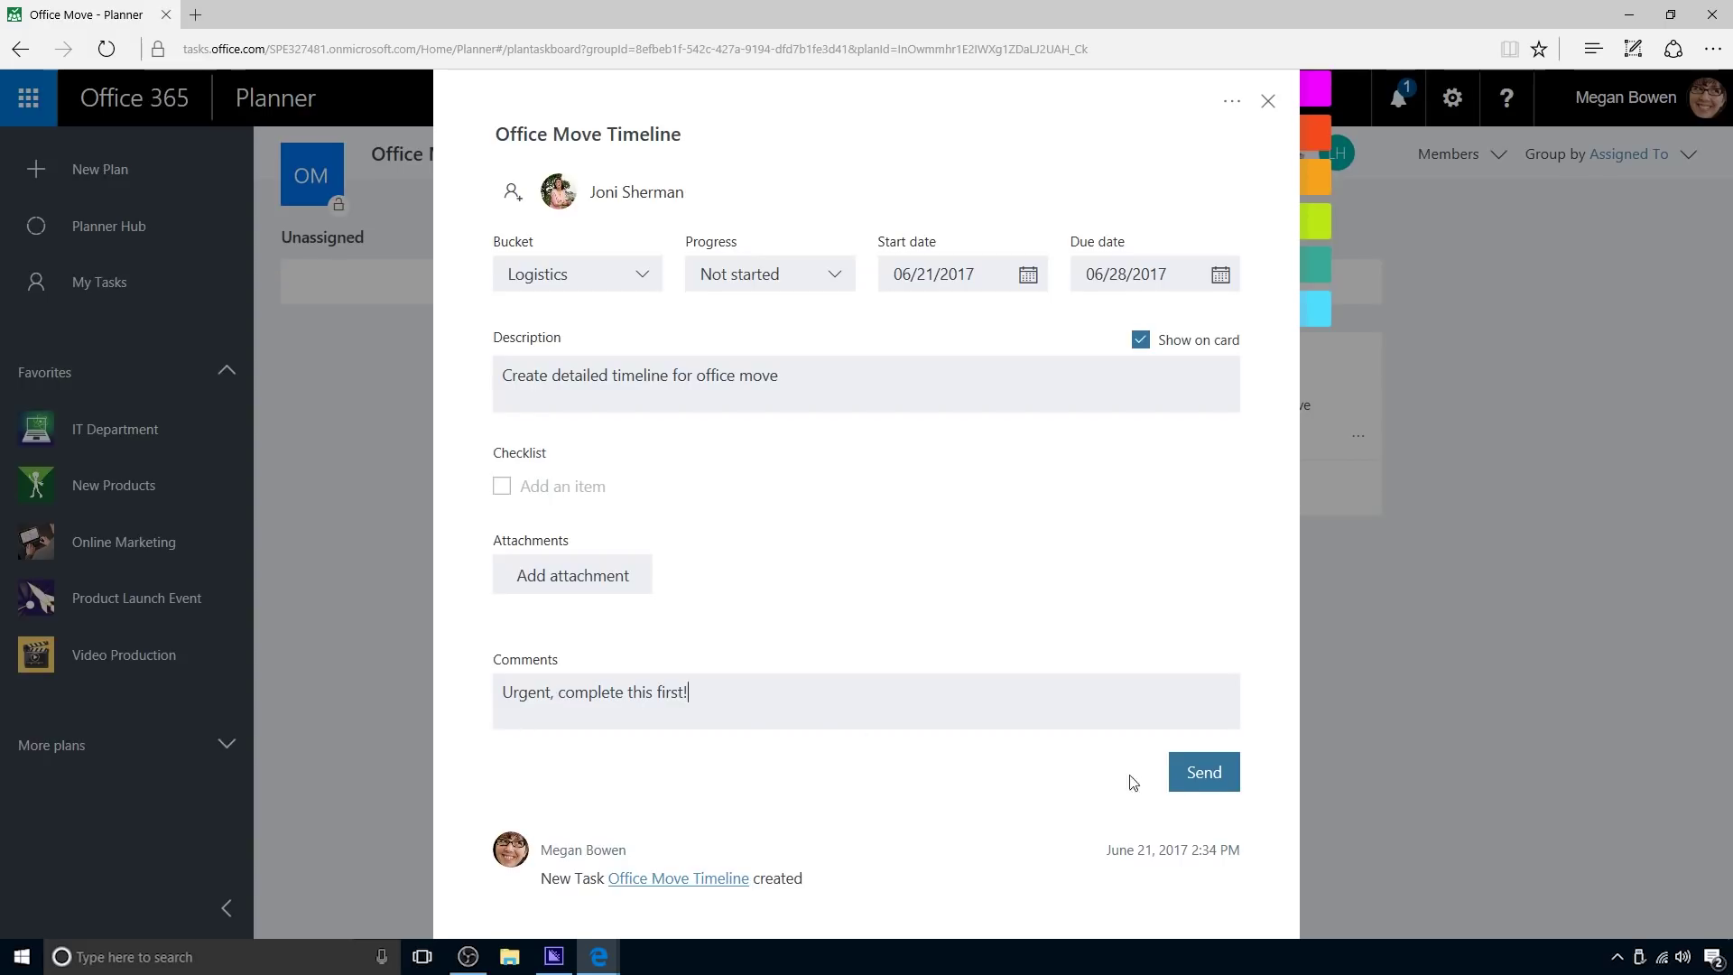
left_click(1178, 781)
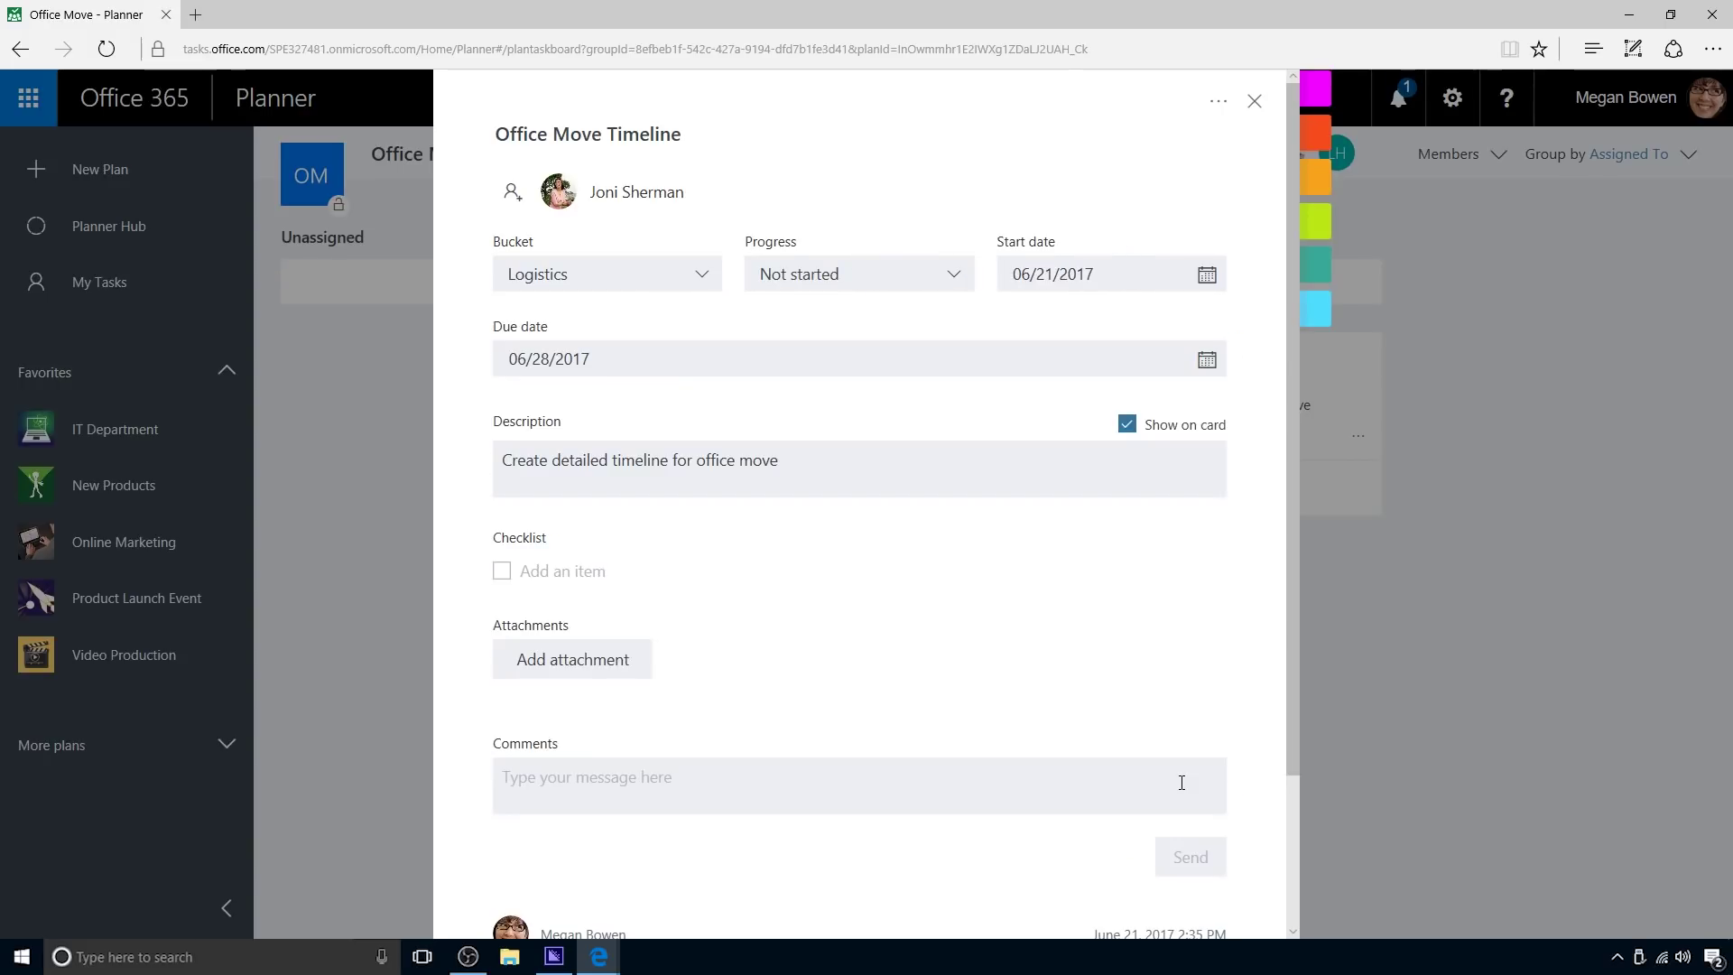
Set the task's progress to In progress and return to the board.
left_click(955, 279)
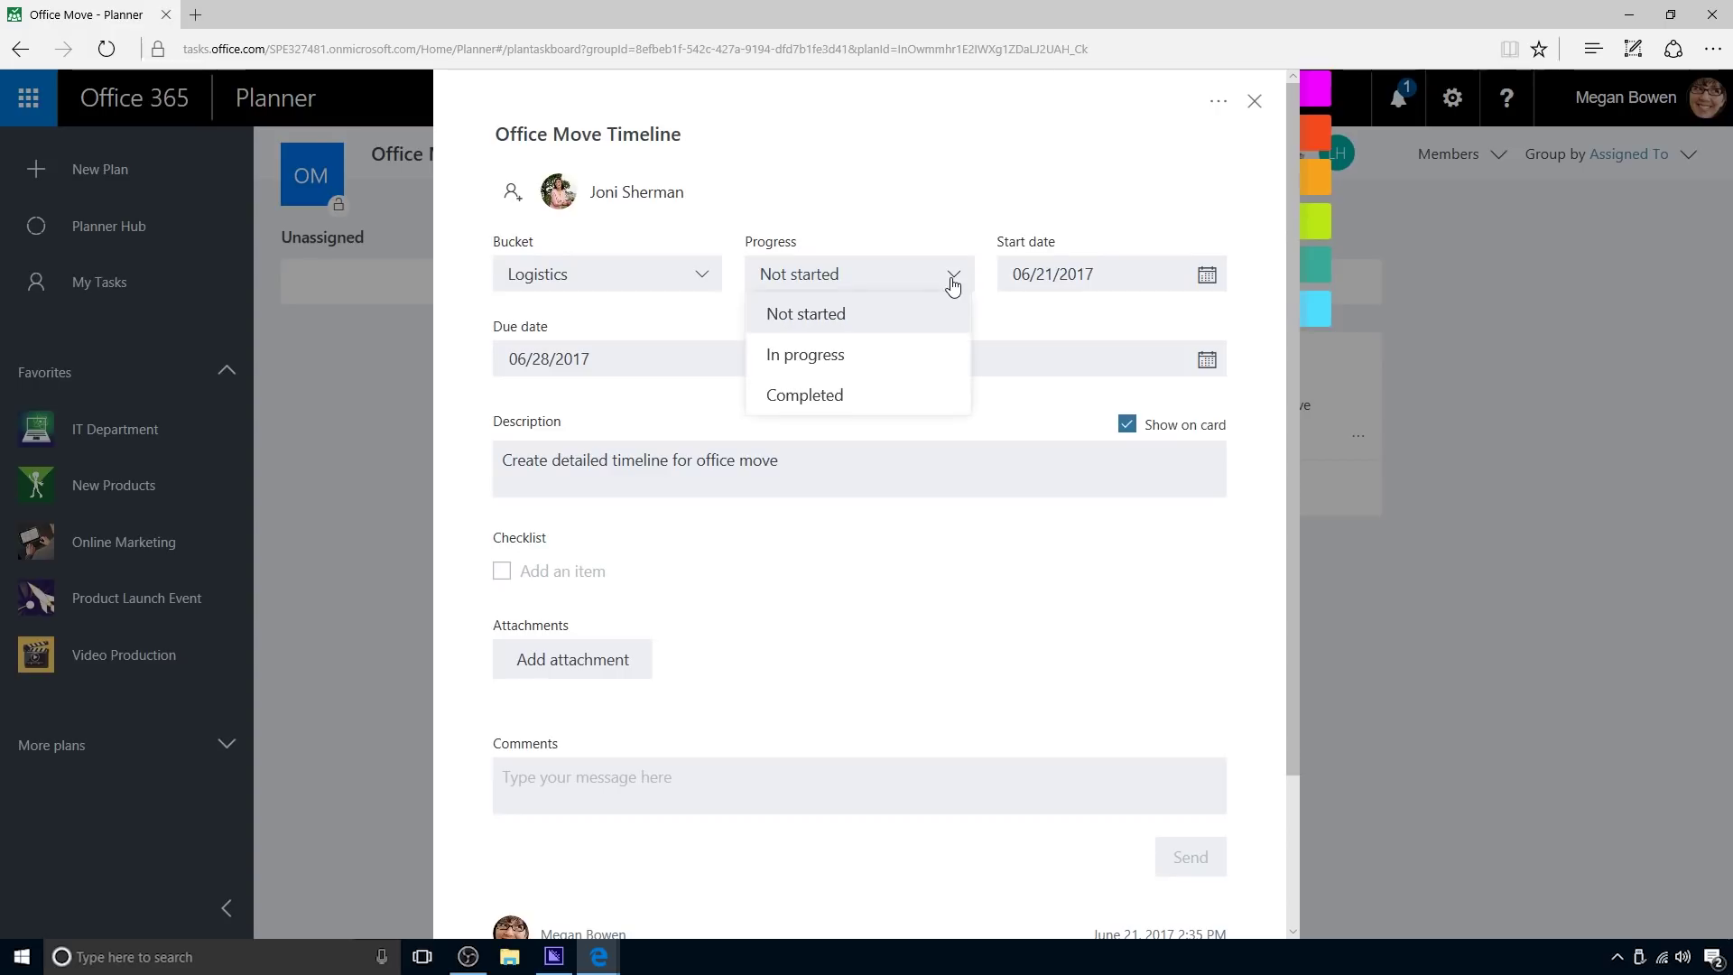
left_click(925, 362)
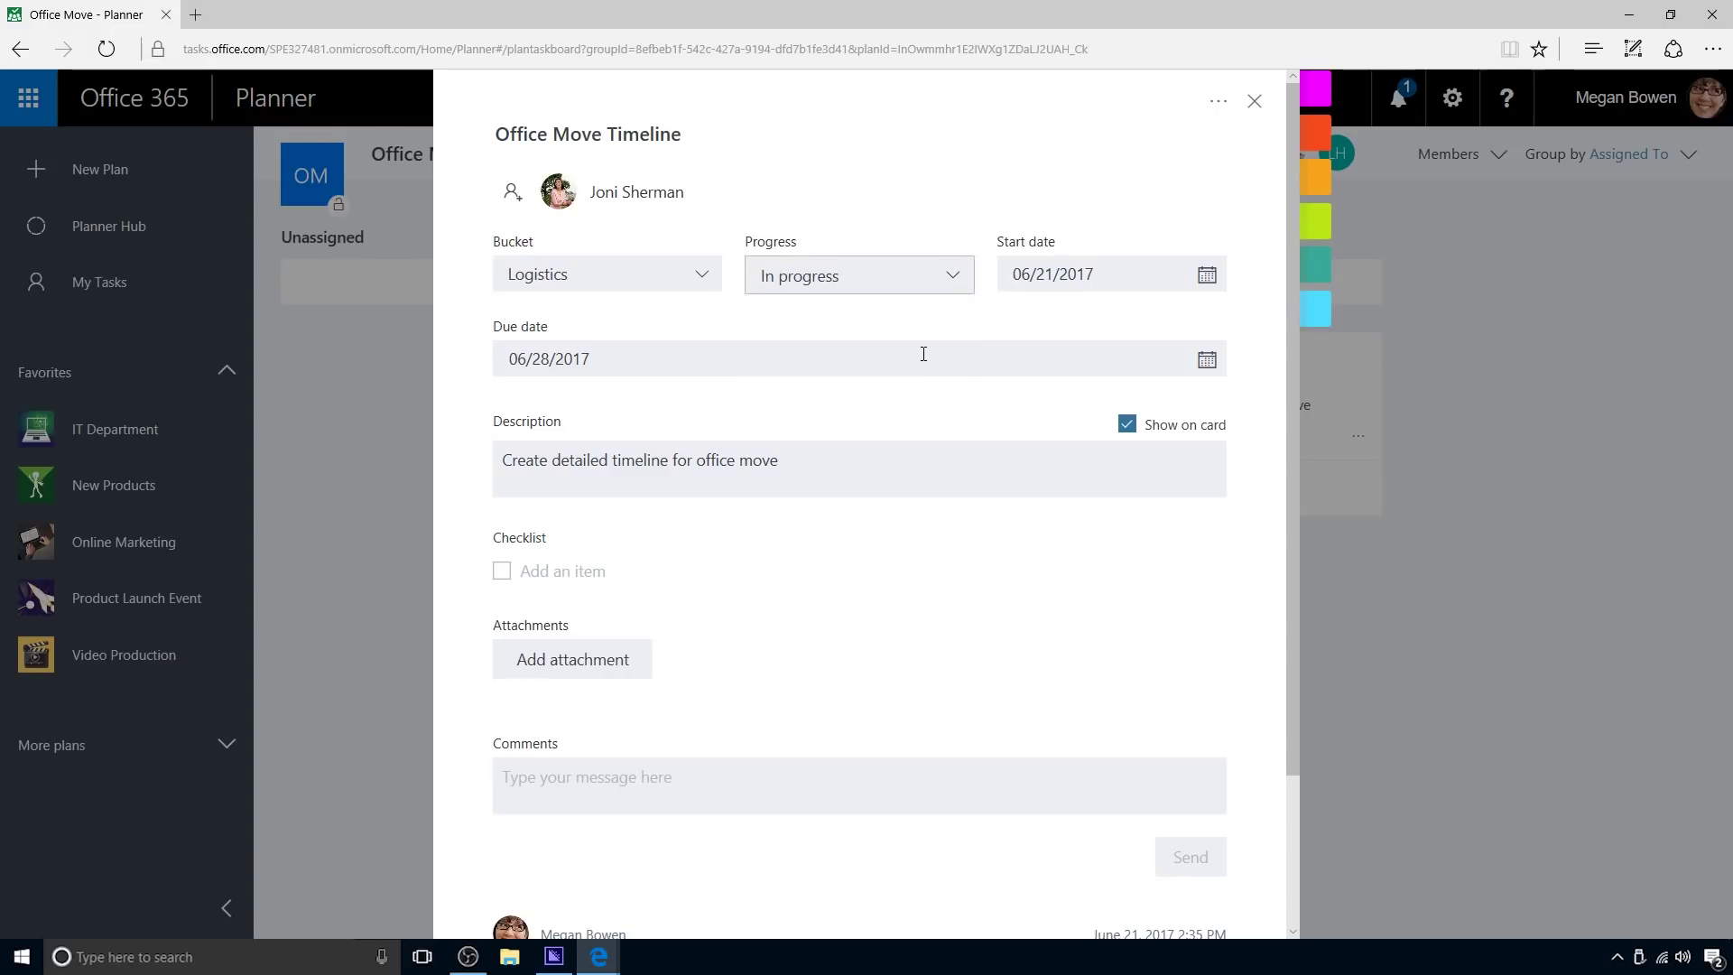
left_click(1254, 105)
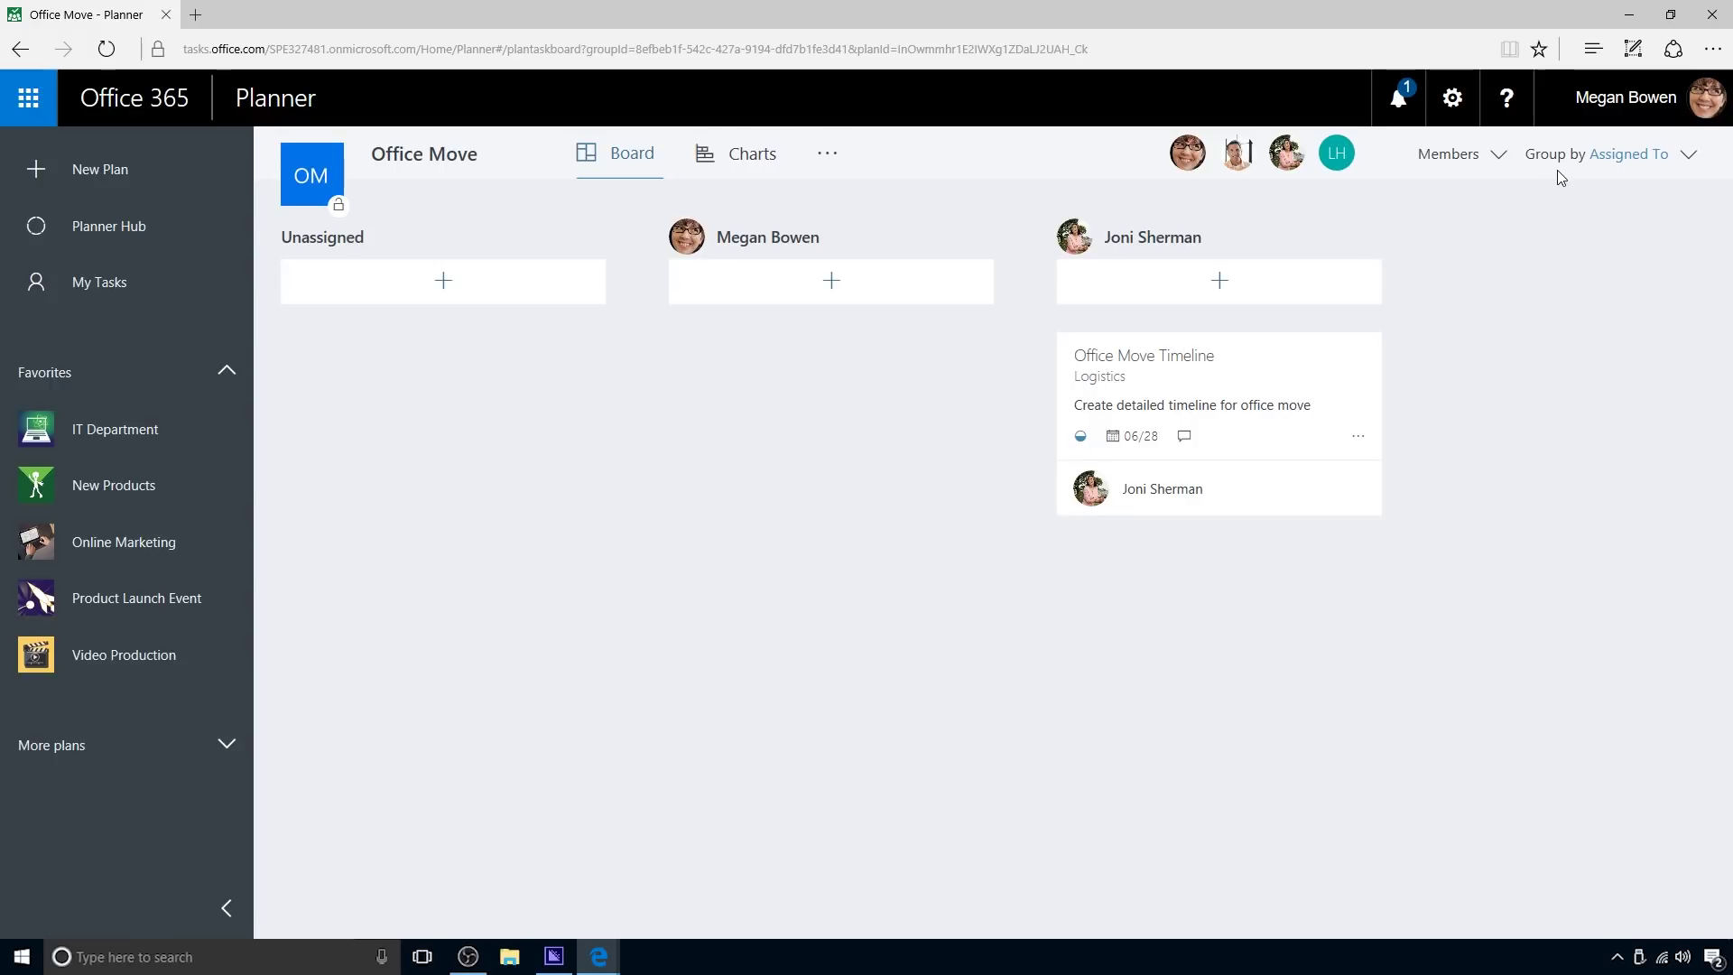
Name the orange label 'Urgent' and apply it to the Office Move Timeline task.
left_click(1238, 369)
mouse_move(1317, 166)
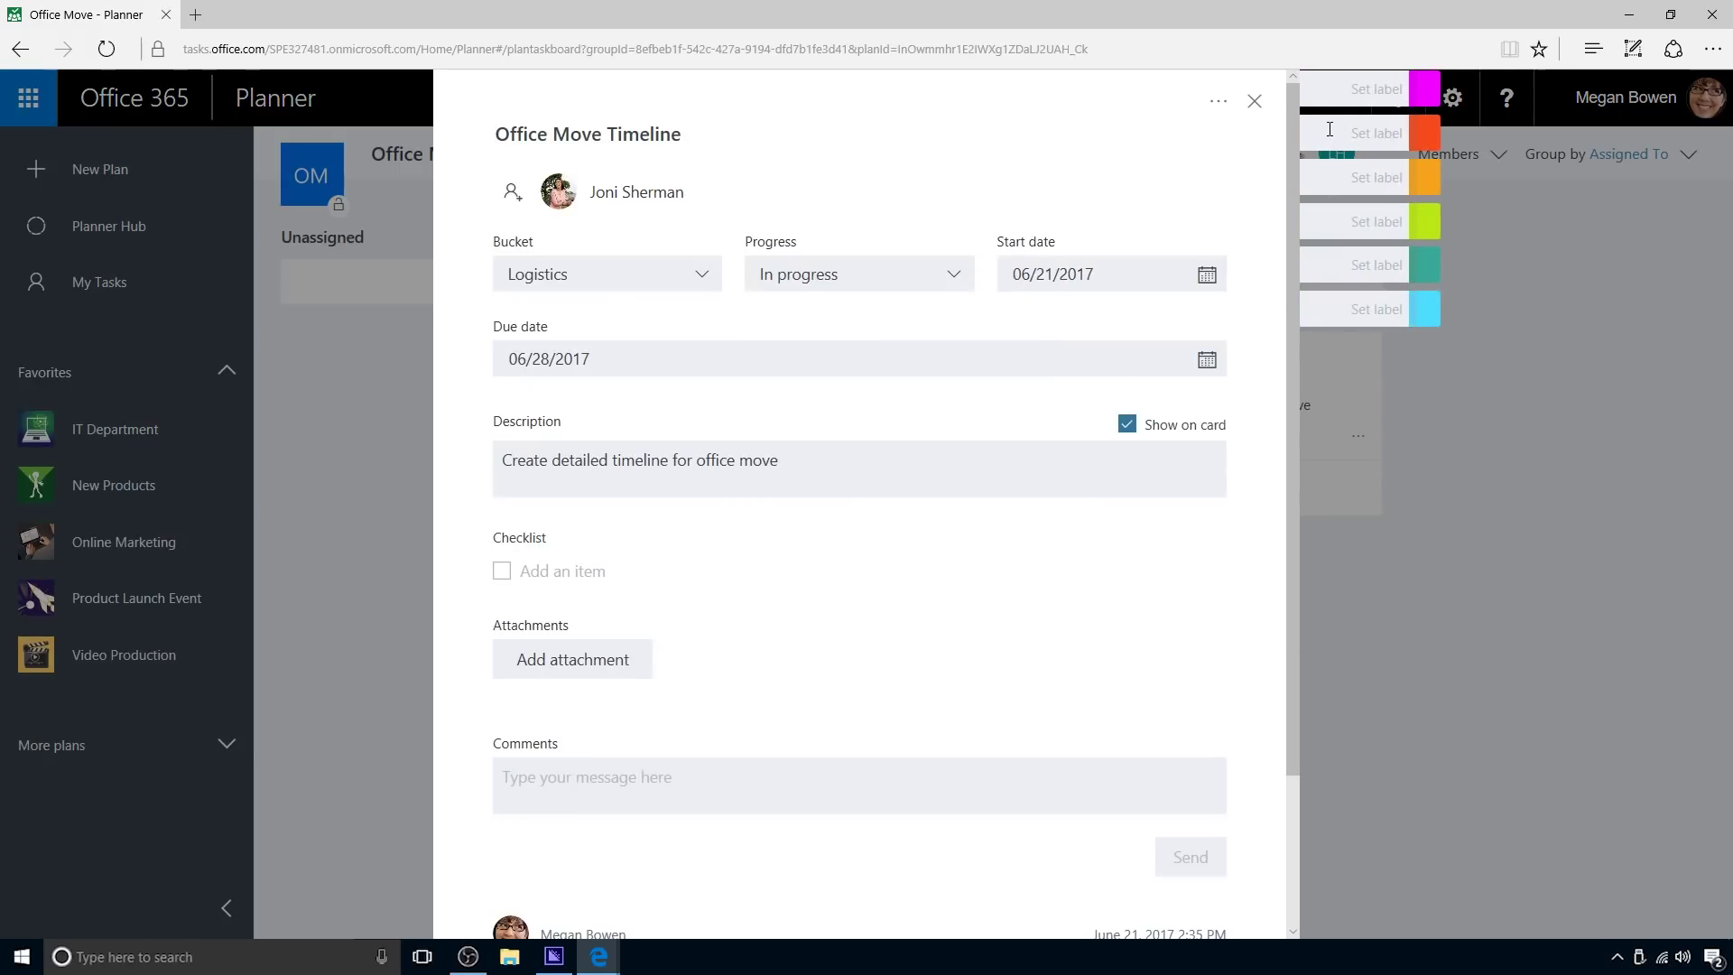
left_click(1332, 131)
type("Urgent")
left_click(1425, 136)
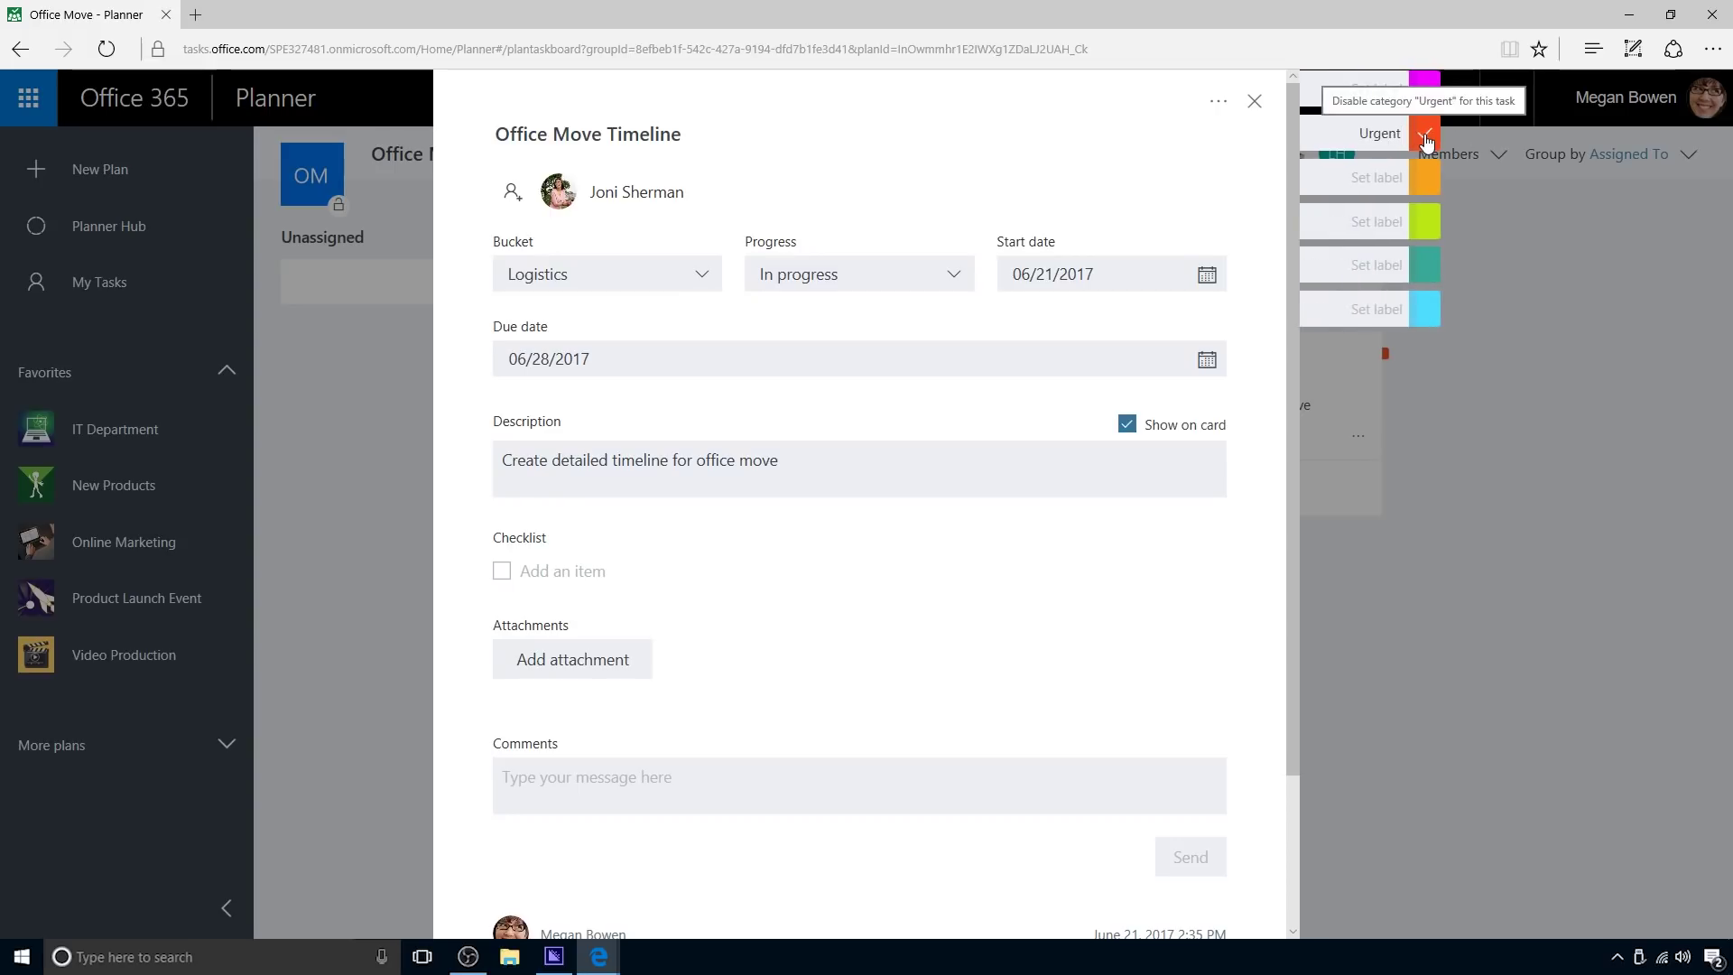